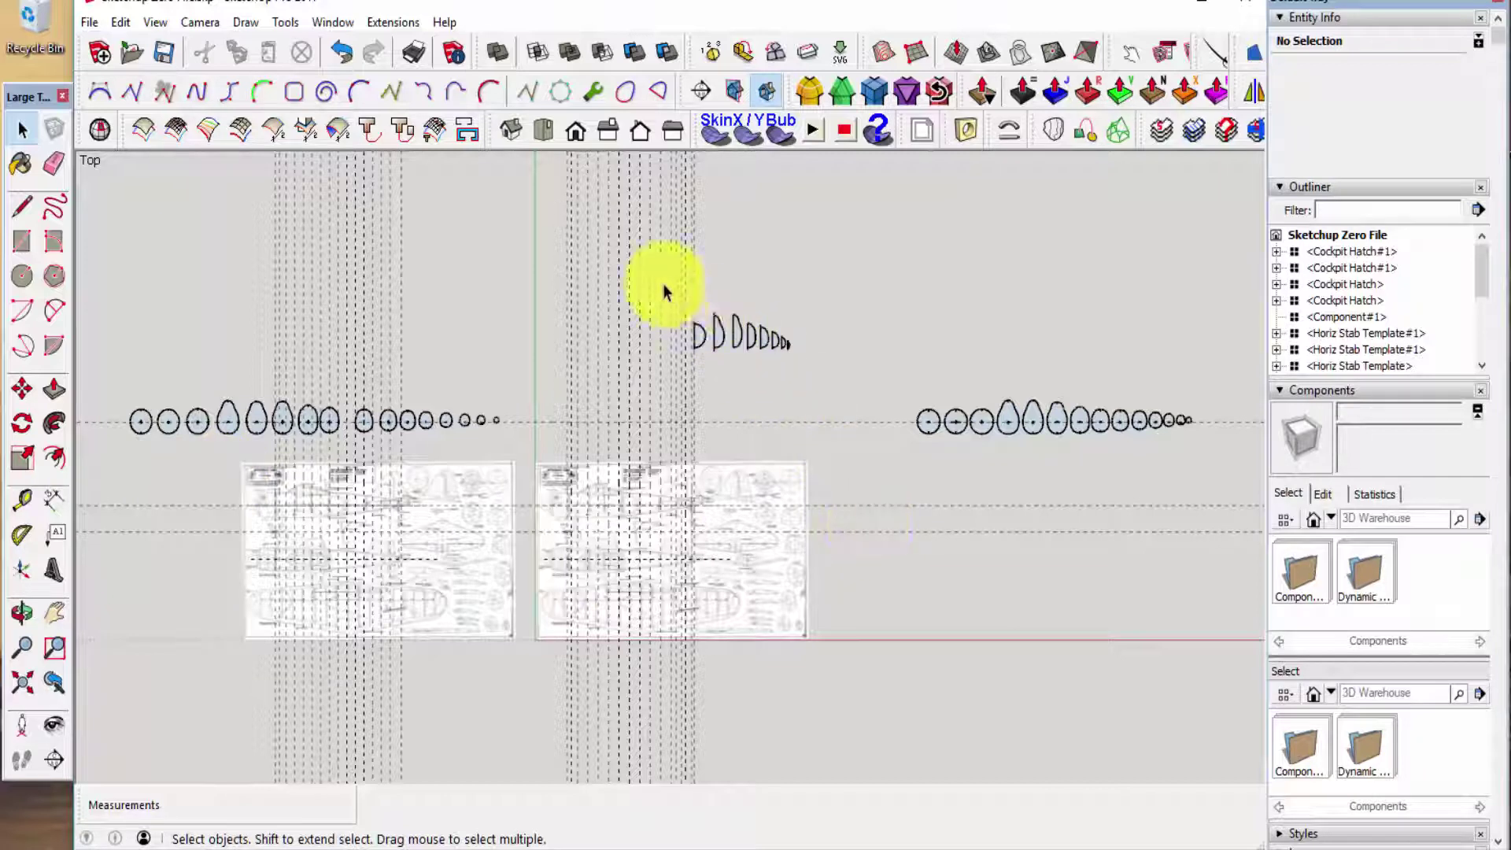
# - Zoom into the A6M5 plan sheet until former F3 and the C.G. mark fill the view
pyautogui.moveTo(663, 284); pyautogui.dragTo(856, 382)
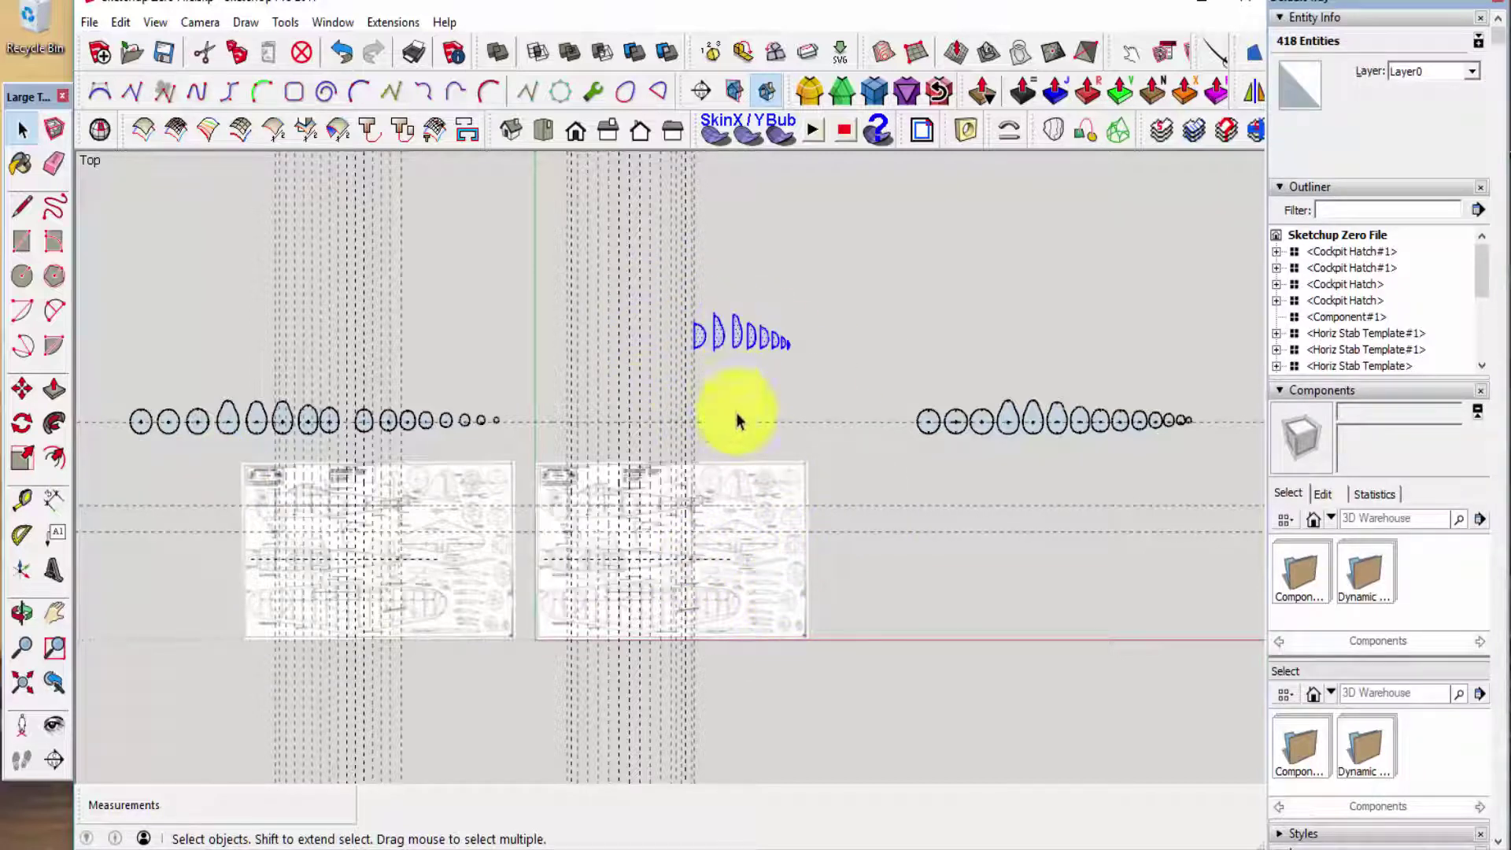
pyautogui.click(744, 389)
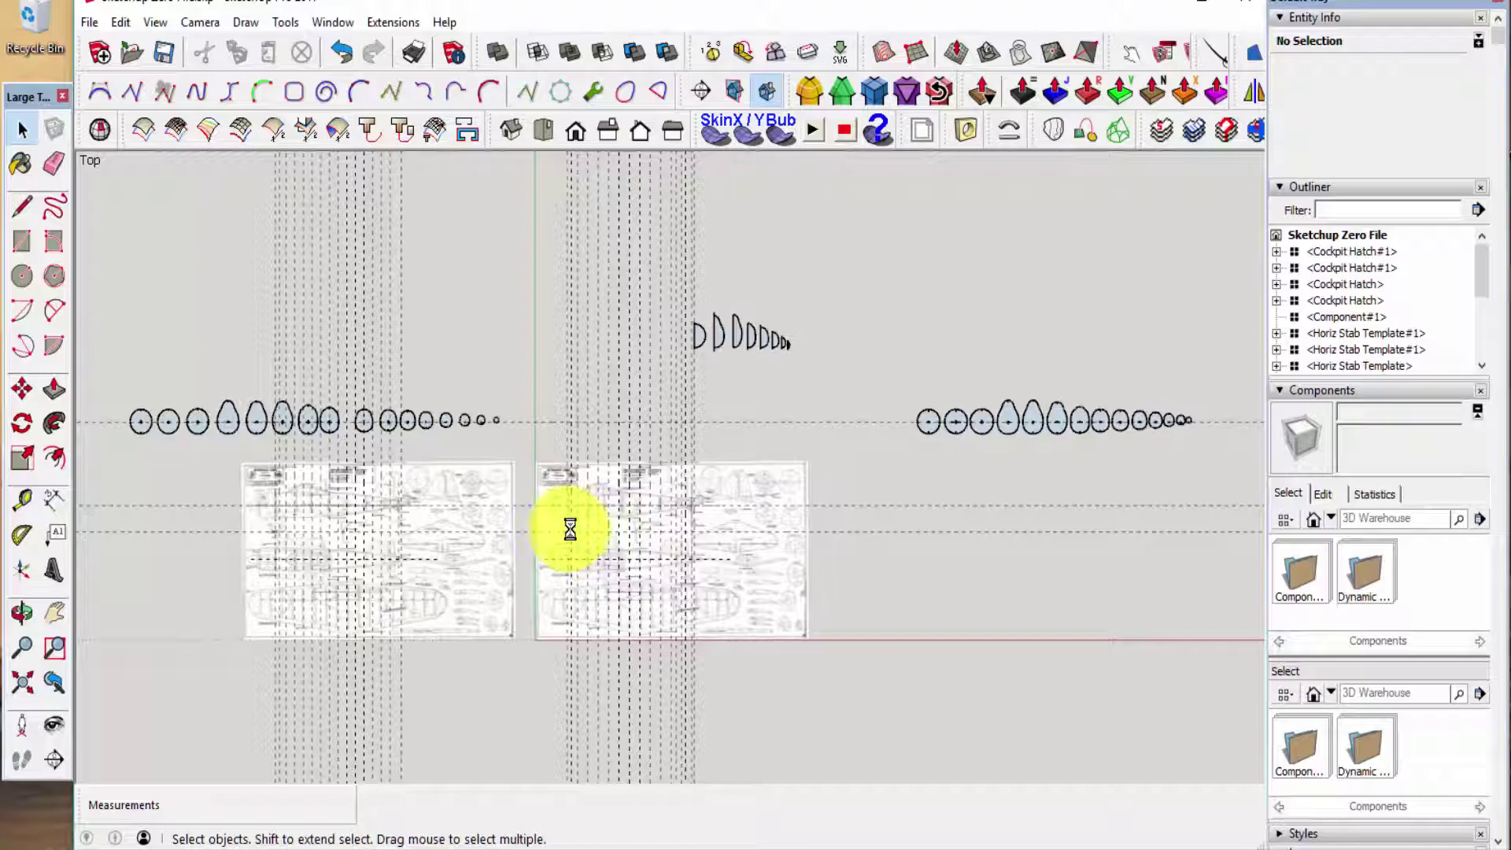
pyautogui.scroll(5, 598, 536)
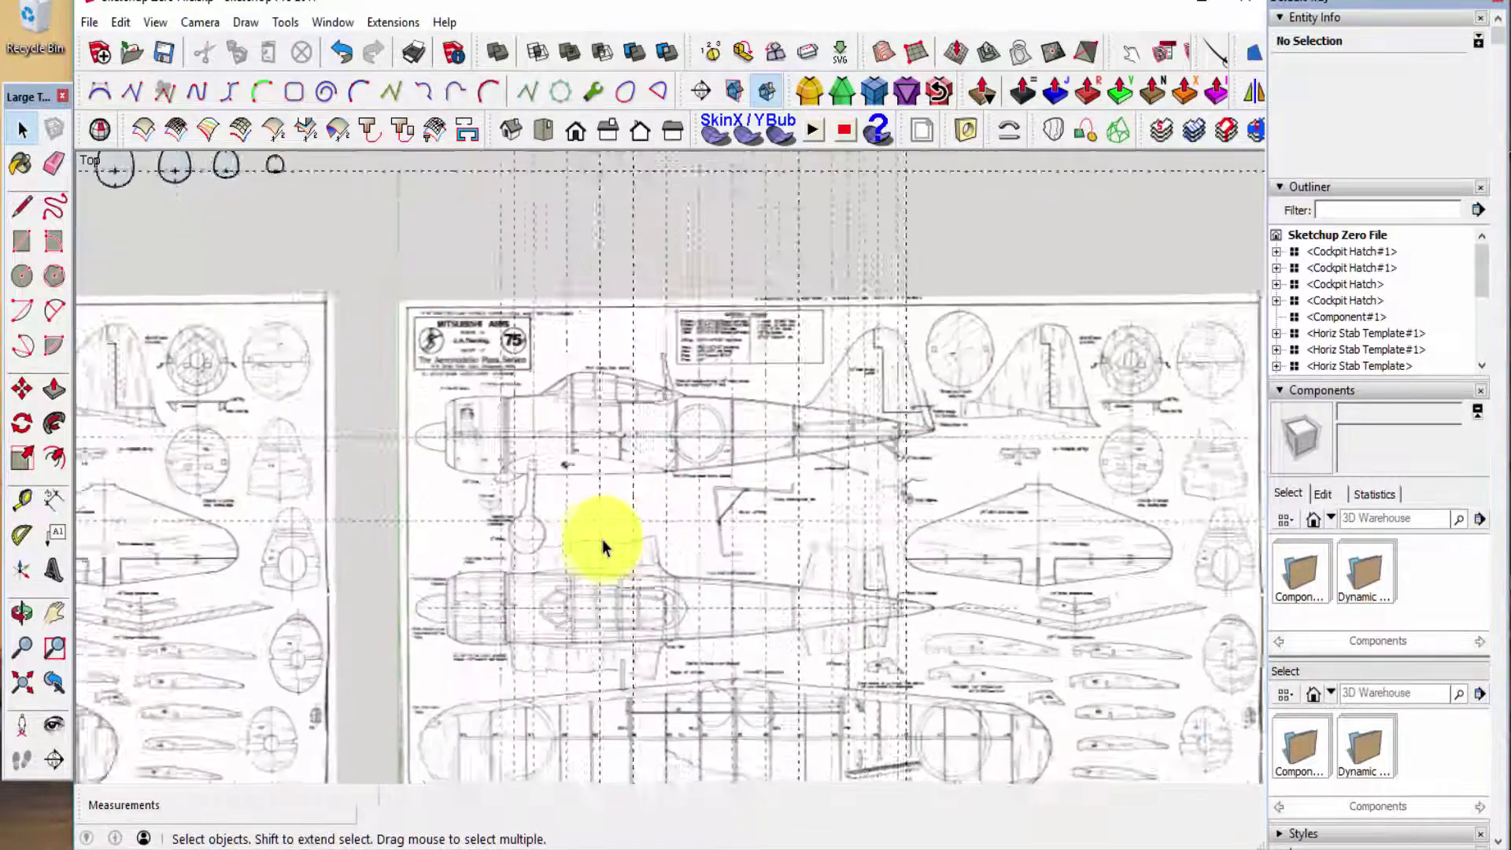
pyautogui.scroll(3, 602, 540)
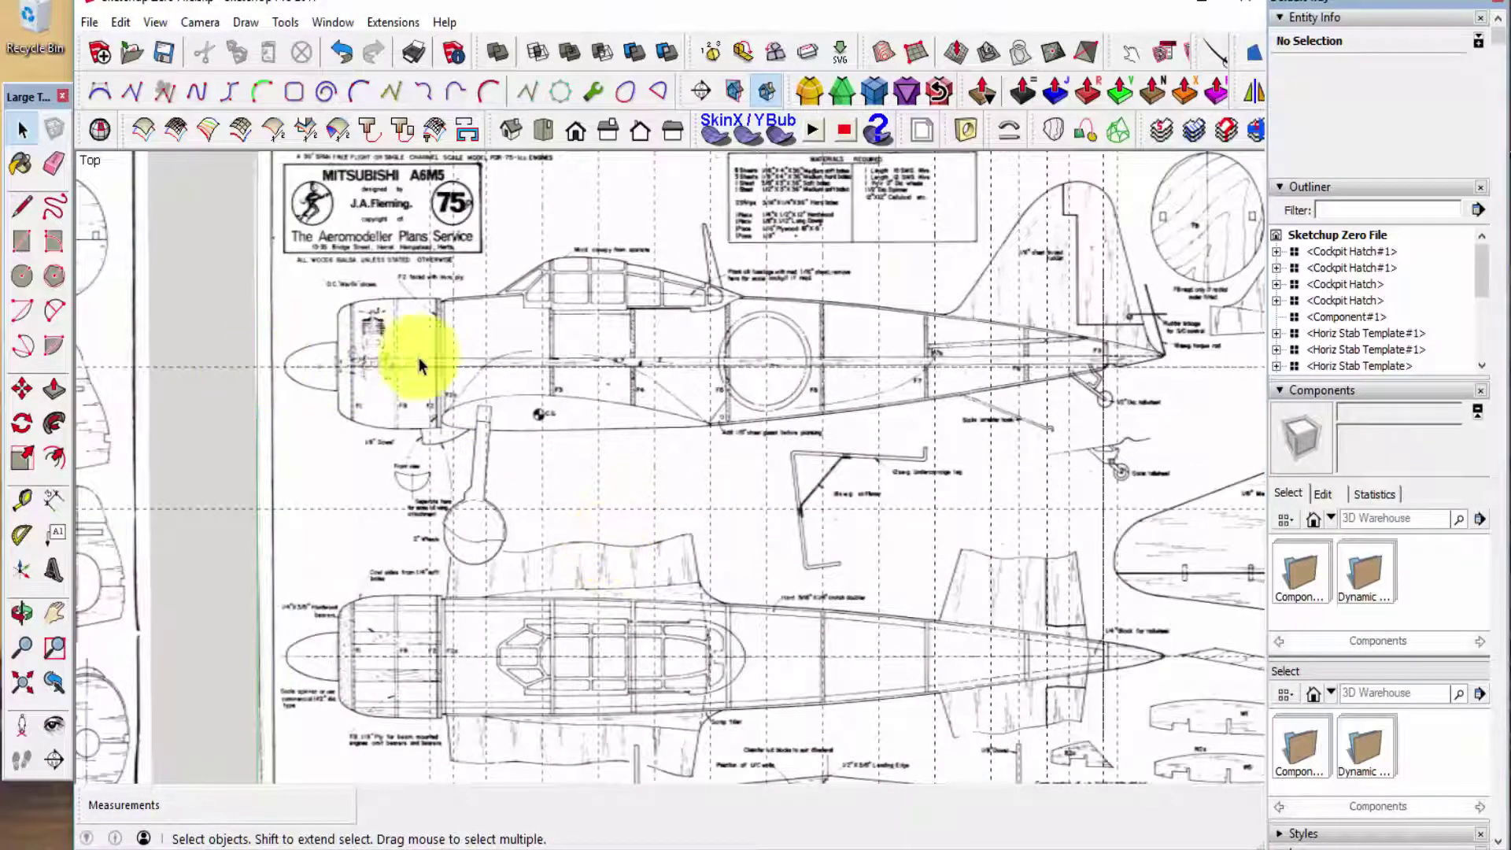
pyautogui.scroll(-6, 557, 412)
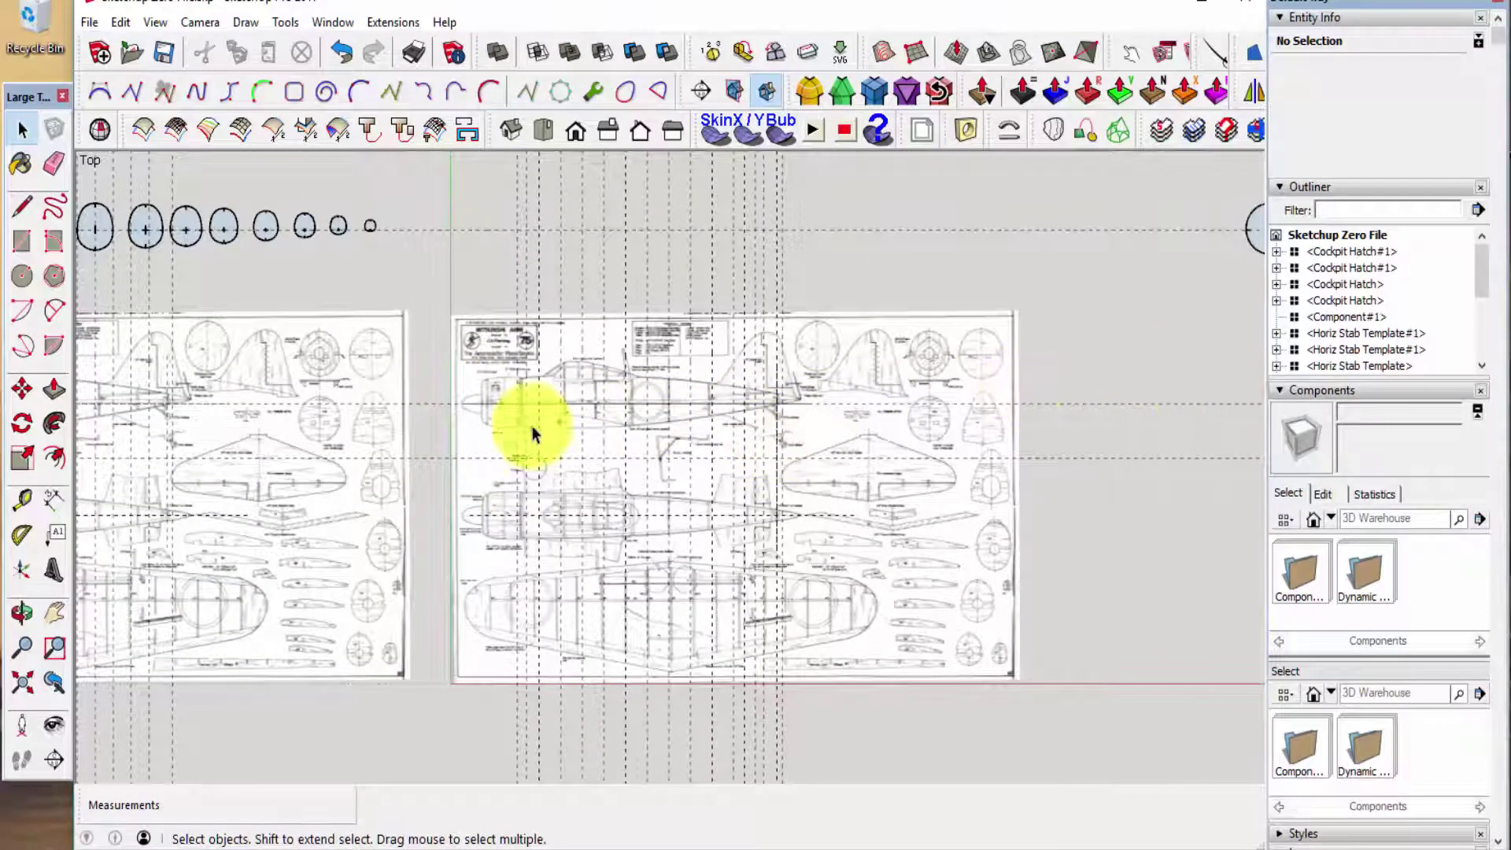
pyautogui.scroll(4, 543, 416)
pyautogui.scroll(3, 584, 399)
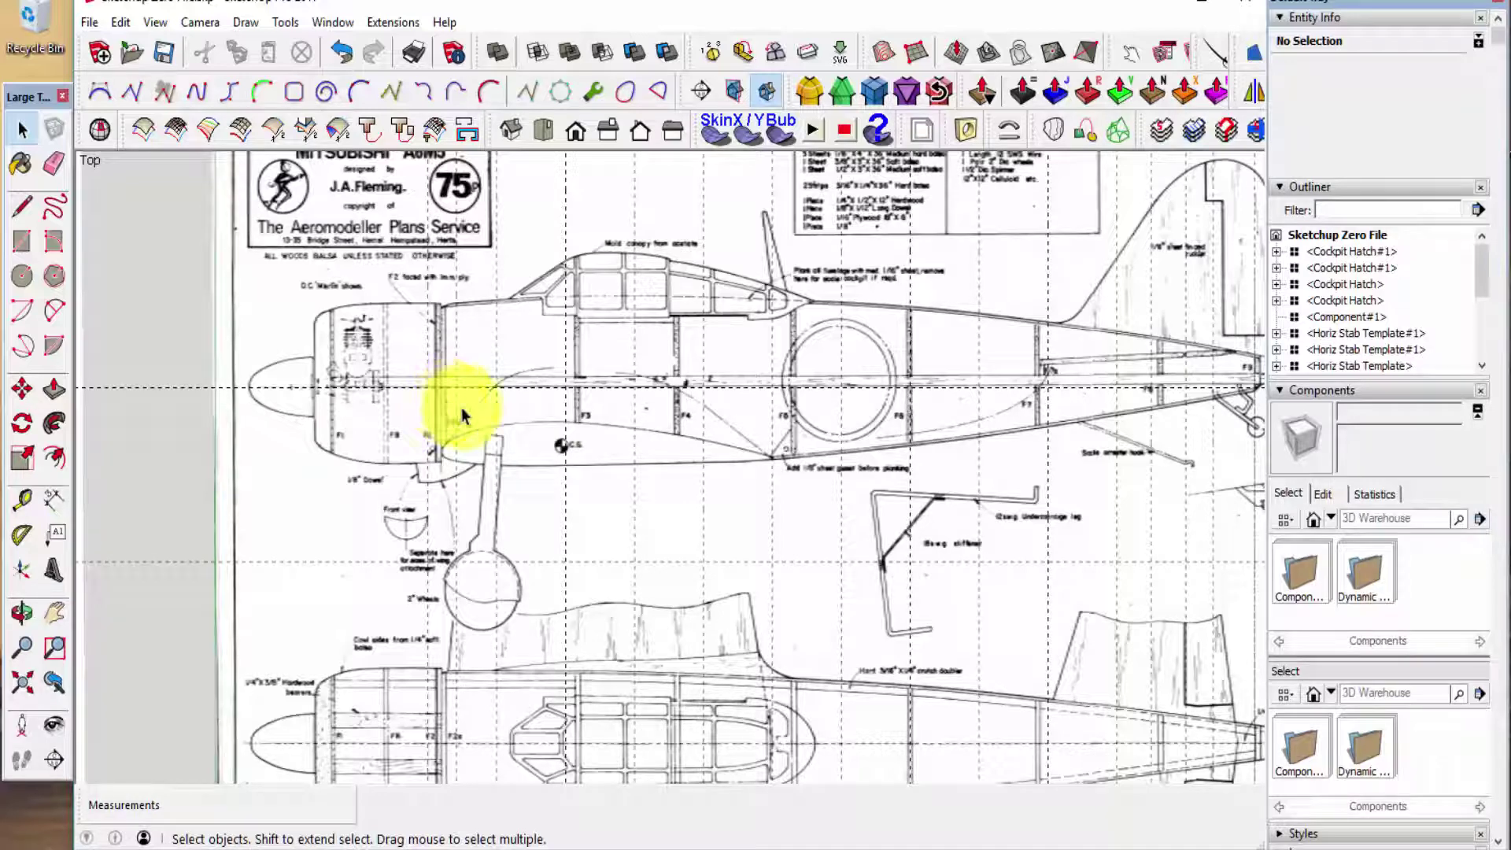
pyautogui.scroll(1, 551, 412)
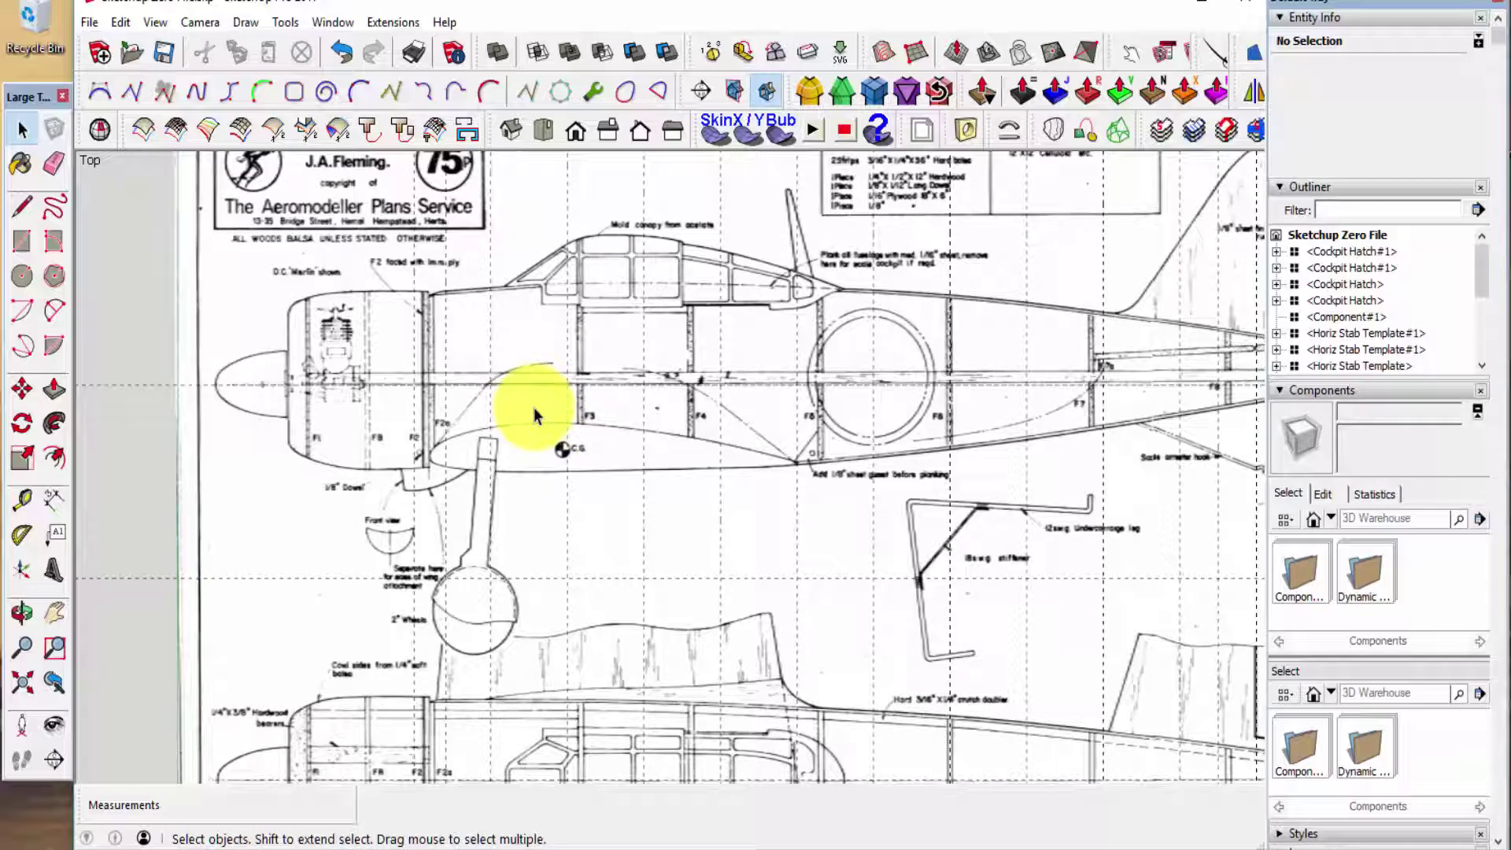
pyautogui.scroll(7, 534, 414)
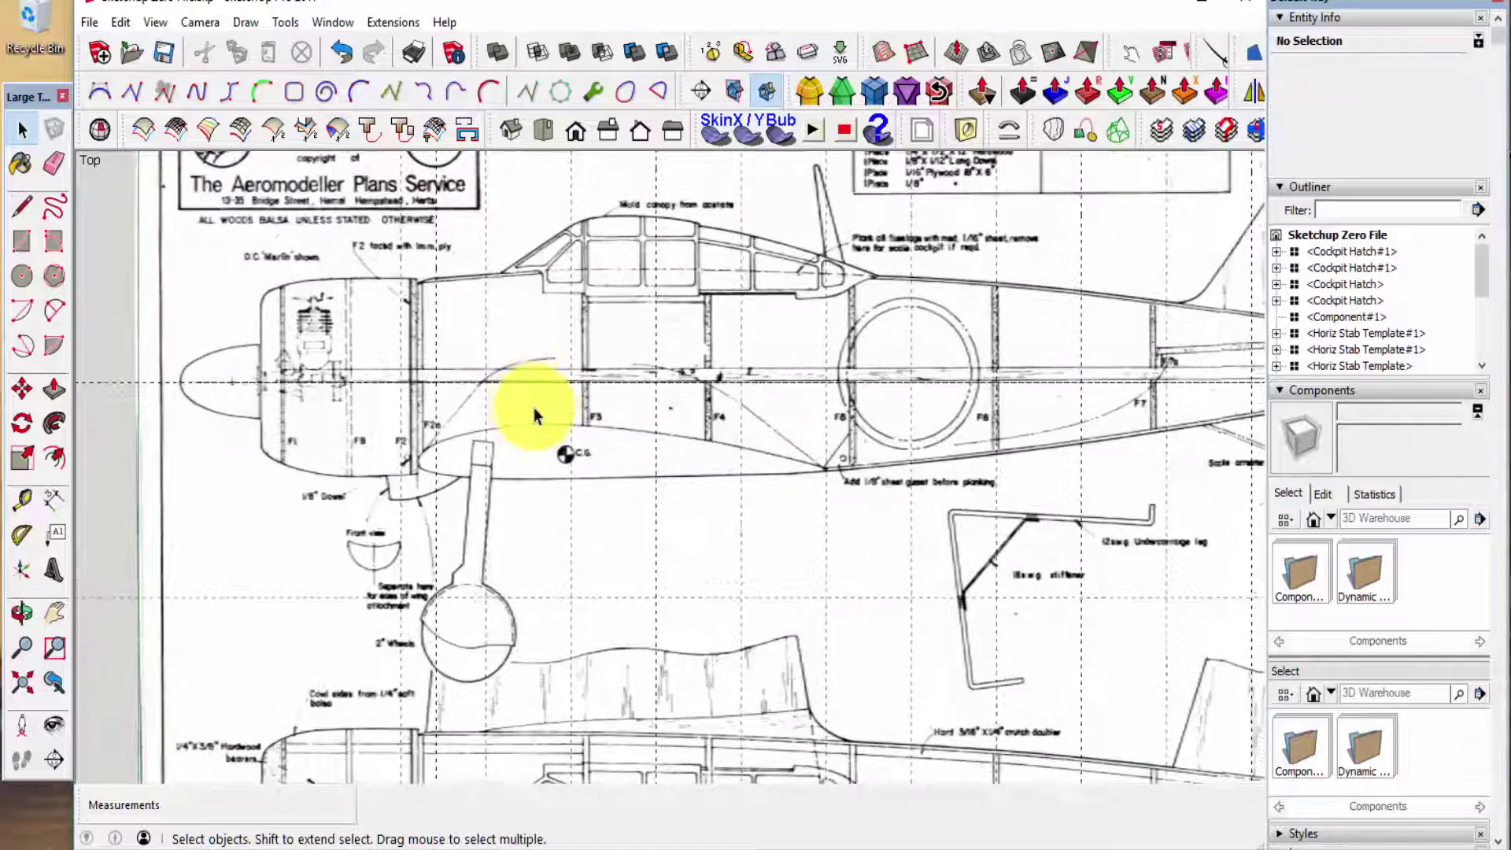
pyautogui.scroll(4, 534, 414)
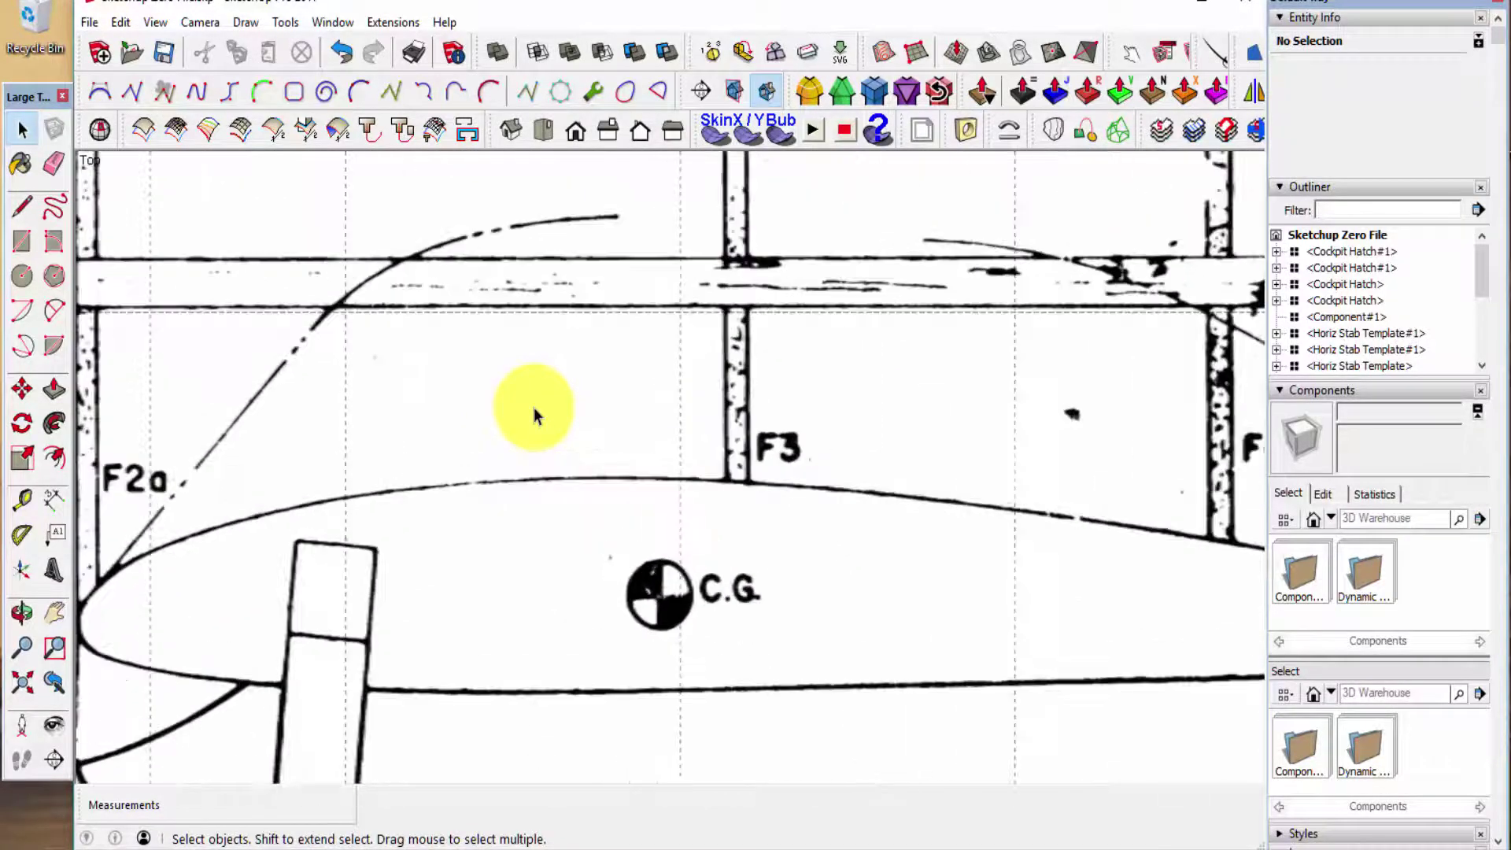
# - Place a Tape Measure guide 10 mm below the fuselage's upper edge near F3
pyautogui.press('t')
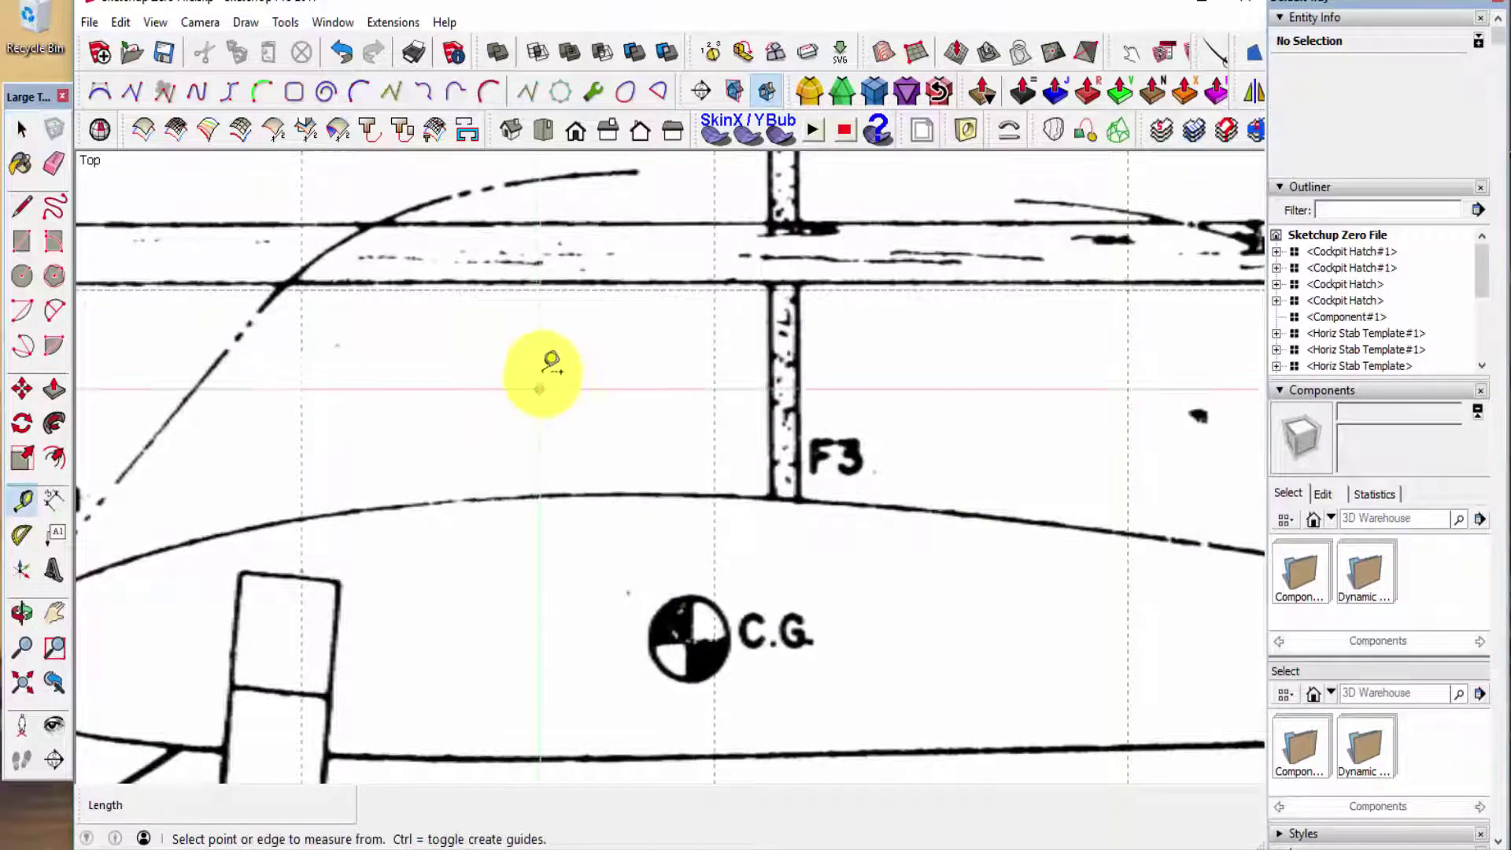
pyautogui.click(527, 289)
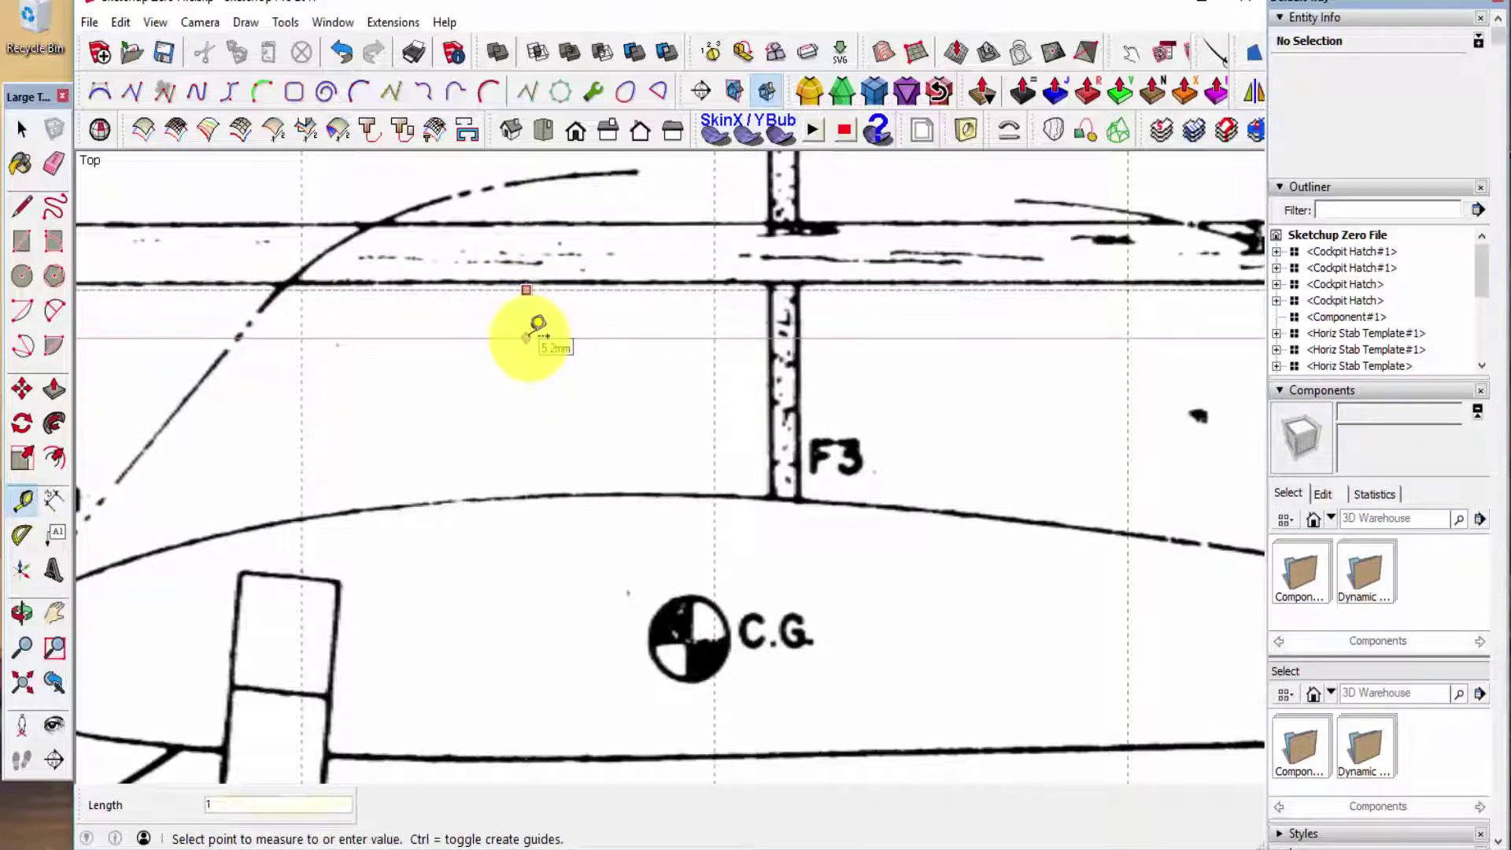
pyautogui.press('Return')
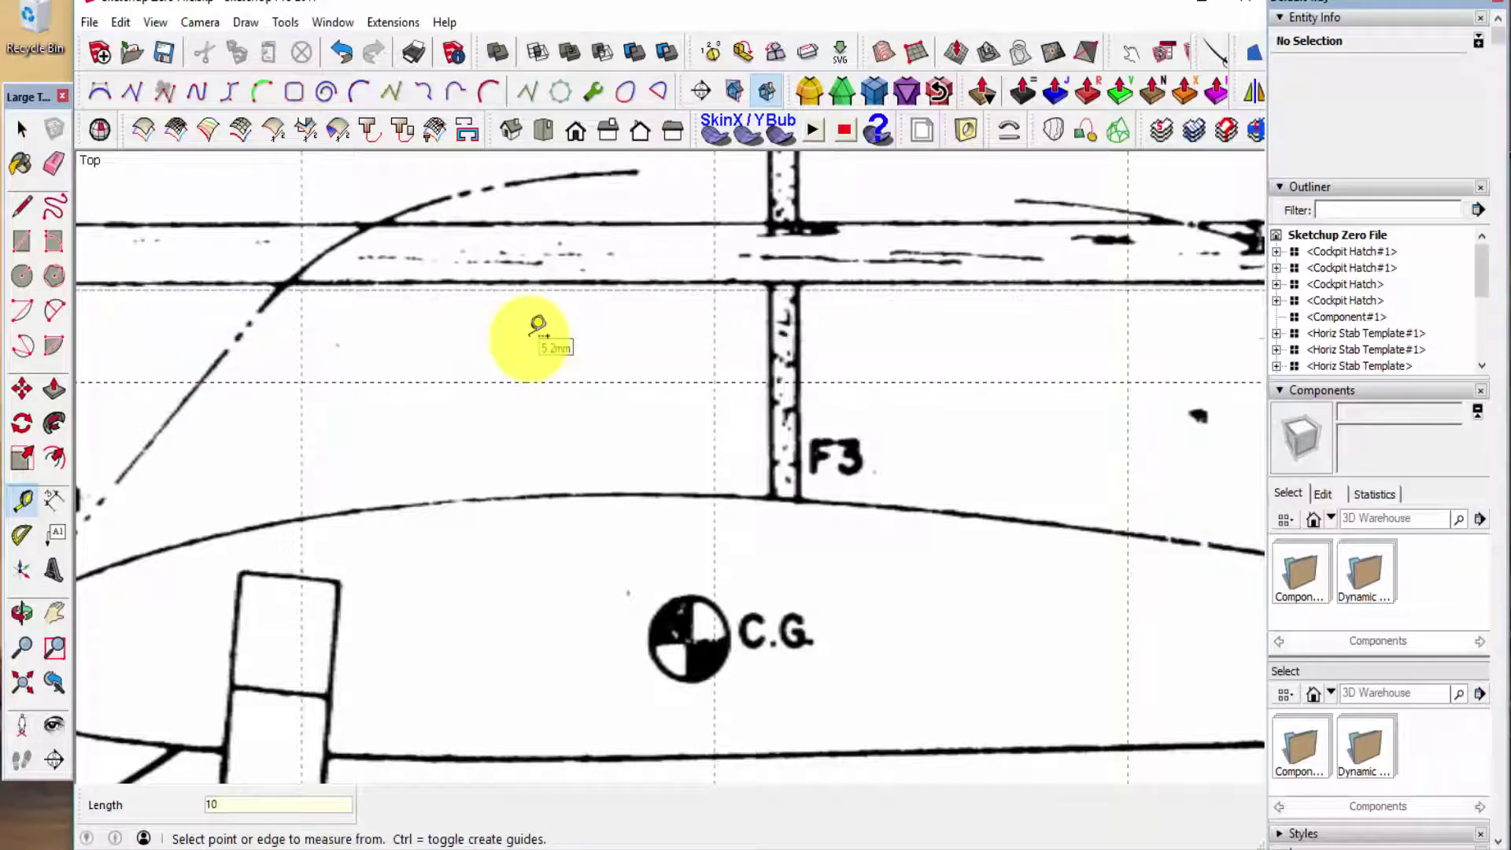
# - Zoom back out to the row of former circles
pyautogui.scroll(-10, 537, 325)
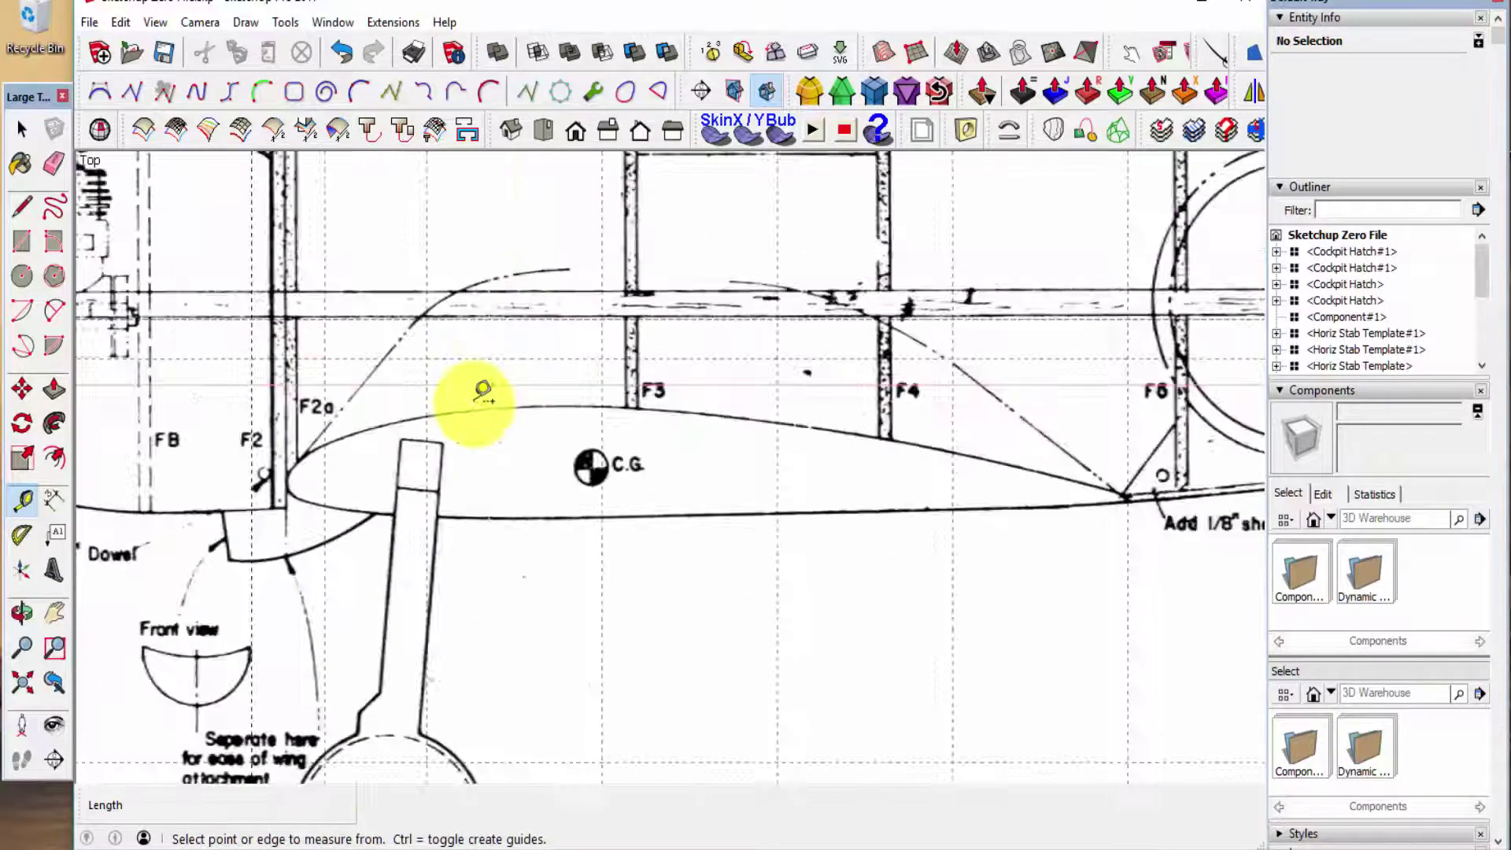
pyautogui.scroll(-8, 299, 403)
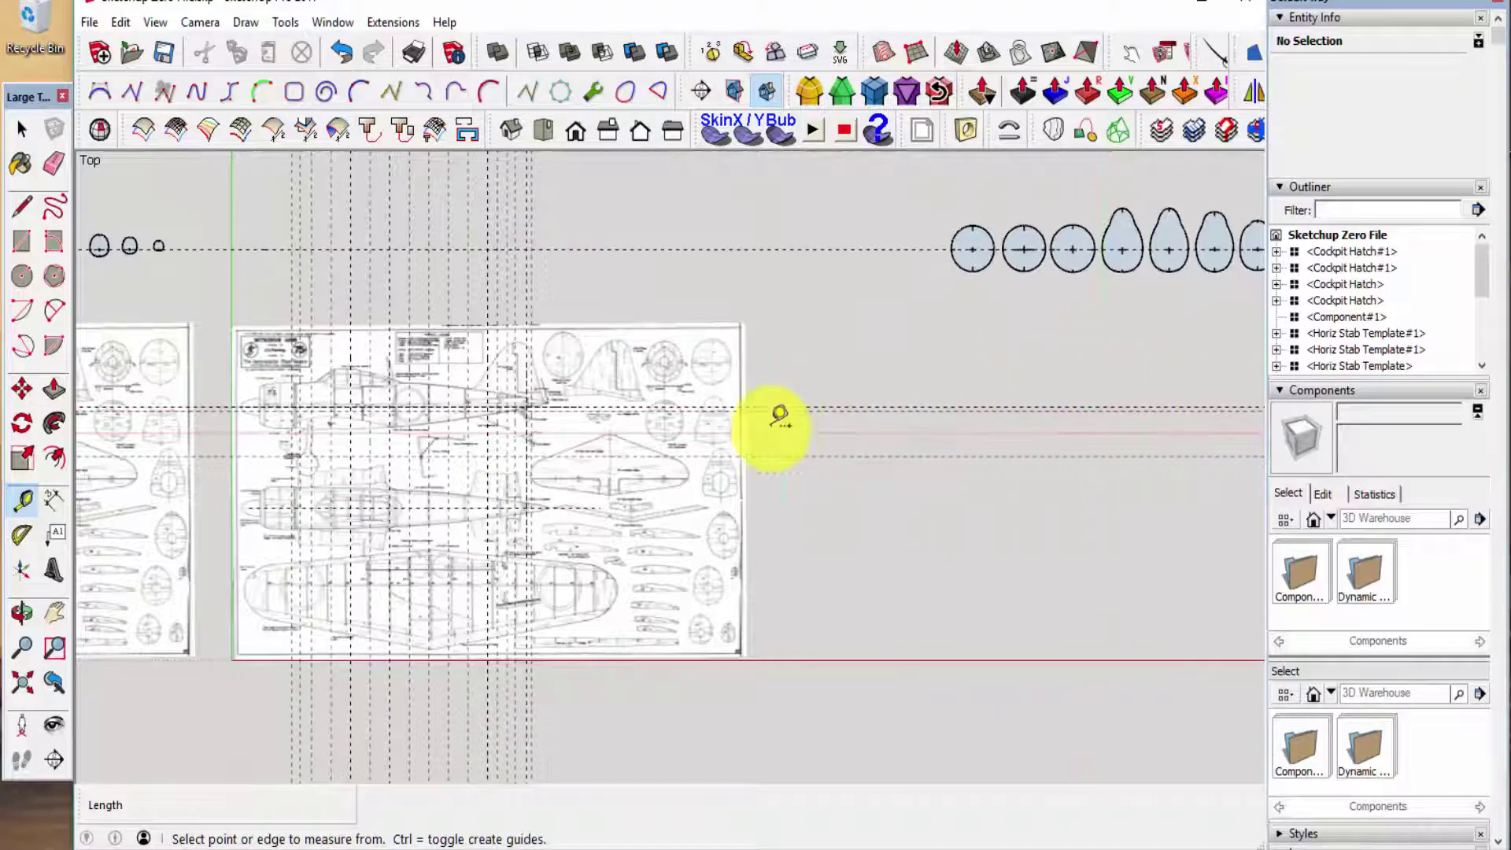
pyautogui.scroll(-4, 314, 411)
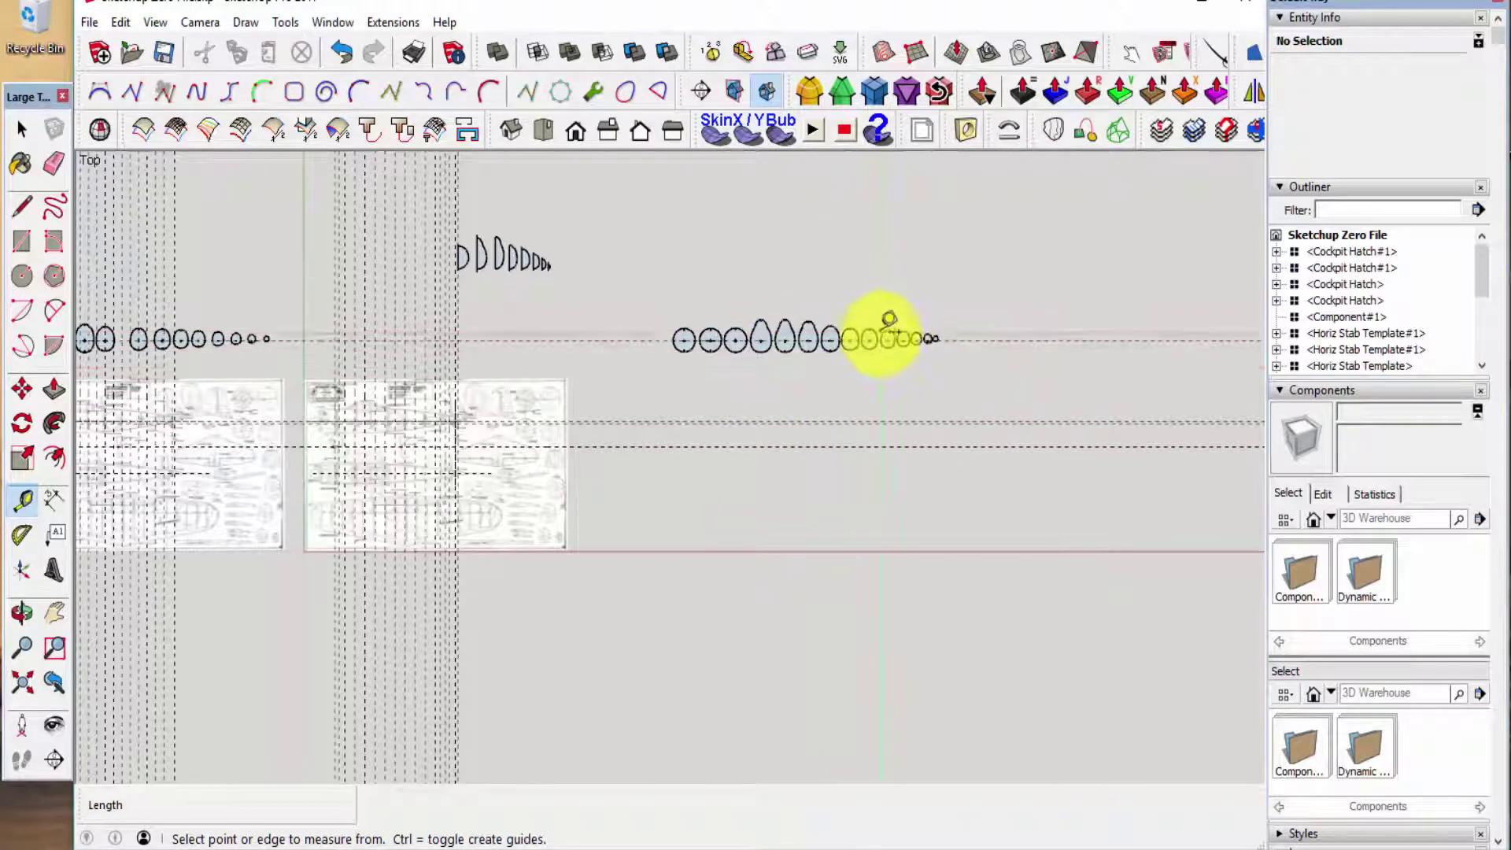
pyautogui.scroll(2, 861, 335)
pyautogui.scroll(-2, 870, 335)
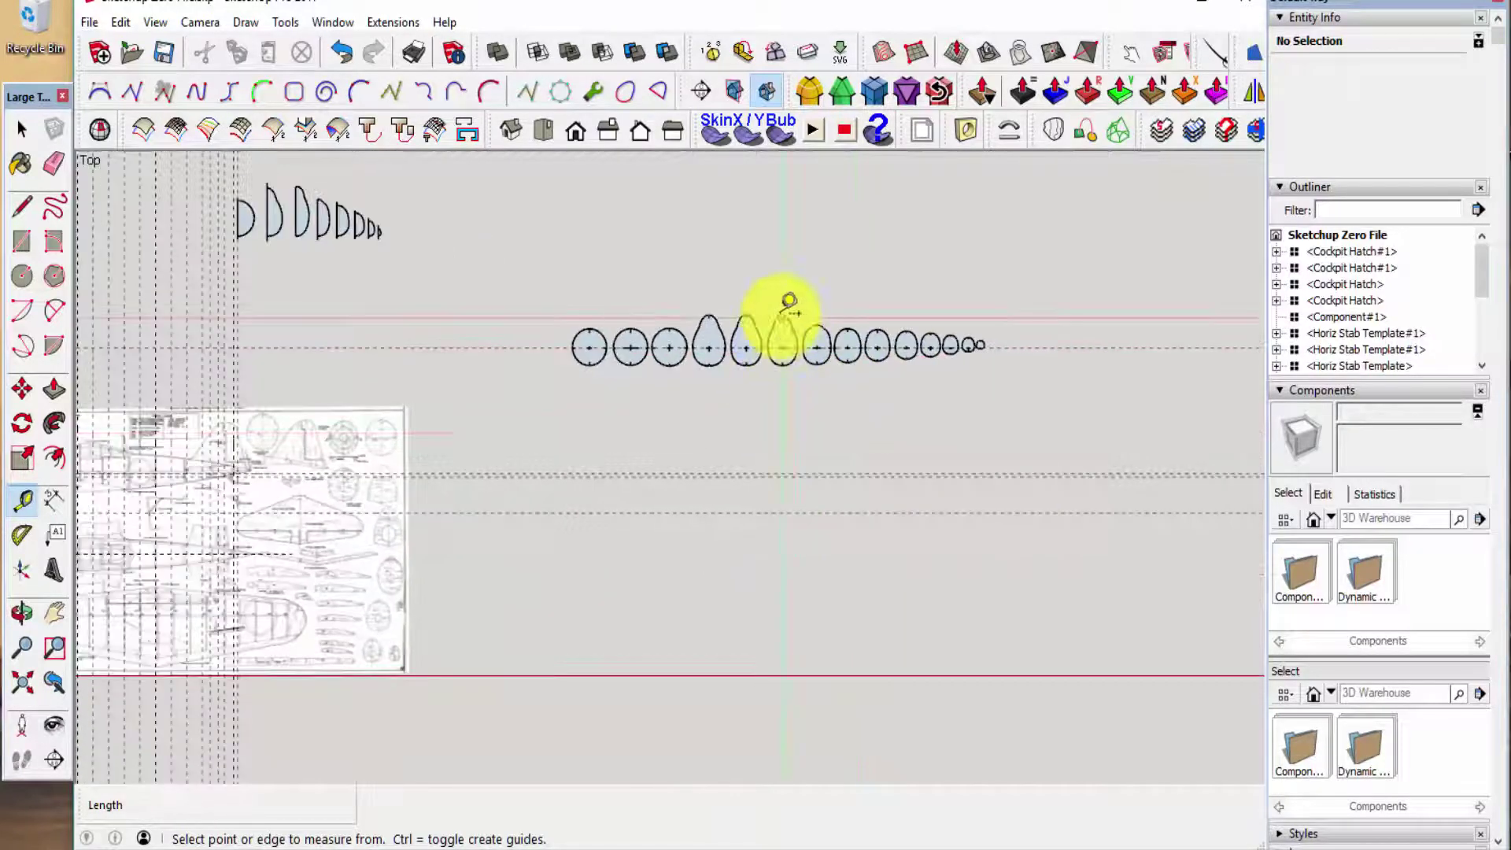
pyautogui.scroll(2, 761, 337)
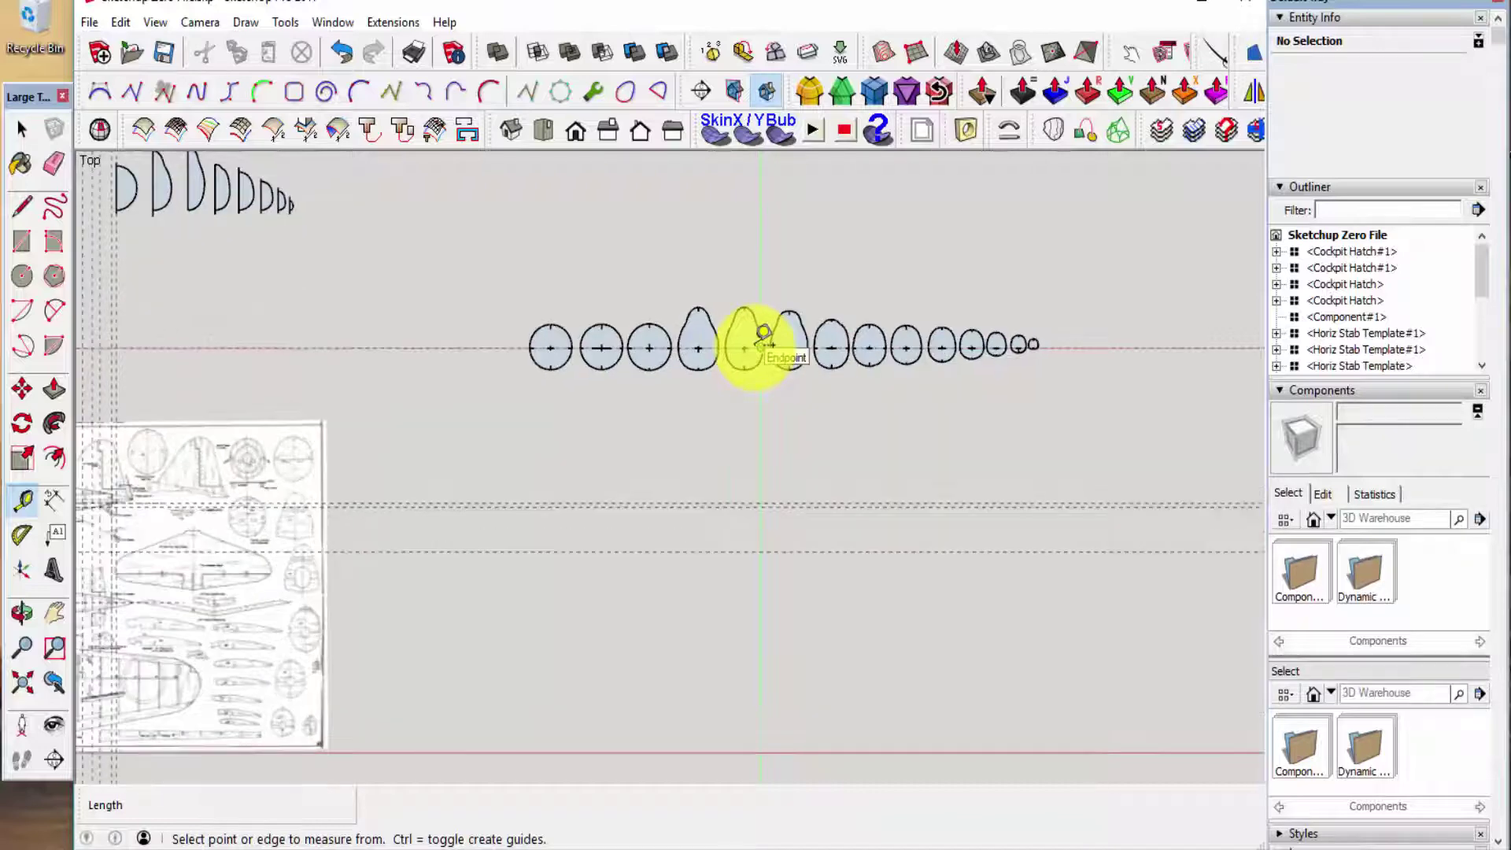
# - Move the whole row of former profiles about 585 mm down so their centres sit on the guide
pyautogui.press('space')
pyautogui.moveTo(513, 272); pyautogui.dragTo(1074, 409)
pyautogui.scroll(5, 523, 394)
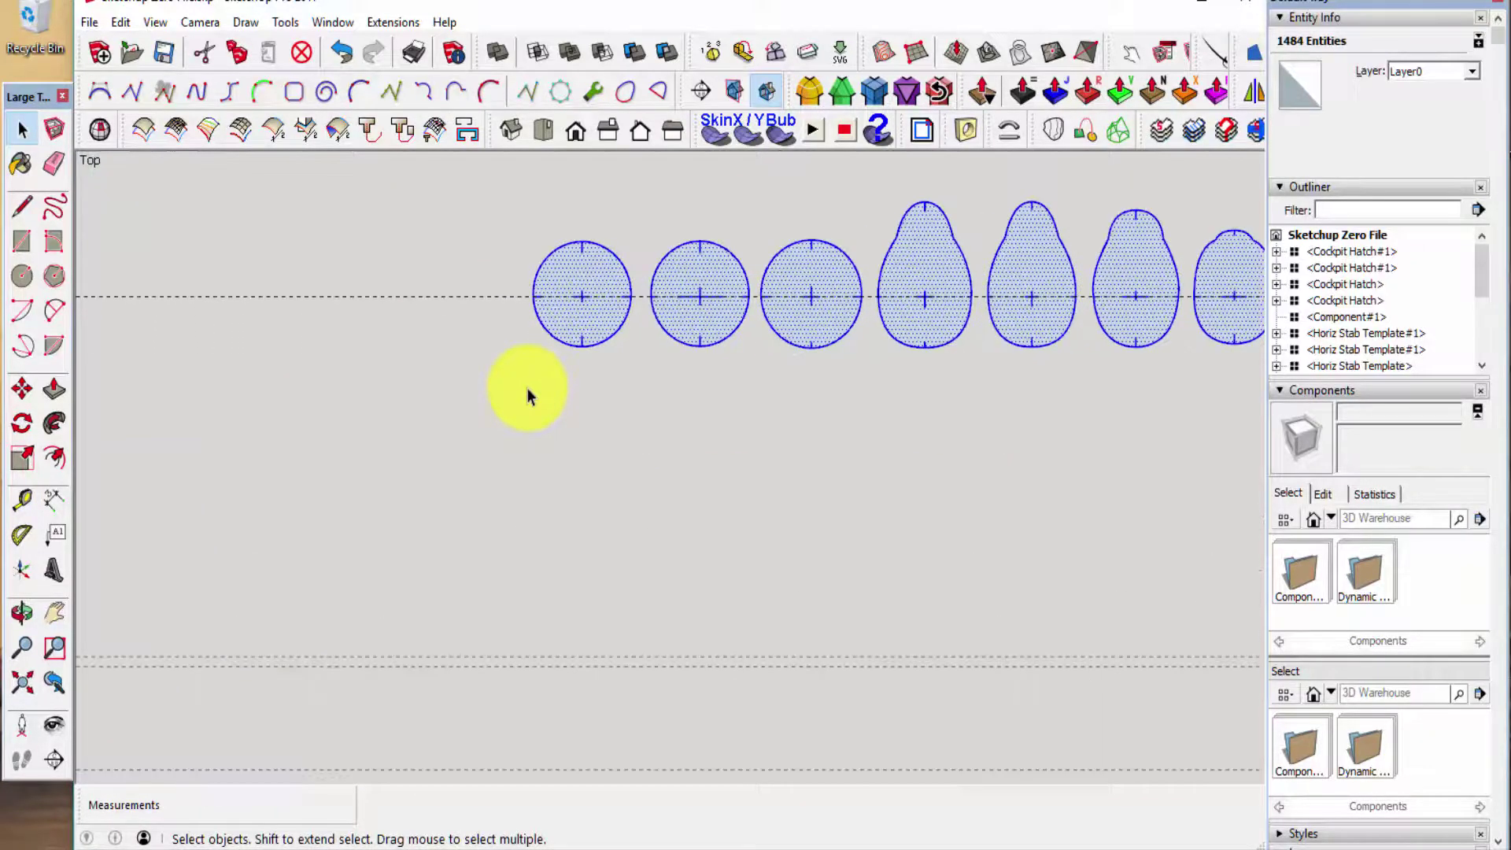
pyautogui.scroll(5, 494, 260)
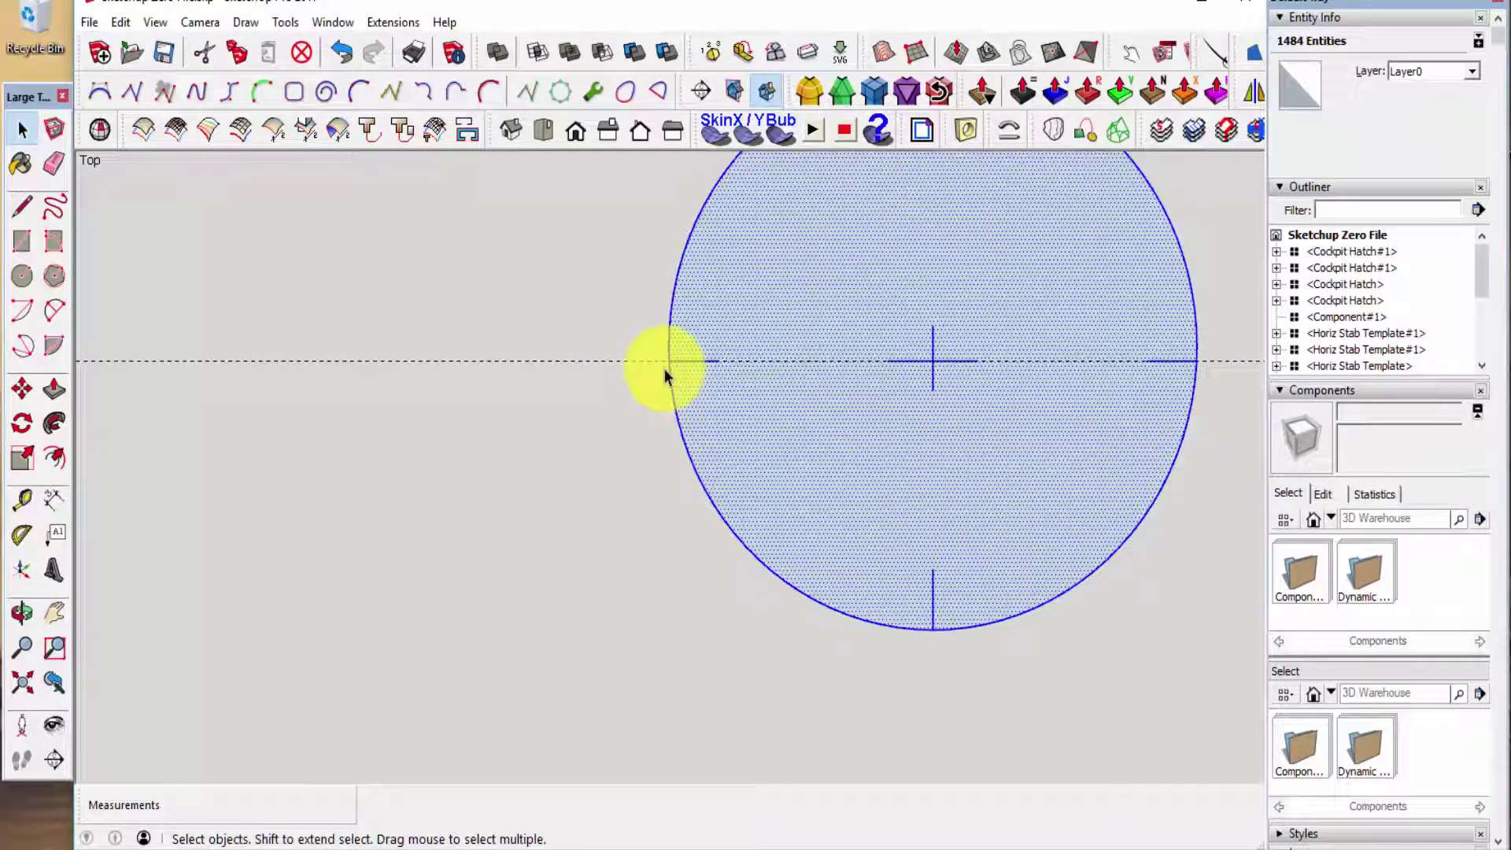
pyautogui.press('m')
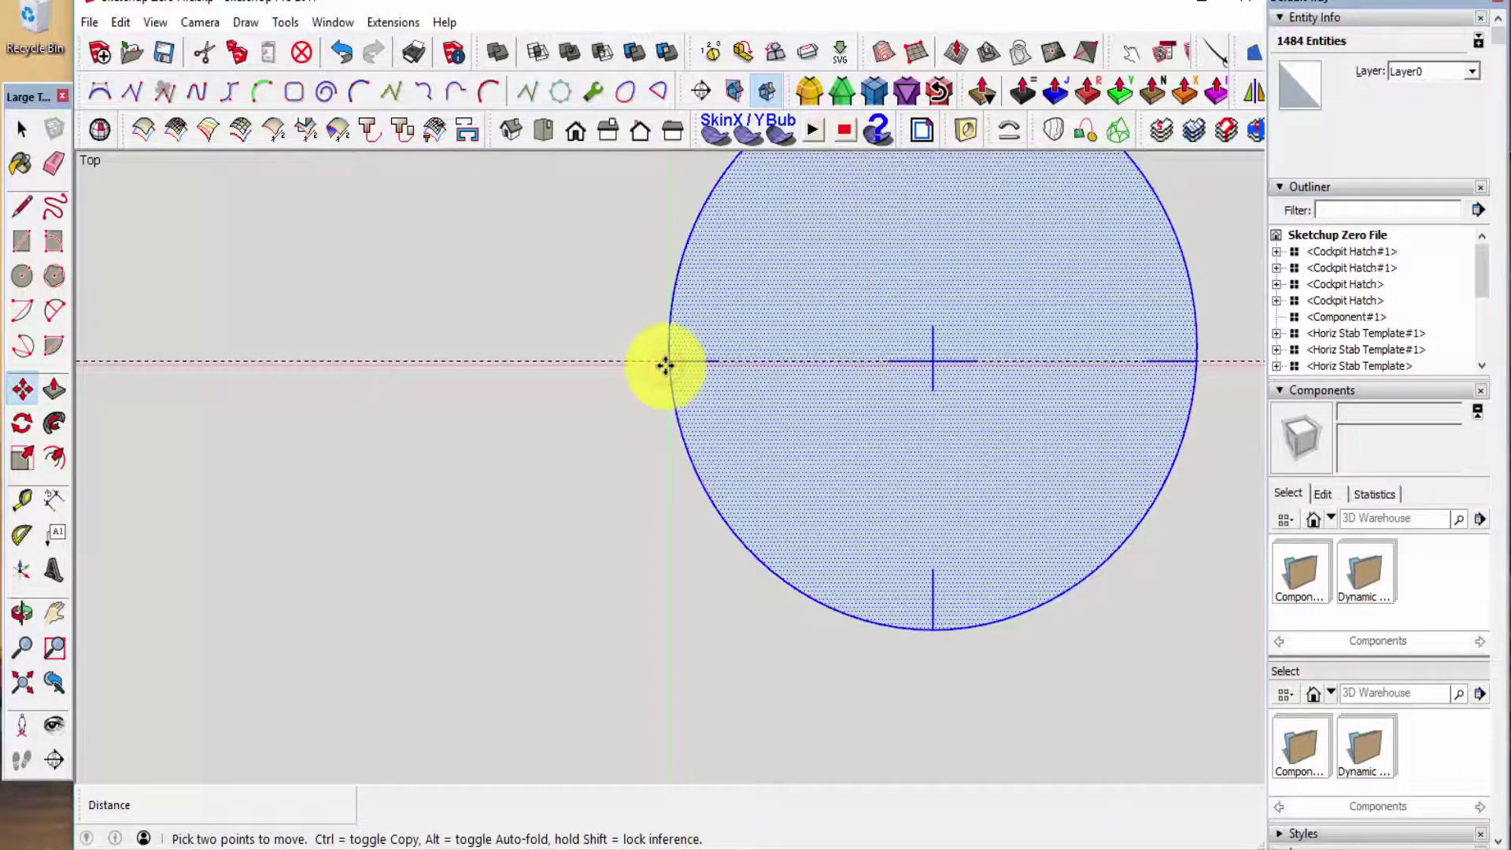
pyautogui.scroll(-8, 665, 365)
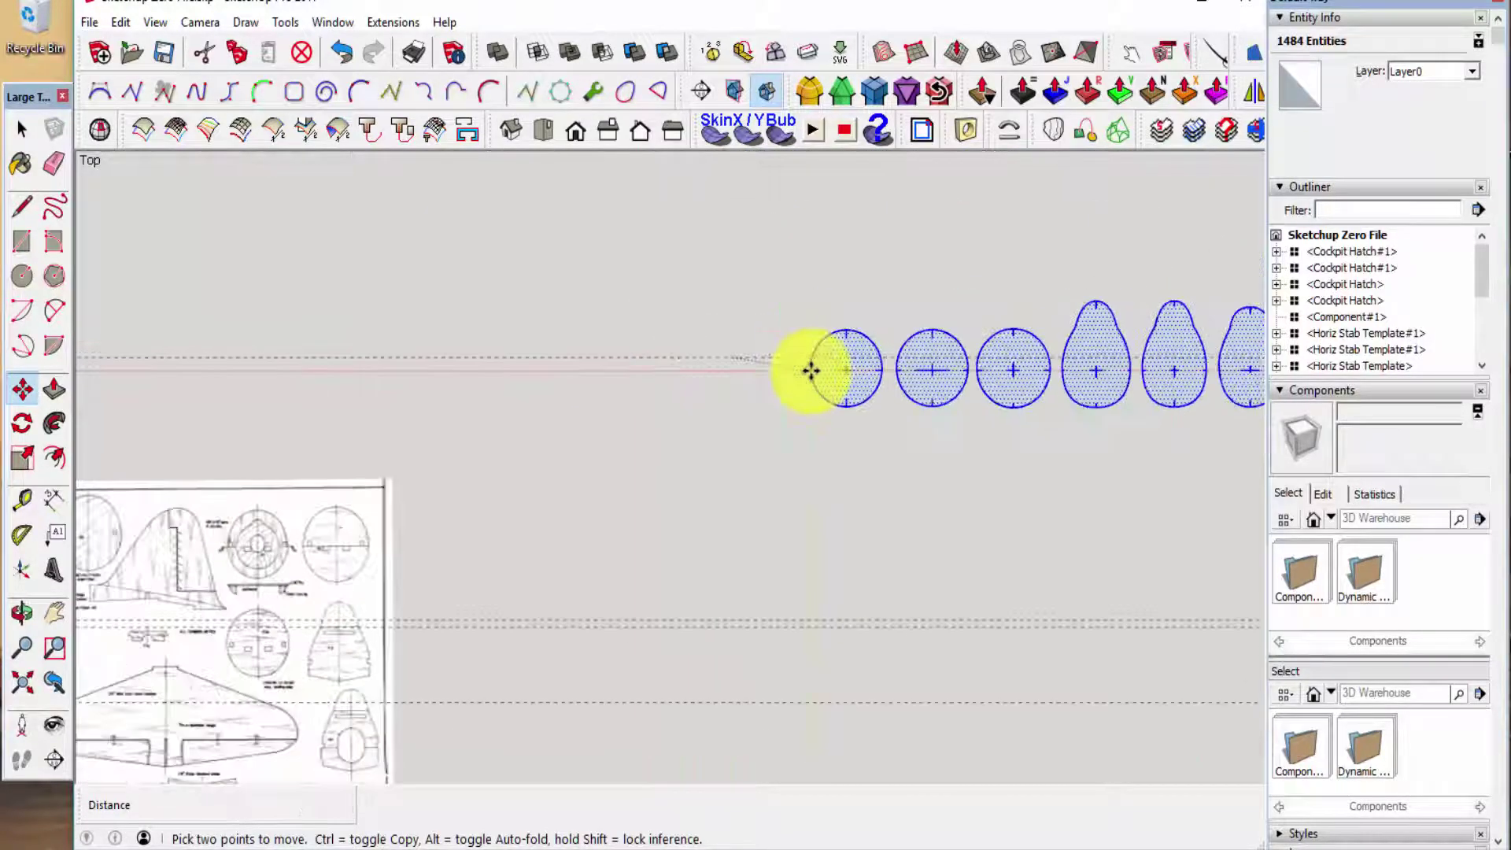
pyautogui.scroll(-2, 810, 370)
pyautogui.scroll(4, 533, 543)
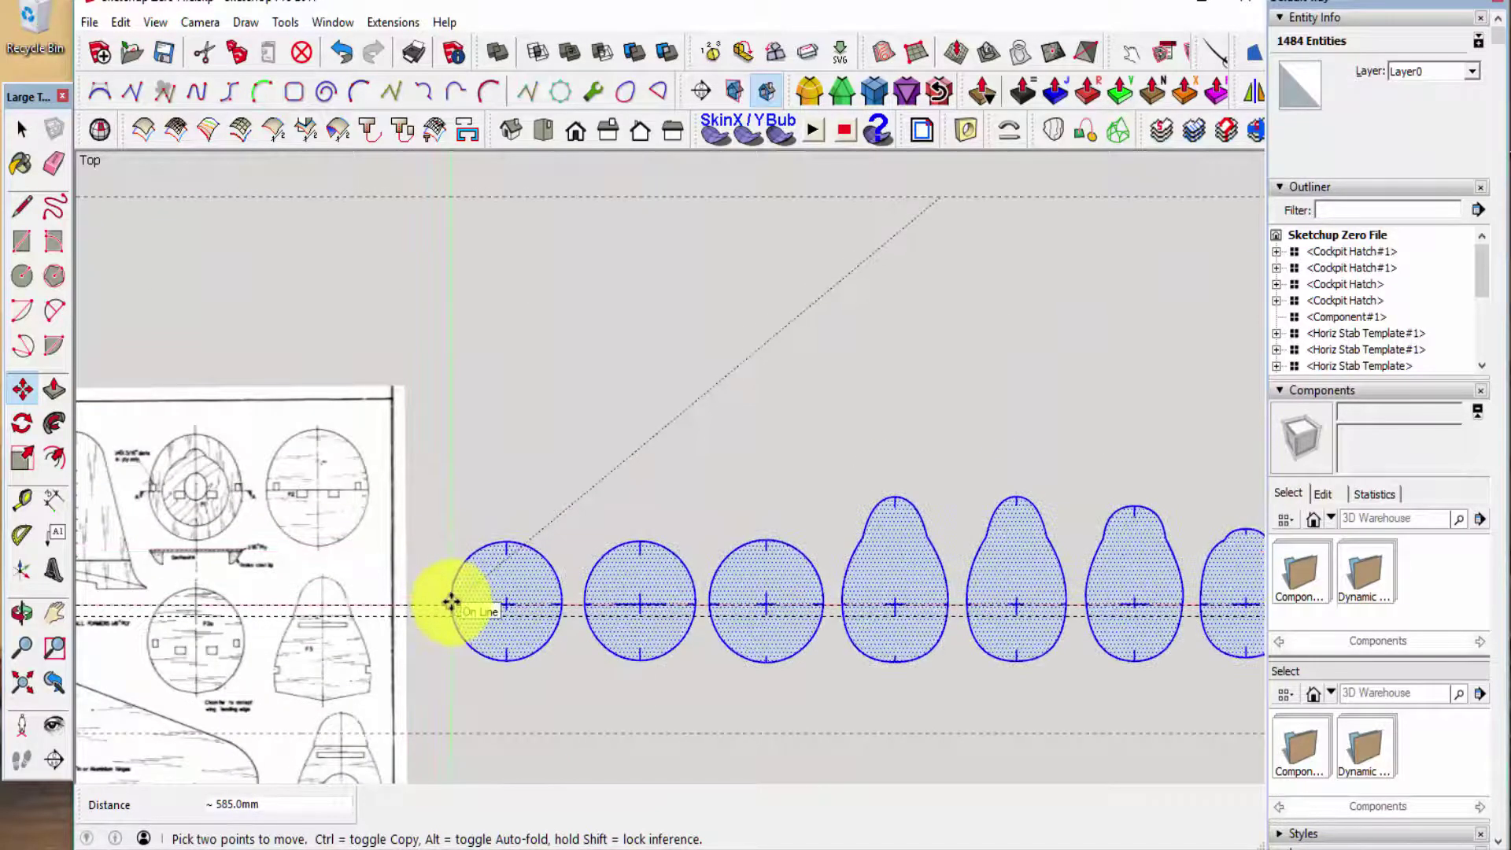
pyautogui.click(451, 603)
pyautogui.press('space')
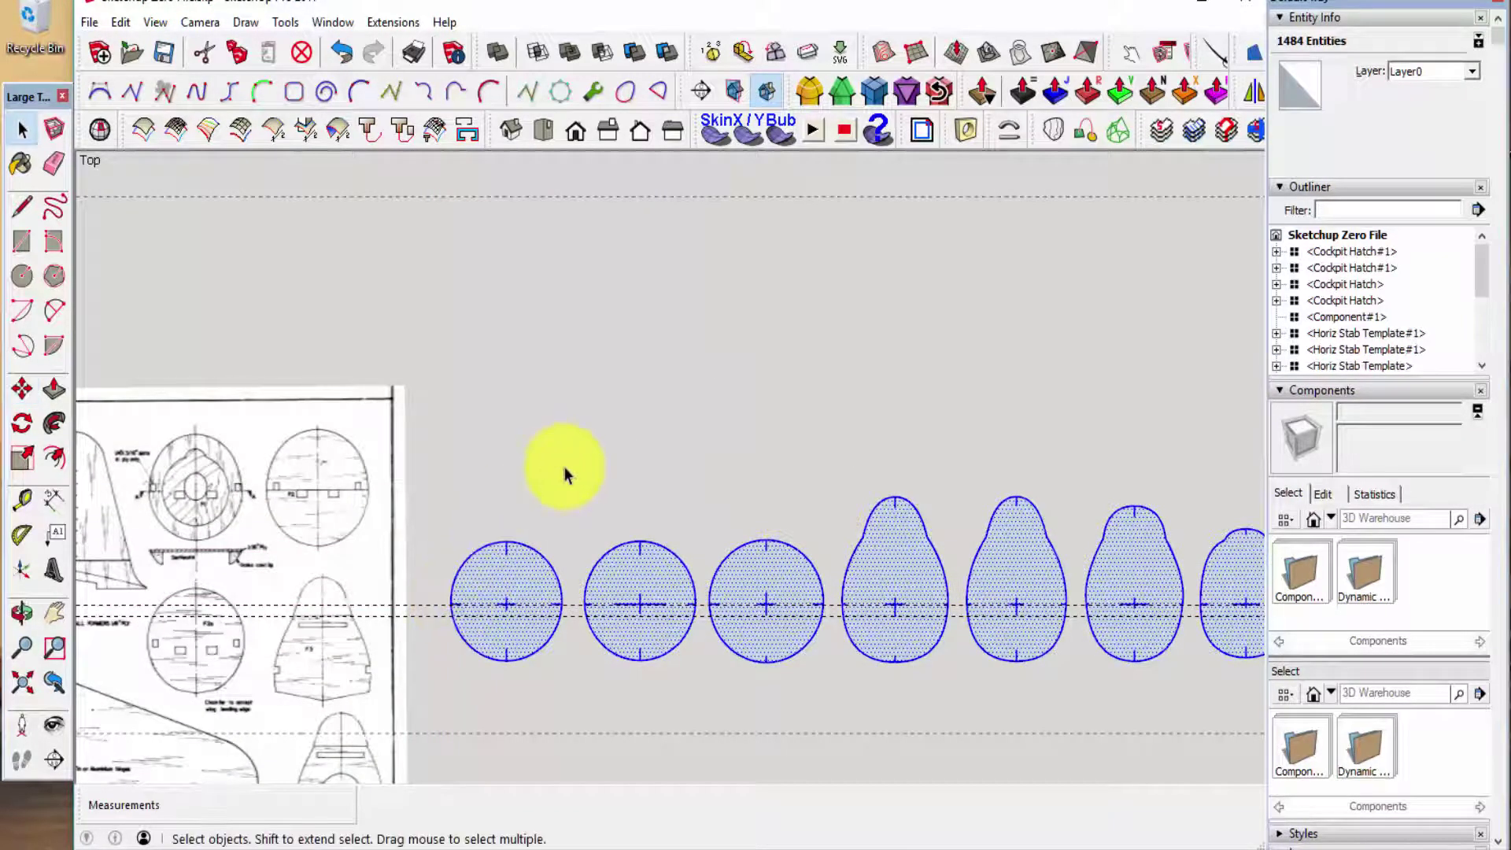
# - Adjust the former row's position with another Move, picking a circle's left edge
pyautogui.scroll(-1, 711, 319)
pyautogui.scroll(8, 554, 577)
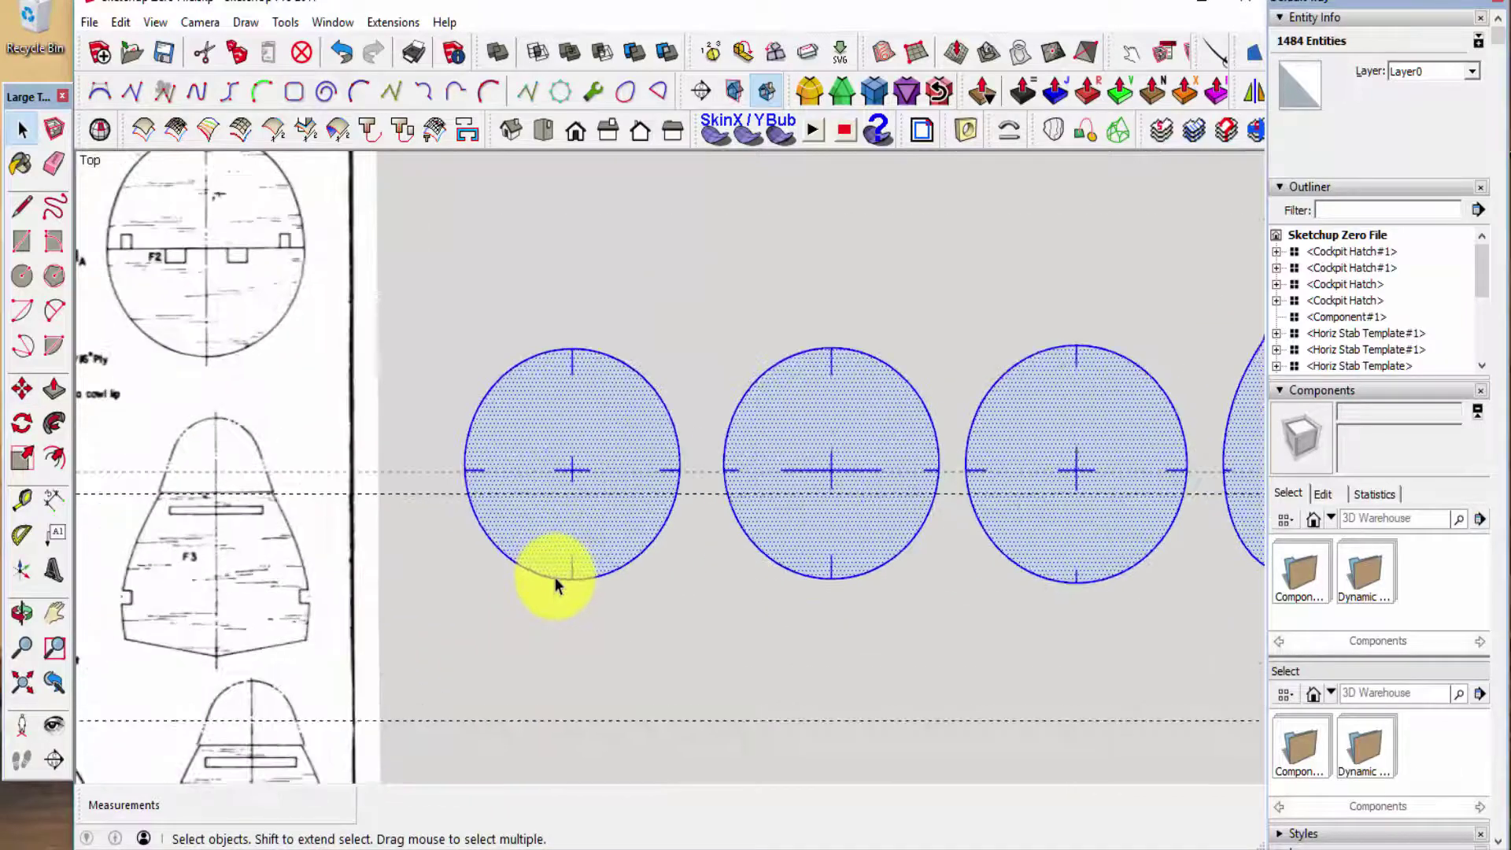
pyautogui.scroll(-2, 553, 578)
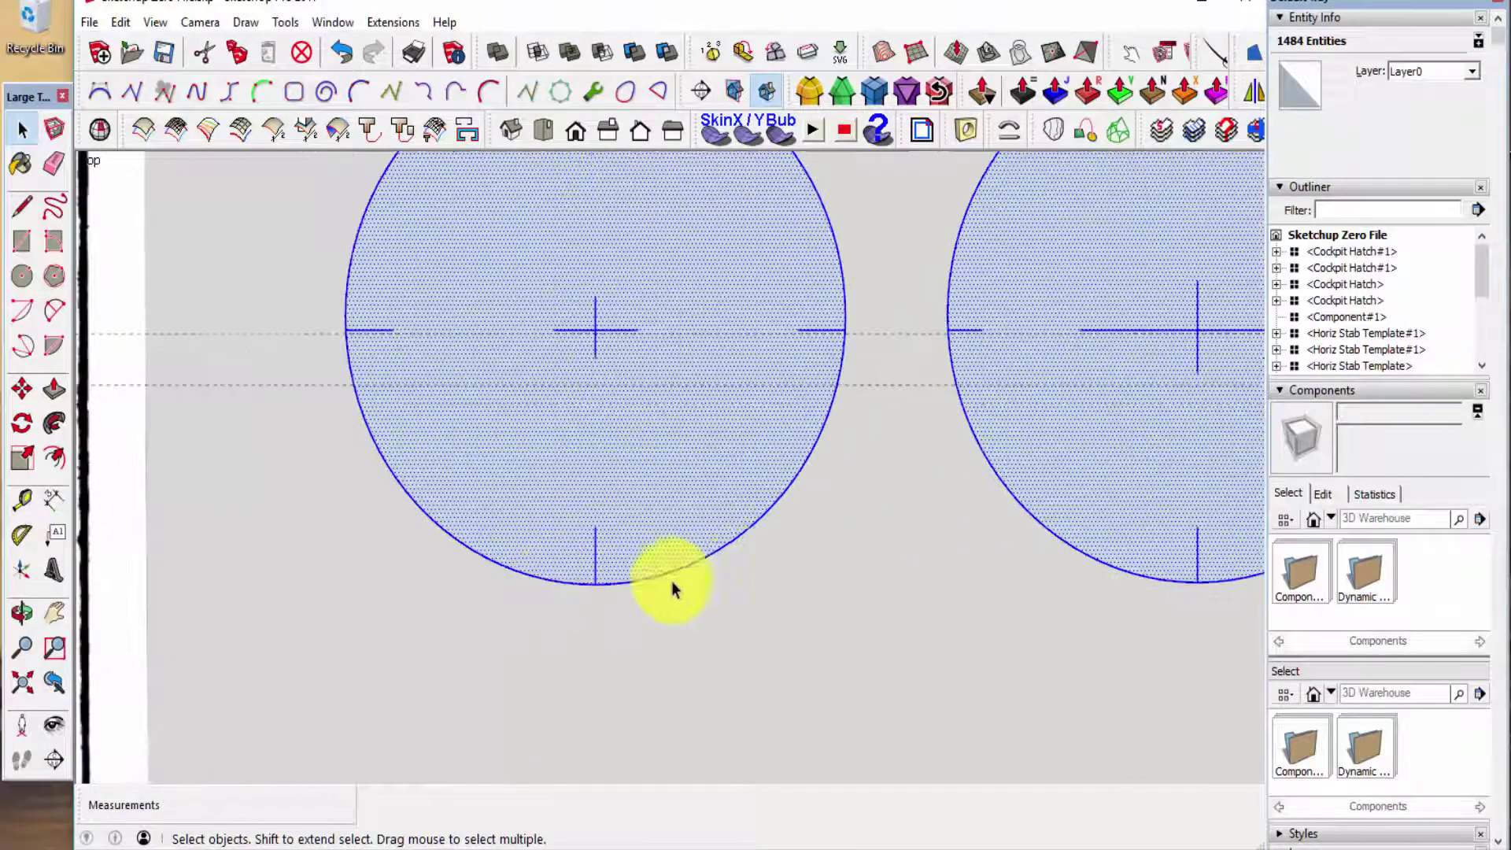
pyautogui.scroll(-2, 479, 625)
pyautogui.scroll(4, 469, 554)
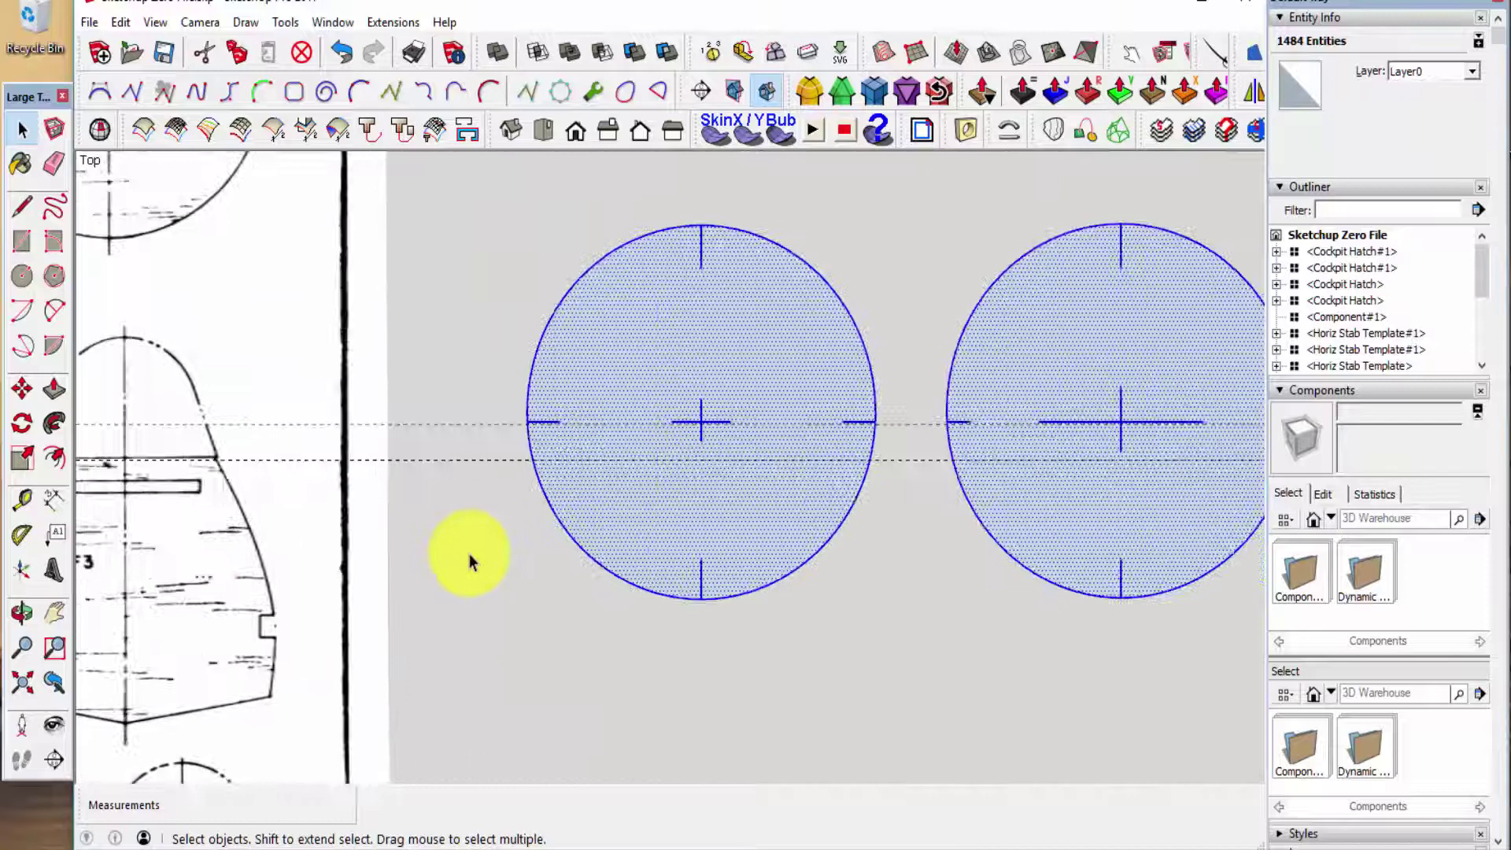
pyautogui.scroll(2, 477, 563)
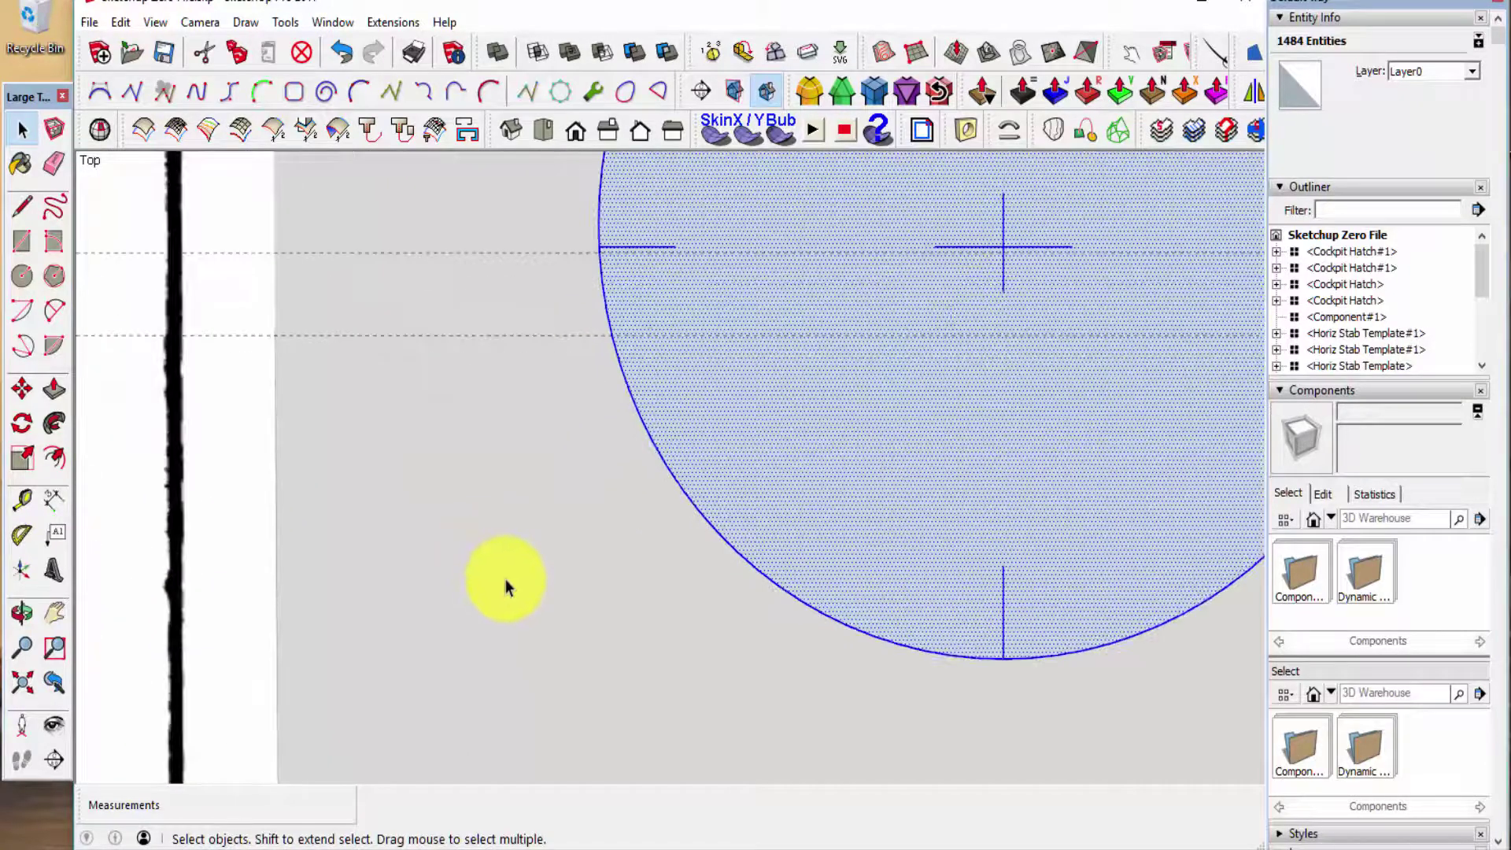
pyautogui.scroll(-1, 511, 578)
pyautogui.scroll(2, 571, 366)
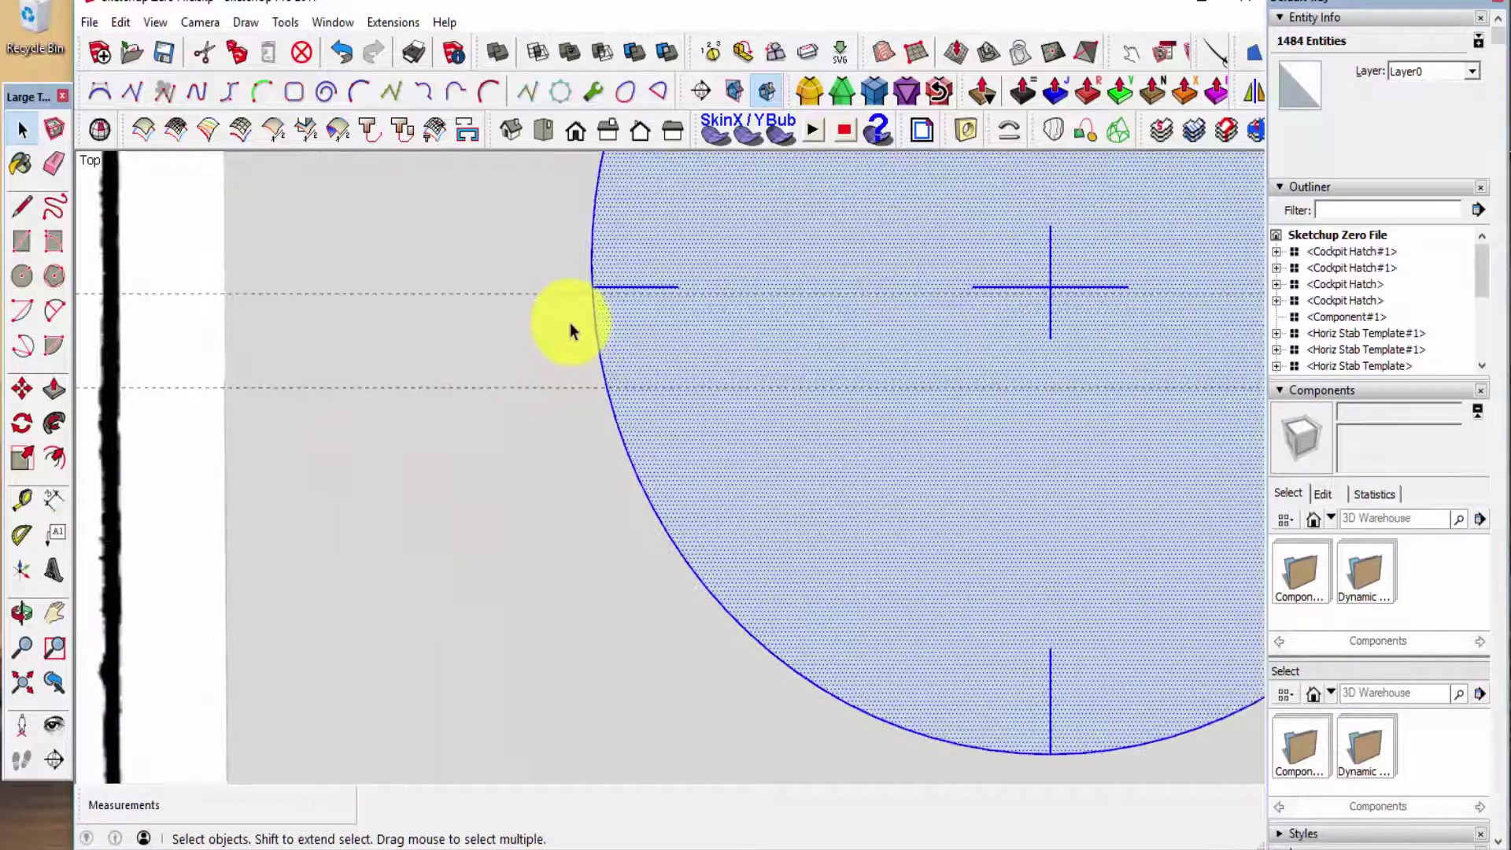
pyautogui.scroll(2, 571, 329)
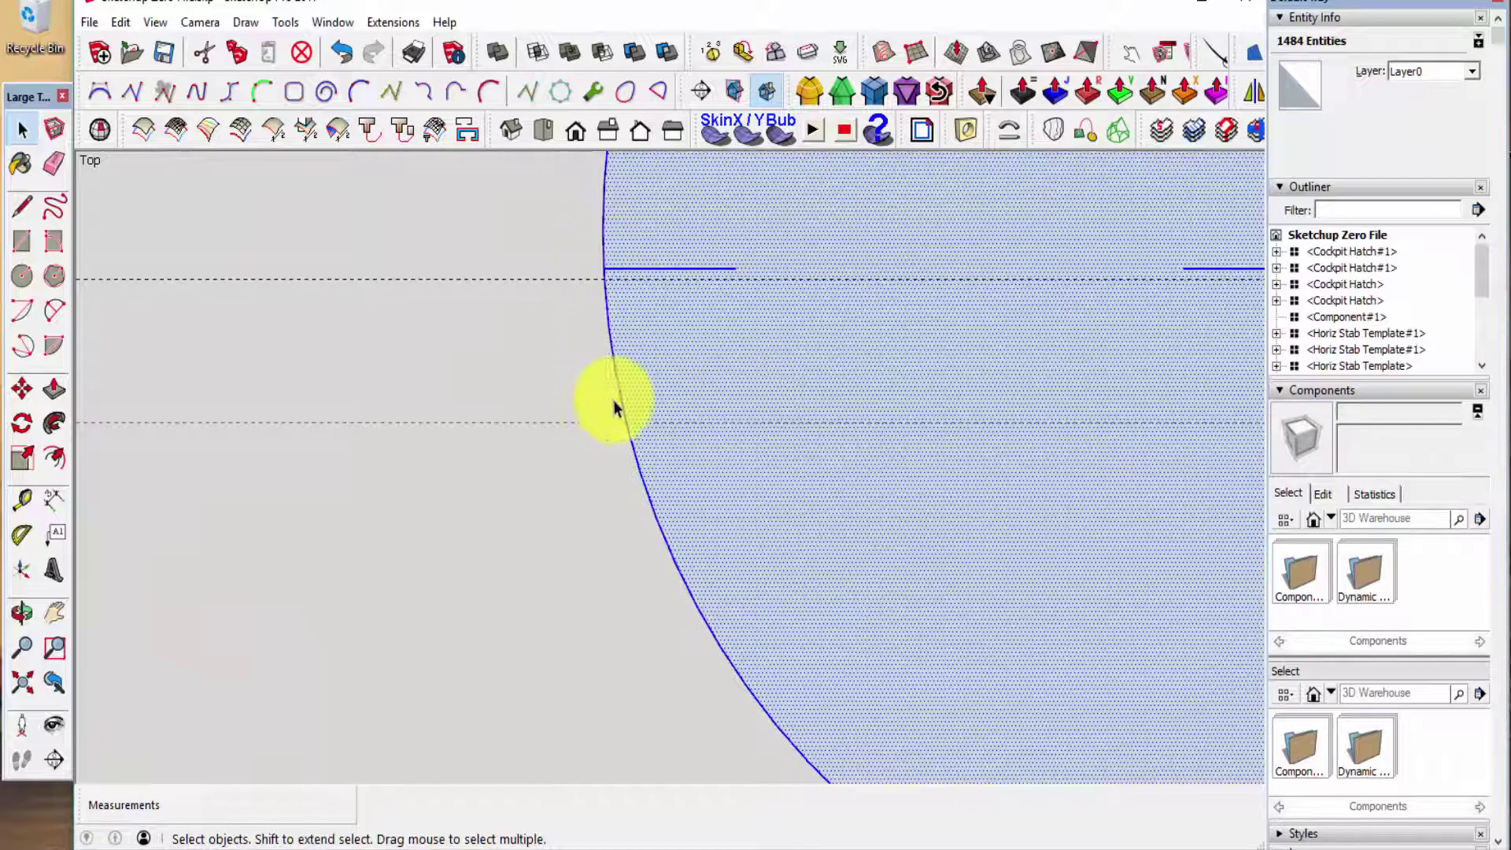
pyautogui.press('m')
pyautogui.click(610, 270)
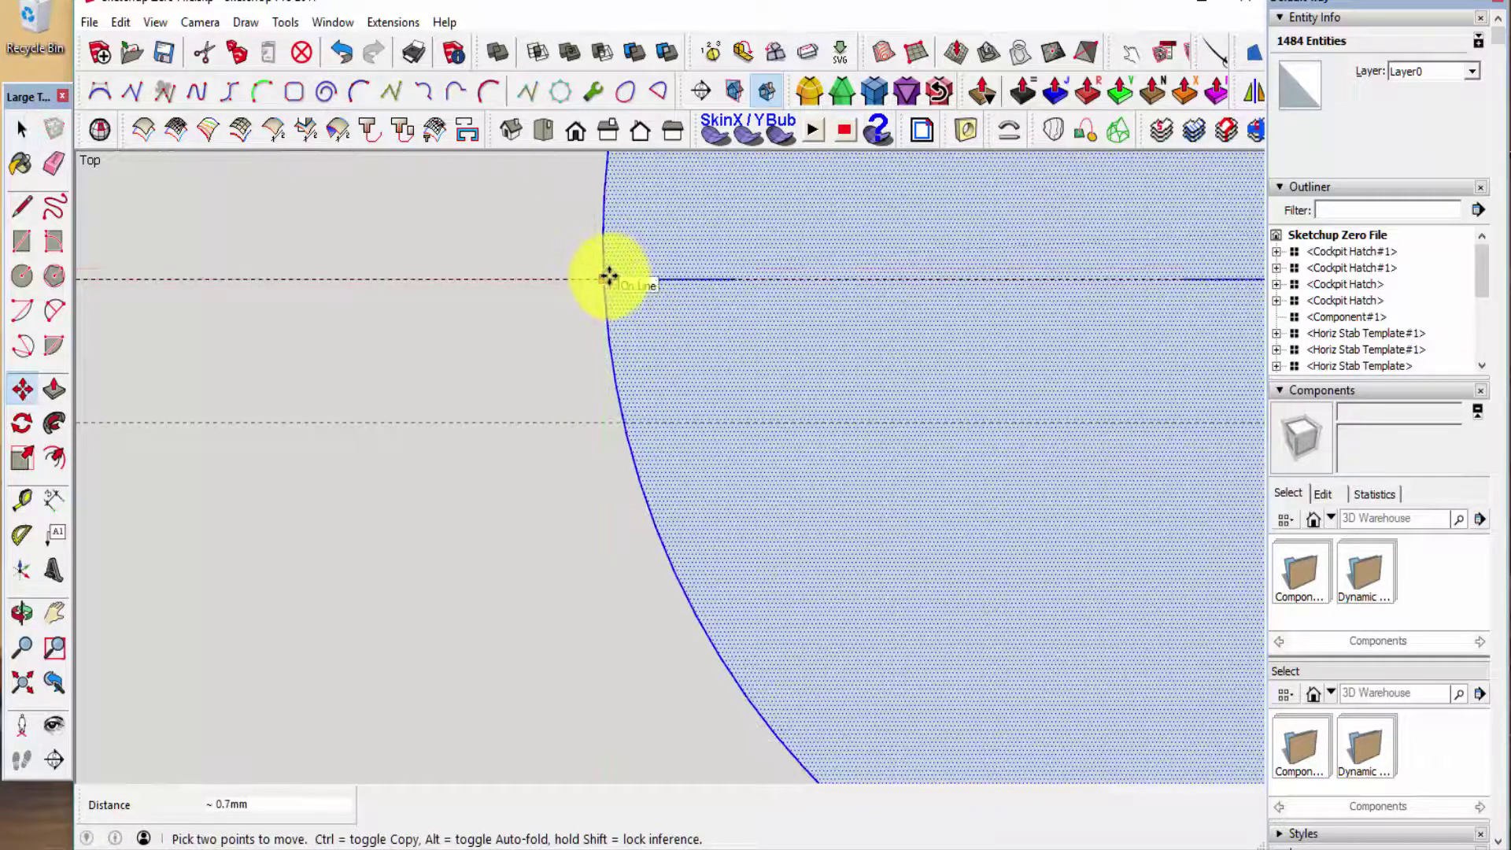
pyautogui.press('space')
# - Zoom out to check the row sits centred on the dashed guide, then deselect all formers
pyautogui.scroll(-5, 582, 291)
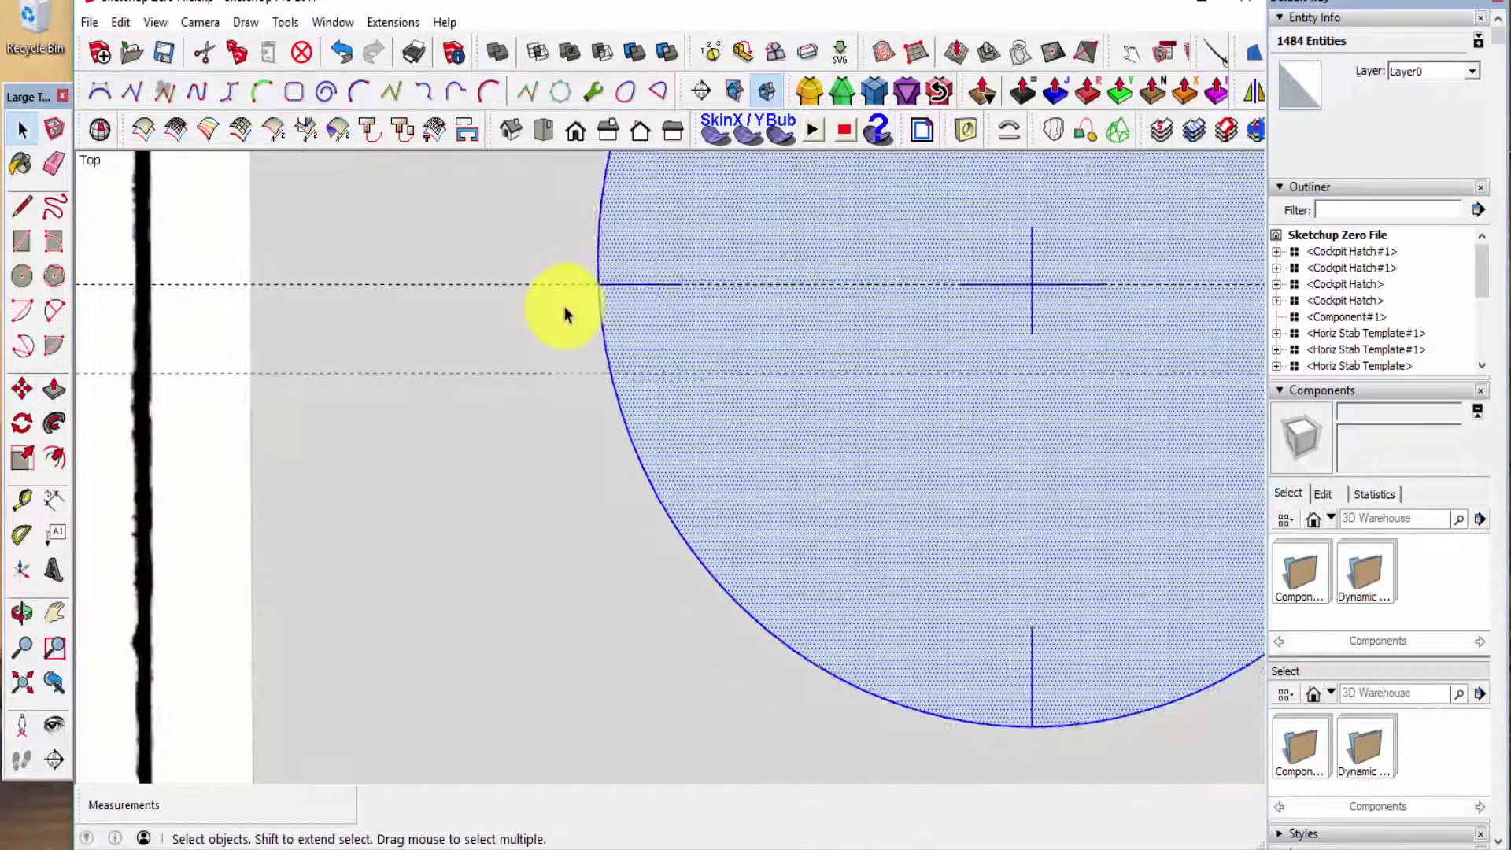
pyautogui.scroll(-1, 505, 391)
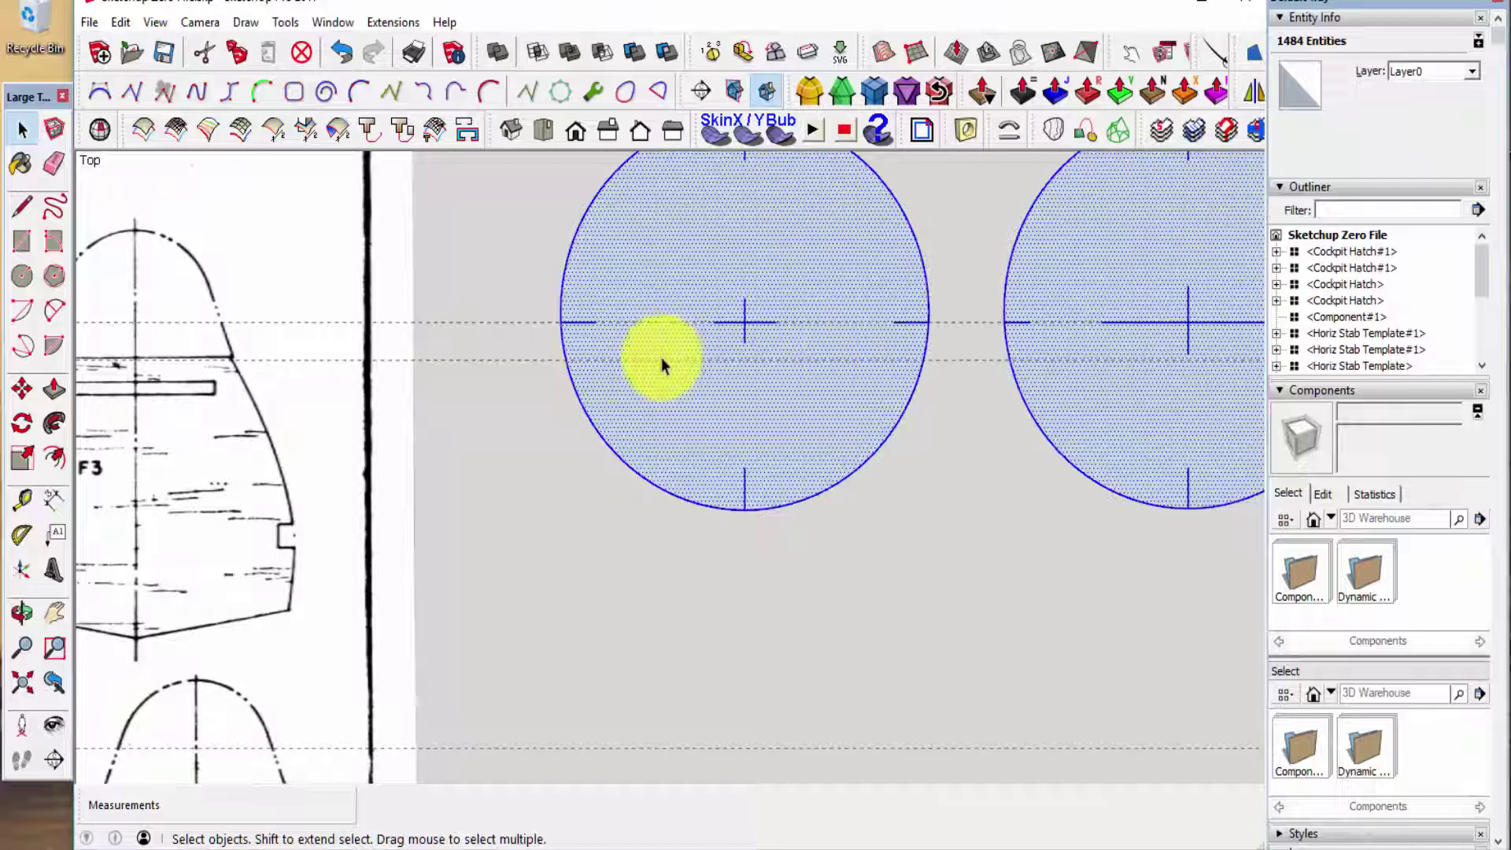
pyautogui.scroll(-1, 559, 379)
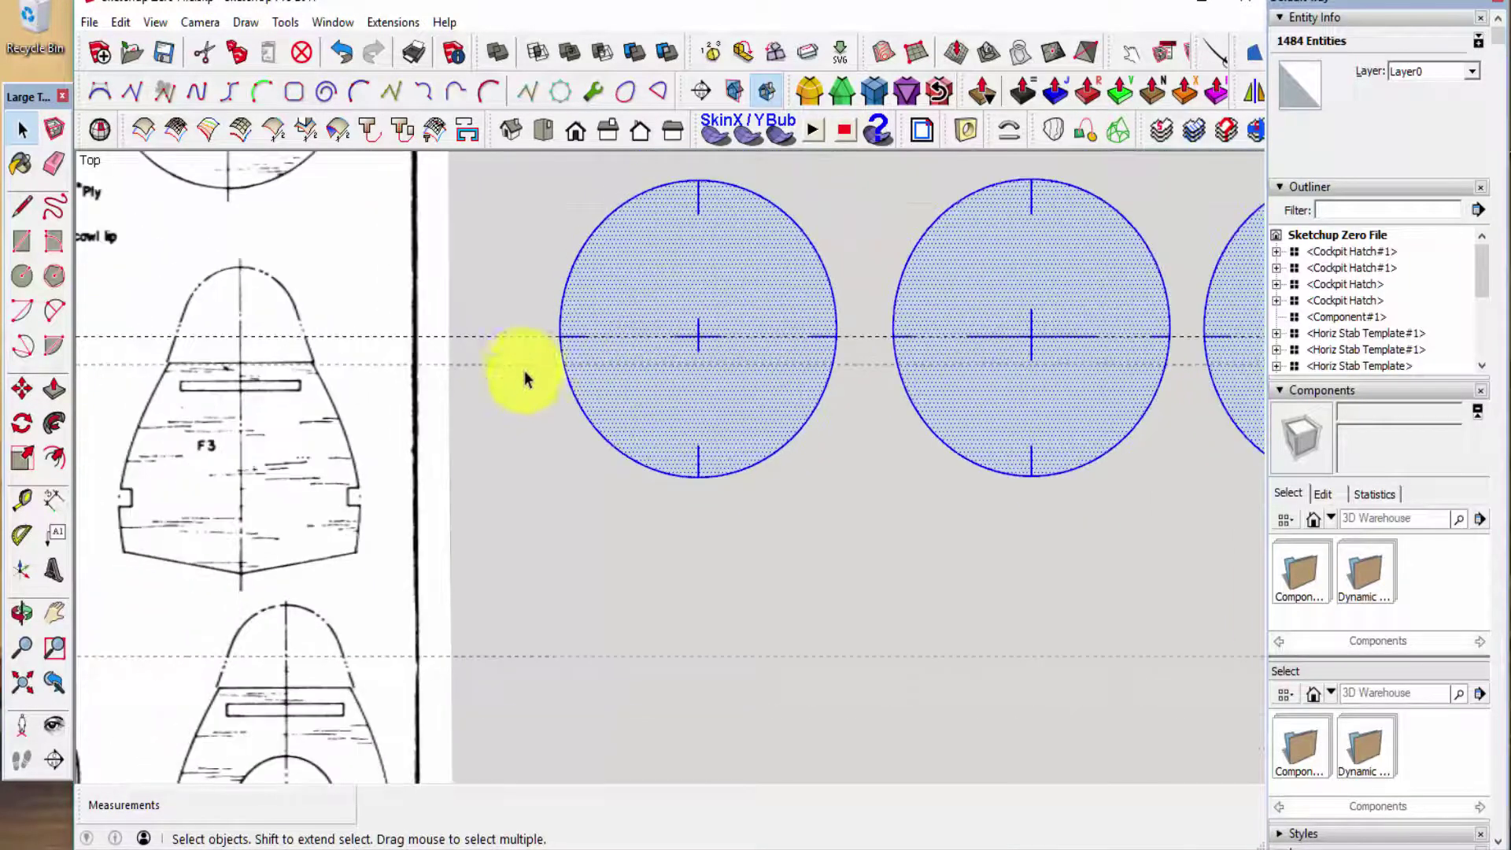
pyautogui.scroll(-4, 525, 378)
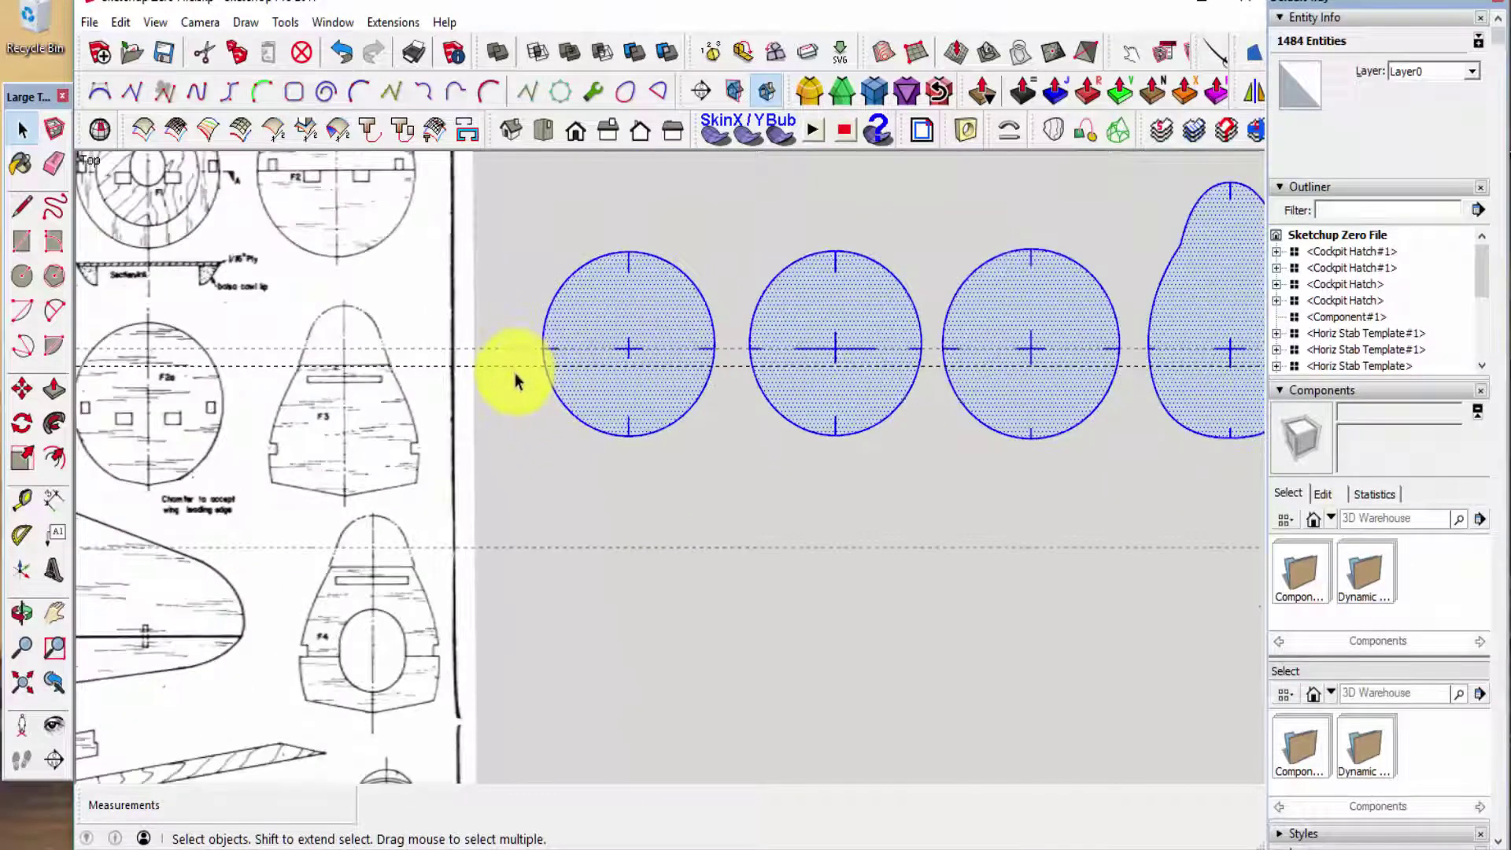
pyautogui.scroll(-2, 503, 375)
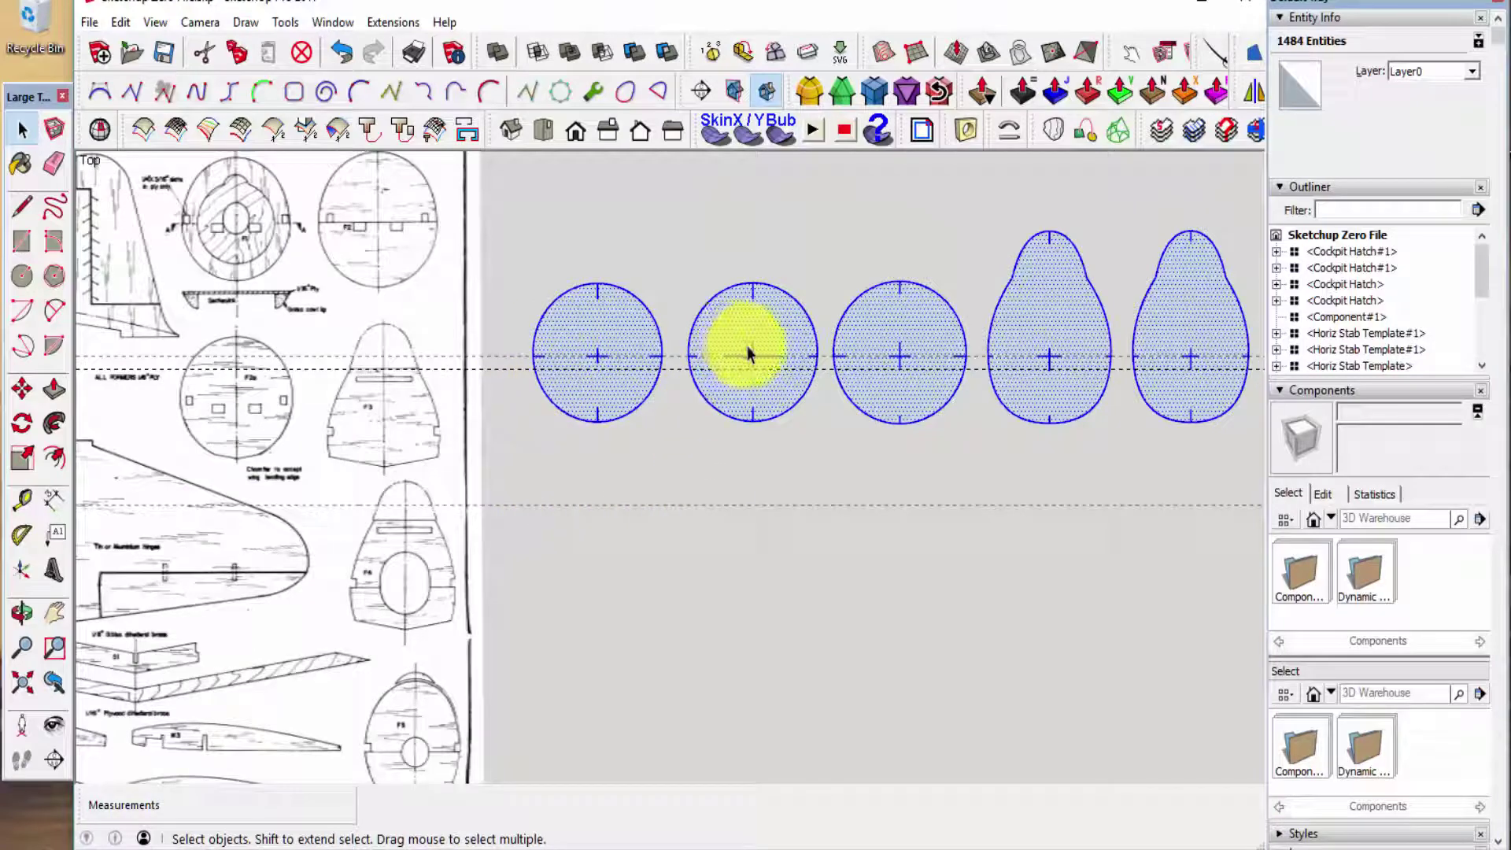
pyautogui.scroll(-1, 748, 354)
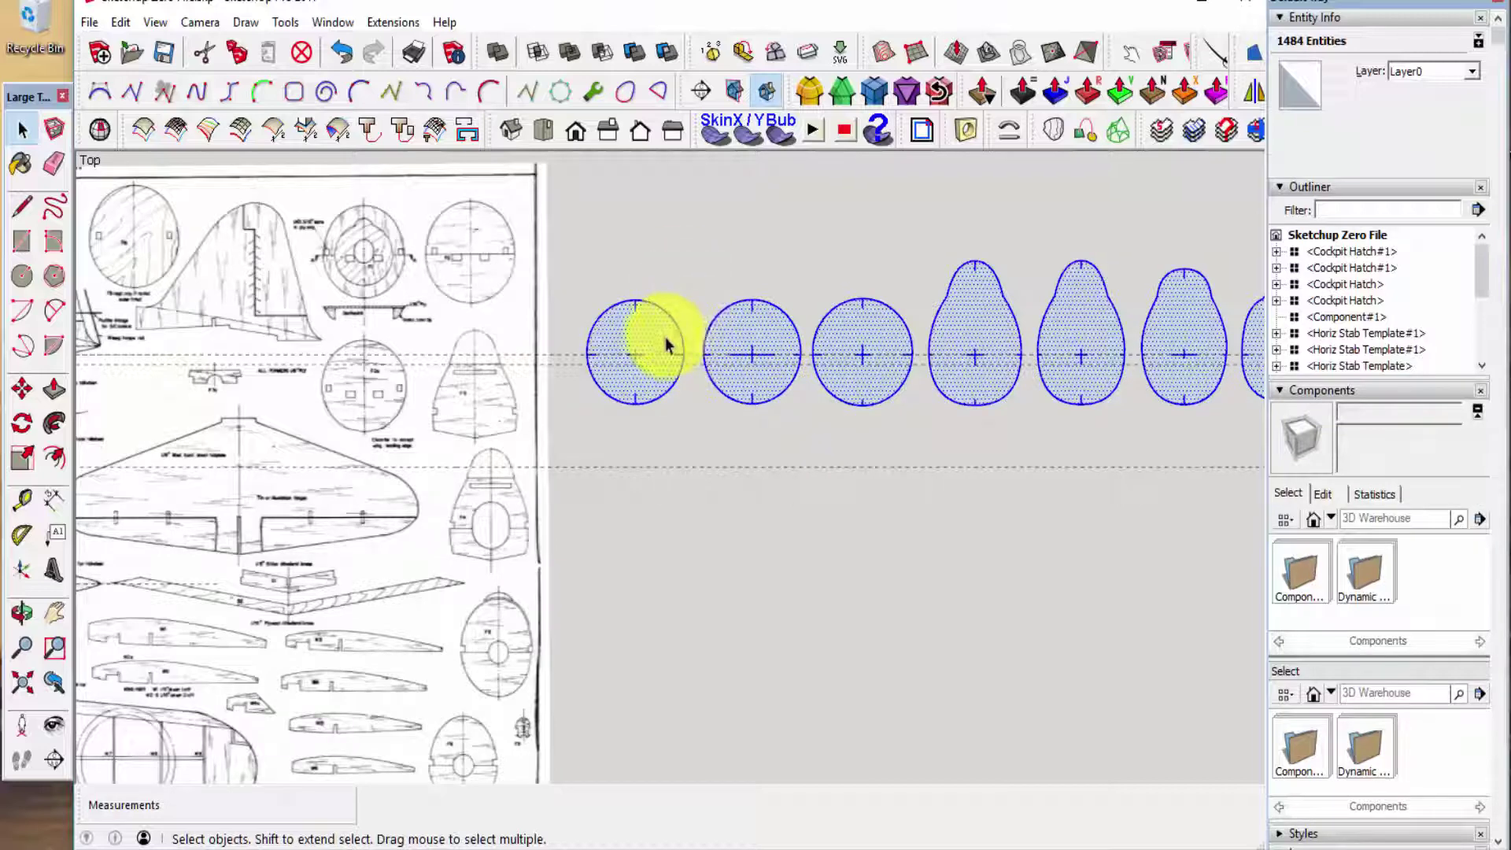
pyautogui.scroll(-2, 653, 338)
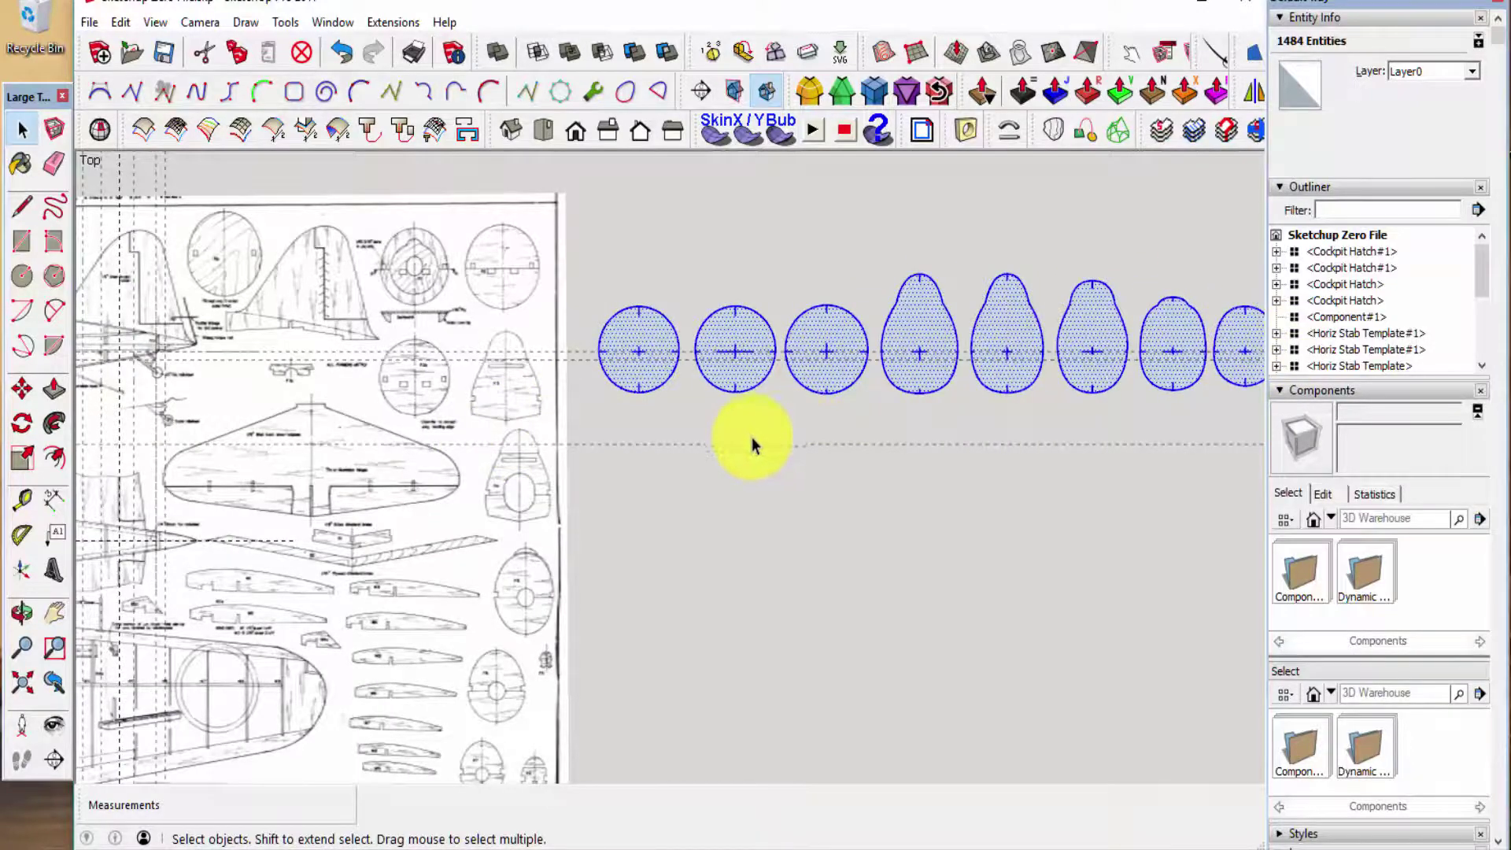
pyautogui.scroll(-3, 752, 438)
pyautogui.scroll(2, 850, 482)
pyautogui.scroll(3, 794, 393)
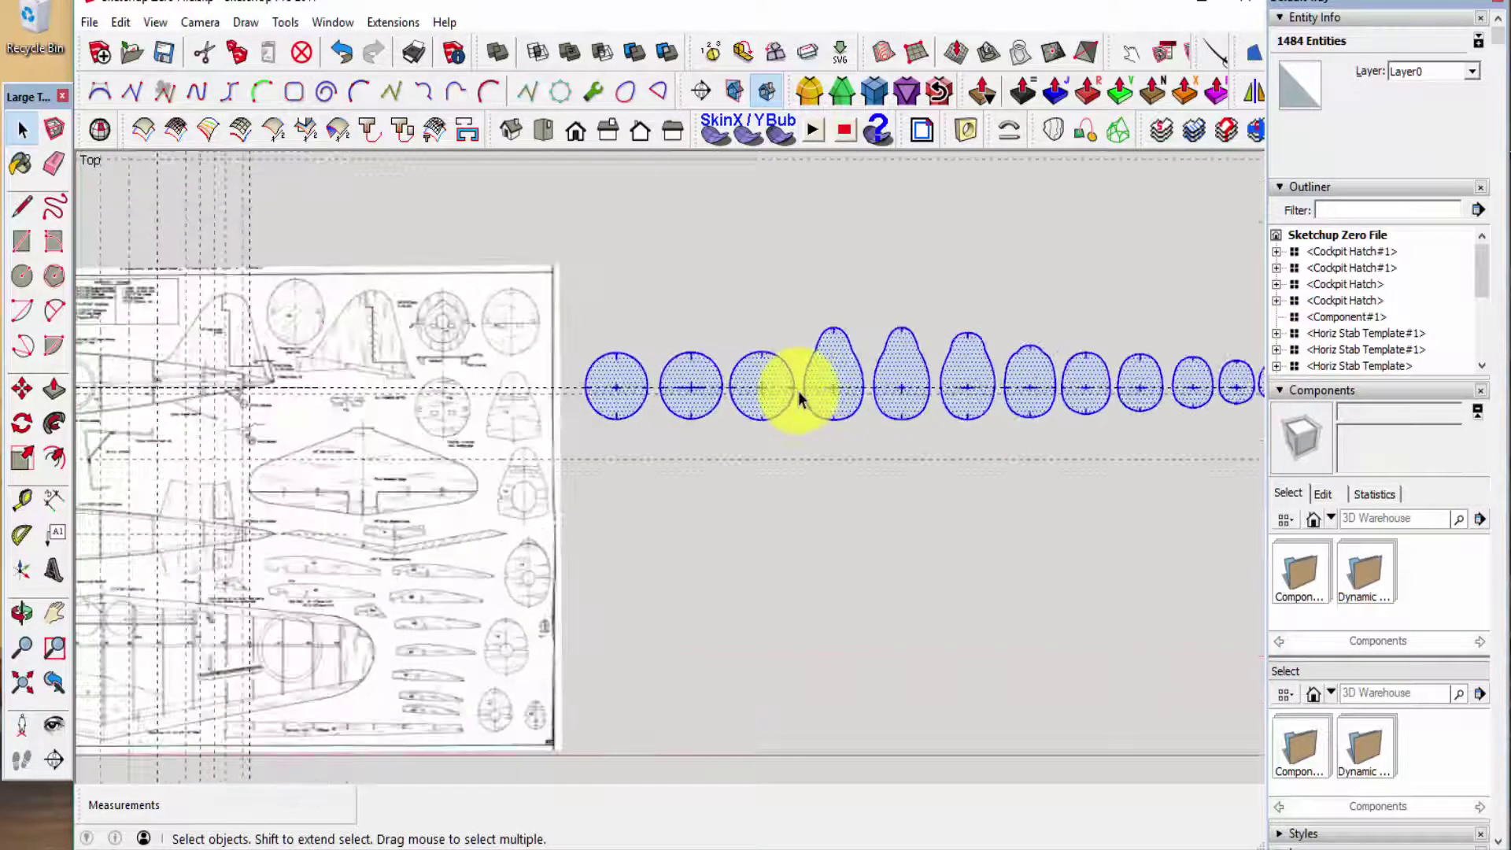
pyautogui.scroll(-1, 489, 448)
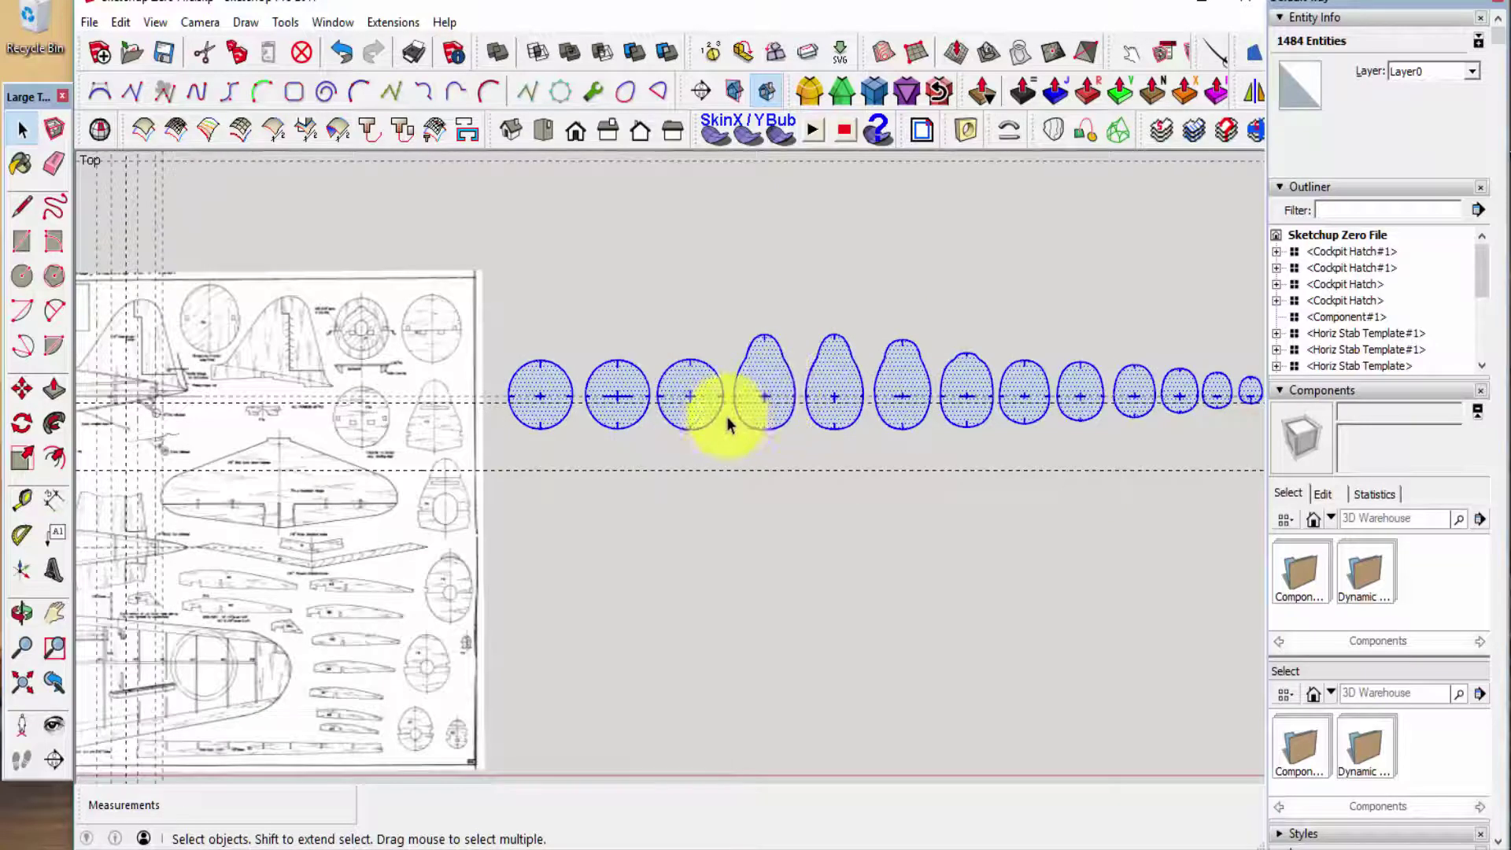
pyautogui.scroll(-1, 769, 411)
pyautogui.scroll(3, 771, 408)
pyautogui.scroll(1, 767, 405)
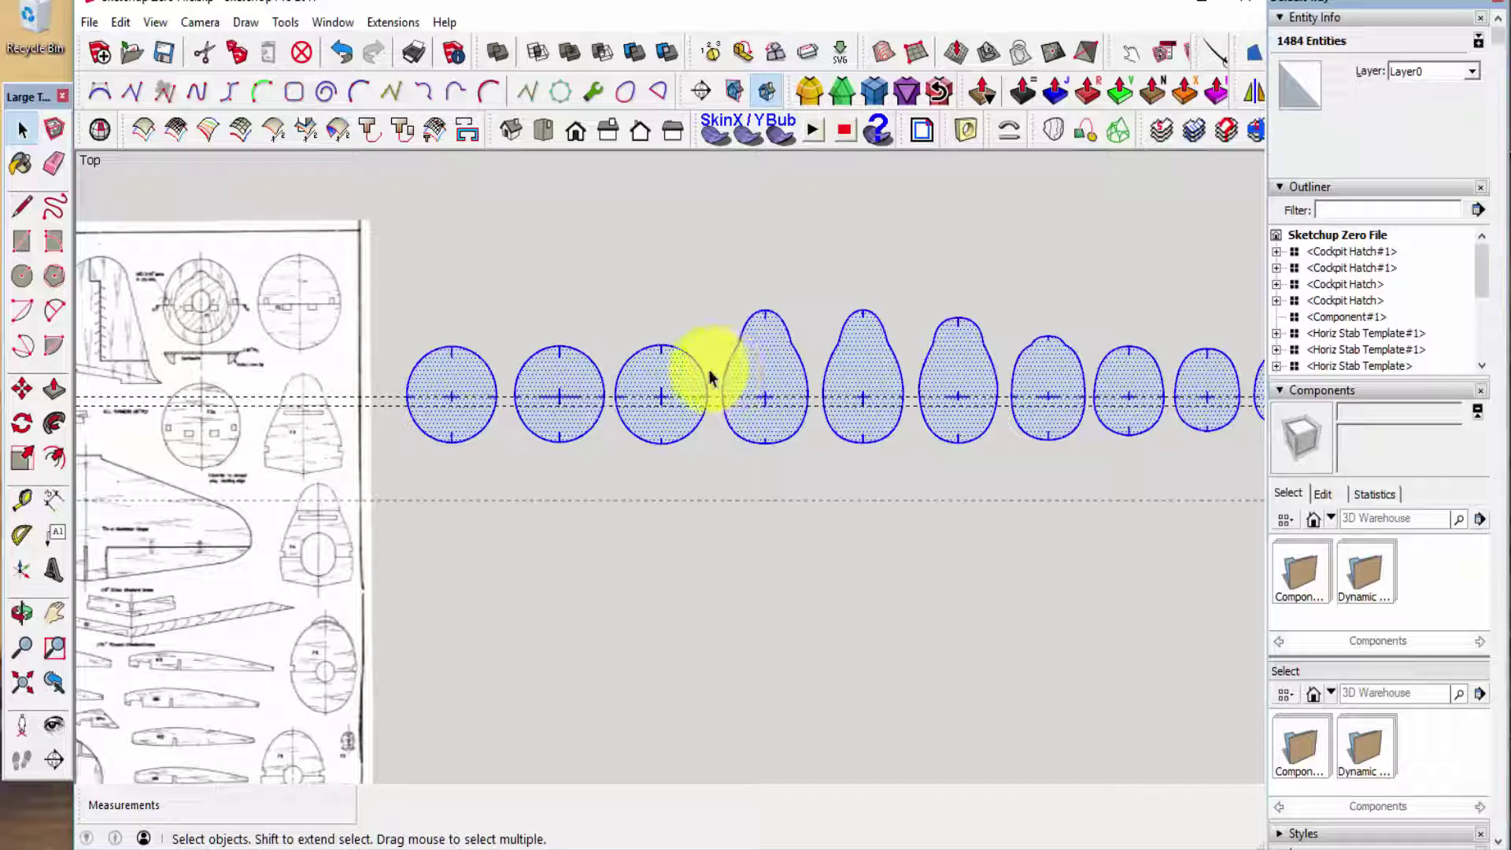
pyautogui.click(693, 264)
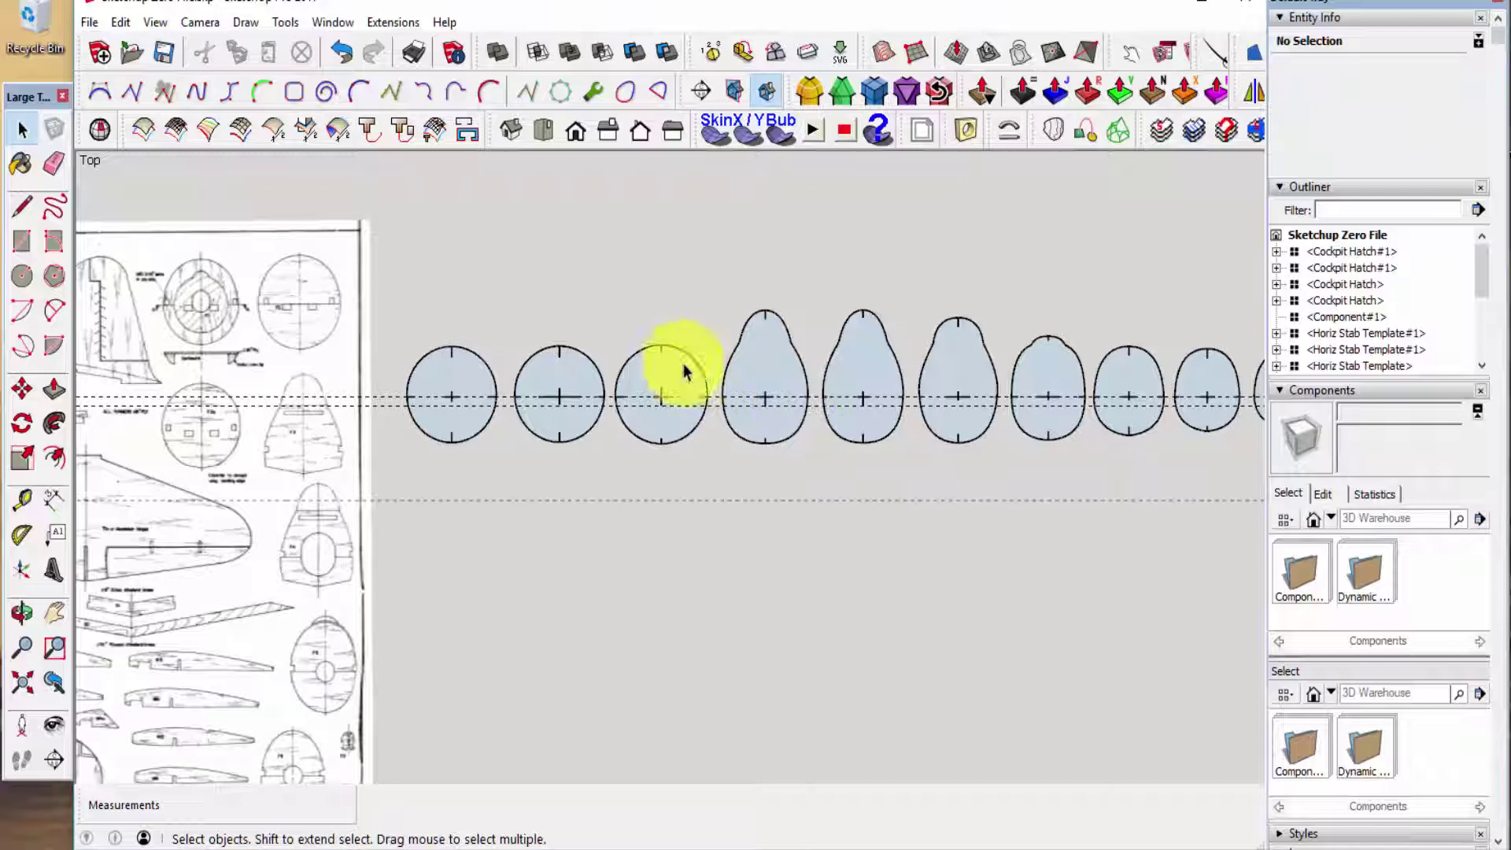
pyautogui.scroll(3, 659, 376)
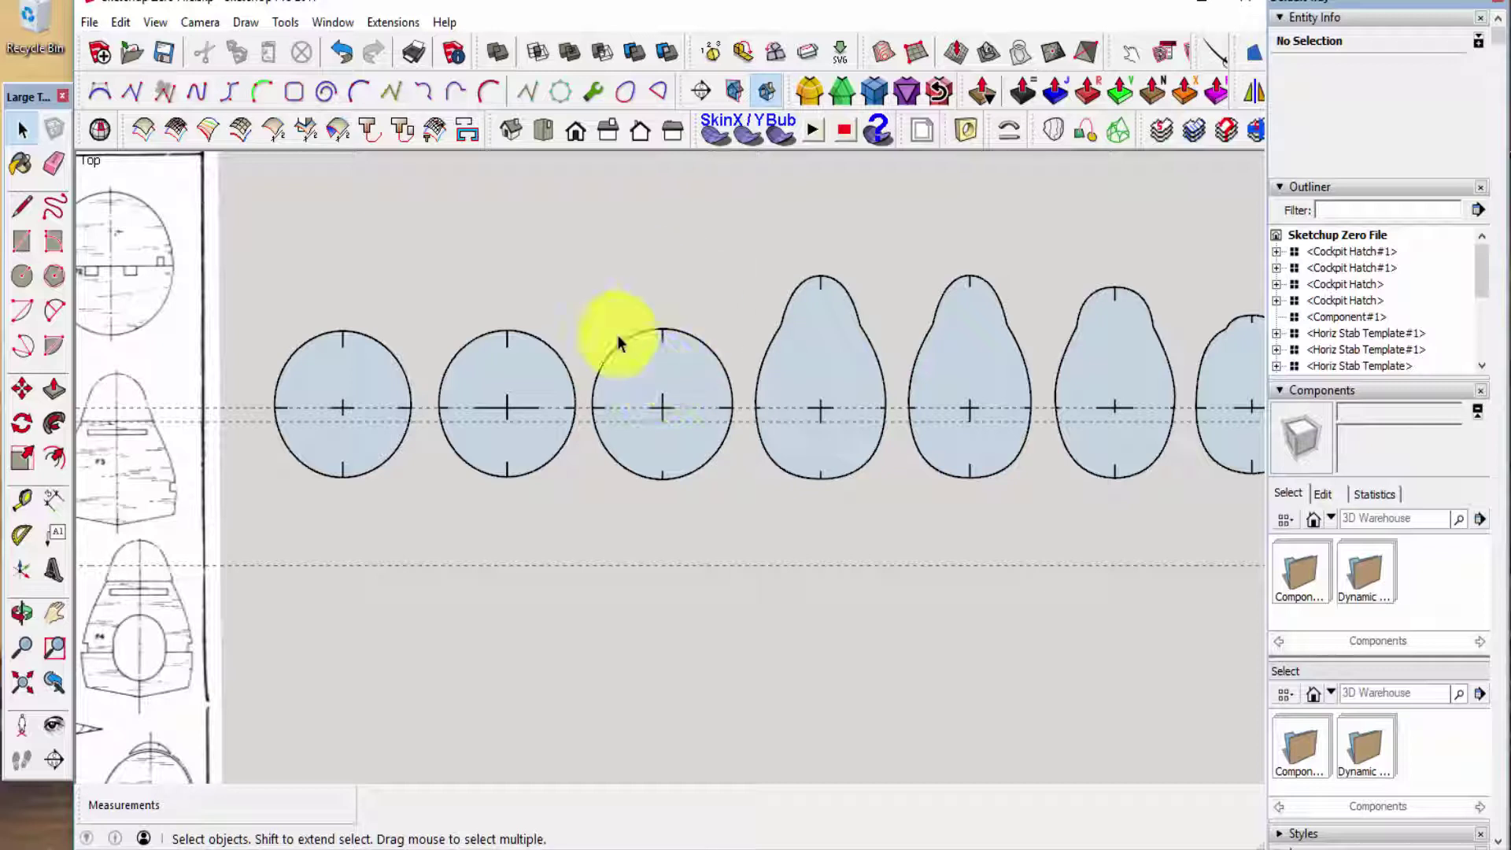
# - Offset the third round former's edge 10 mm inward, leaving a concentric inner circle
pyautogui.click(661, 380)
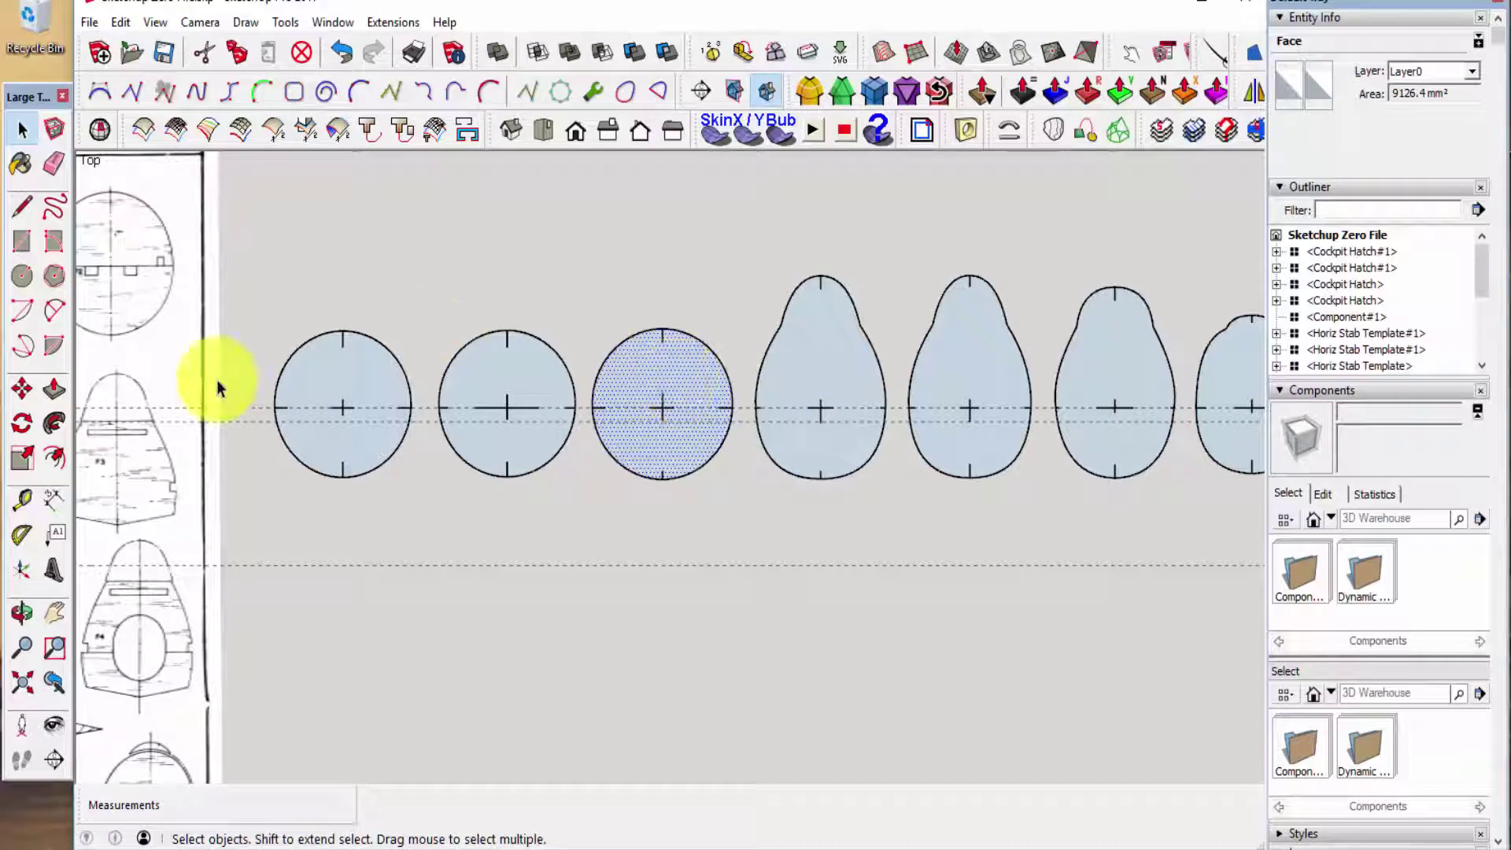
pyautogui.click(53, 459)
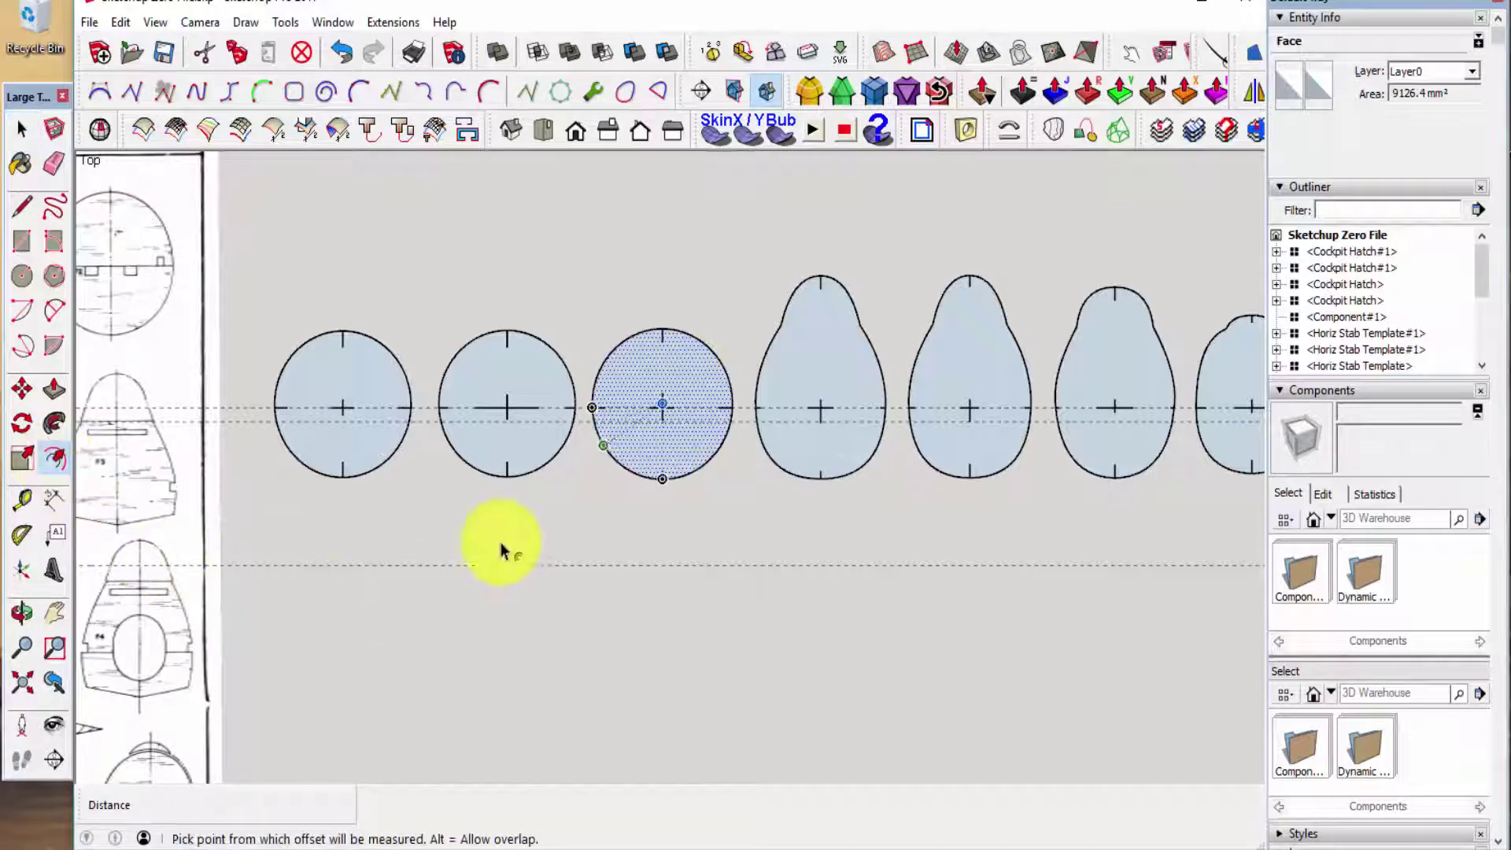
pyautogui.click(627, 355)
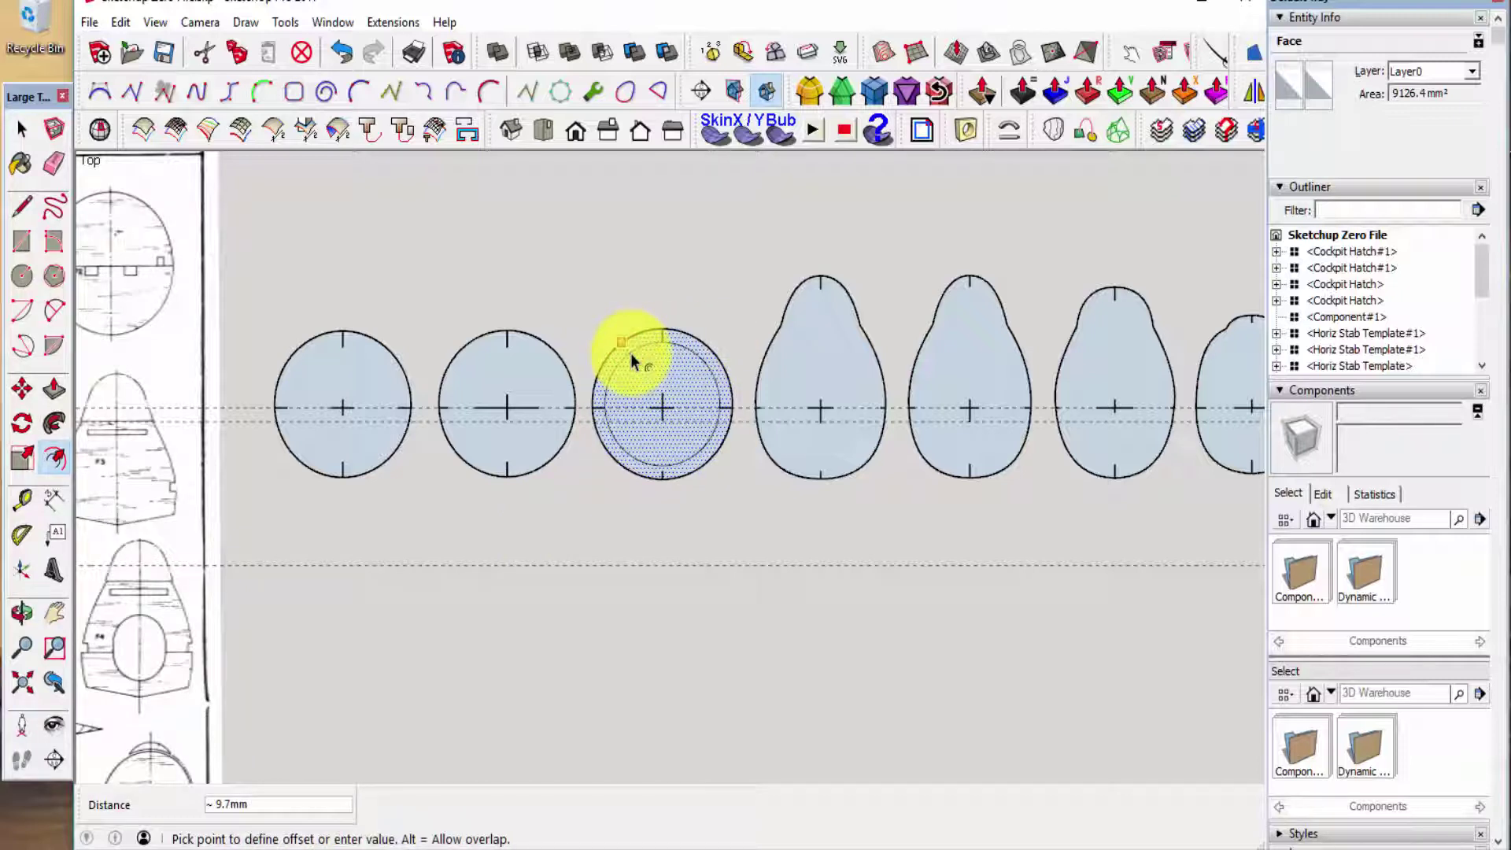
pyautogui.write('10')
pyautogui.press('Return')
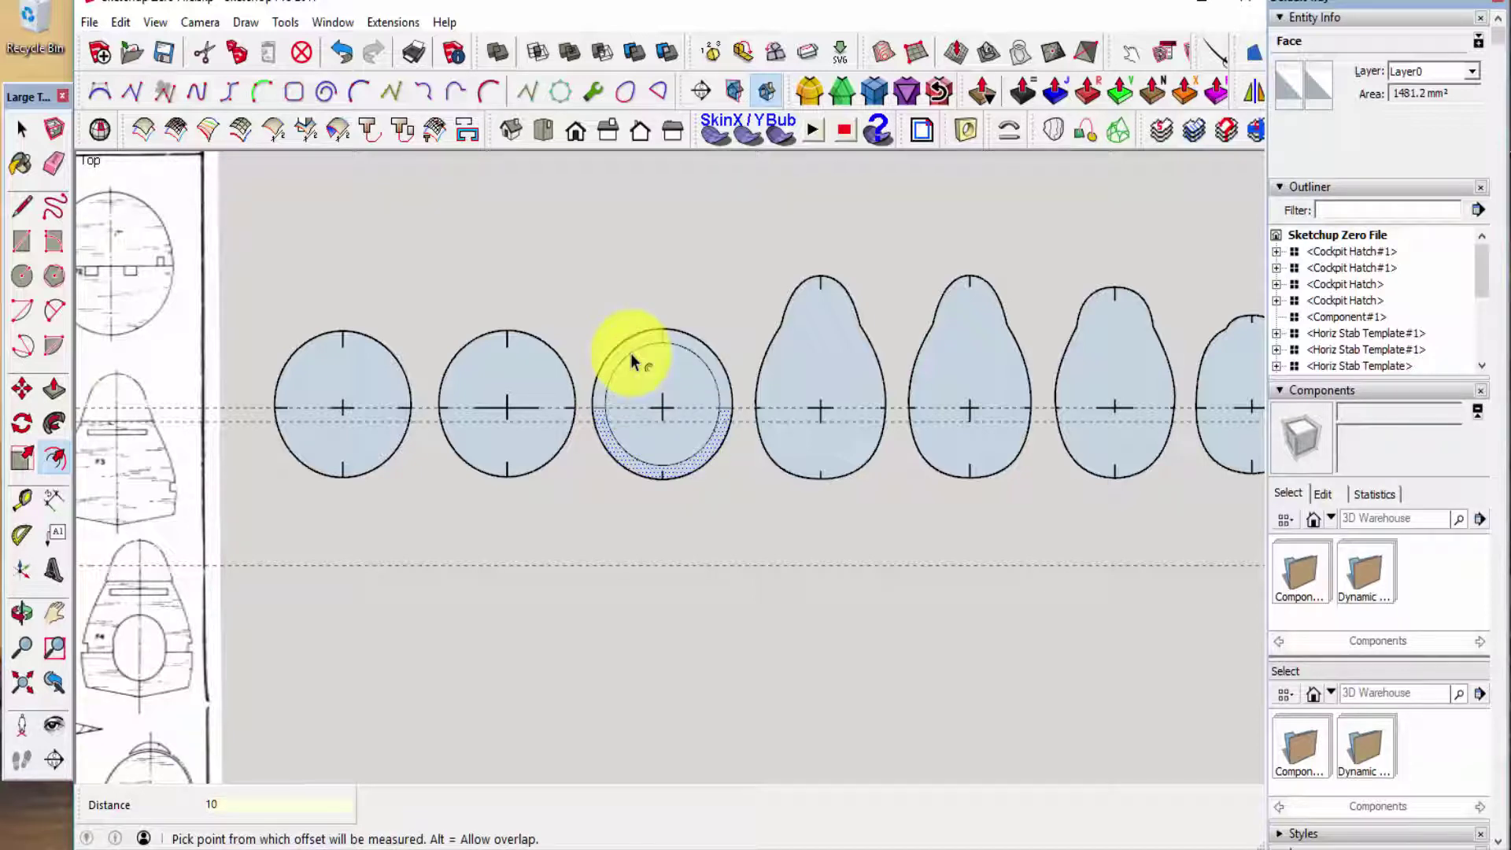
pyautogui.press('space')
pyautogui.scroll(3, 680, 390)
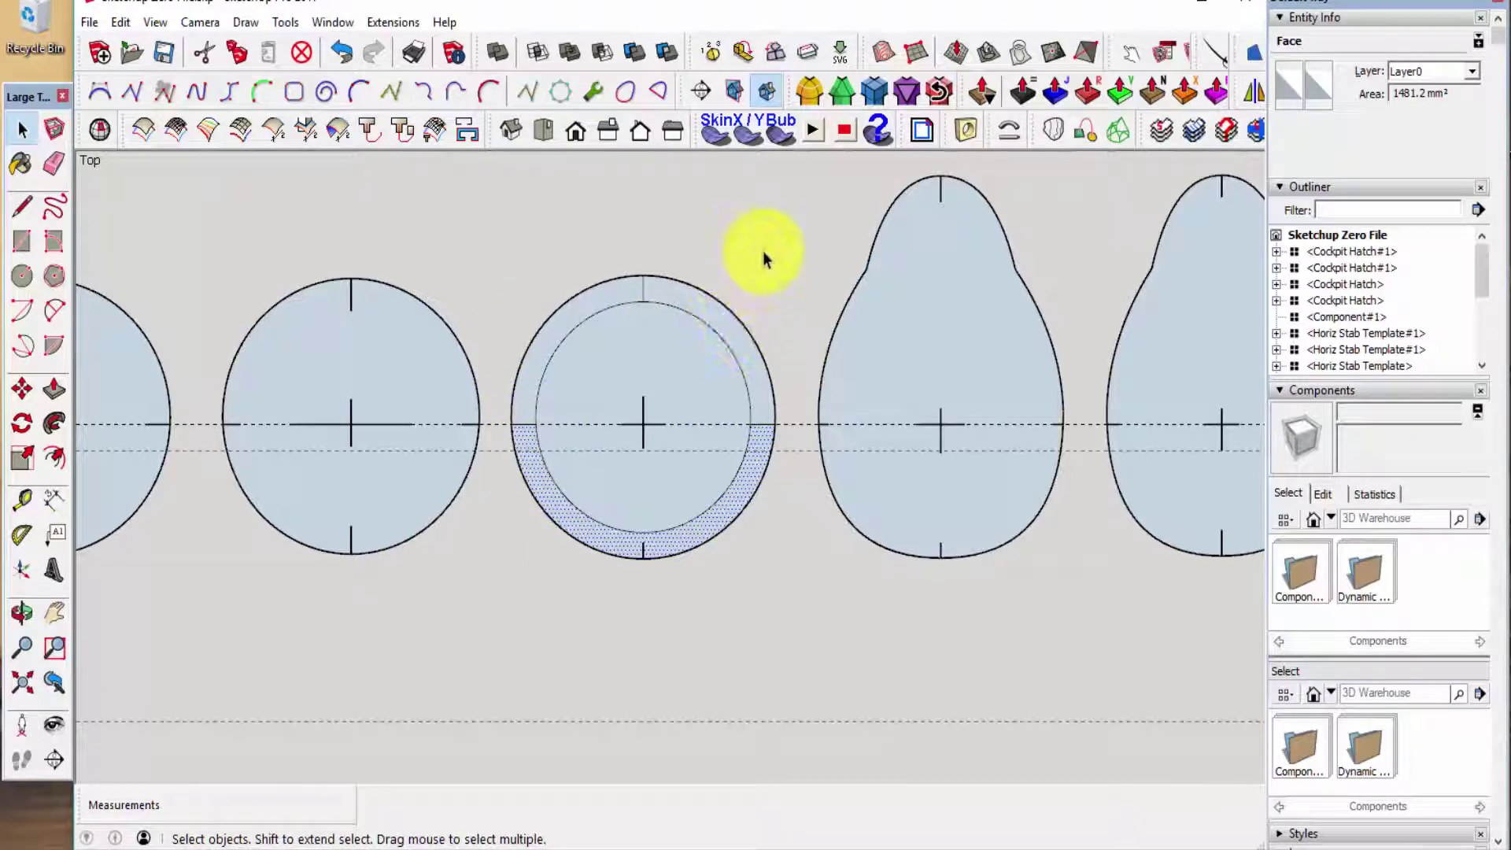
pyautogui.scroll(-1, 749, 258)
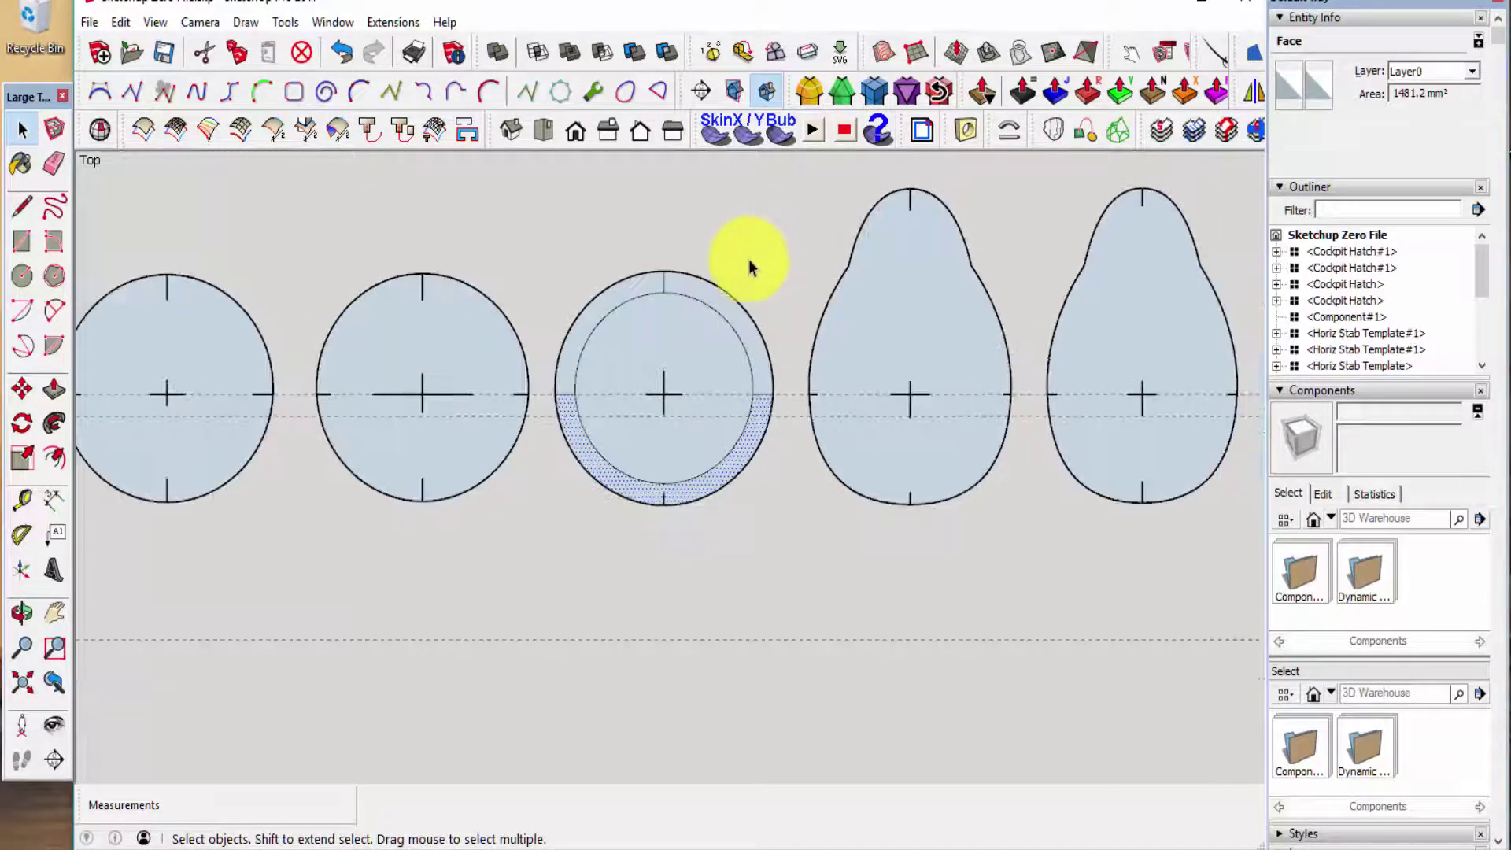
# - Delete the third former's inner circle face so only the ring remains
pyautogui.click(664, 346)
pyautogui.press('Delete')
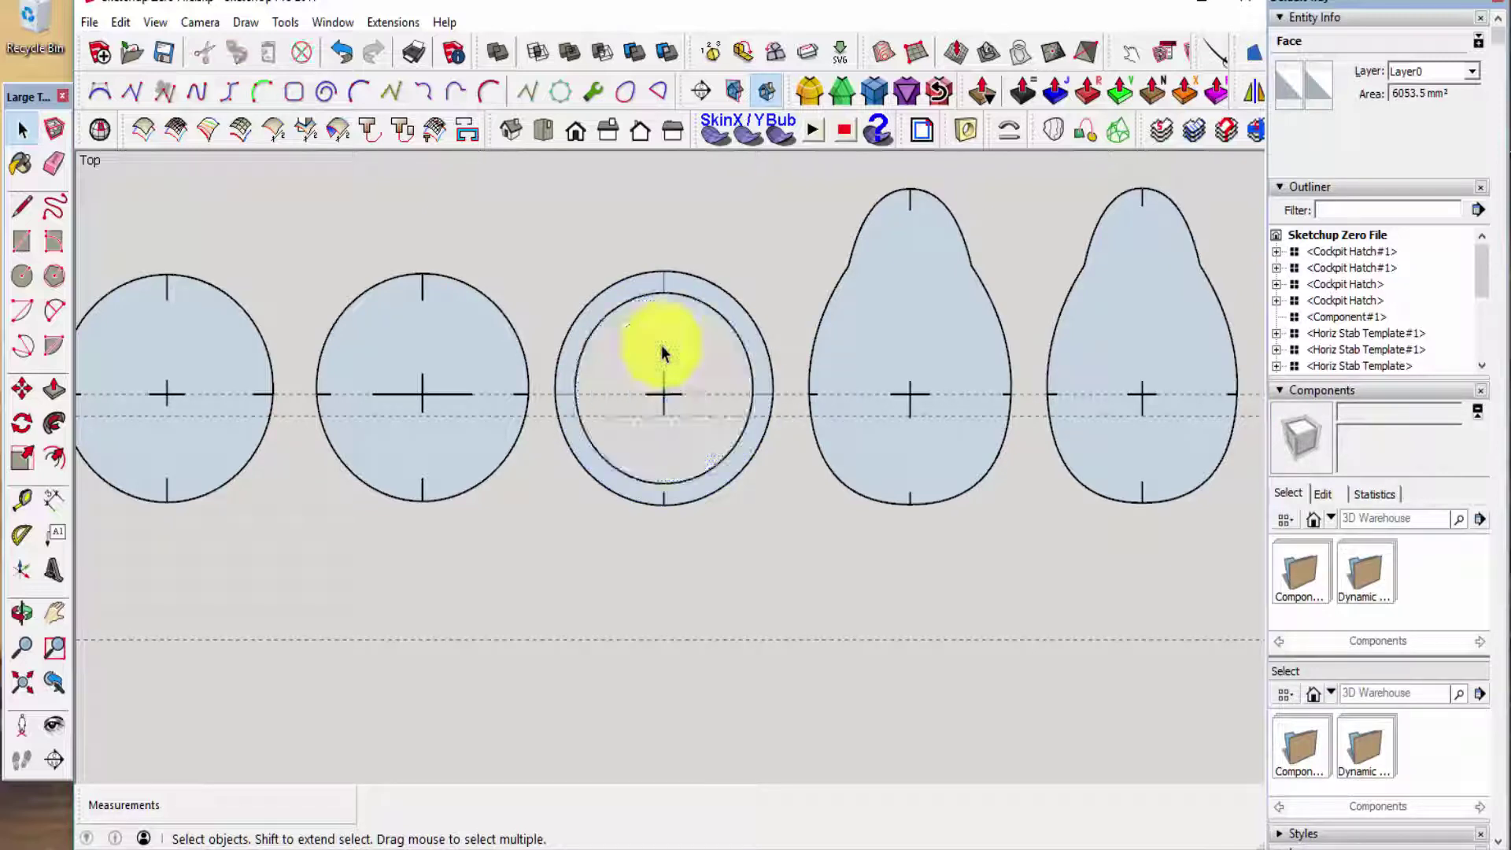
pyautogui.click(661, 352)
pyautogui.scroll(4, 644, 431)
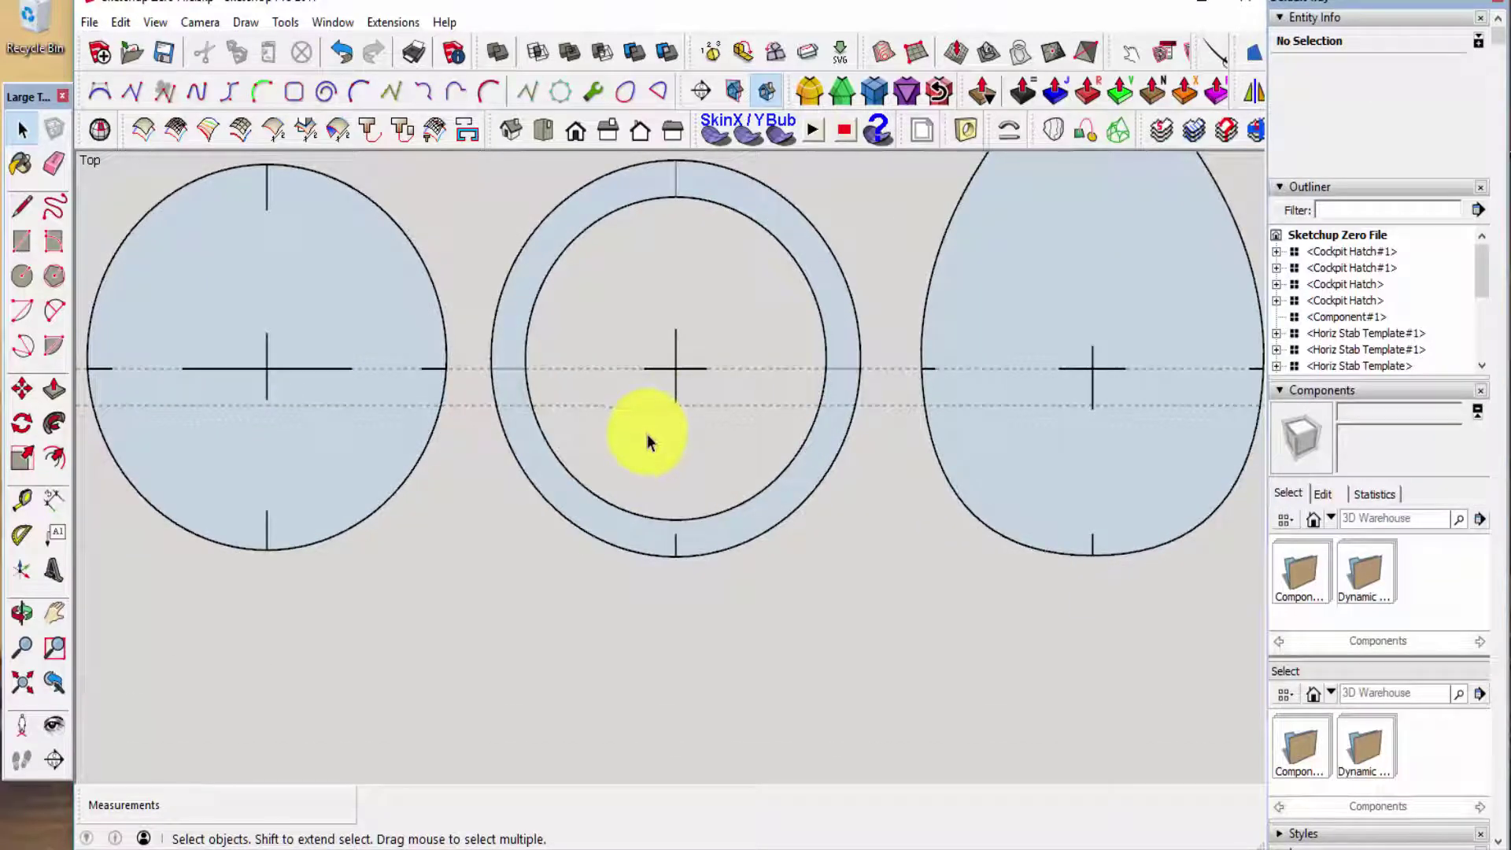
# - Draw a horizontal chord between the ring's inner edges just below centre, along the lower guide
pyautogui.press('l')
pyautogui.scroll(5, 535, 405)
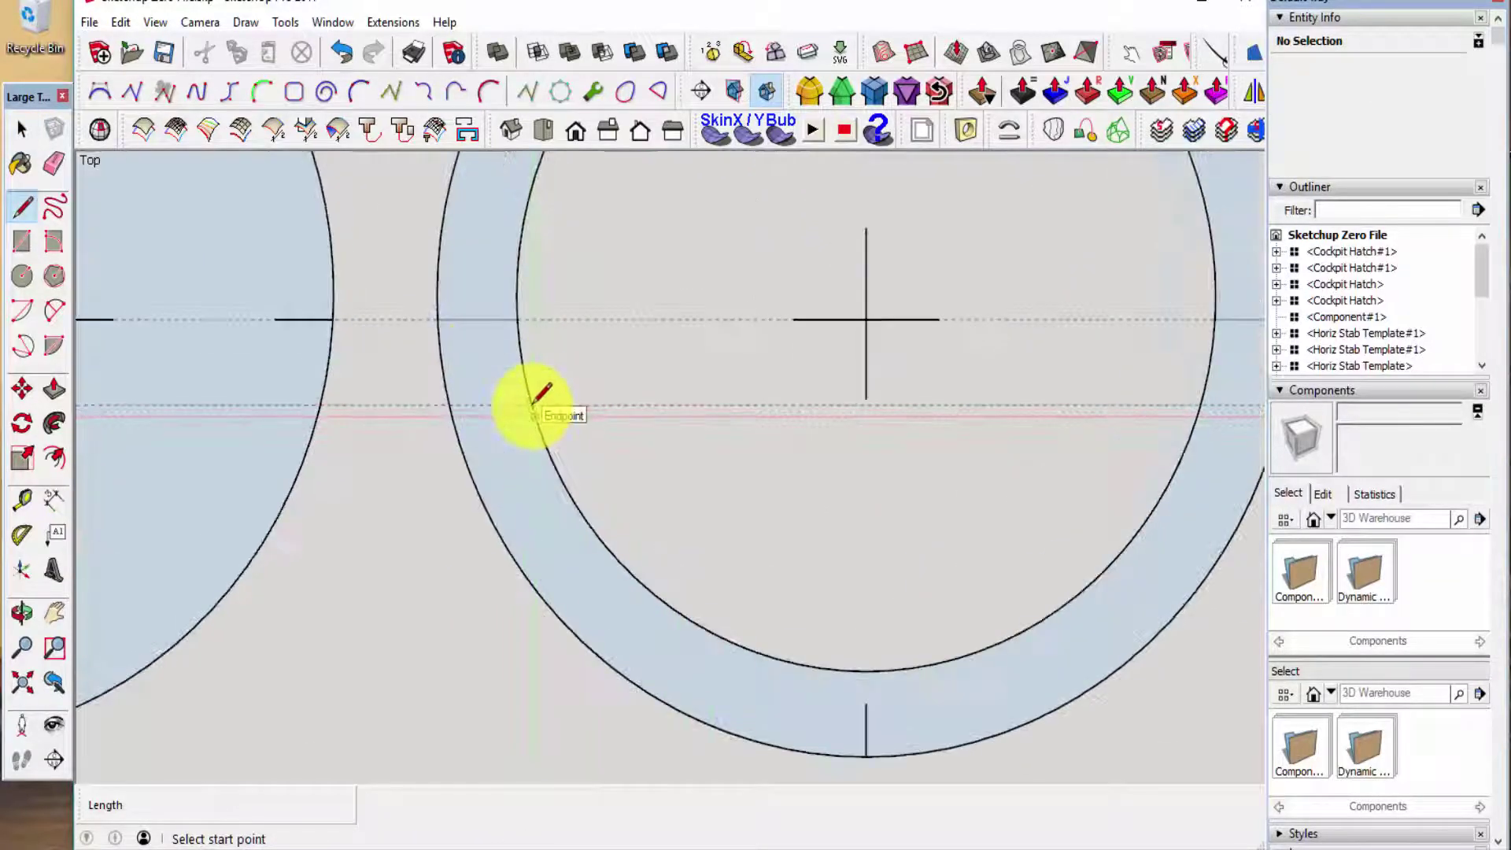
pyautogui.click(535, 403)
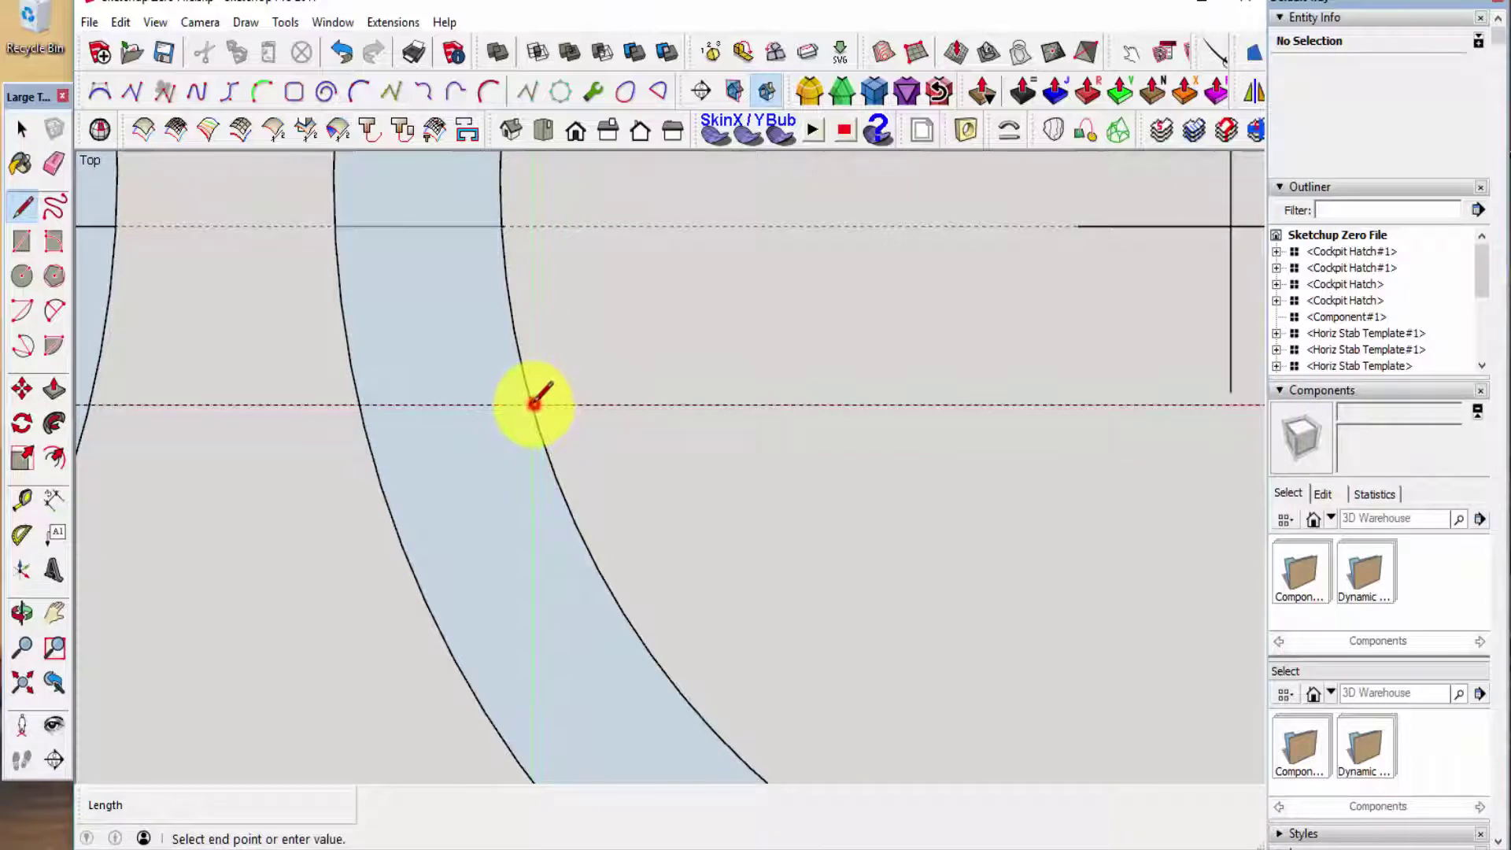
pyautogui.scroll(-5, 482, 404)
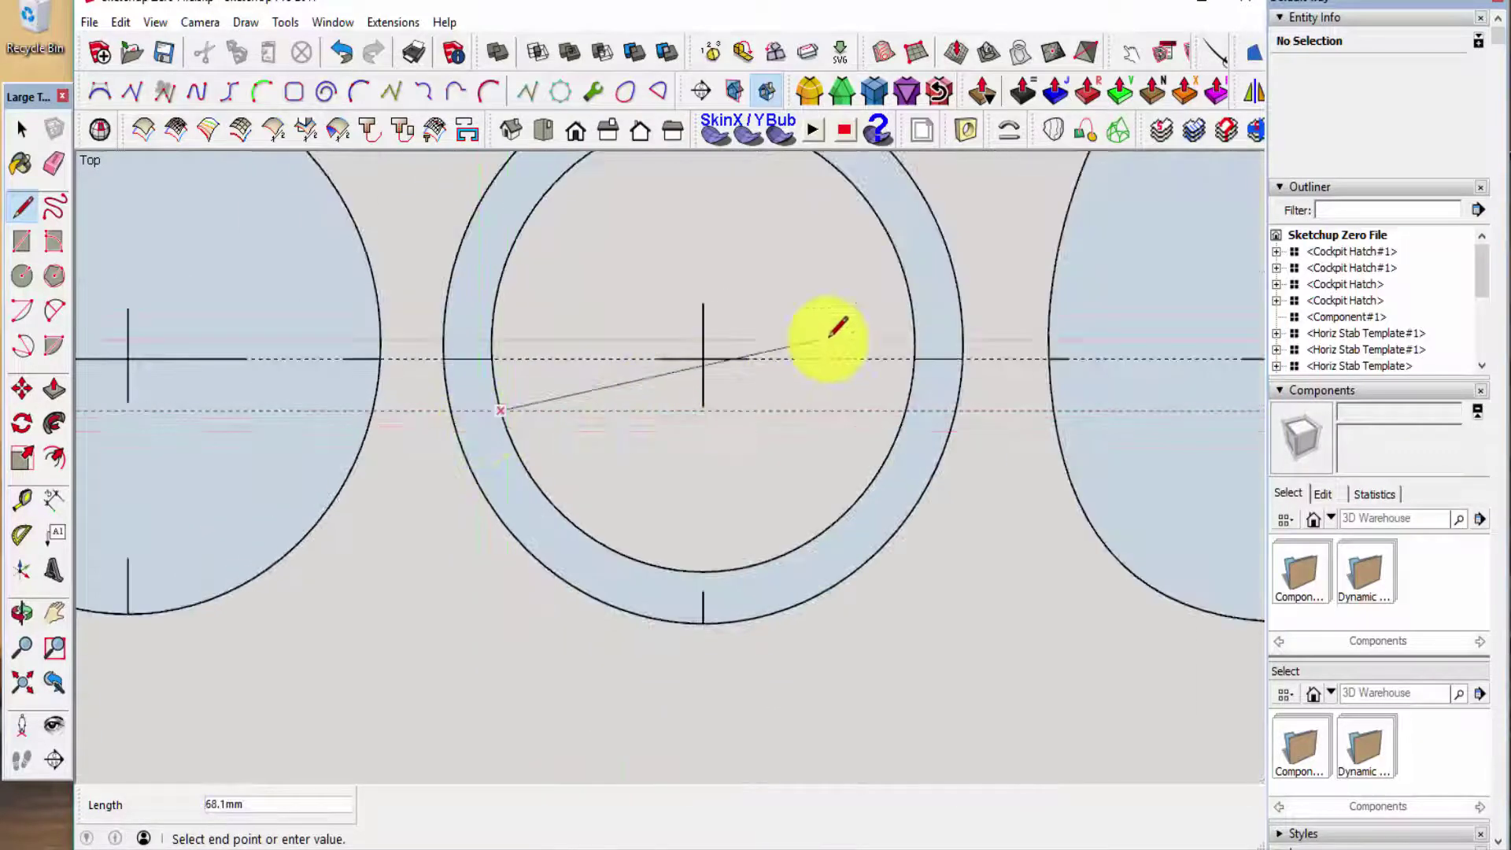
pyautogui.scroll(3, 905, 403)
pyautogui.scroll(5, 905, 408)
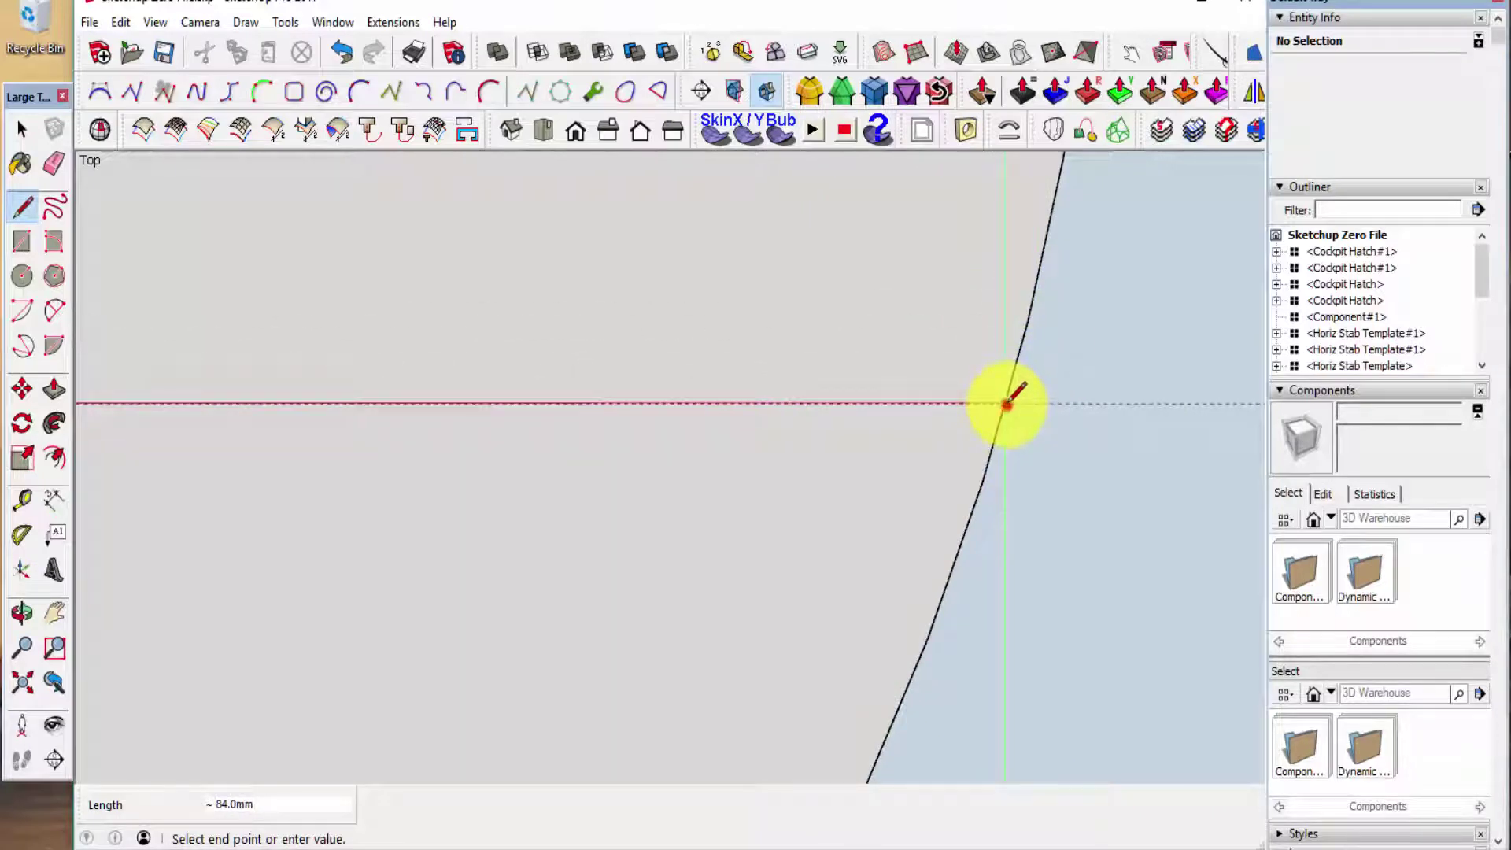
pyautogui.click(1008, 403)
pyautogui.press('space')
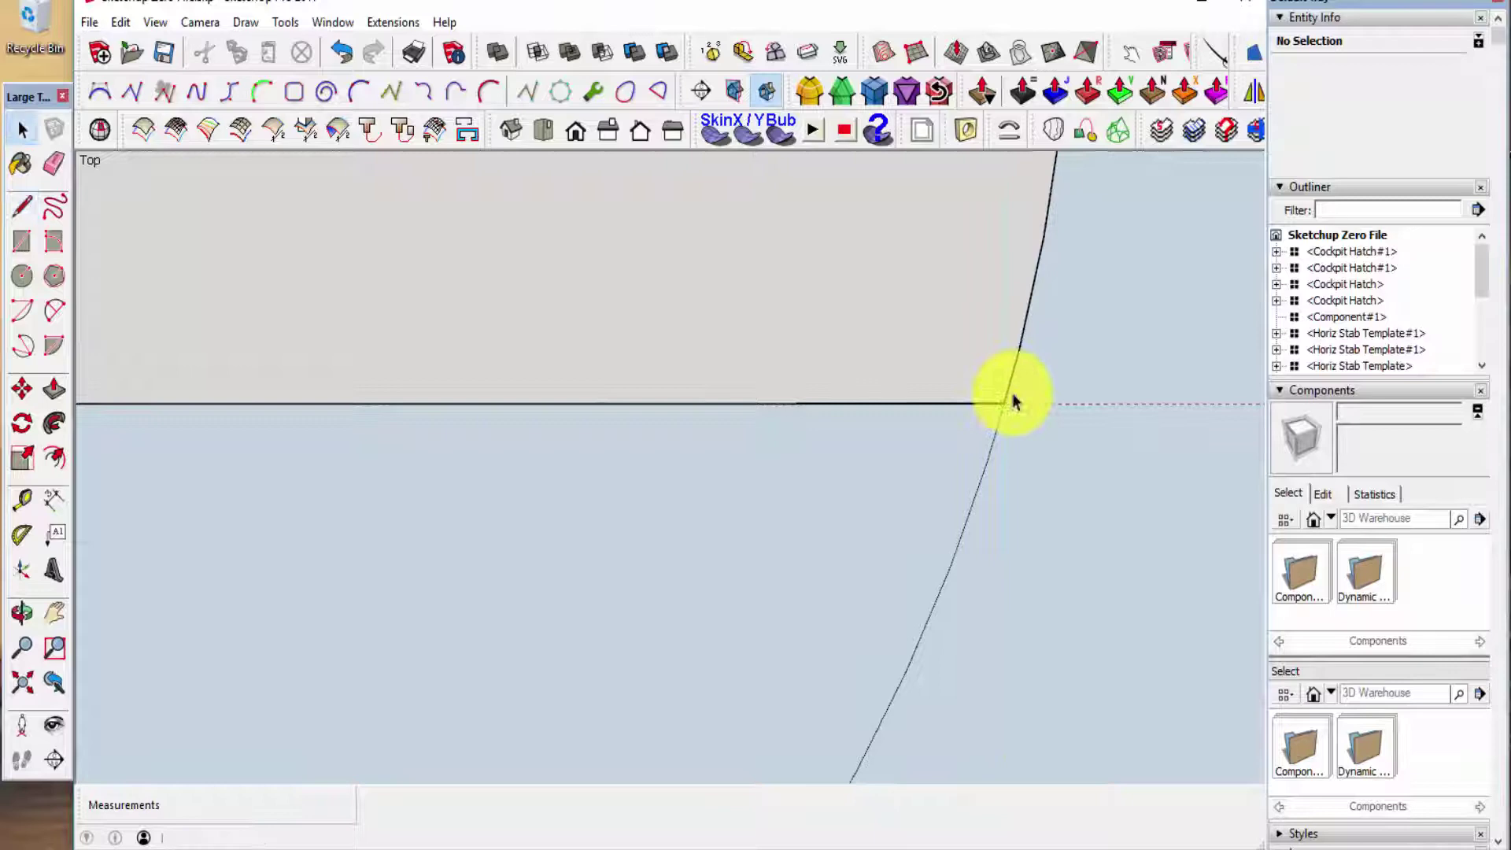
pyautogui.scroll(-6, 1023, 398)
pyautogui.scroll(-5, 974, 212)
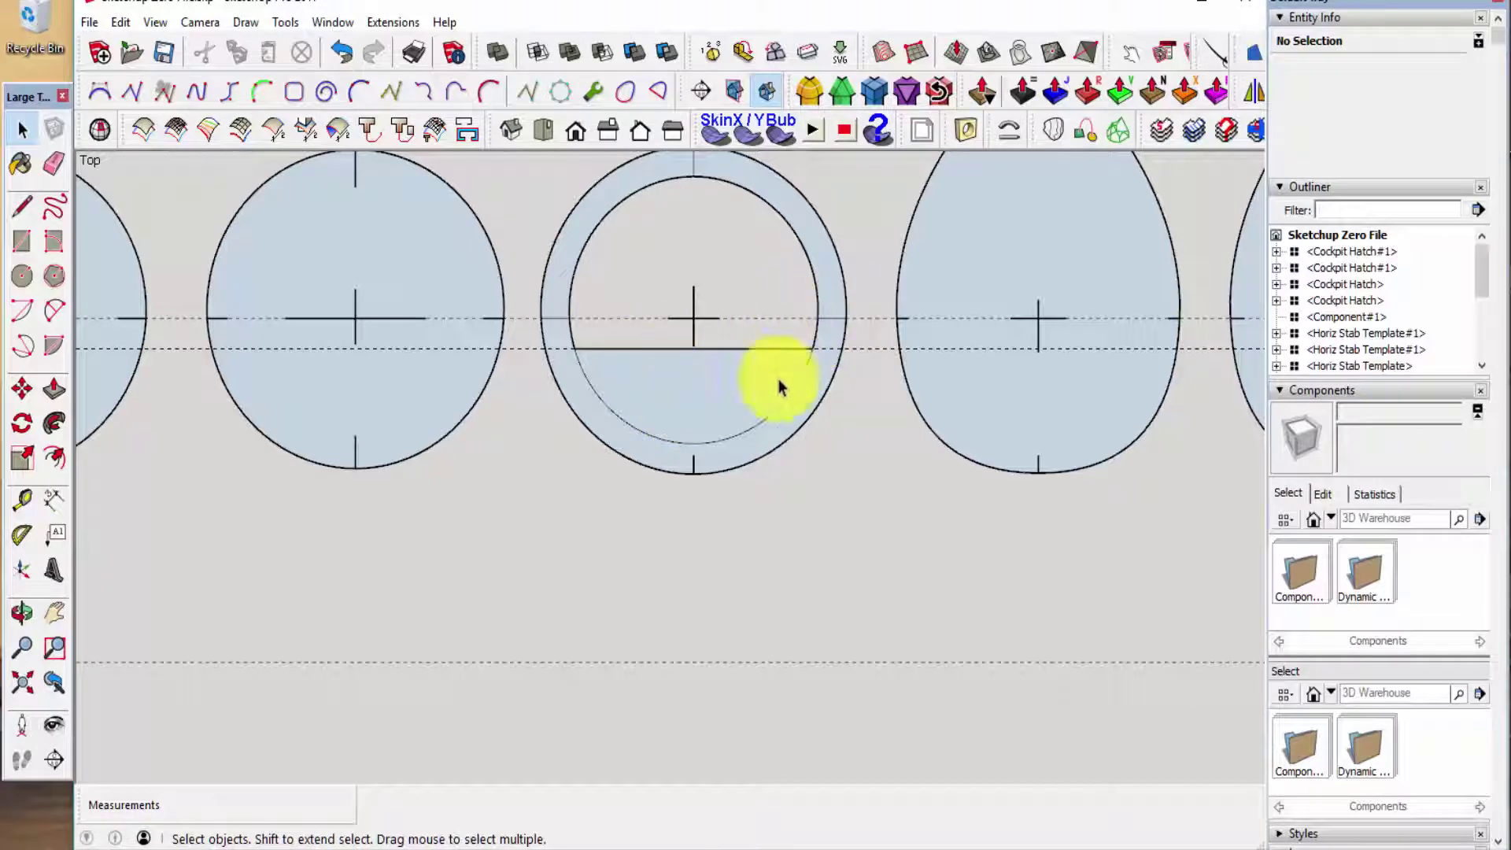
pyautogui.scroll(5, 816, 355)
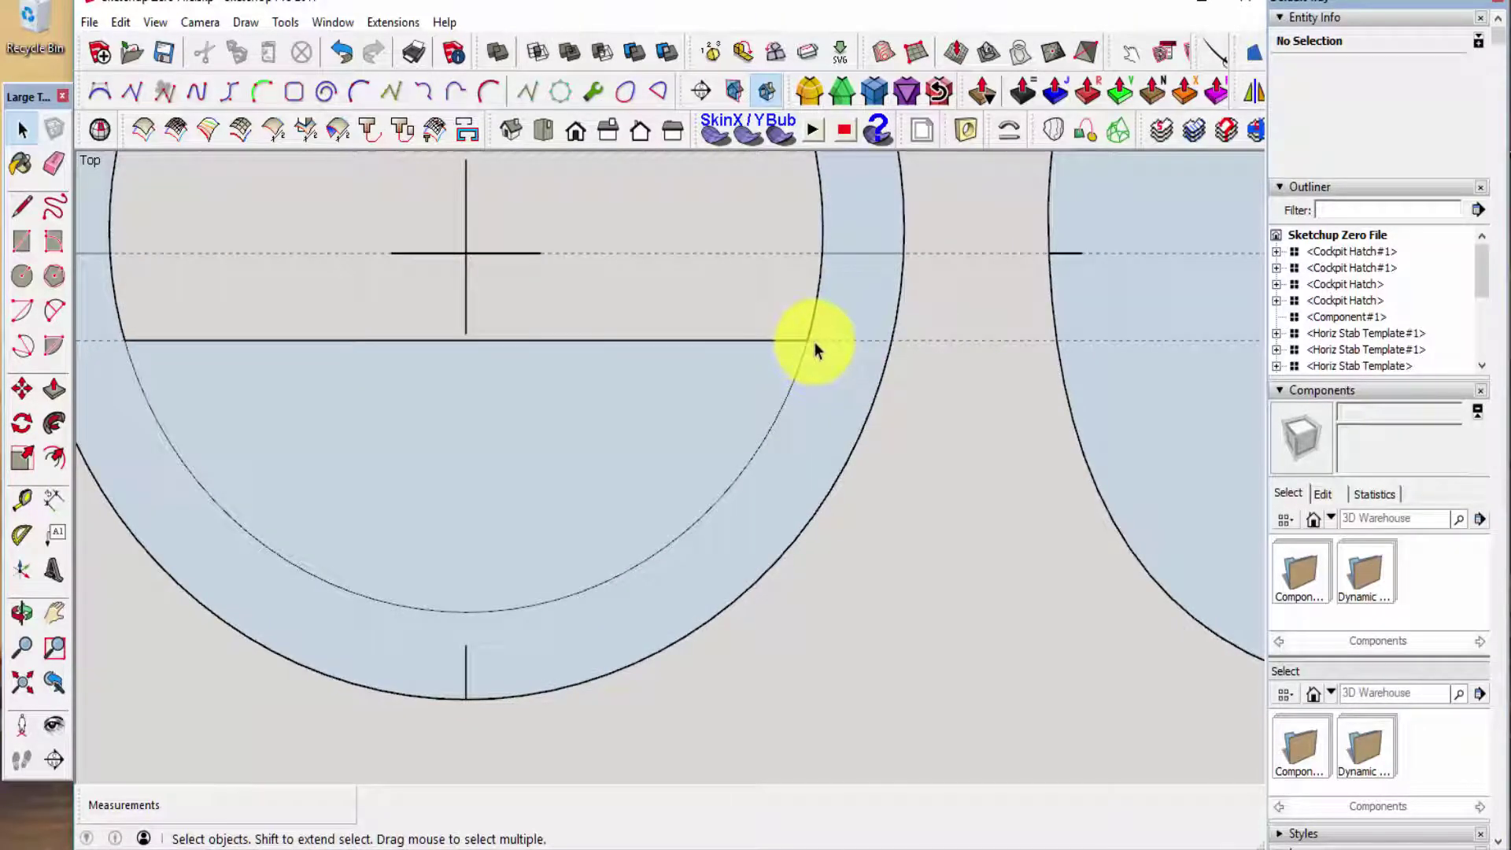
pyautogui.scroll(-5, 814, 342)
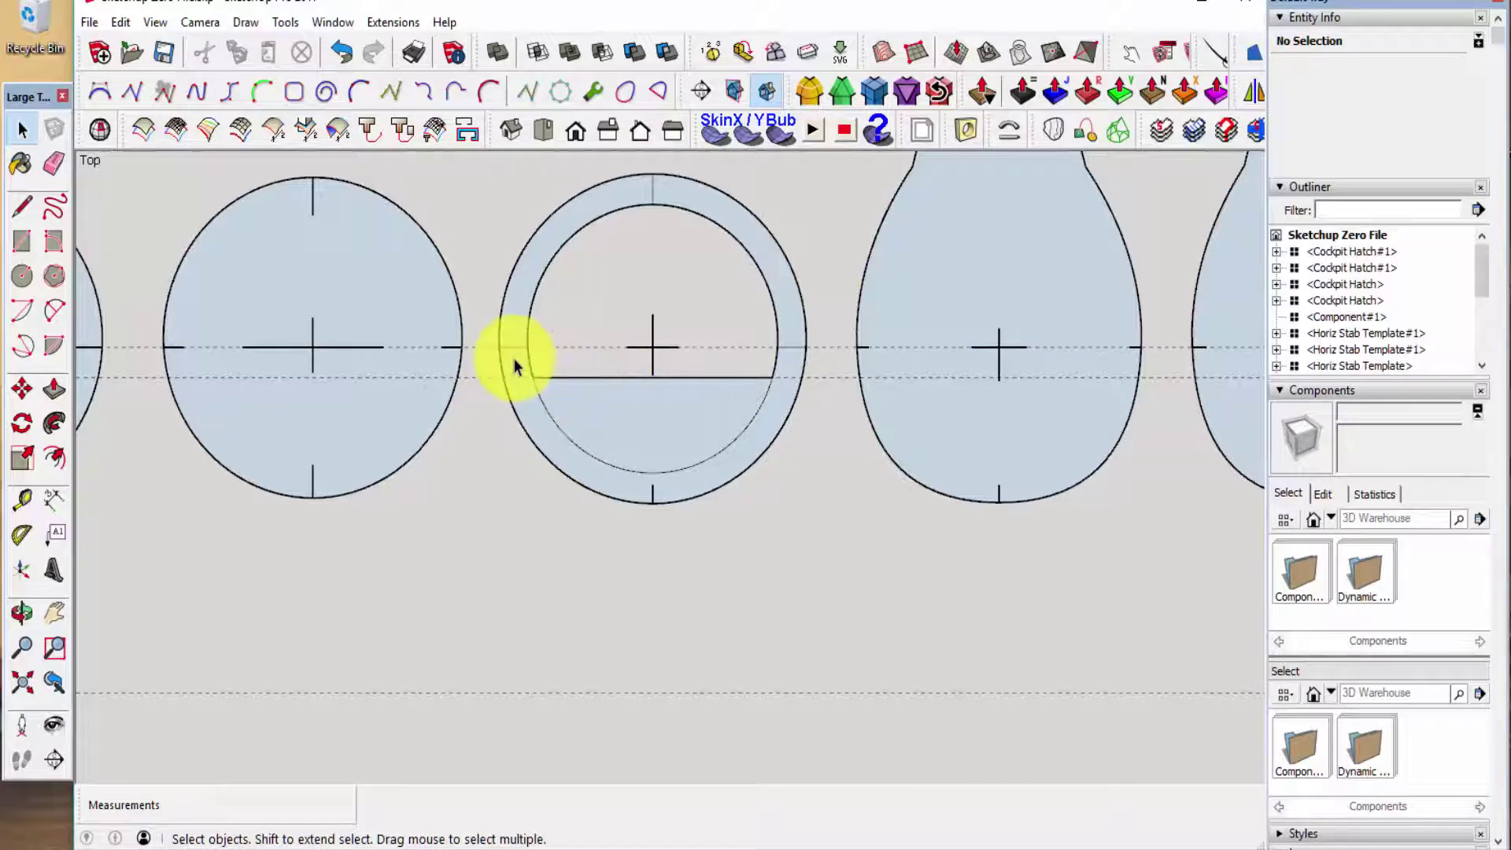
pyautogui.scroll(-4, 500, 352)
pyautogui.scroll(-2, 236, 462)
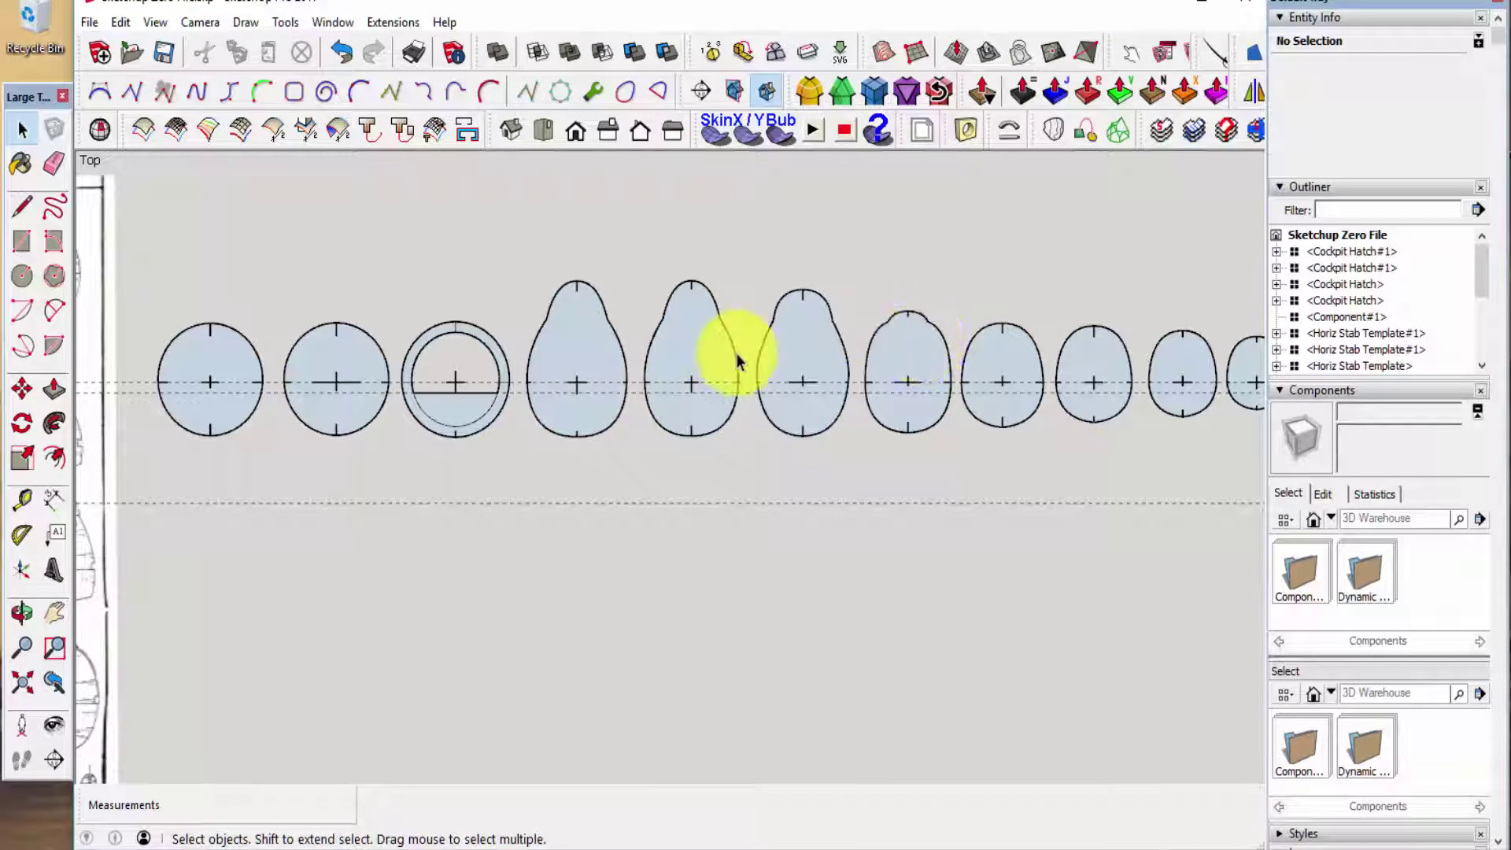
# - Try offsetting the pear's edge, then cancel and undo the stray curve
pyautogui.scroll(3, 562, 429)
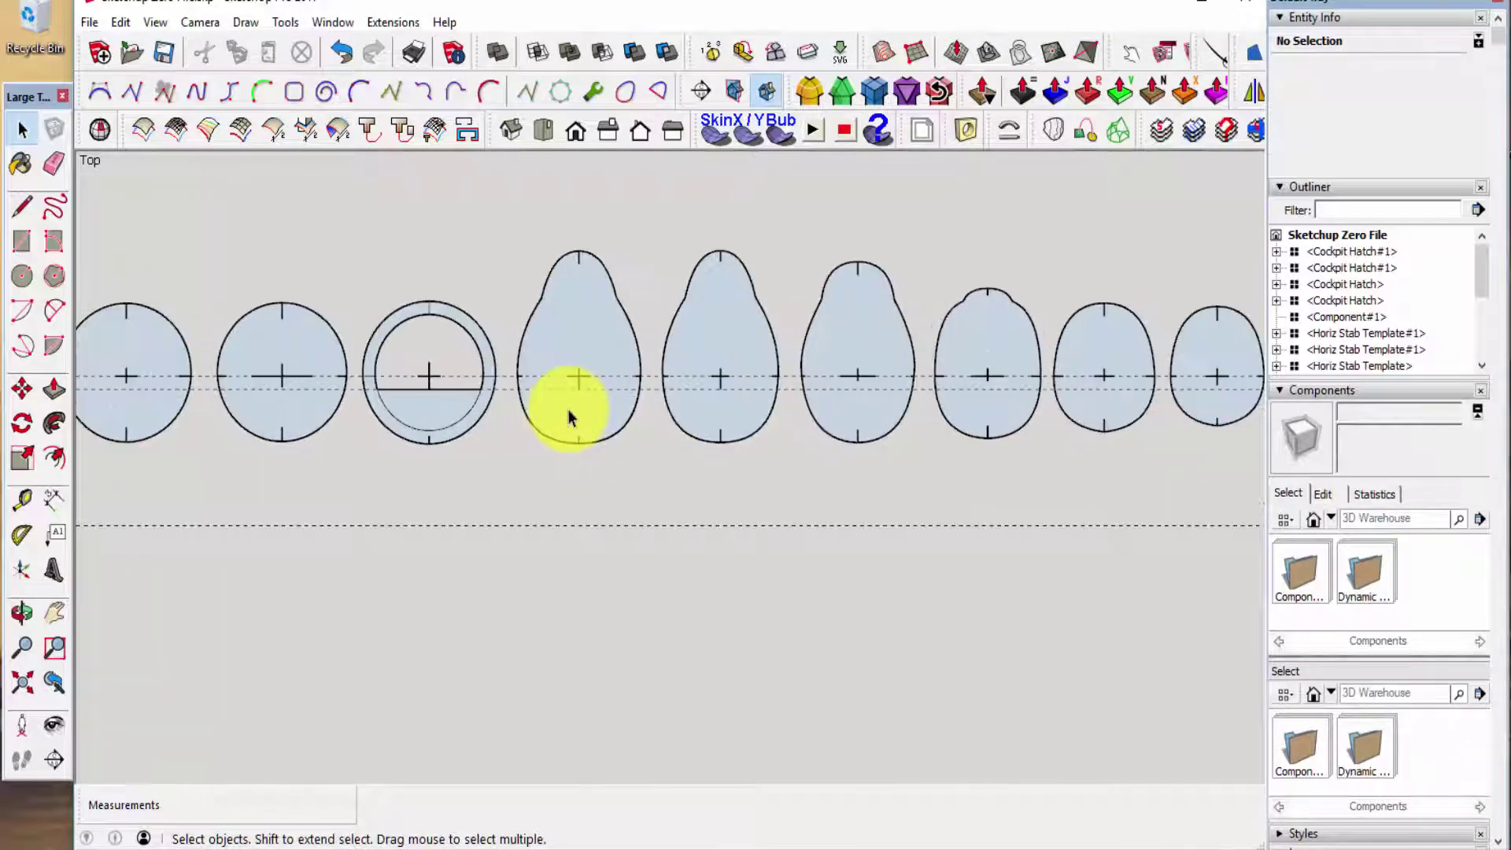
pyautogui.scroll(-1, 540, 479)
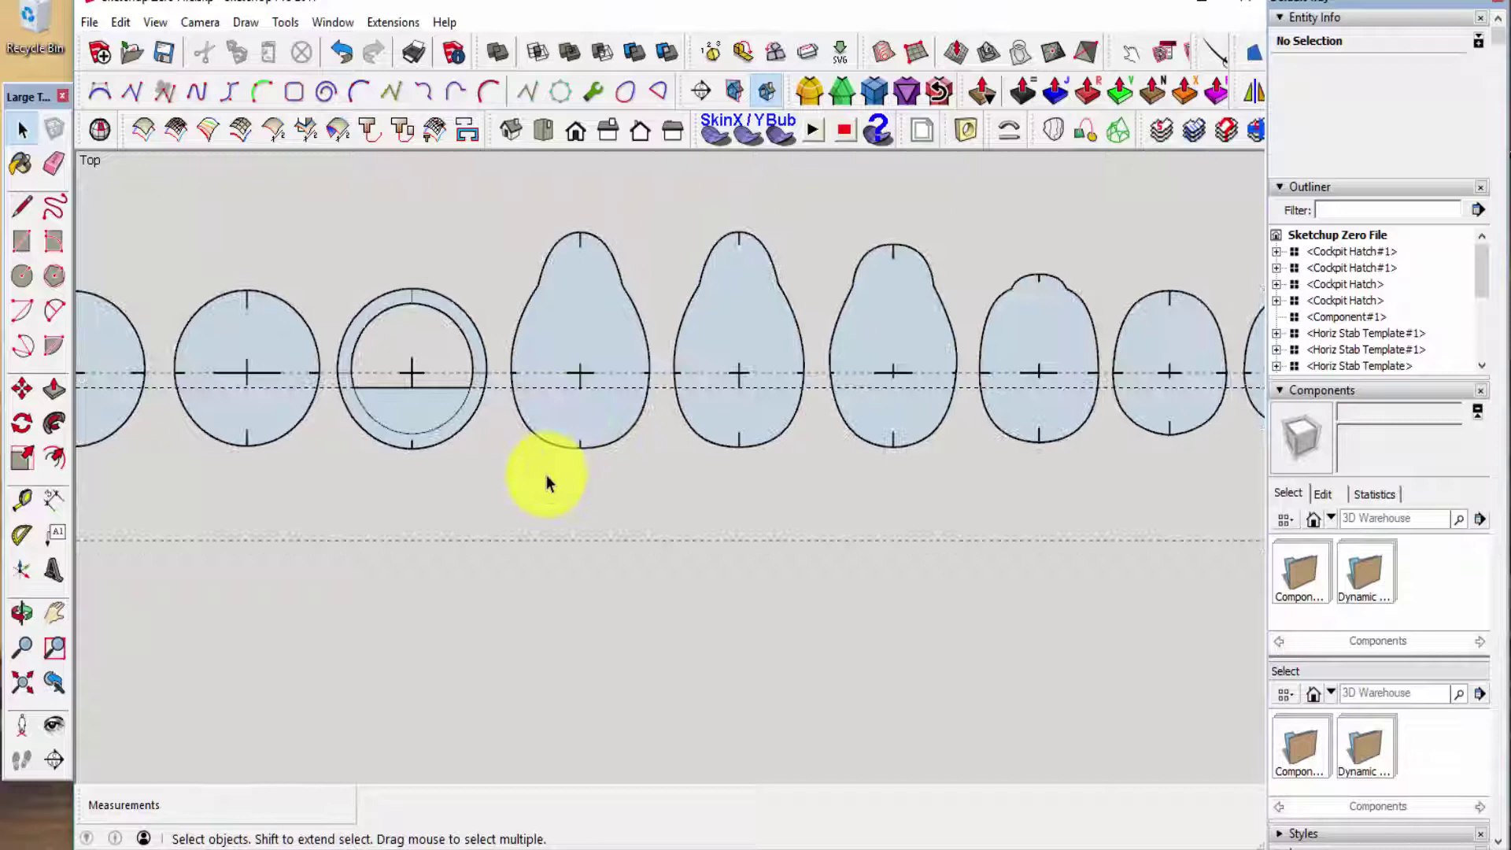
pyautogui.scroll(2, 573, 320)
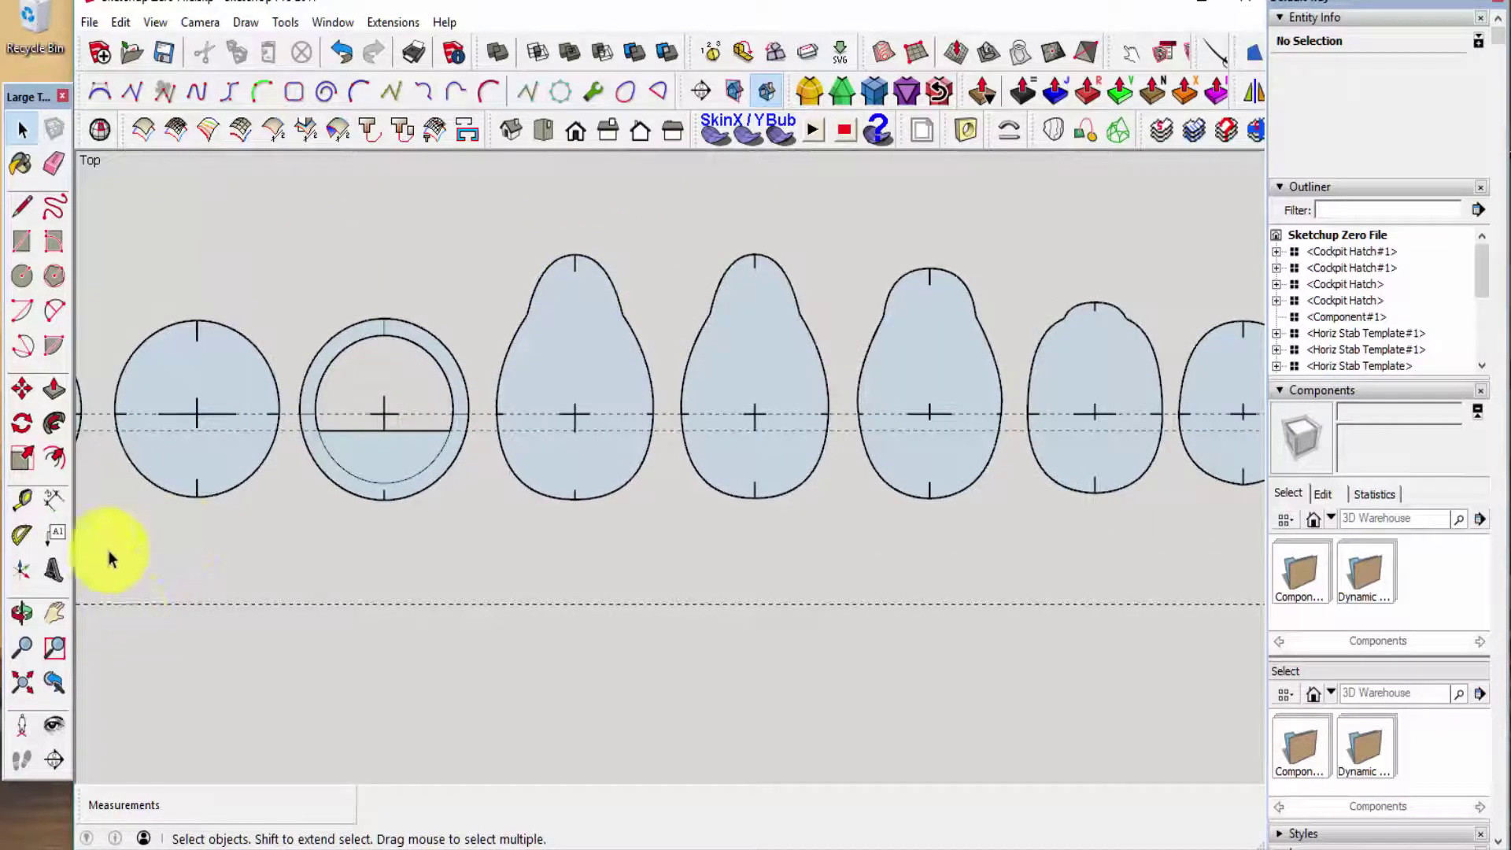
pyautogui.click(54, 458)
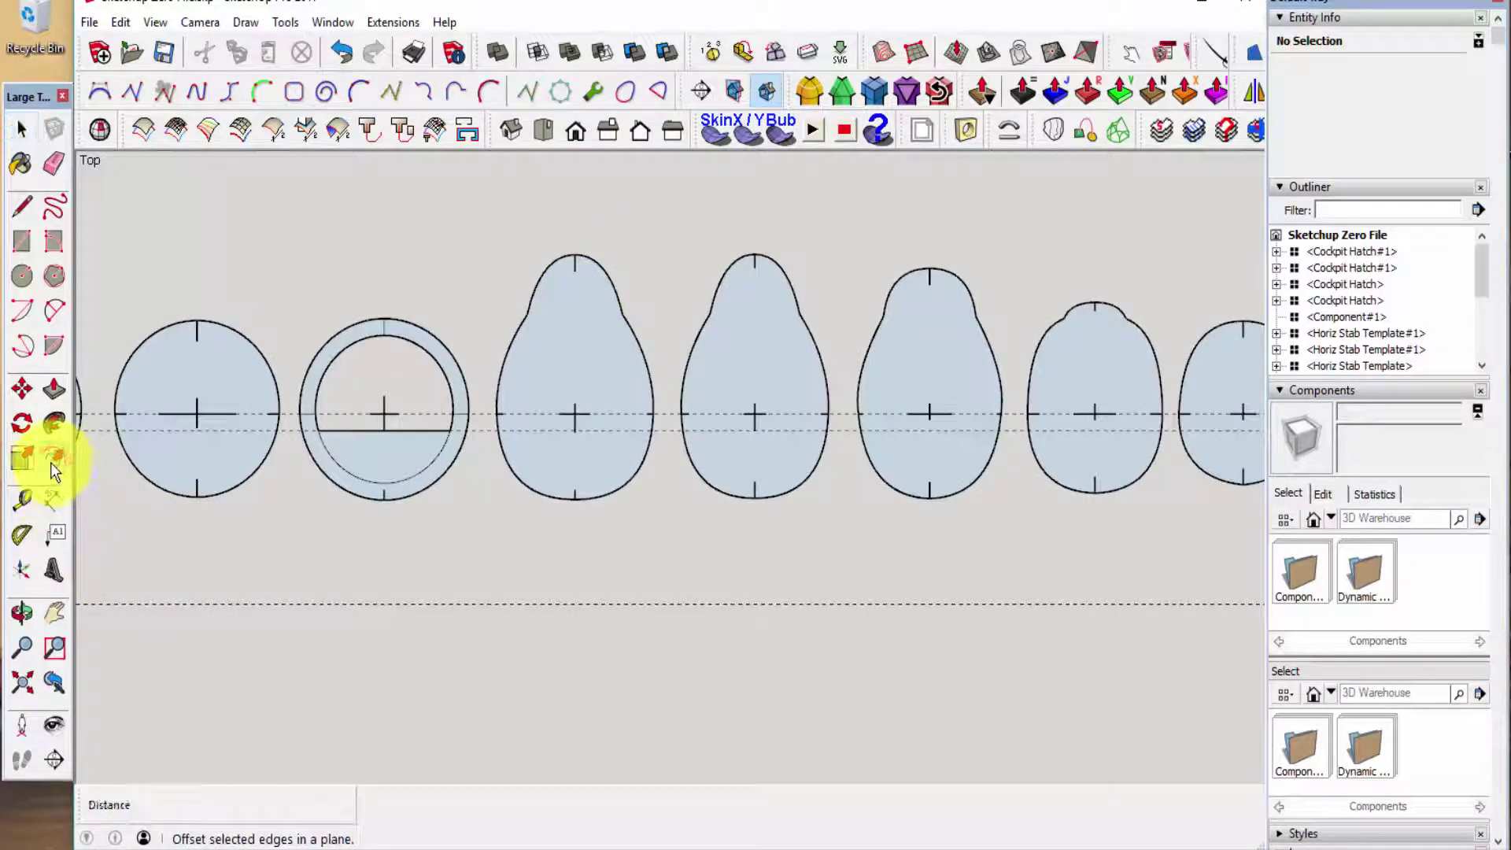
pyautogui.click(512, 344)
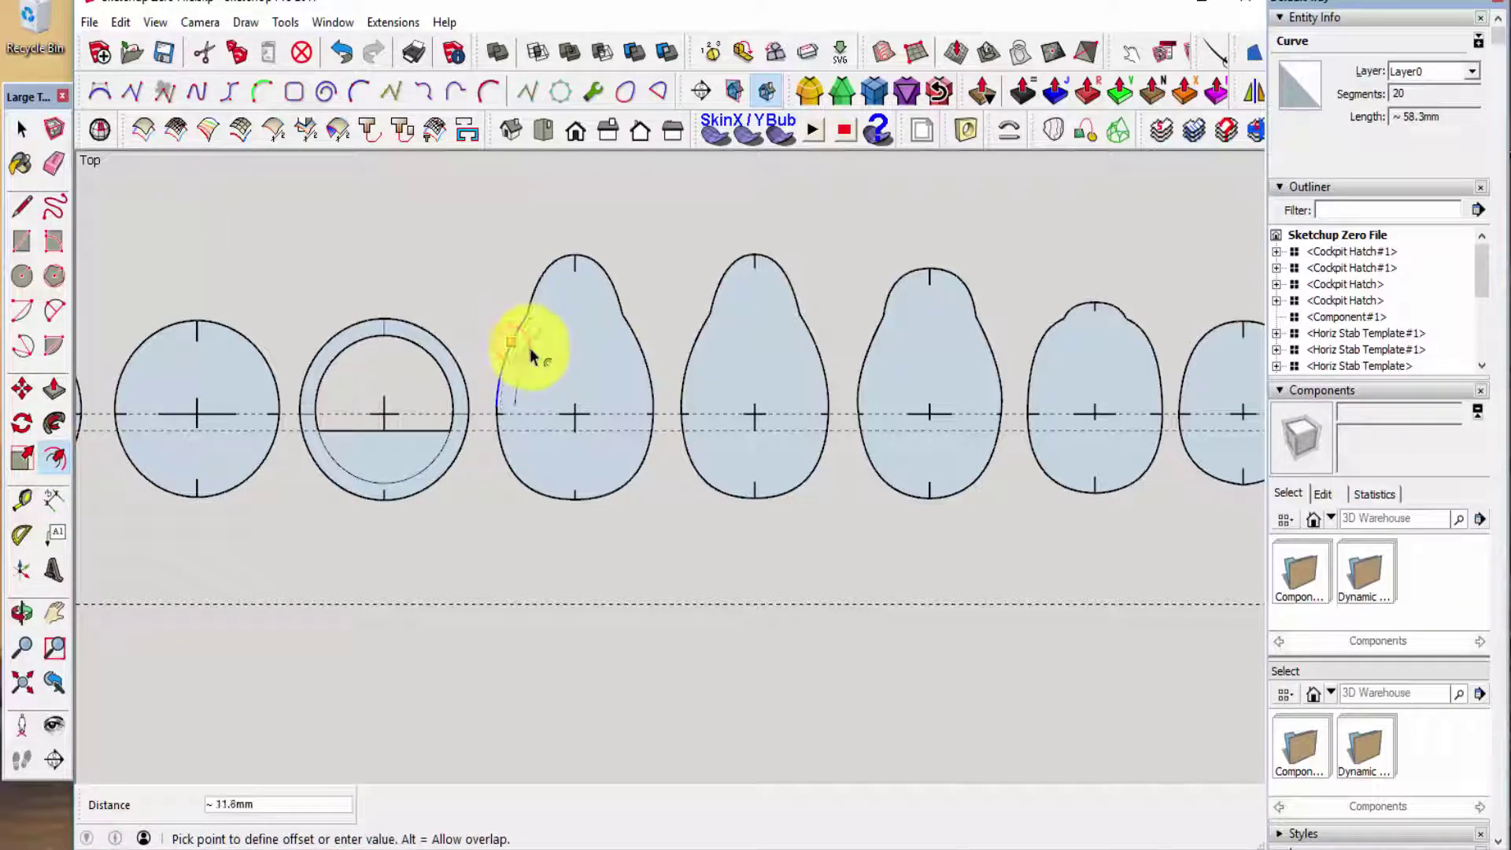
pyautogui.press('space')
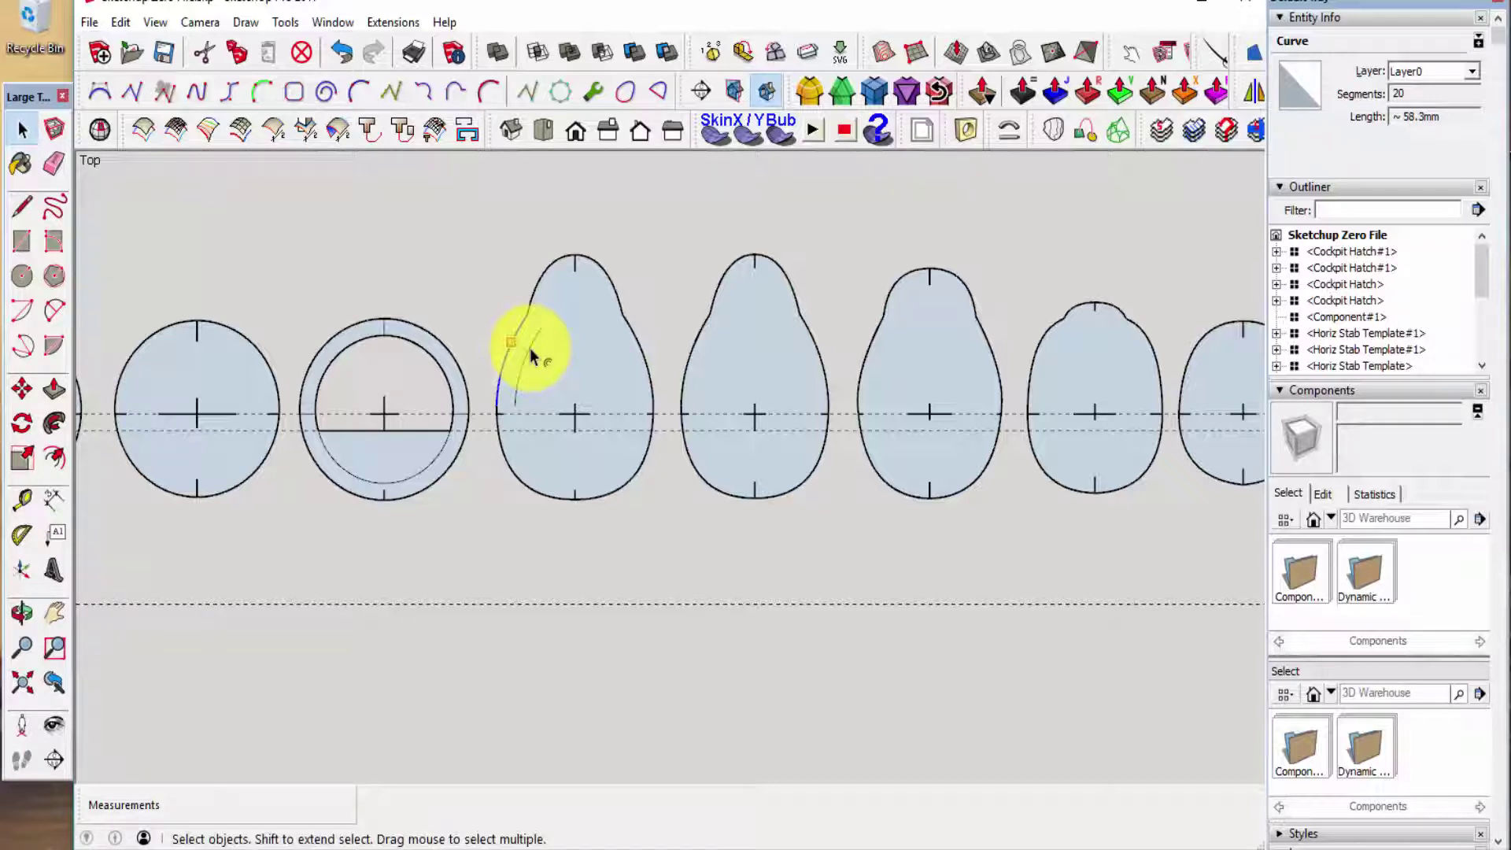
pyautogui.hotkey('ctrl', 'z')
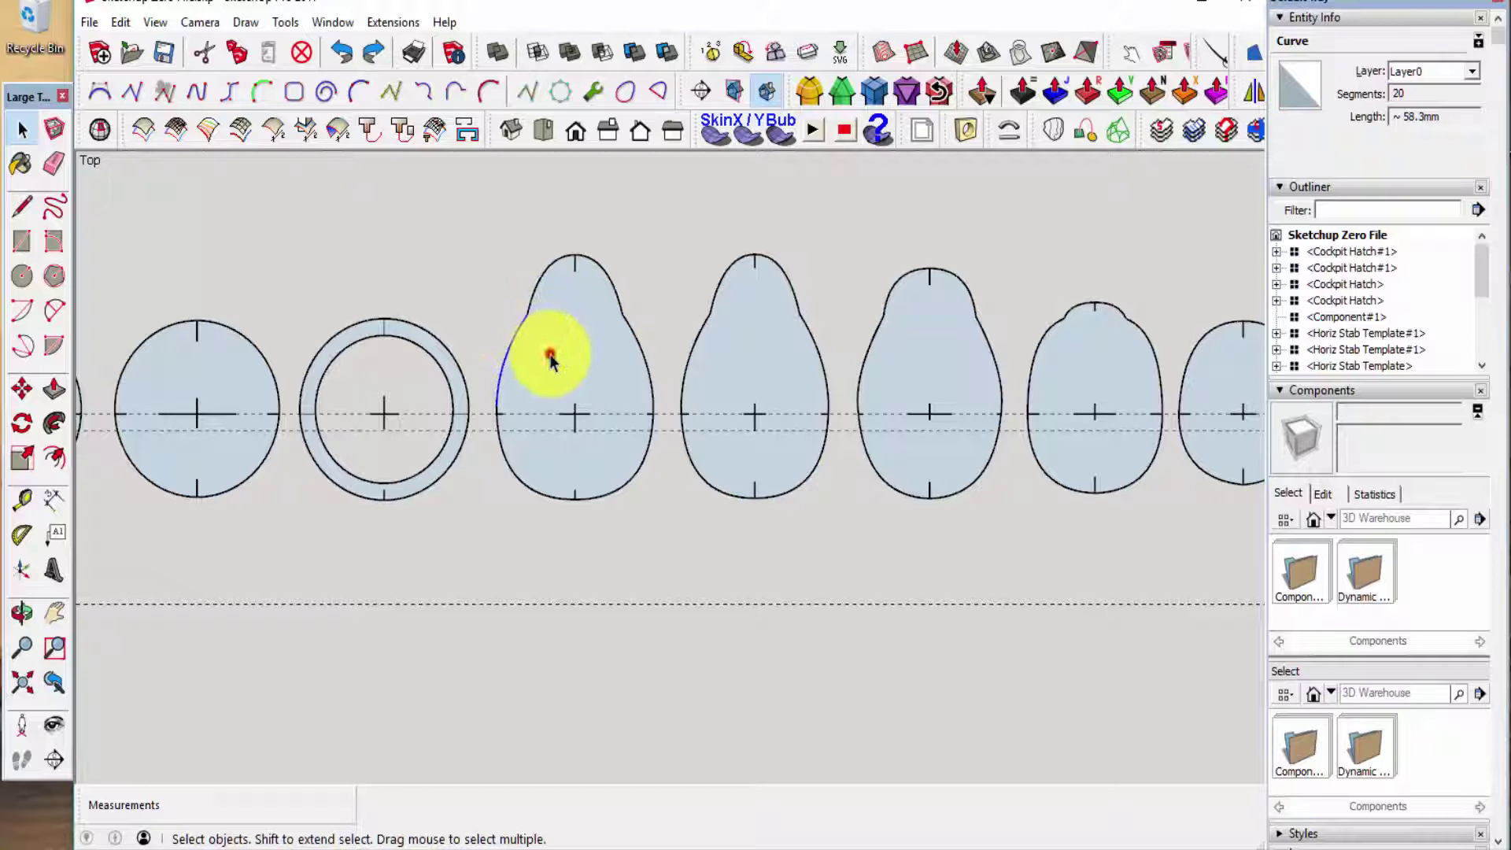
# - Select the first pear face and offset its outline 10 mm inward
pyautogui.click(548, 352)
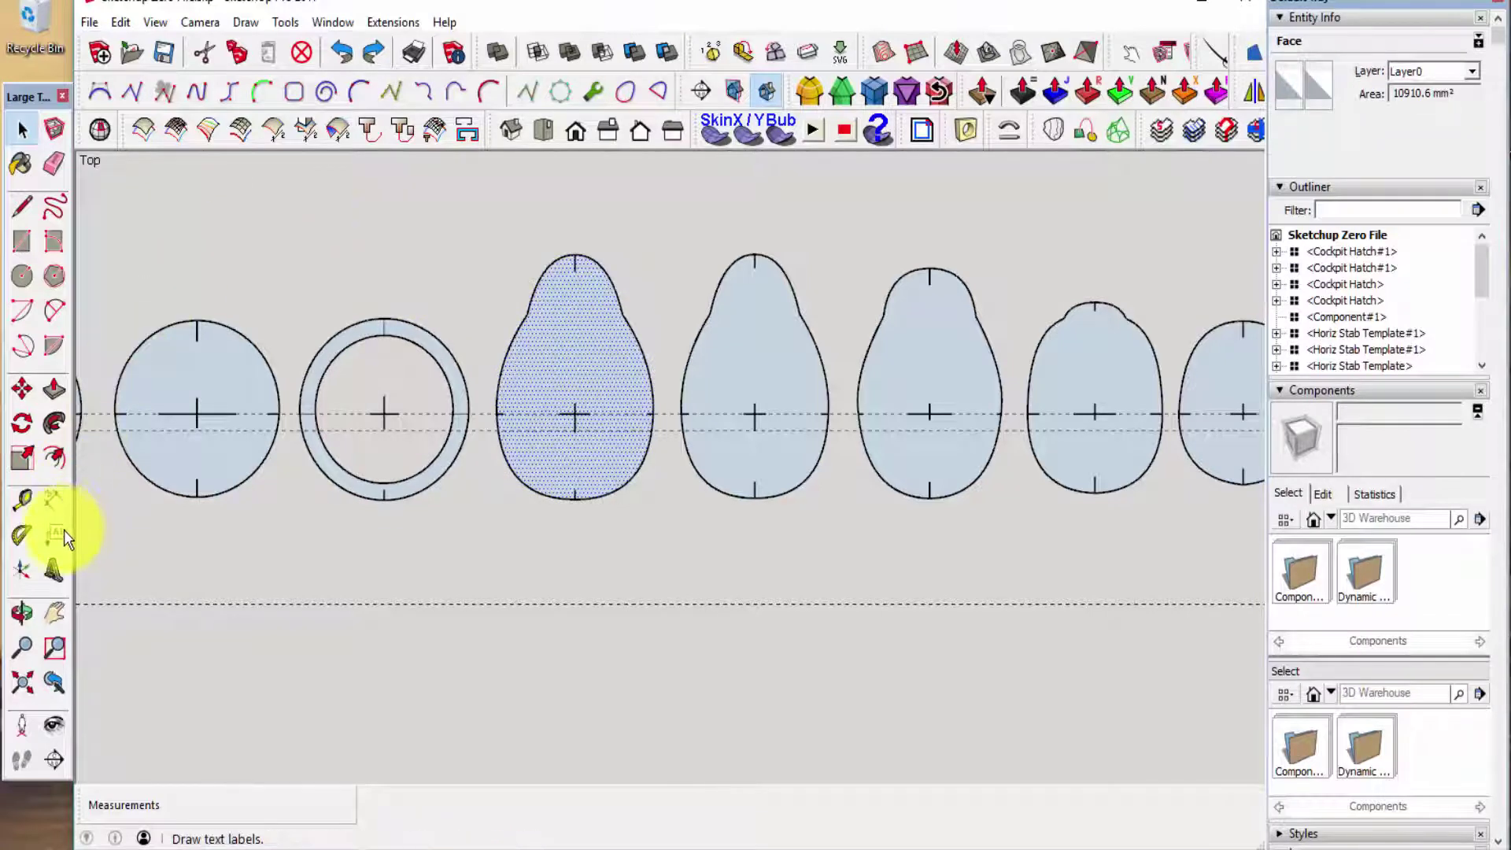
pyautogui.click(53, 458)
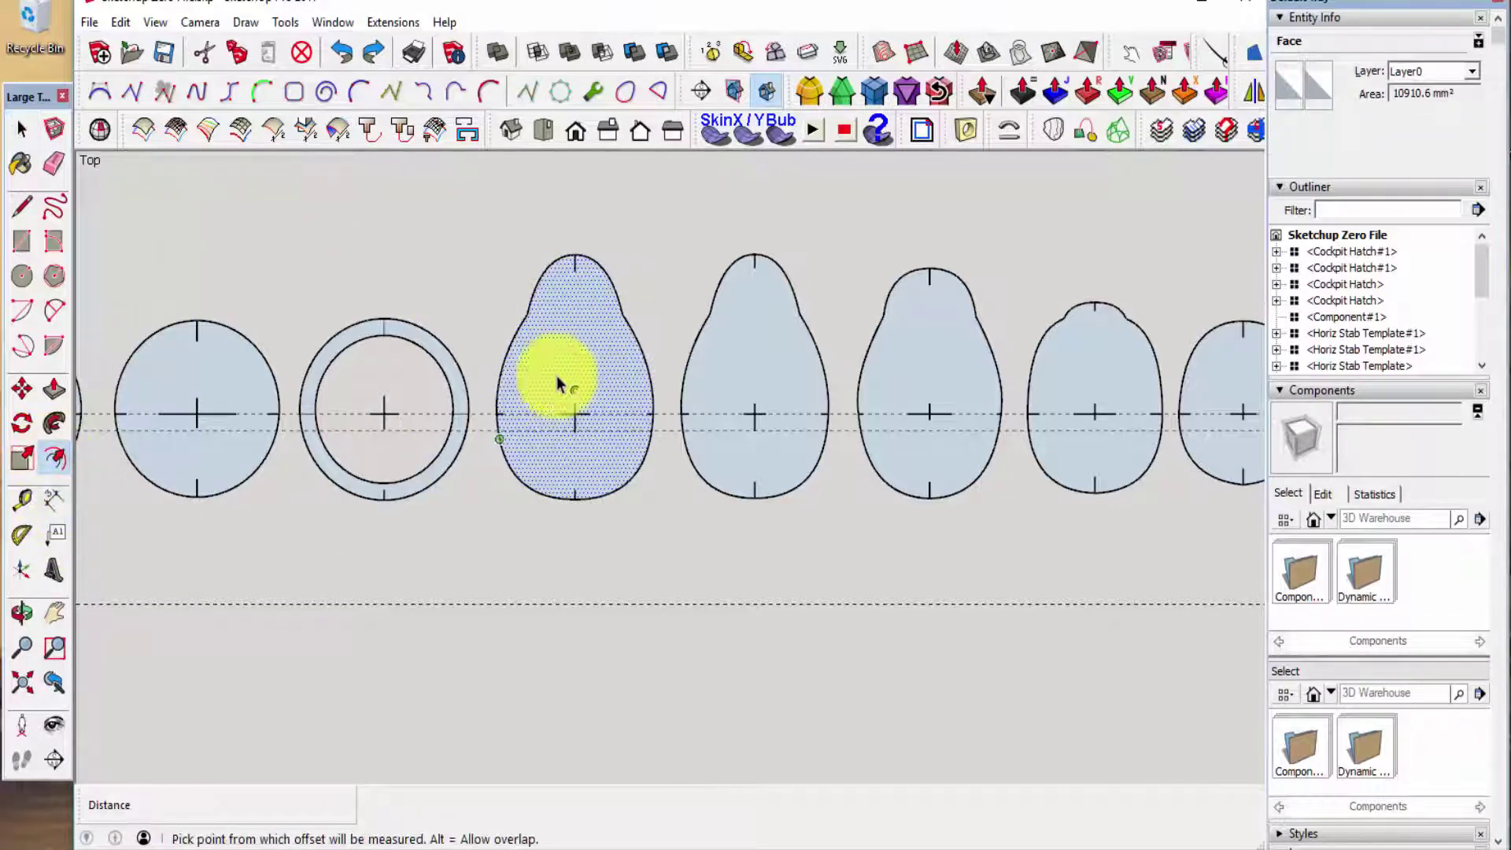
pyautogui.click(516, 344)
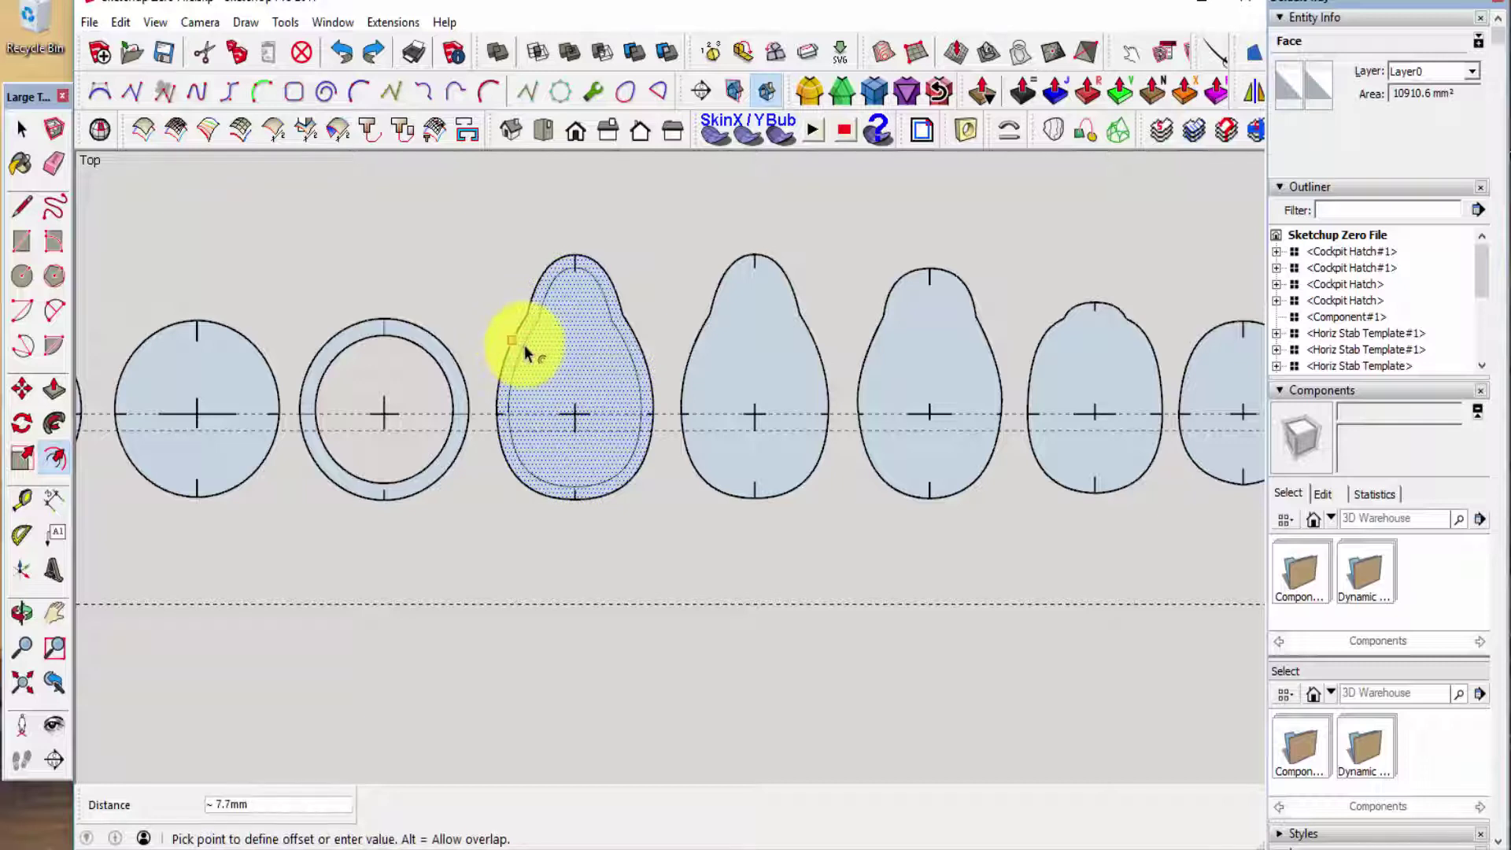
pyautogui.press('Return')
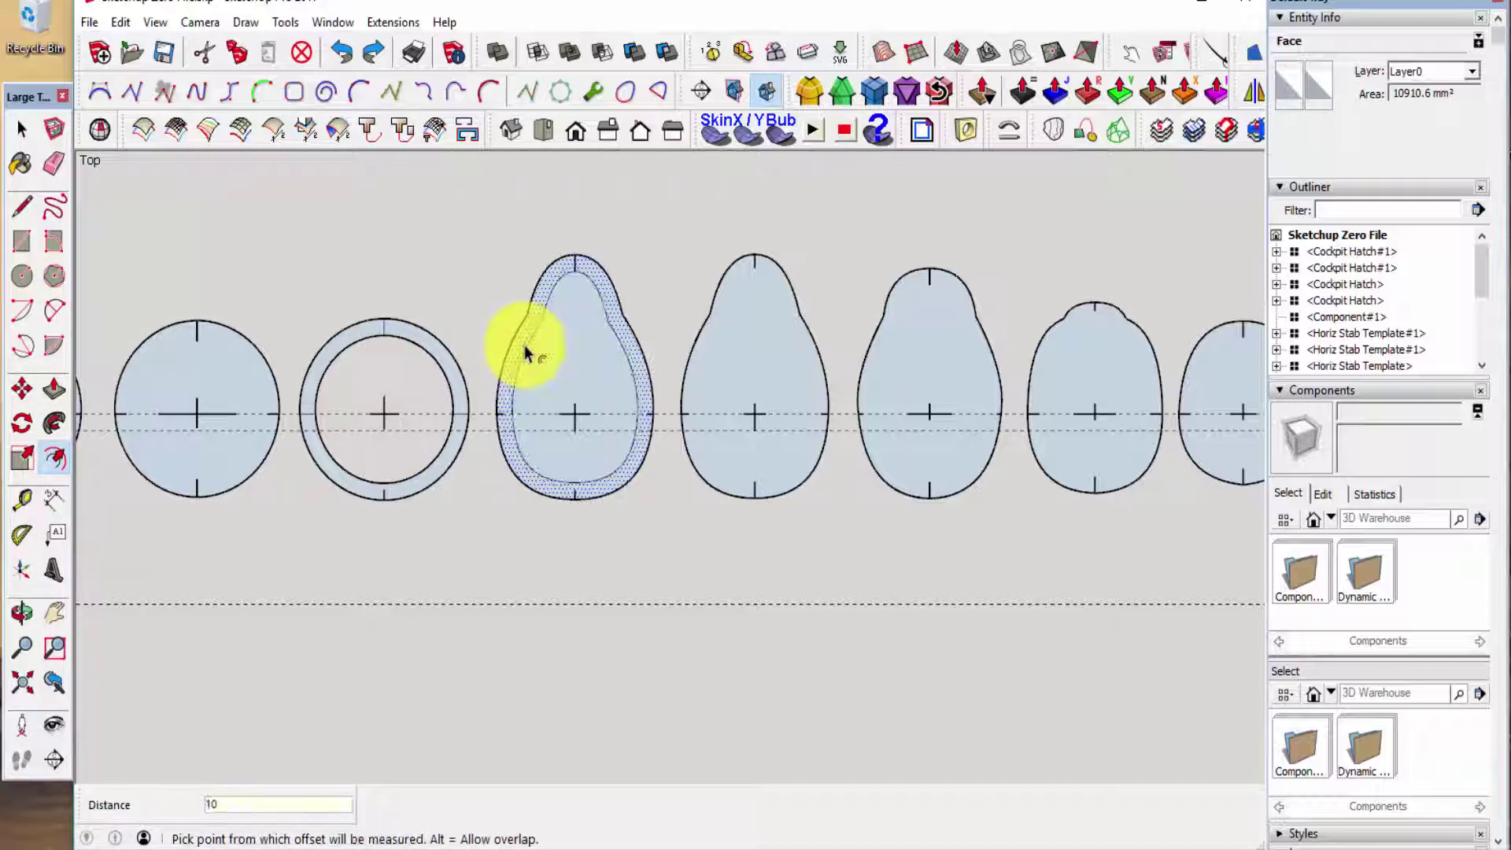
pyautogui.press('space')
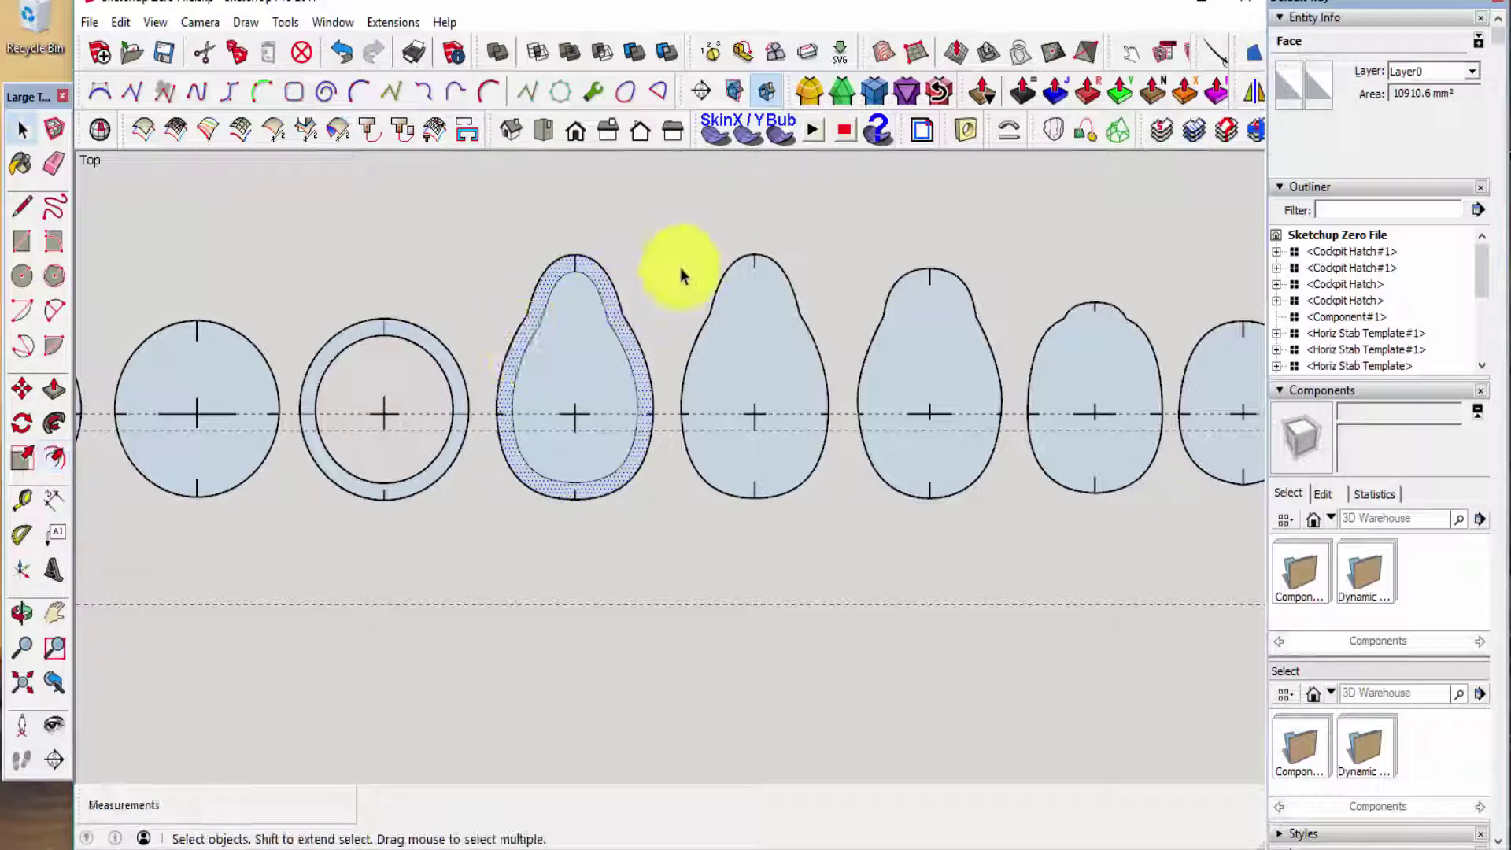
# - Delete the first teardrop former's inner face, leaving only its 10 mm rim
pyautogui.click(637, 273)
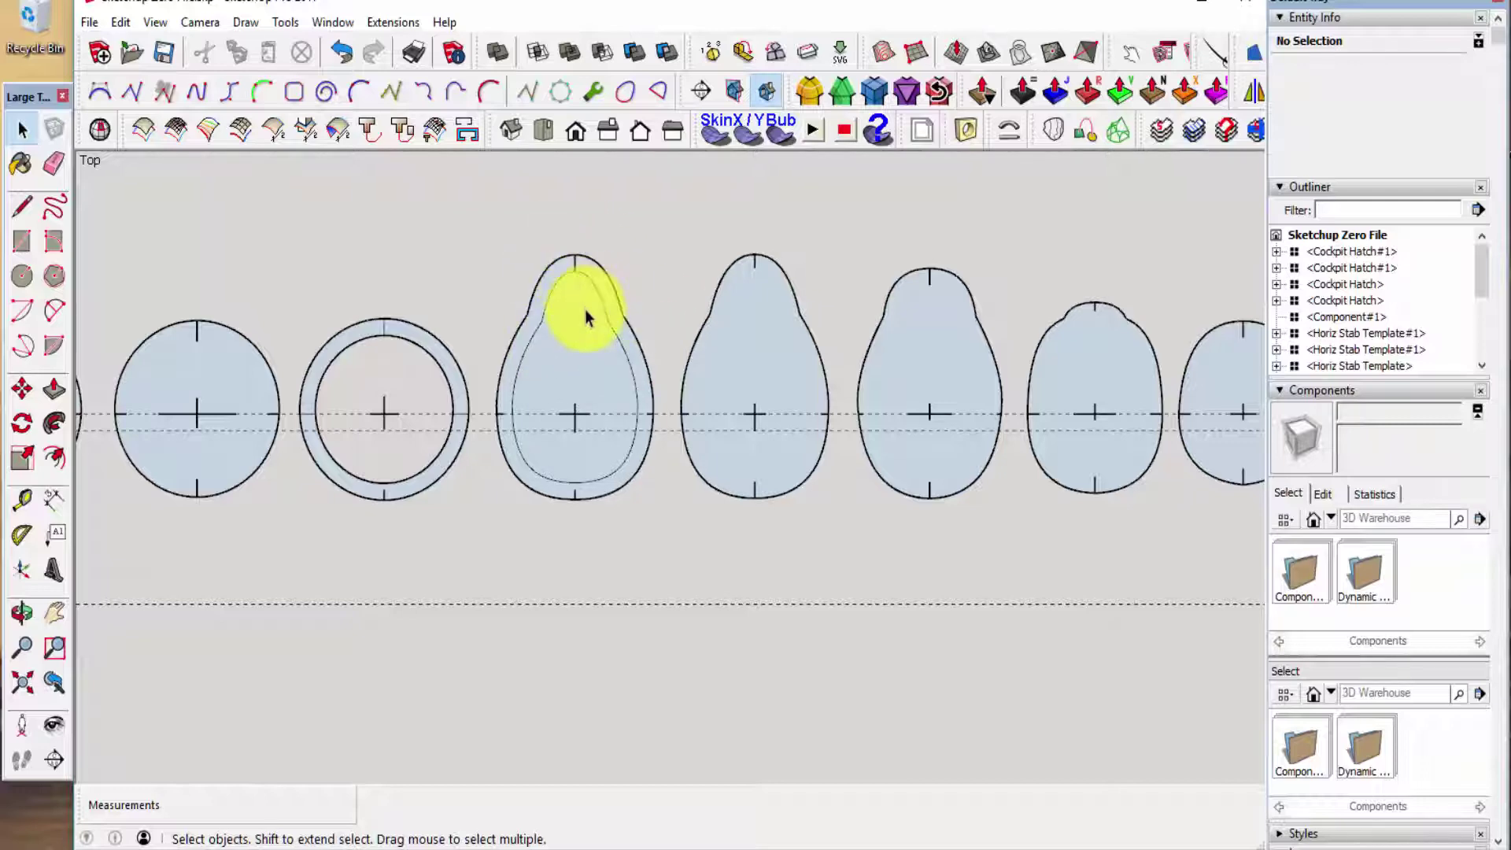
pyautogui.scroll(2, 585, 315)
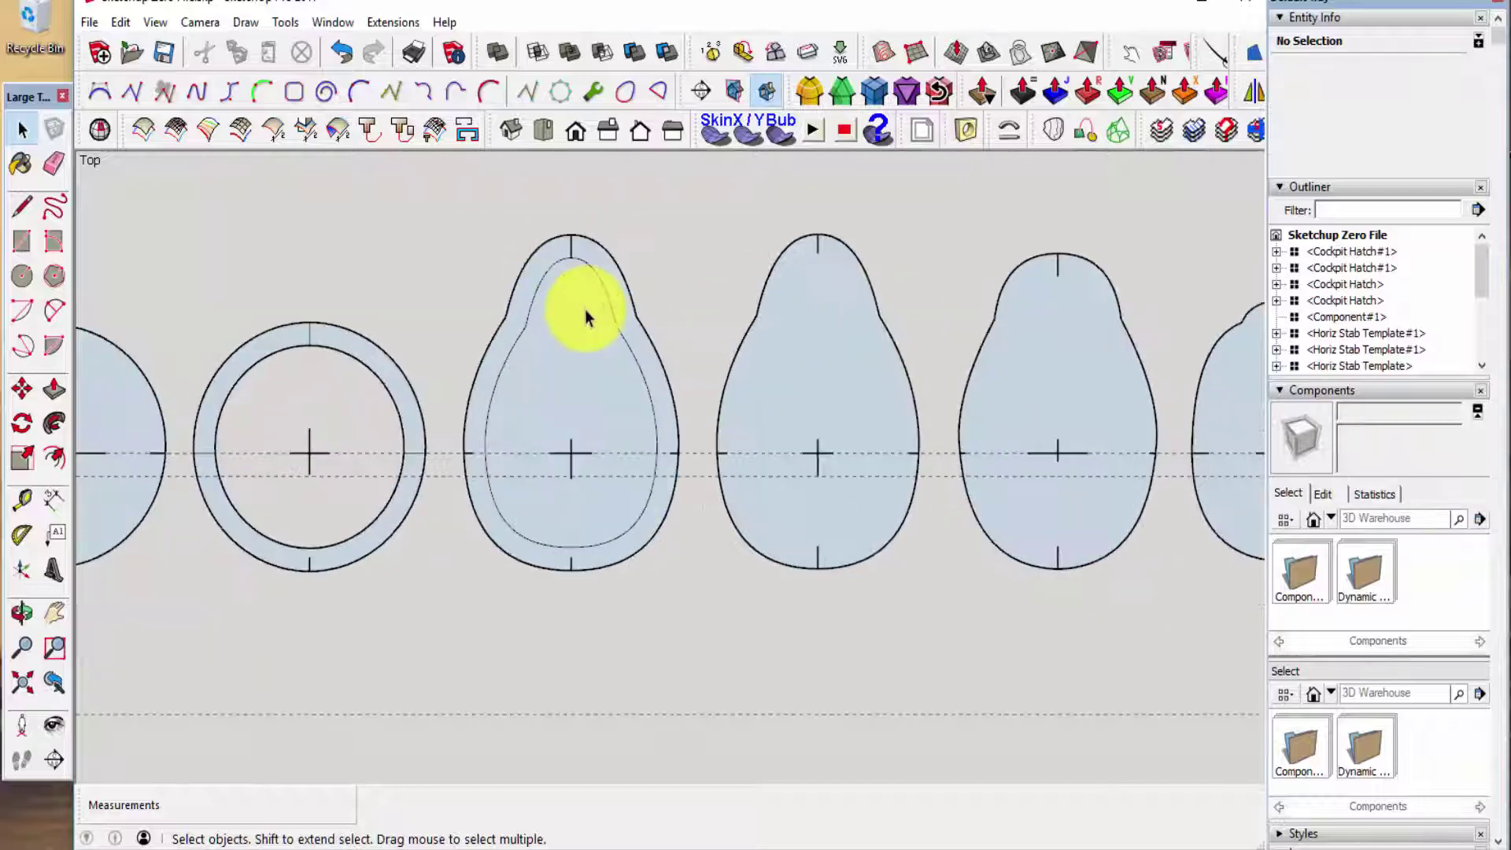
pyautogui.click(578, 390)
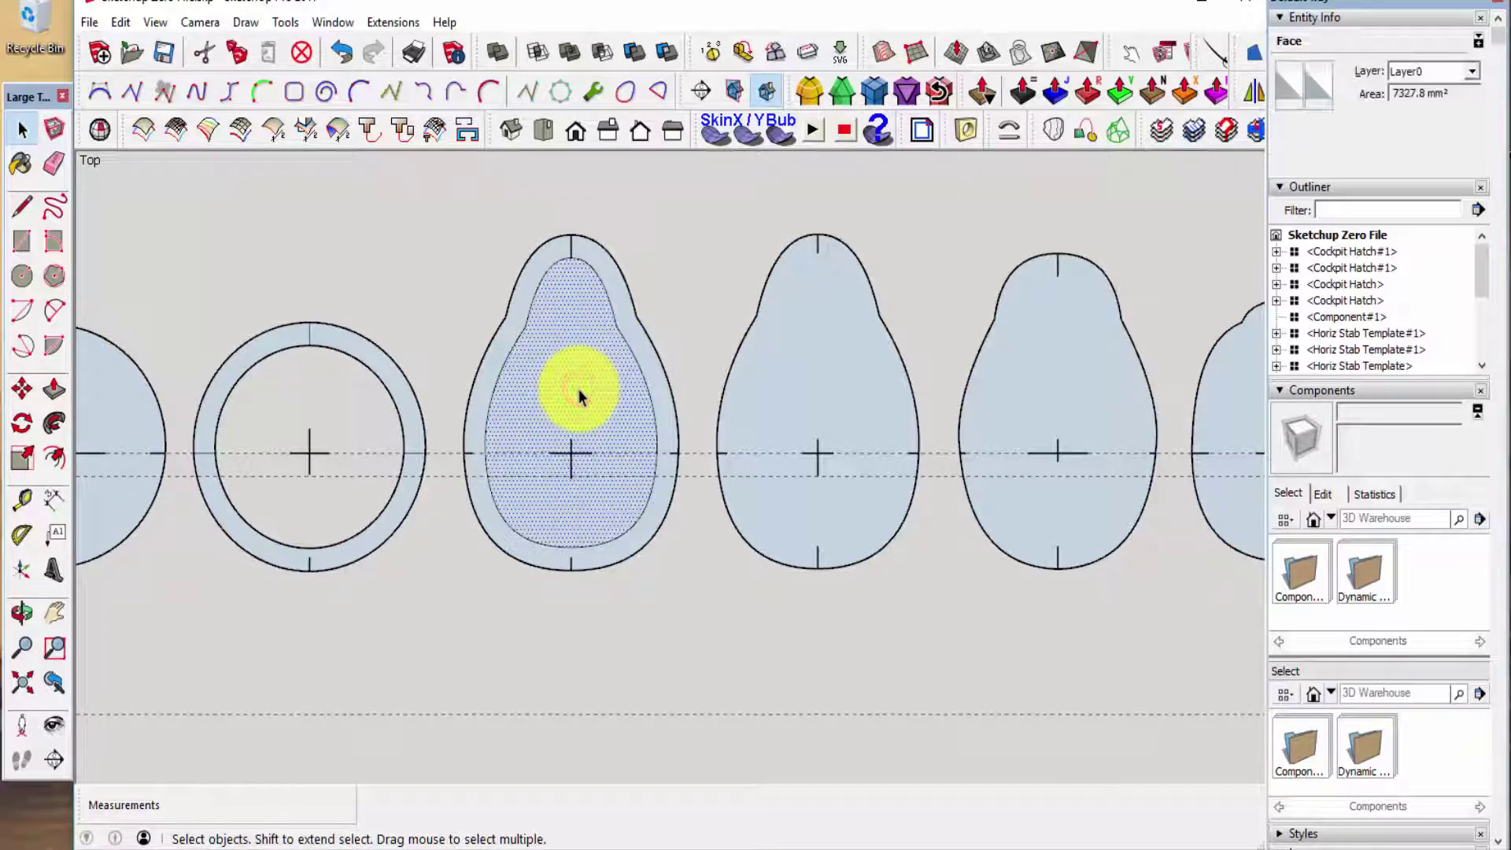
pyautogui.press('Delete')
pyautogui.scroll(1, 580, 396)
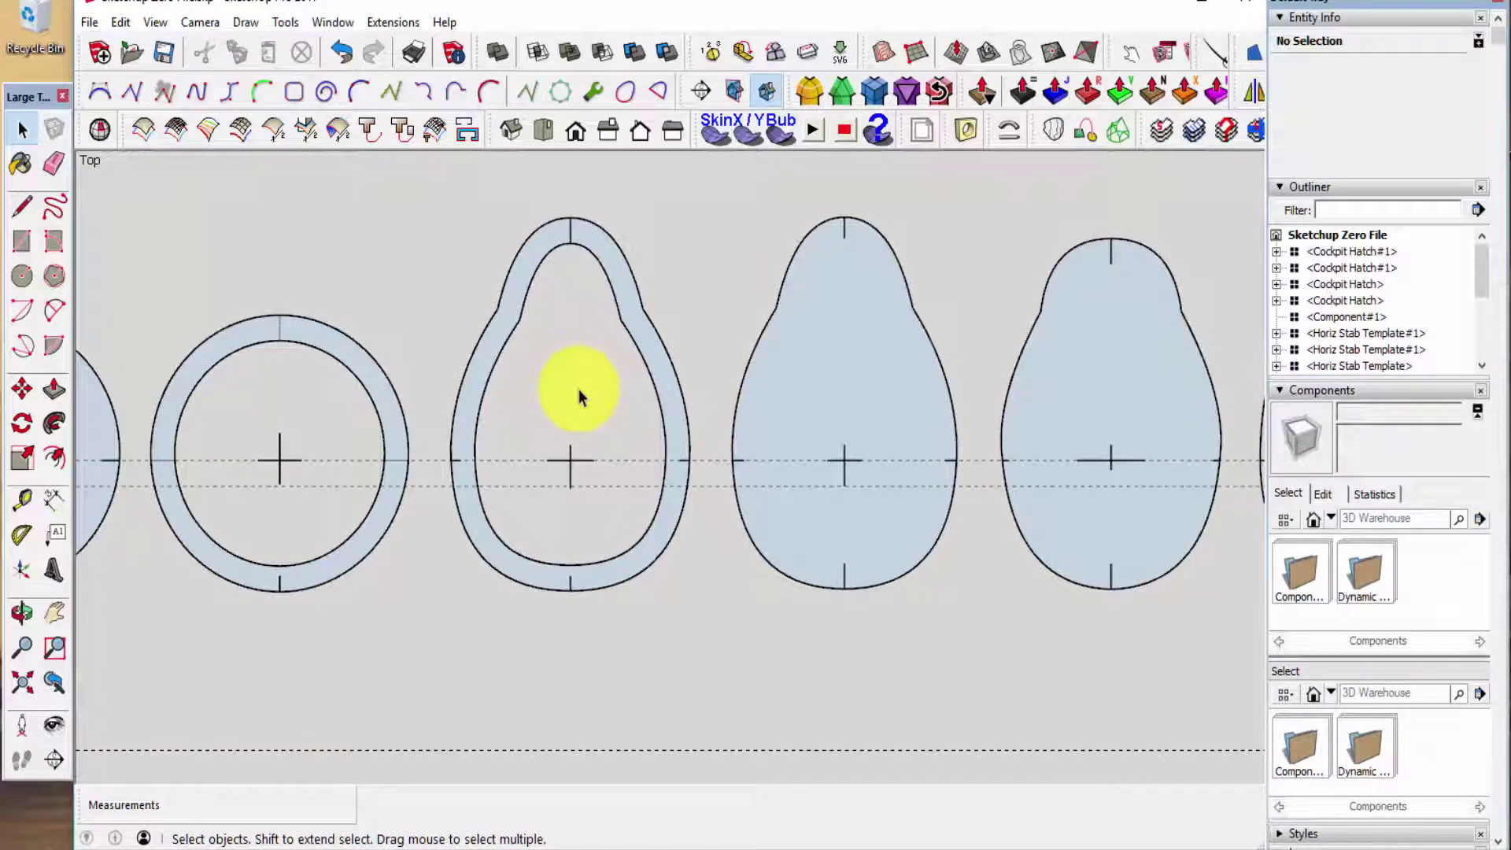
pyautogui.press('l')
pyautogui.scroll(4, 573, 347)
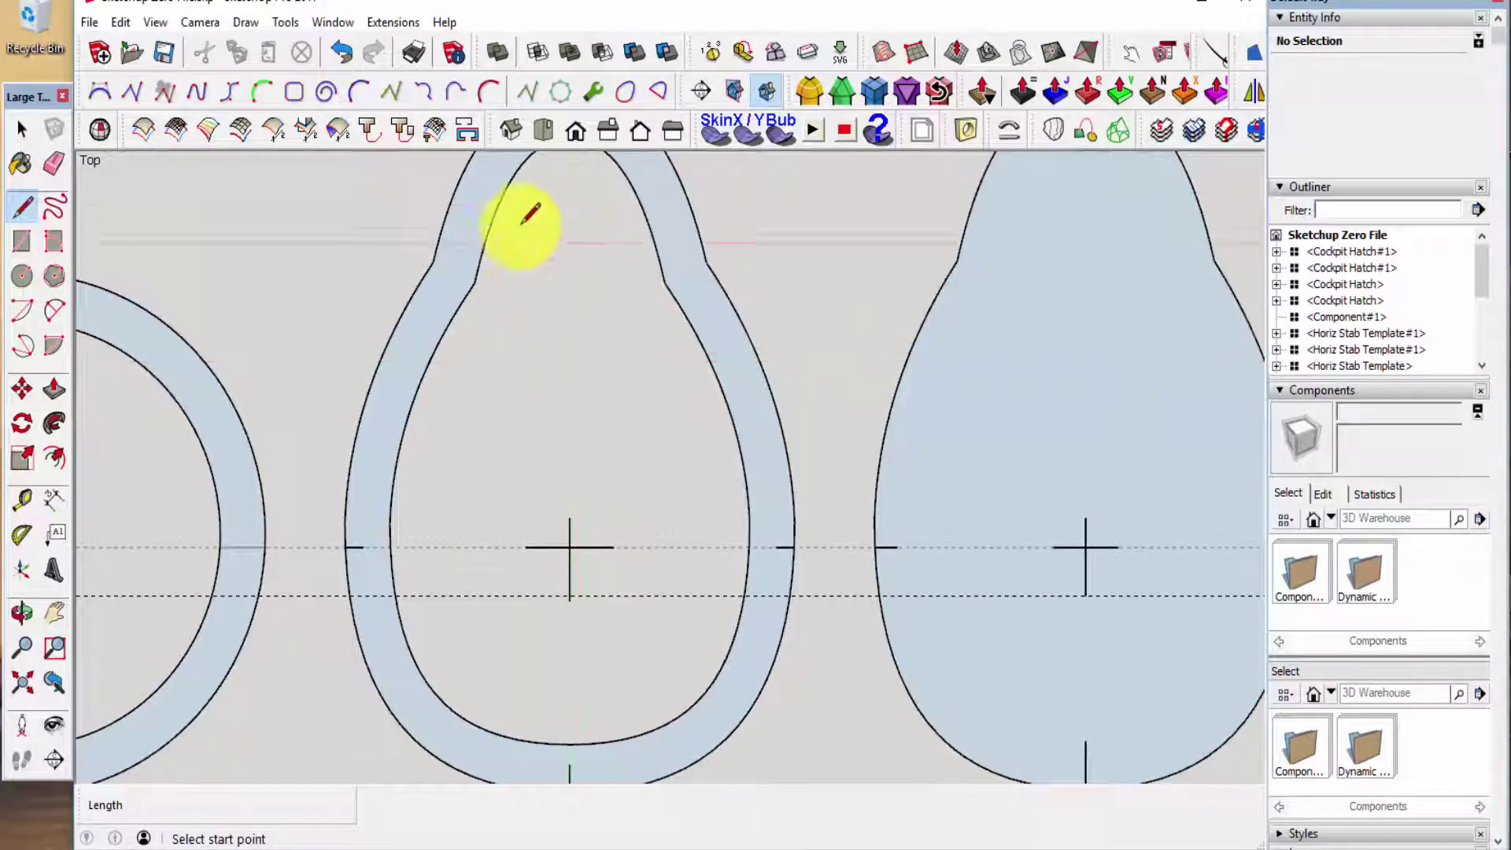
# - Draw a horizontal crossbar between the teardrop rim's inner edges
pyautogui.click(455, 313)
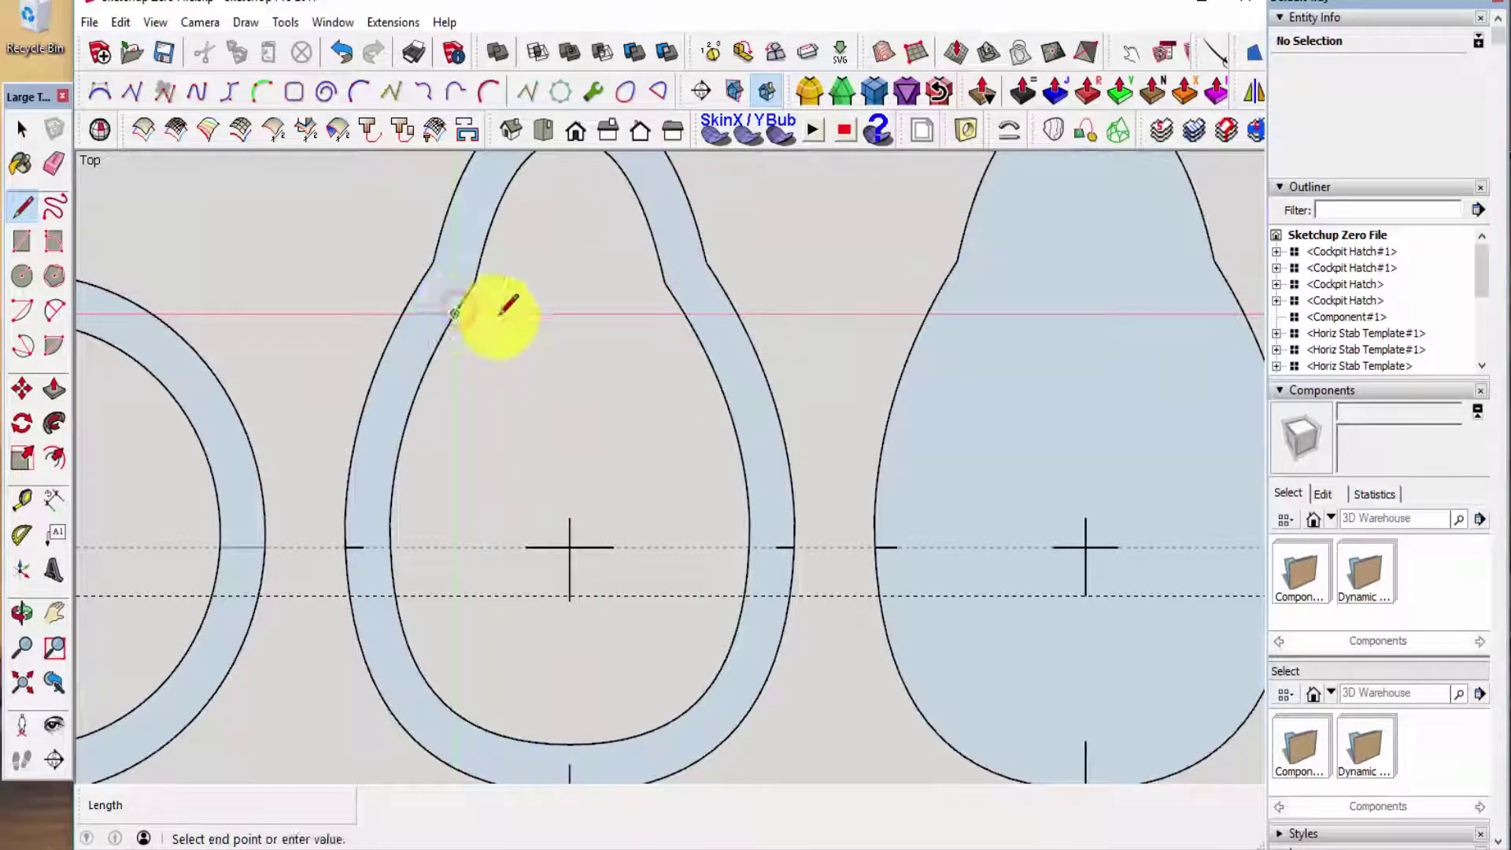
pyautogui.scroll(5, 680, 303)
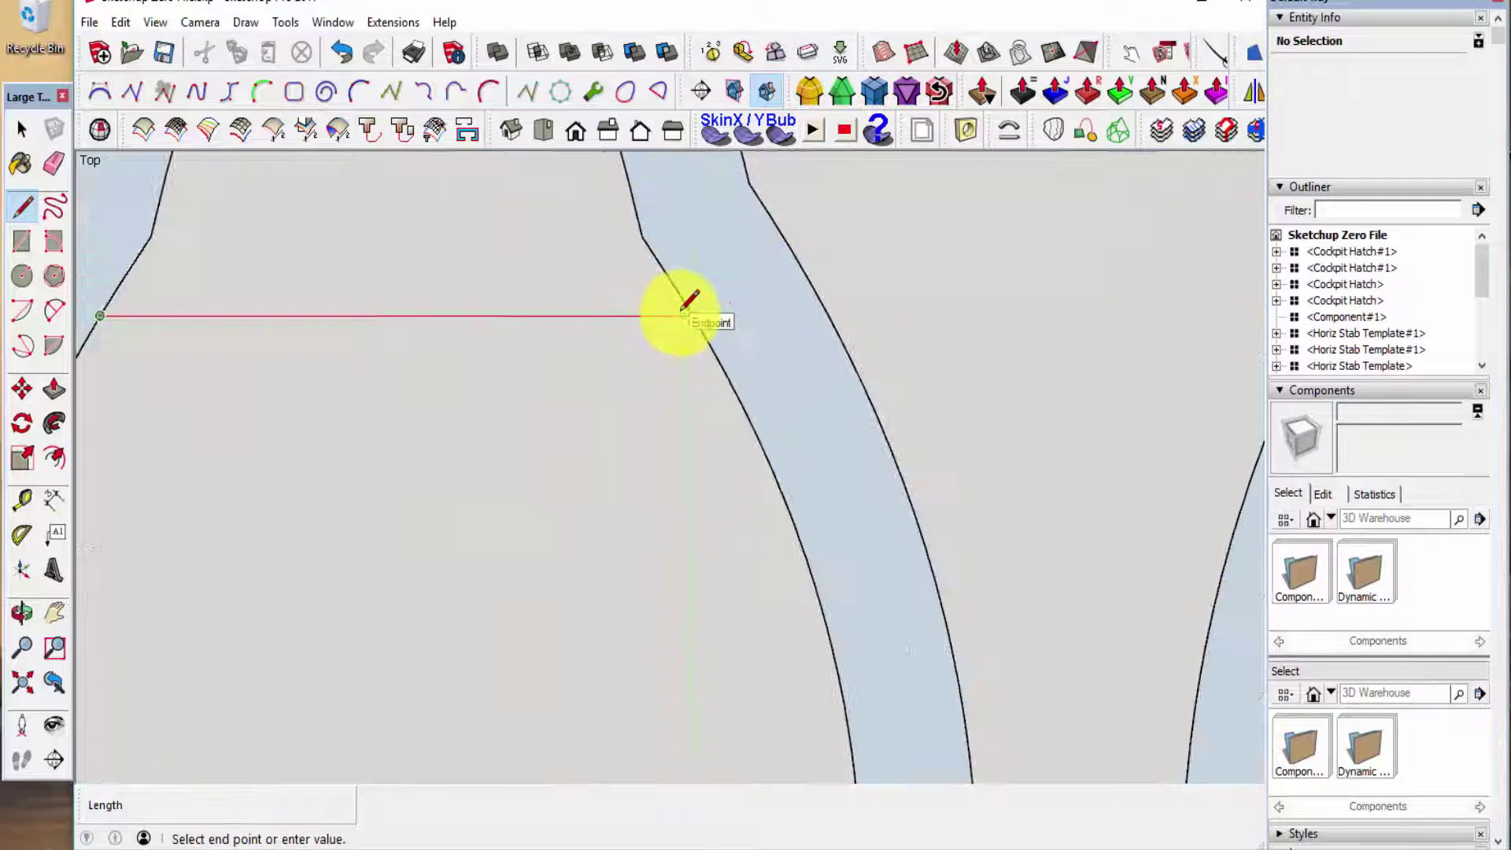
pyautogui.click(695, 315)
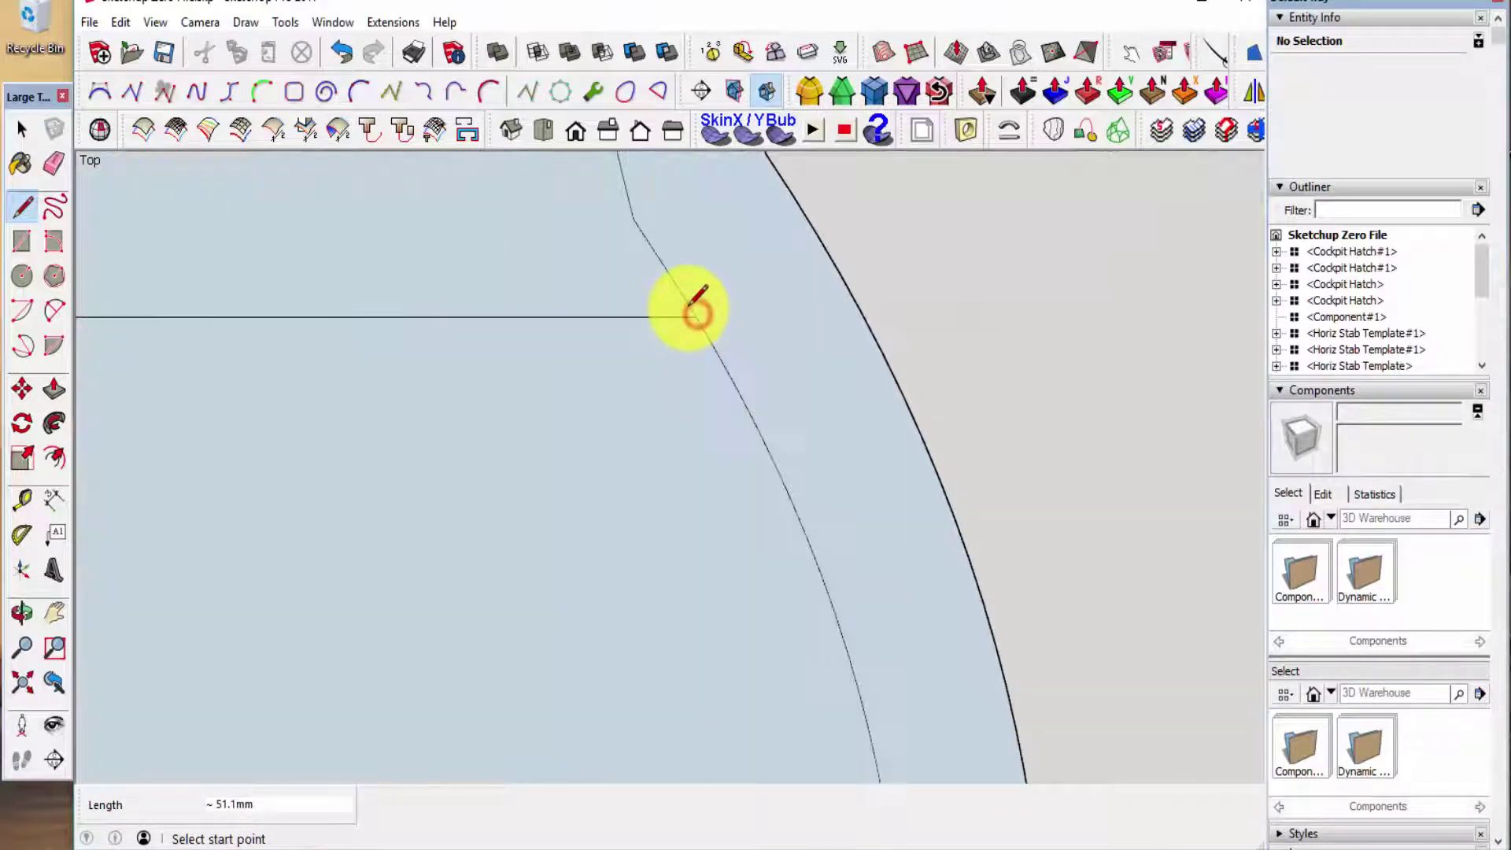
pyautogui.press('space')
pyautogui.scroll(-5, 894, 284)
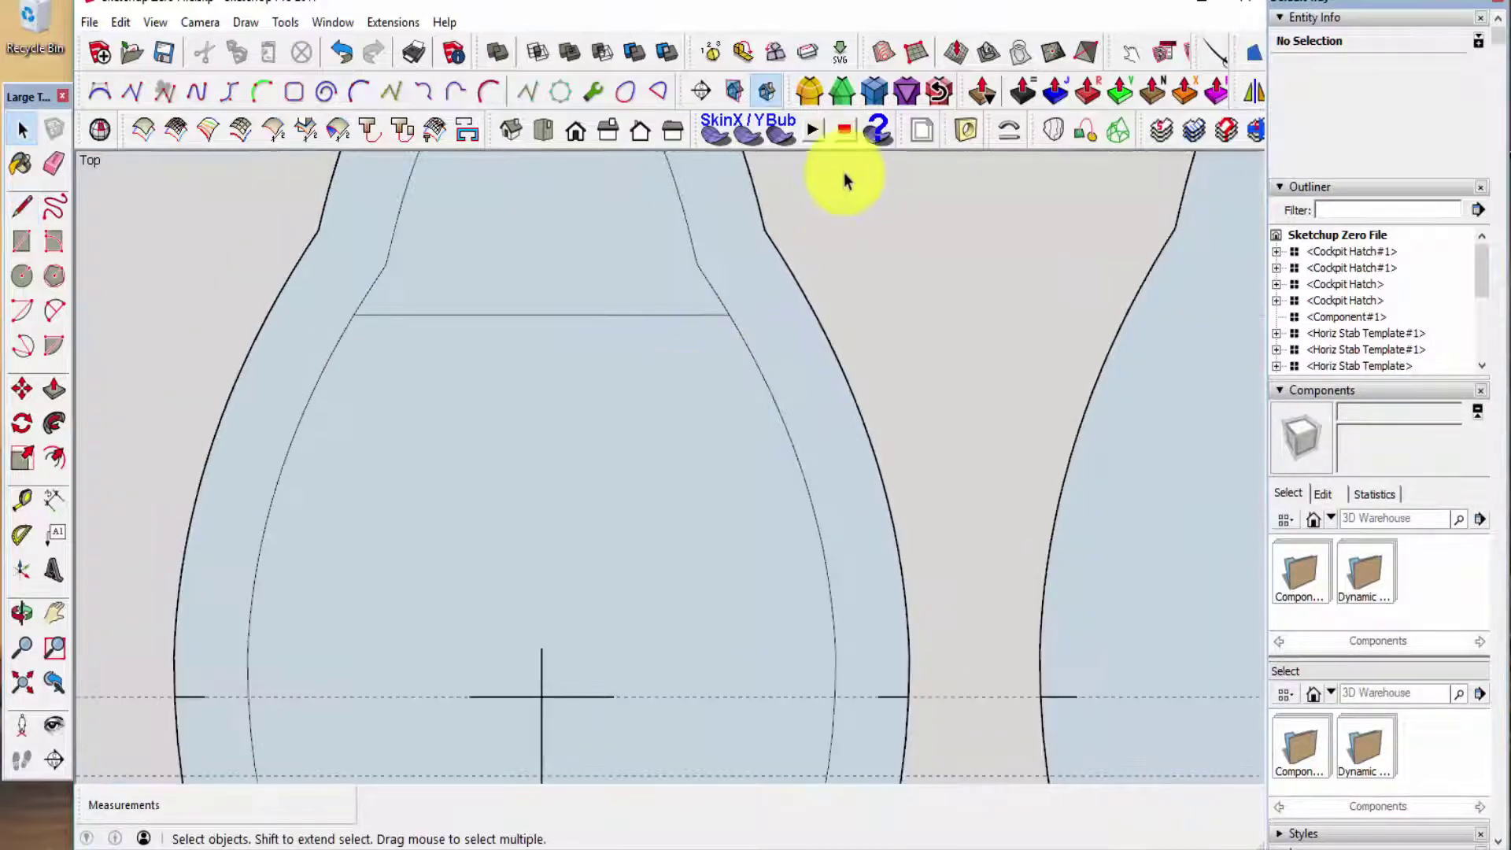
pyautogui.scroll(-2, 658, 409)
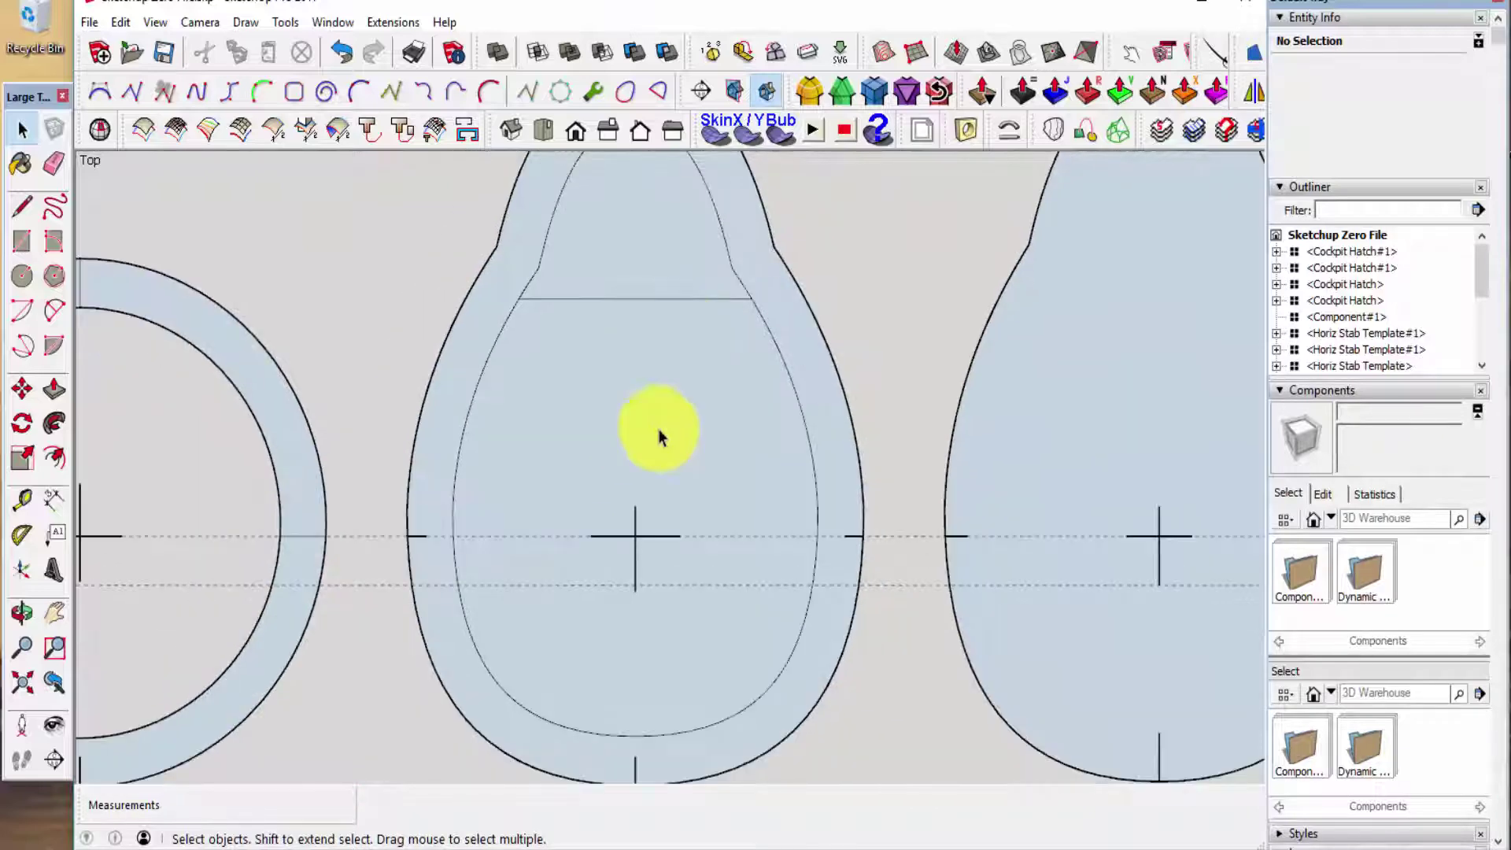
# - Add a lower crossbar inside the teardrop and delete the face between the two bars
pyautogui.press('l')
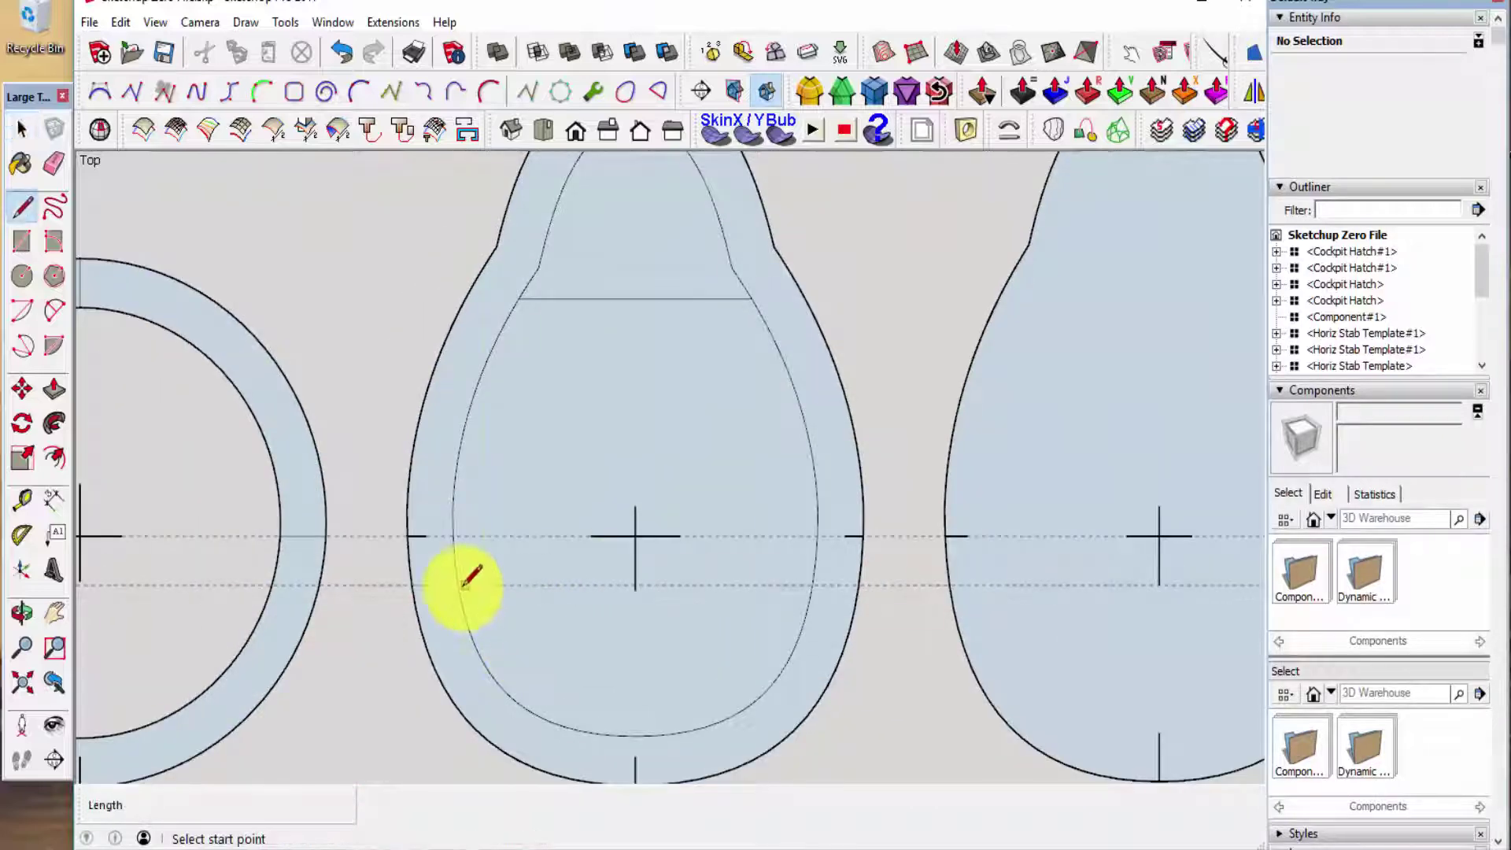
pyautogui.scroll(6, 462, 586)
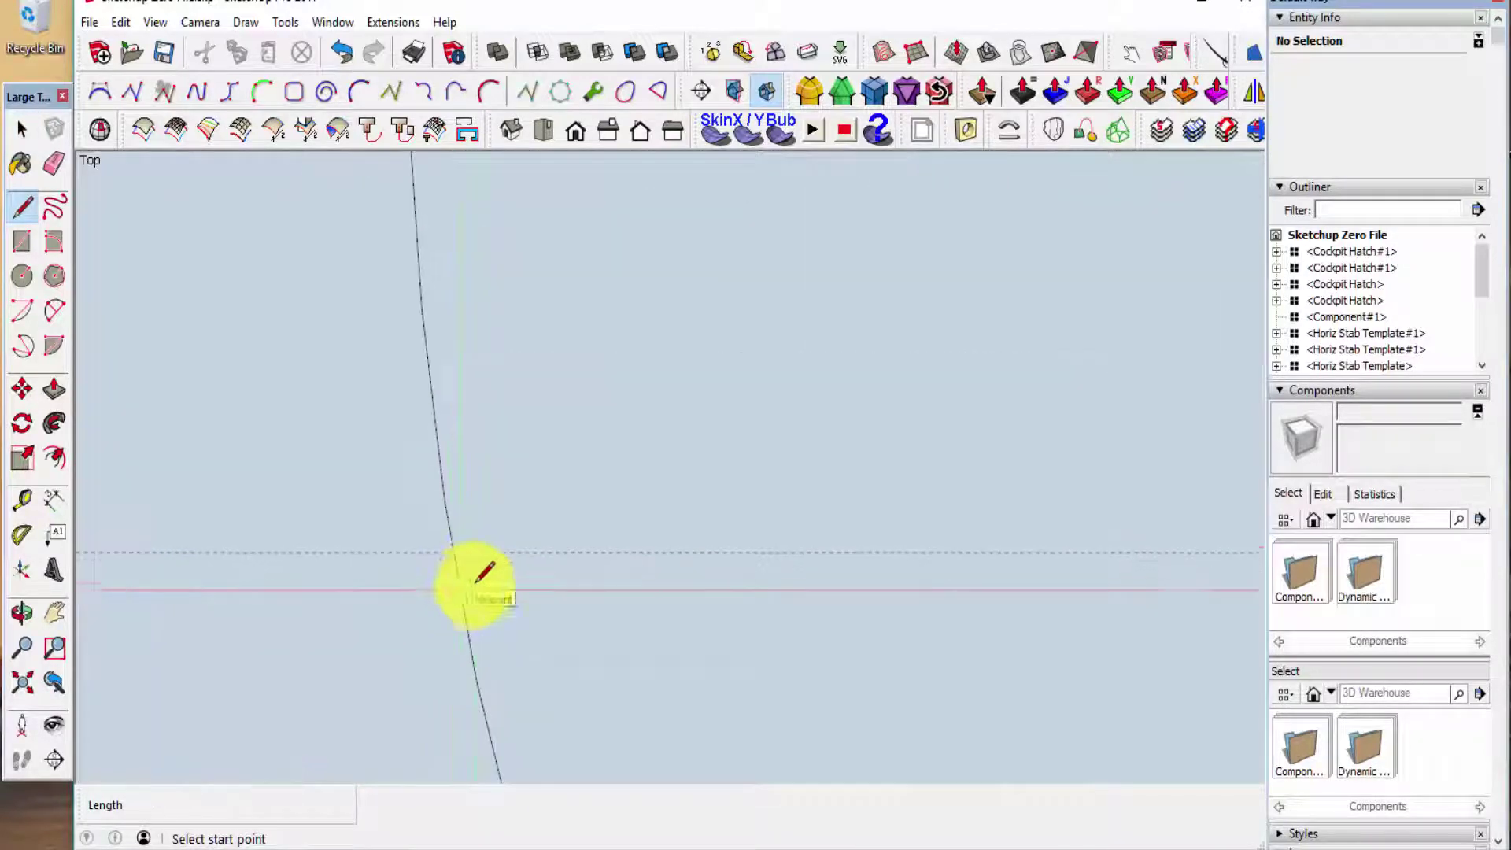
pyautogui.click(451, 549)
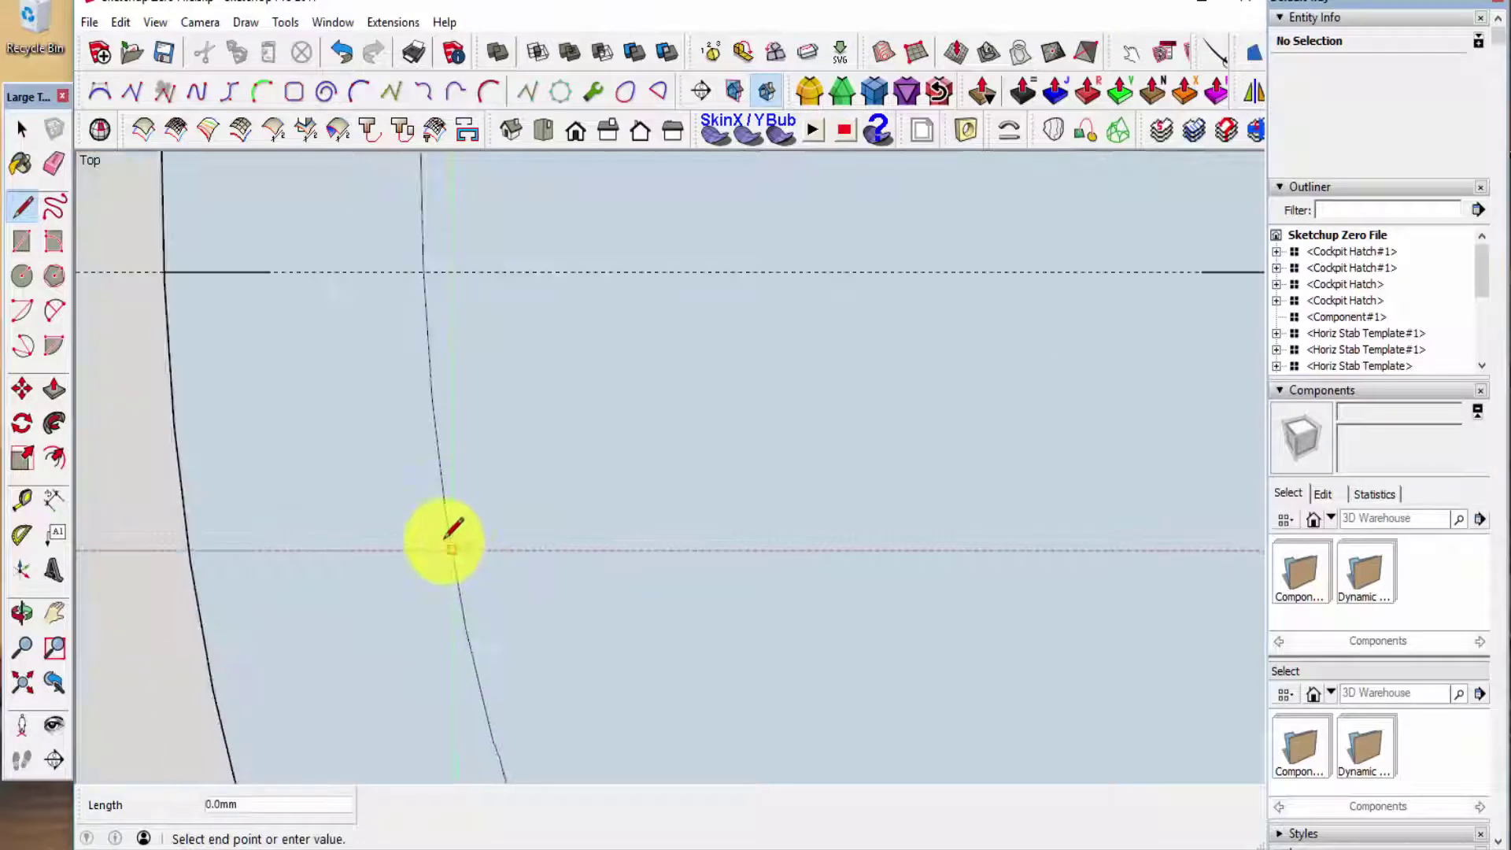
pyautogui.scroll(-5, 445, 538)
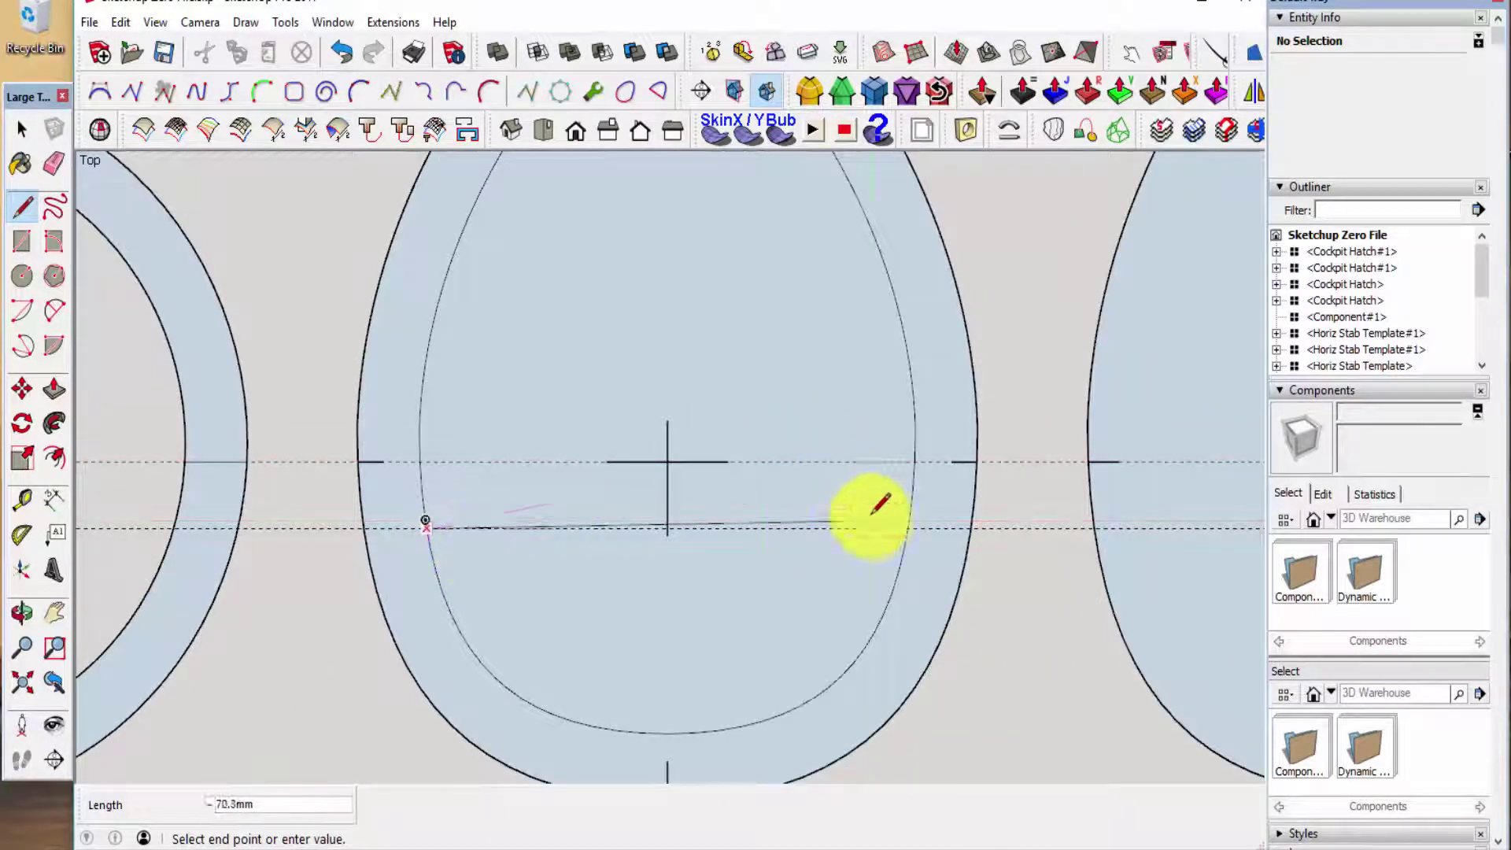
pyautogui.scroll(3, 905, 523)
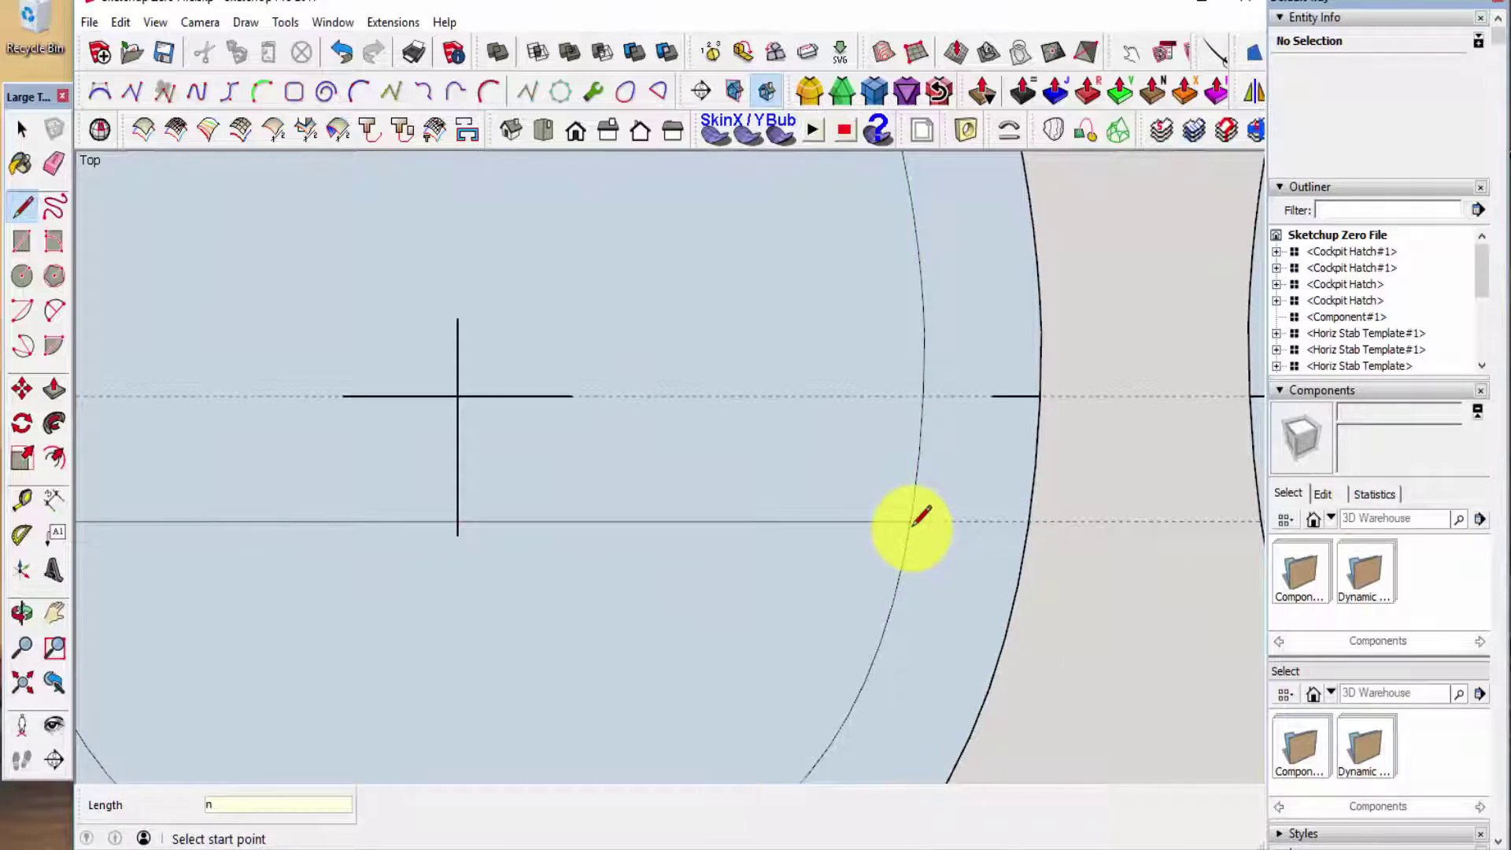
pyautogui.press('space')
pyautogui.scroll(-8, 928, 519)
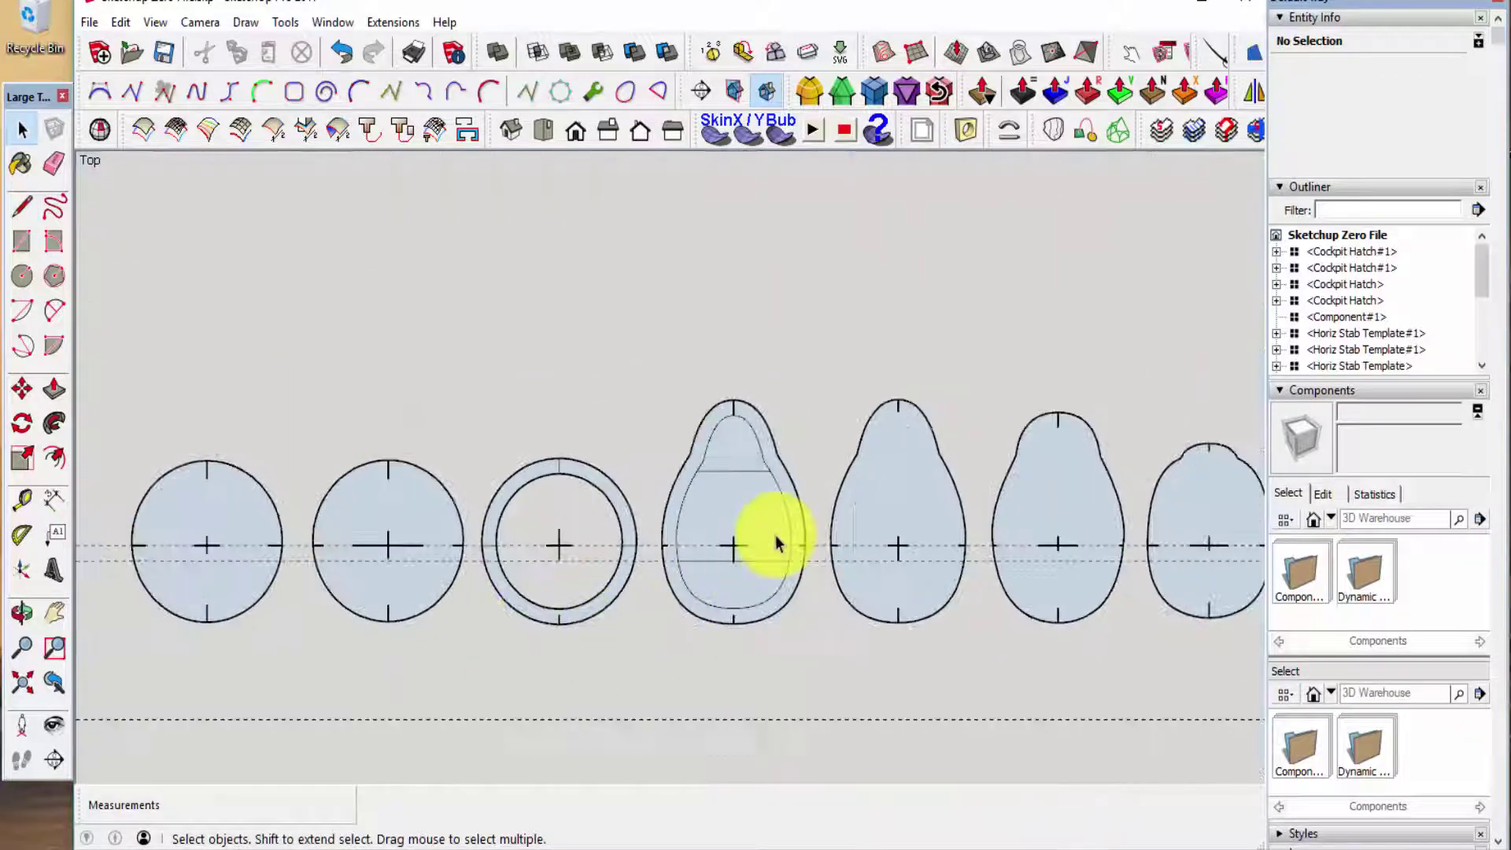
pyautogui.click(724, 531)
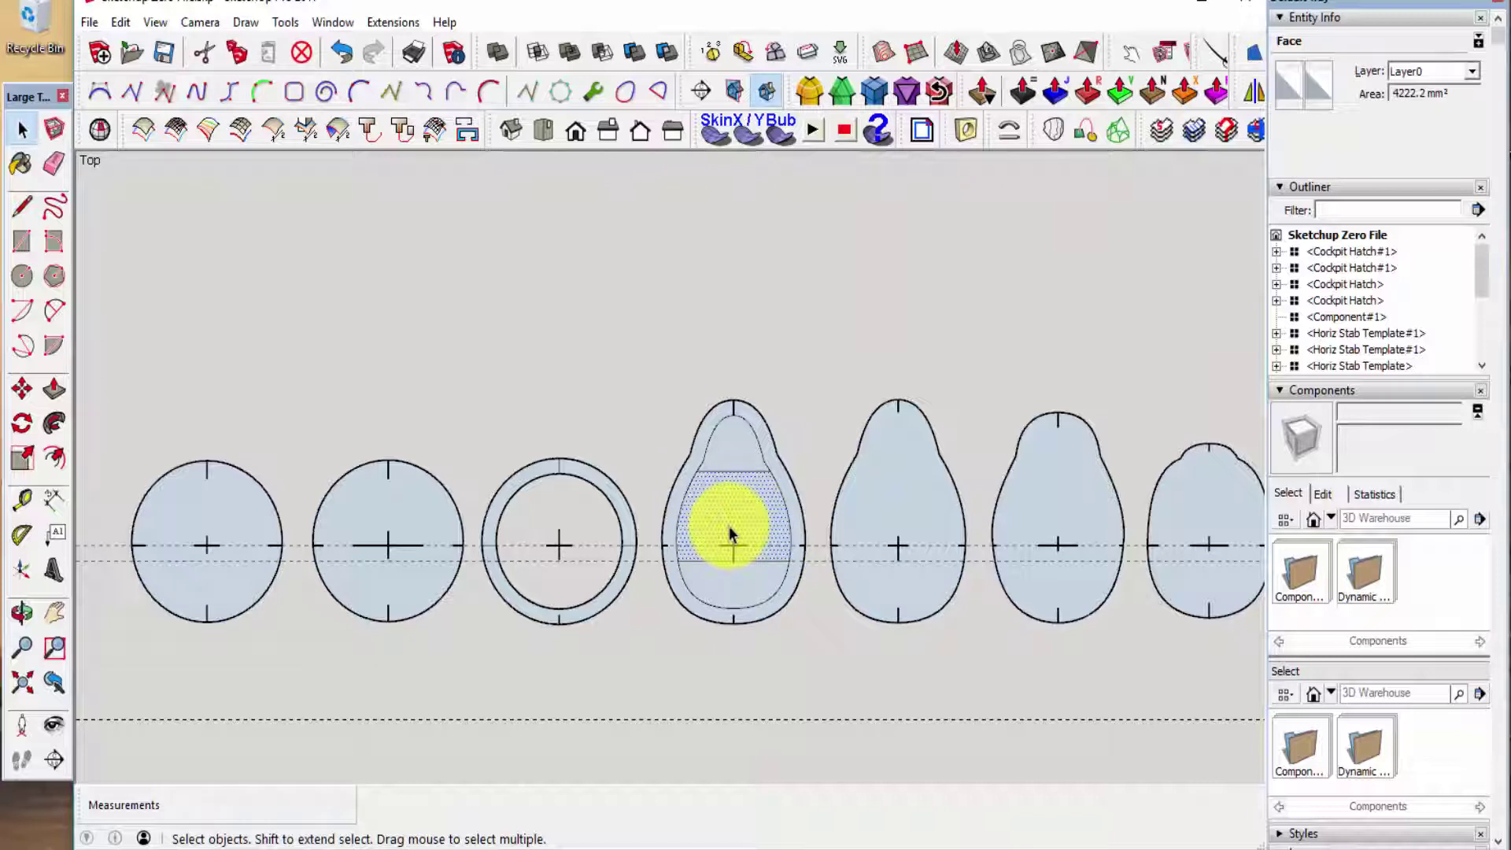
pyautogui.press('Delete')
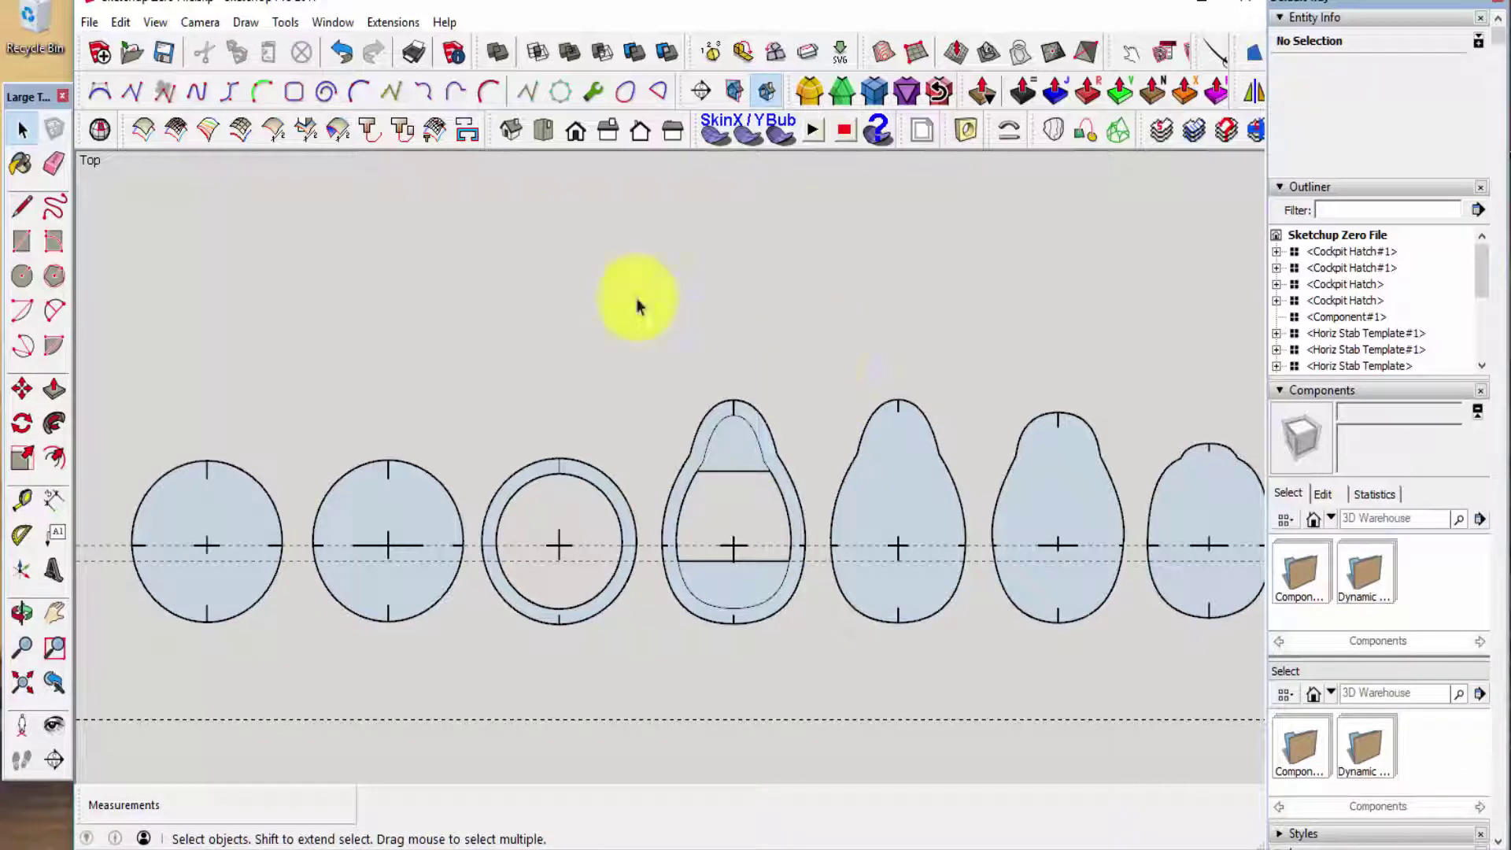
# - Draw a chord crossbar across the inside of the circular ring former
pyautogui.scroll(1, 484, 638)
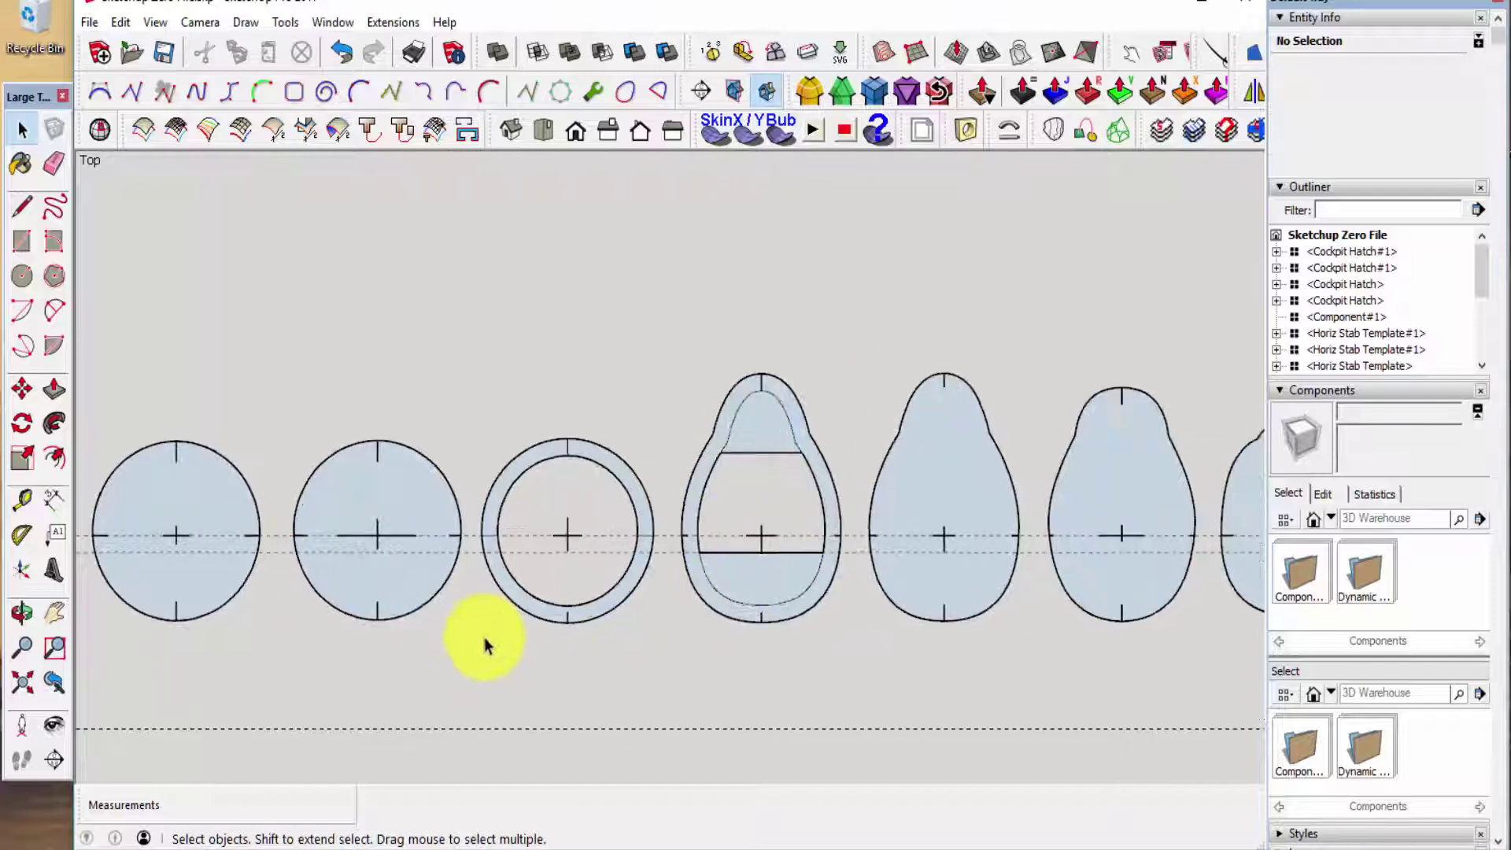
pyautogui.scroll(5, 484, 636)
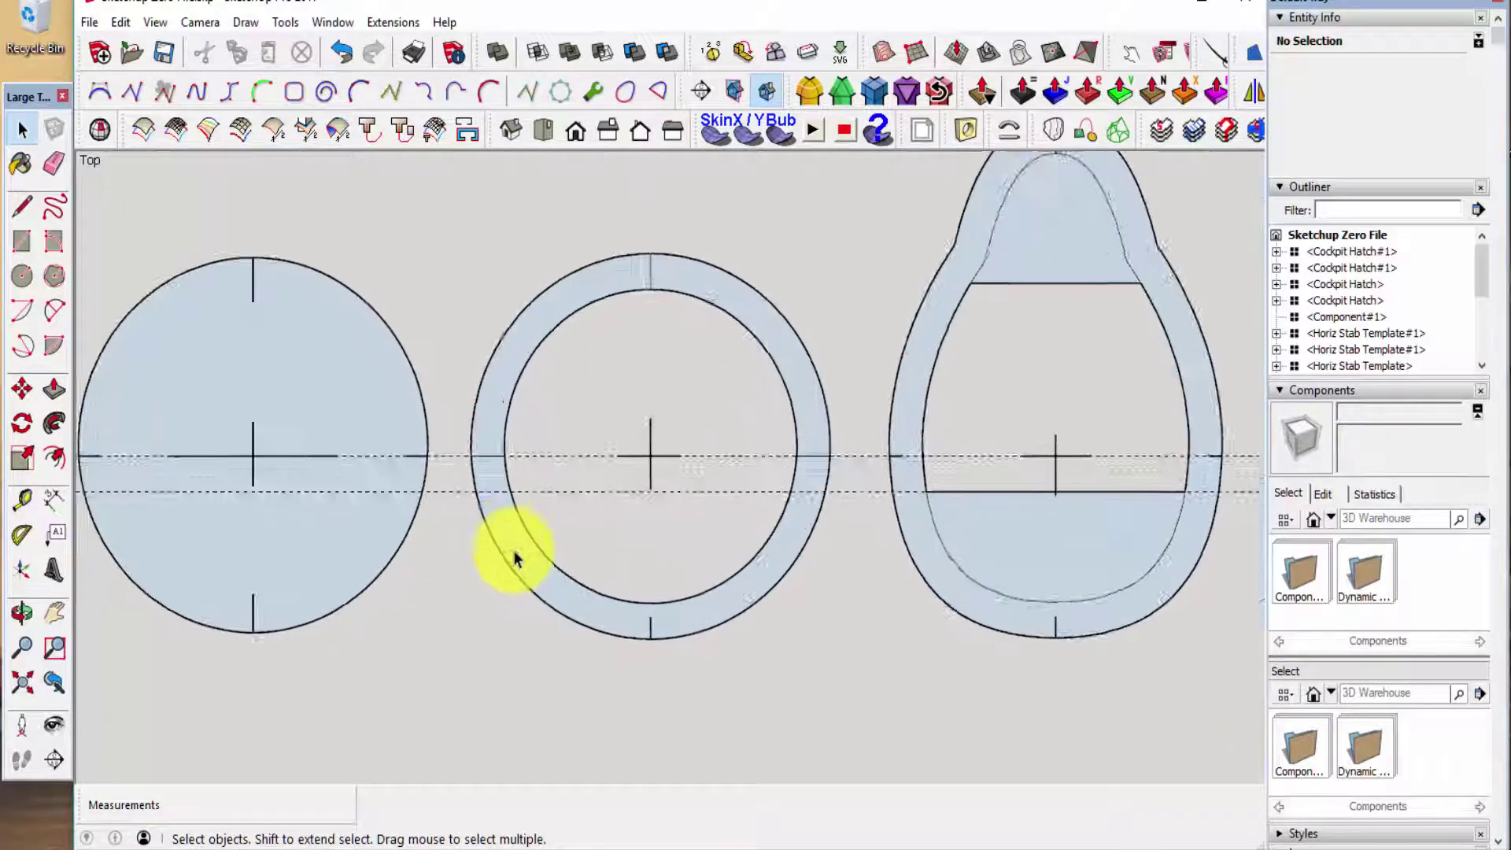
pyautogui.scroll(3, 515, 558)
pyautogui.press('l')
pyautogui.scroll(5, 577, 476)
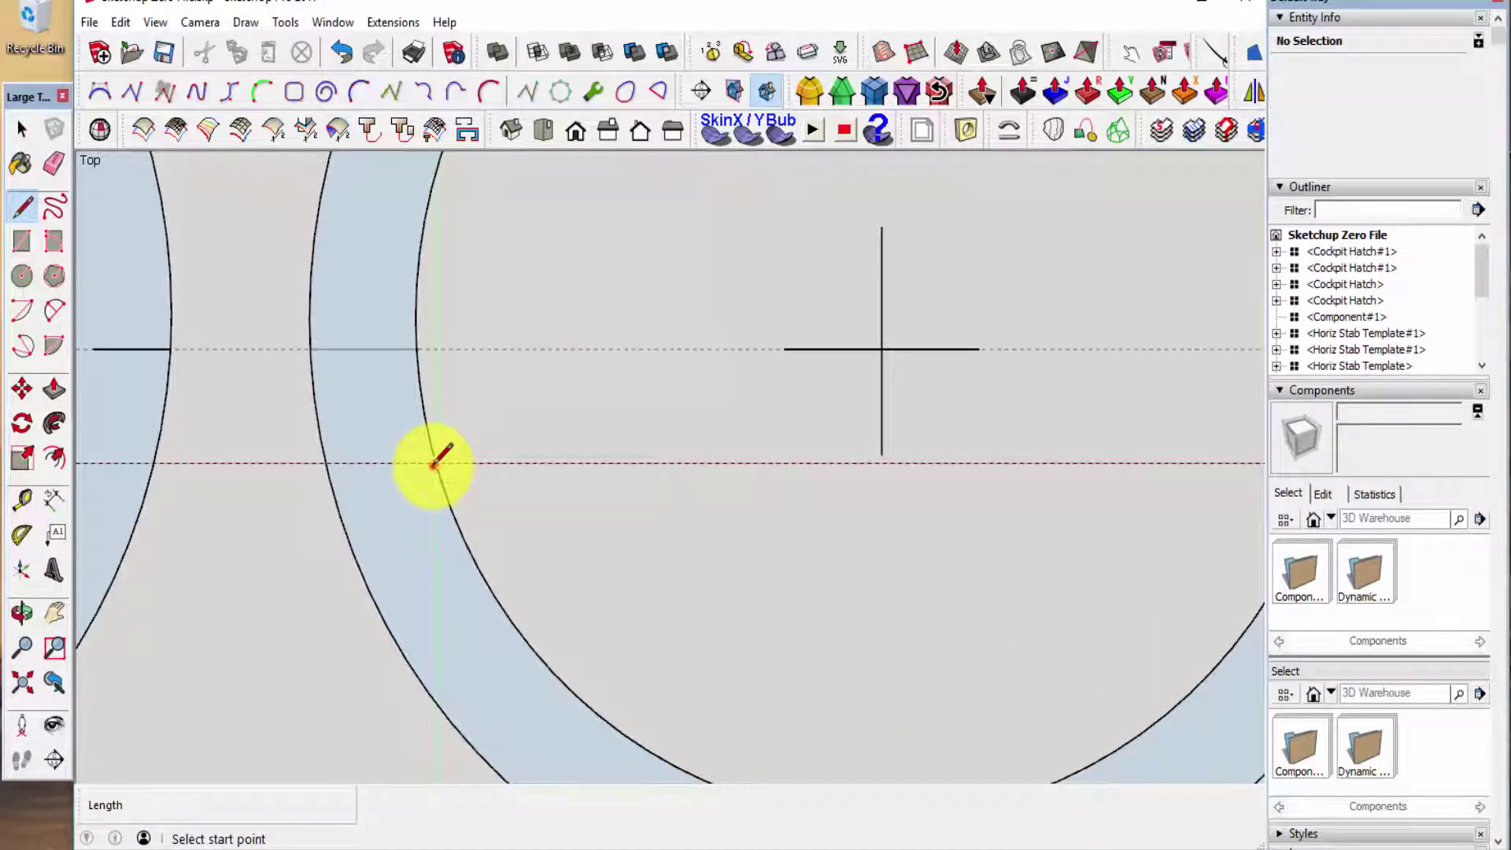
pyautogui.click(434, 464)
pyautogui.scroll(-4, 473, 504)
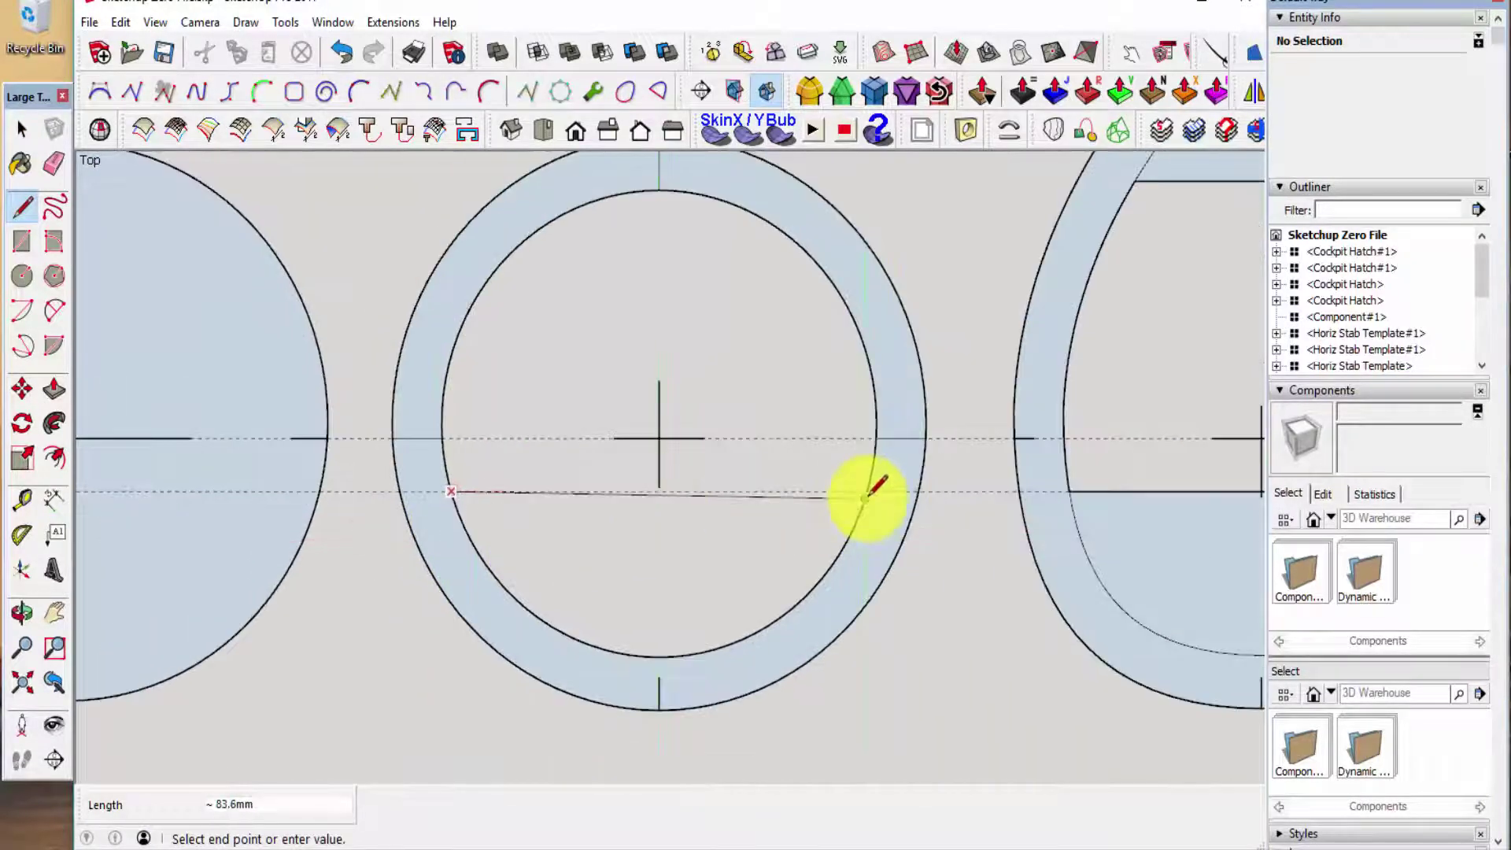
pyautogui.scroll(3, 868, 489)
pyautogui.scroll(3, 871, 480)
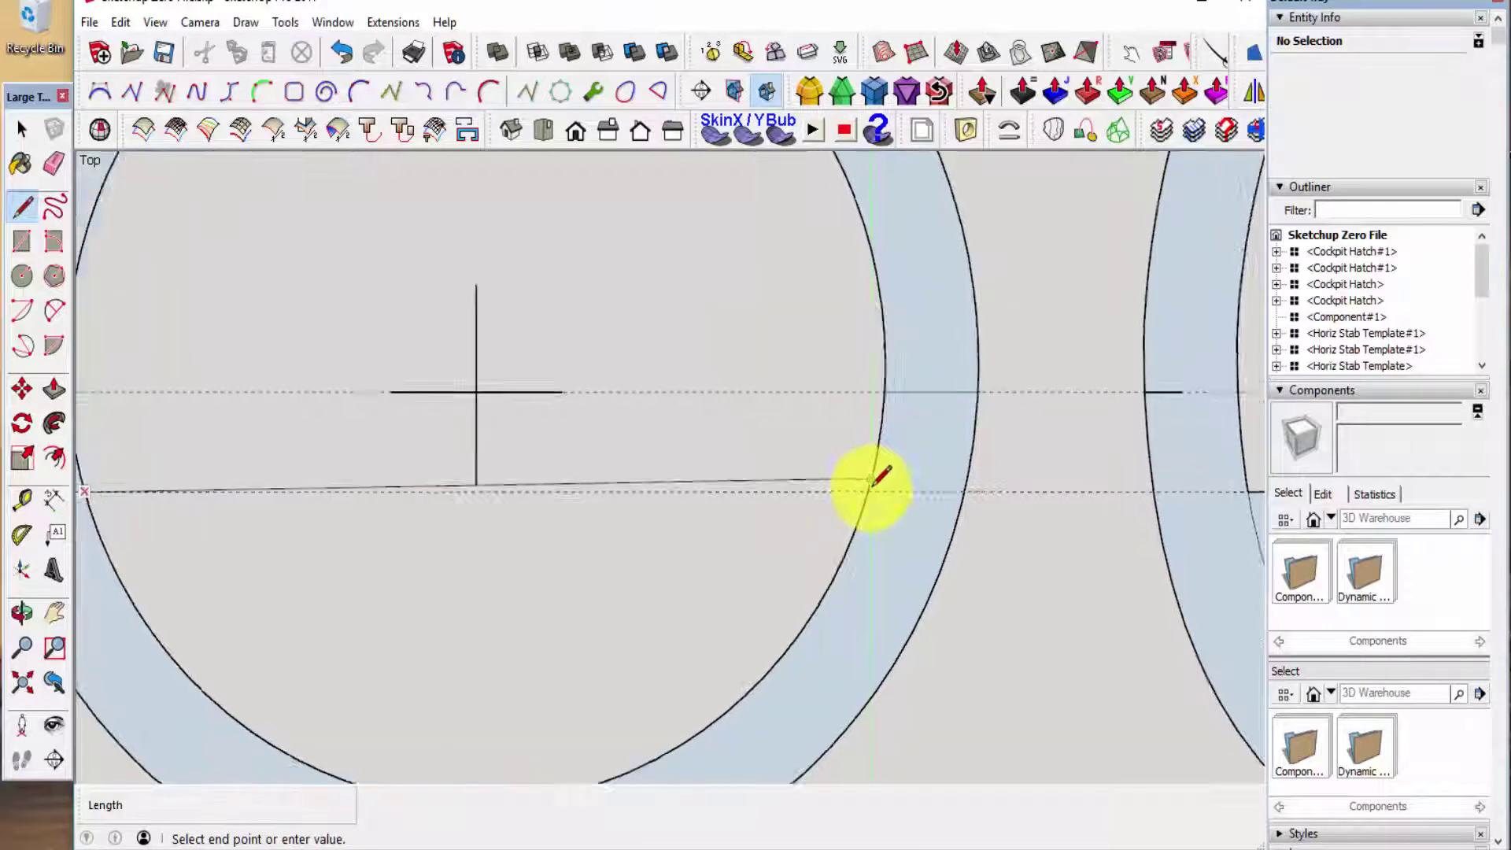
pyautogui.click(860, 496)
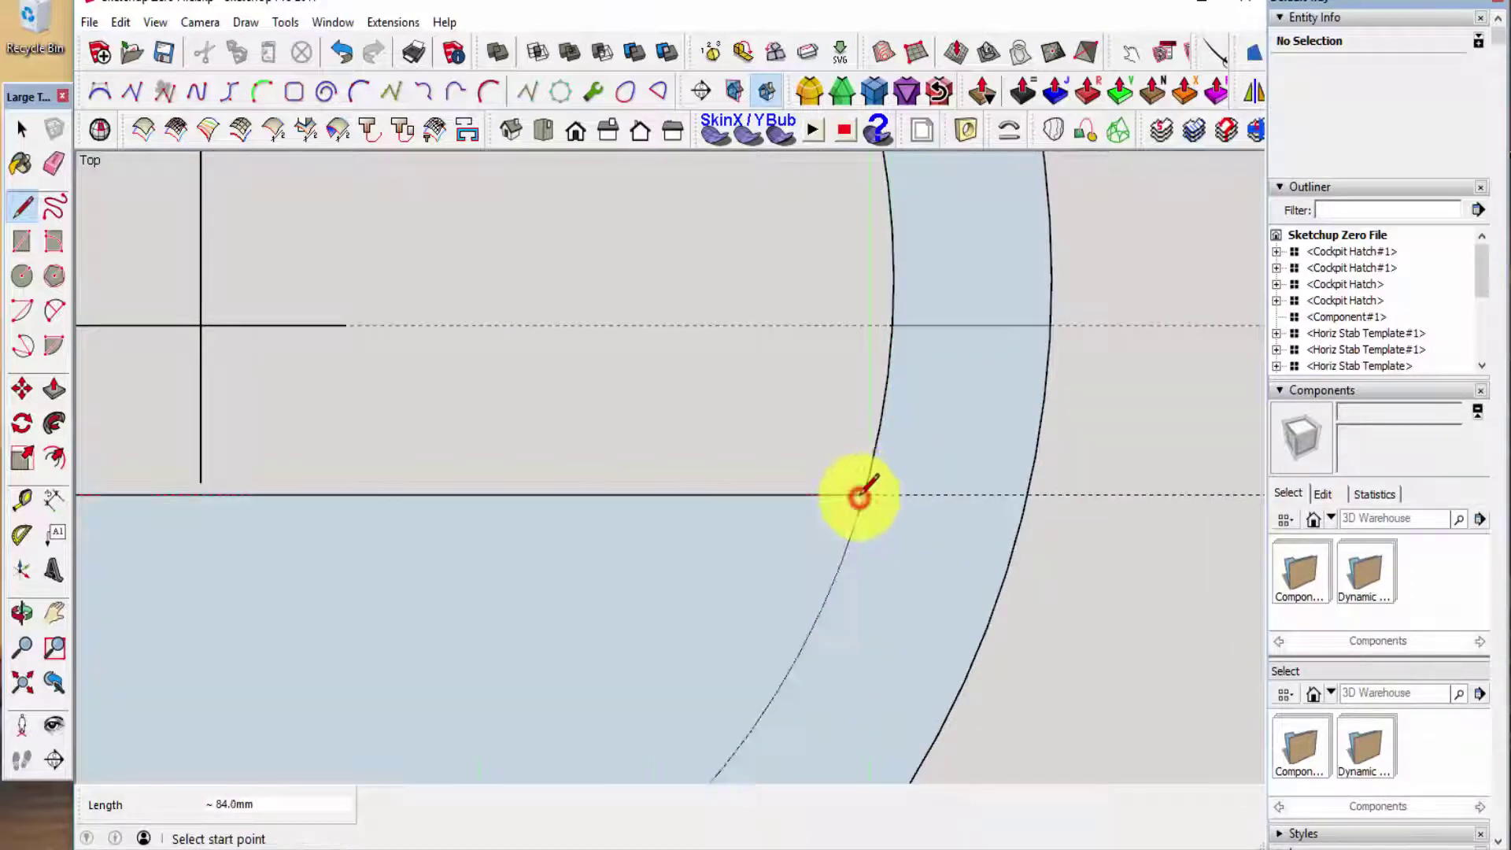
pyautogui.press('space')
pyautogui.scroll(-6, 784, 458)
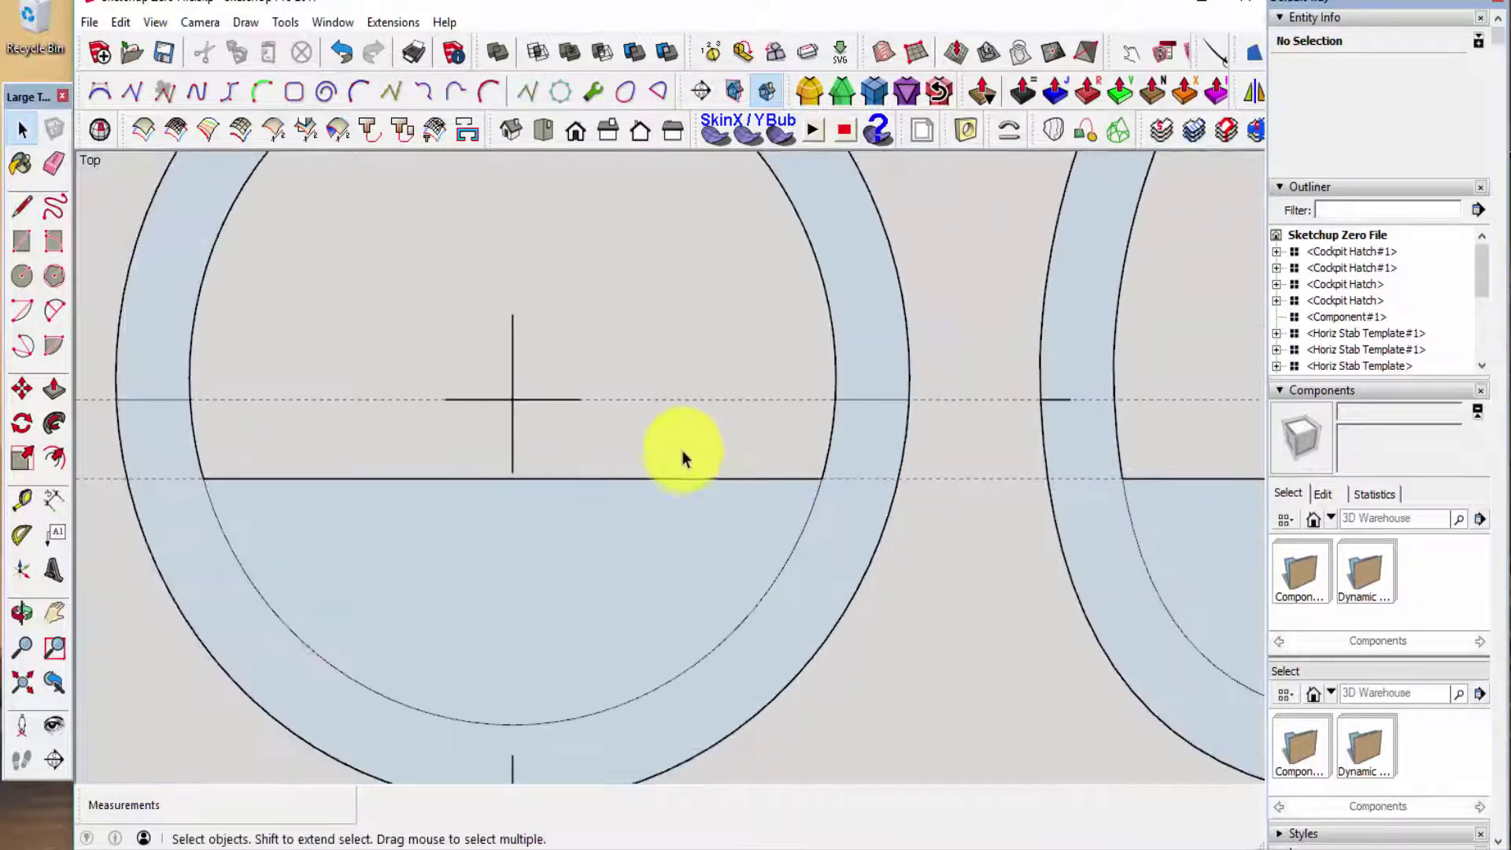
pyautogui.scroll(-3, 357, 469)
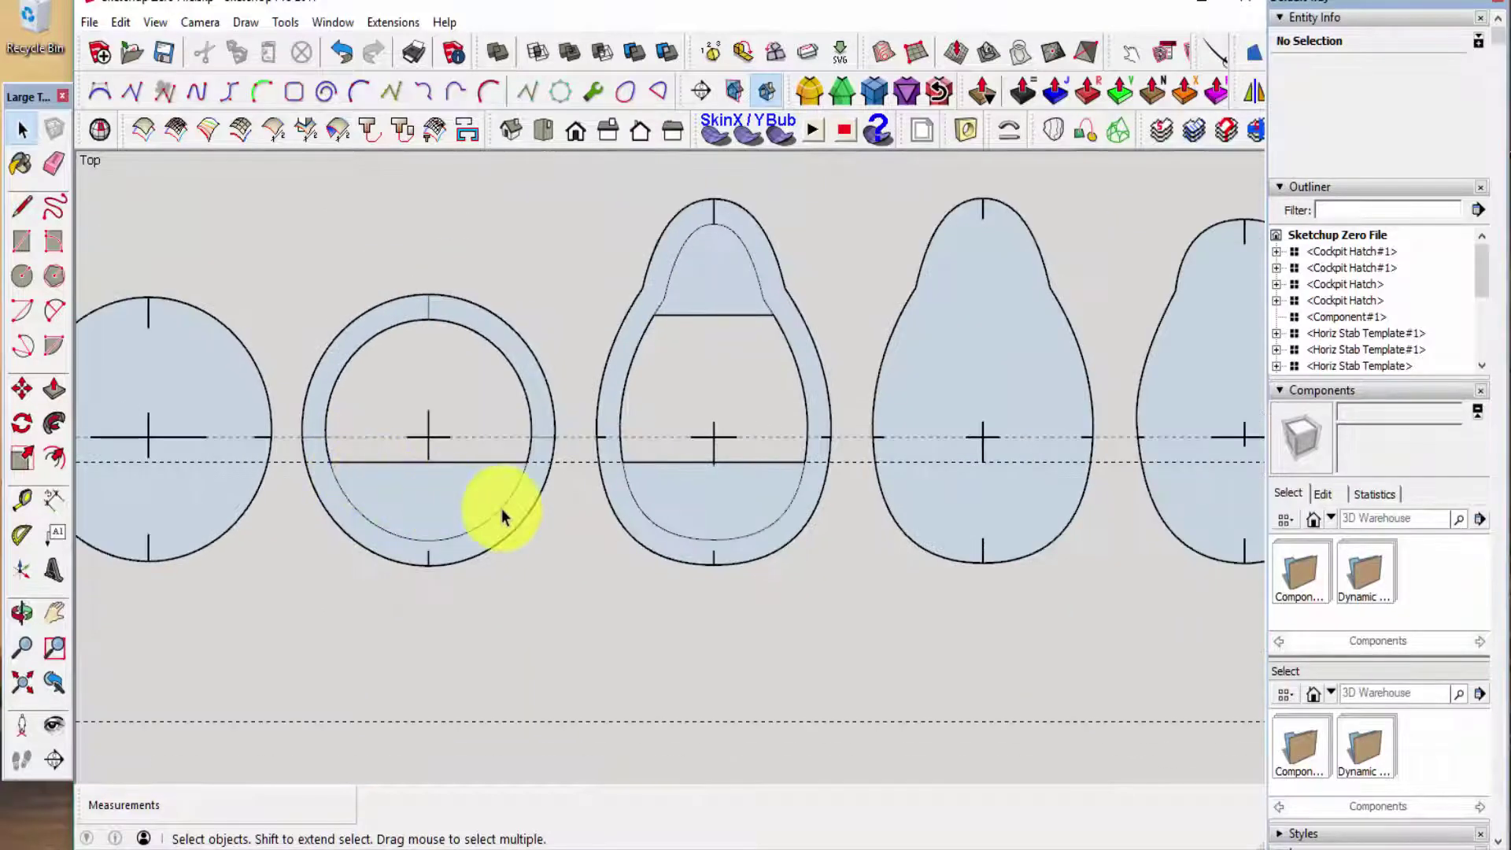
pyautogui.scroll(-2, 393, 441)
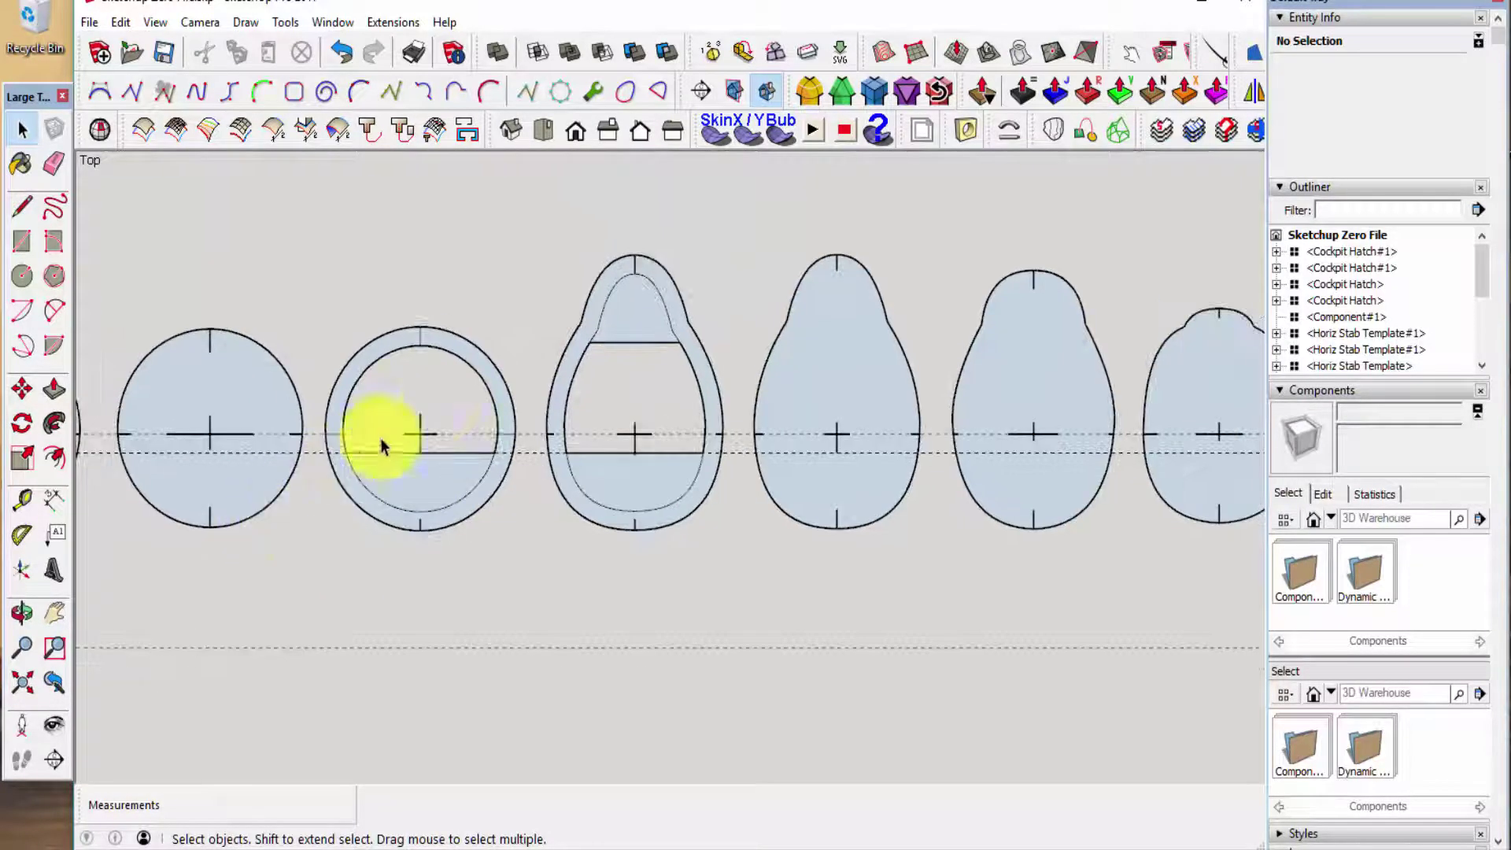
pyautogui.scroll(-1, 321, 432)
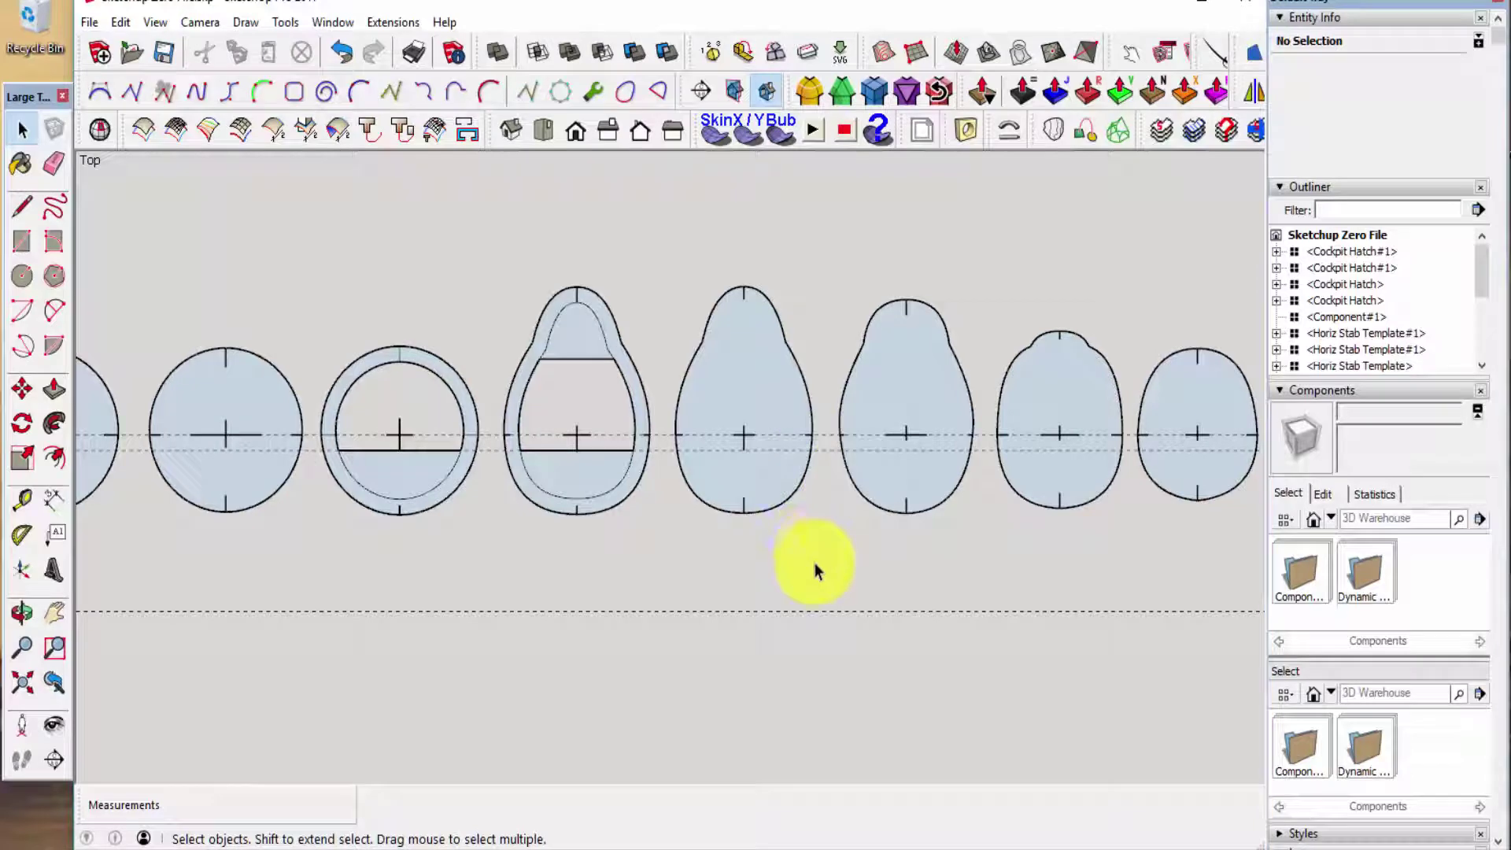
# - Offset the next egg former's face inward into a 10 mm rim and delete its inner face
pyautogui.click(725, 365)
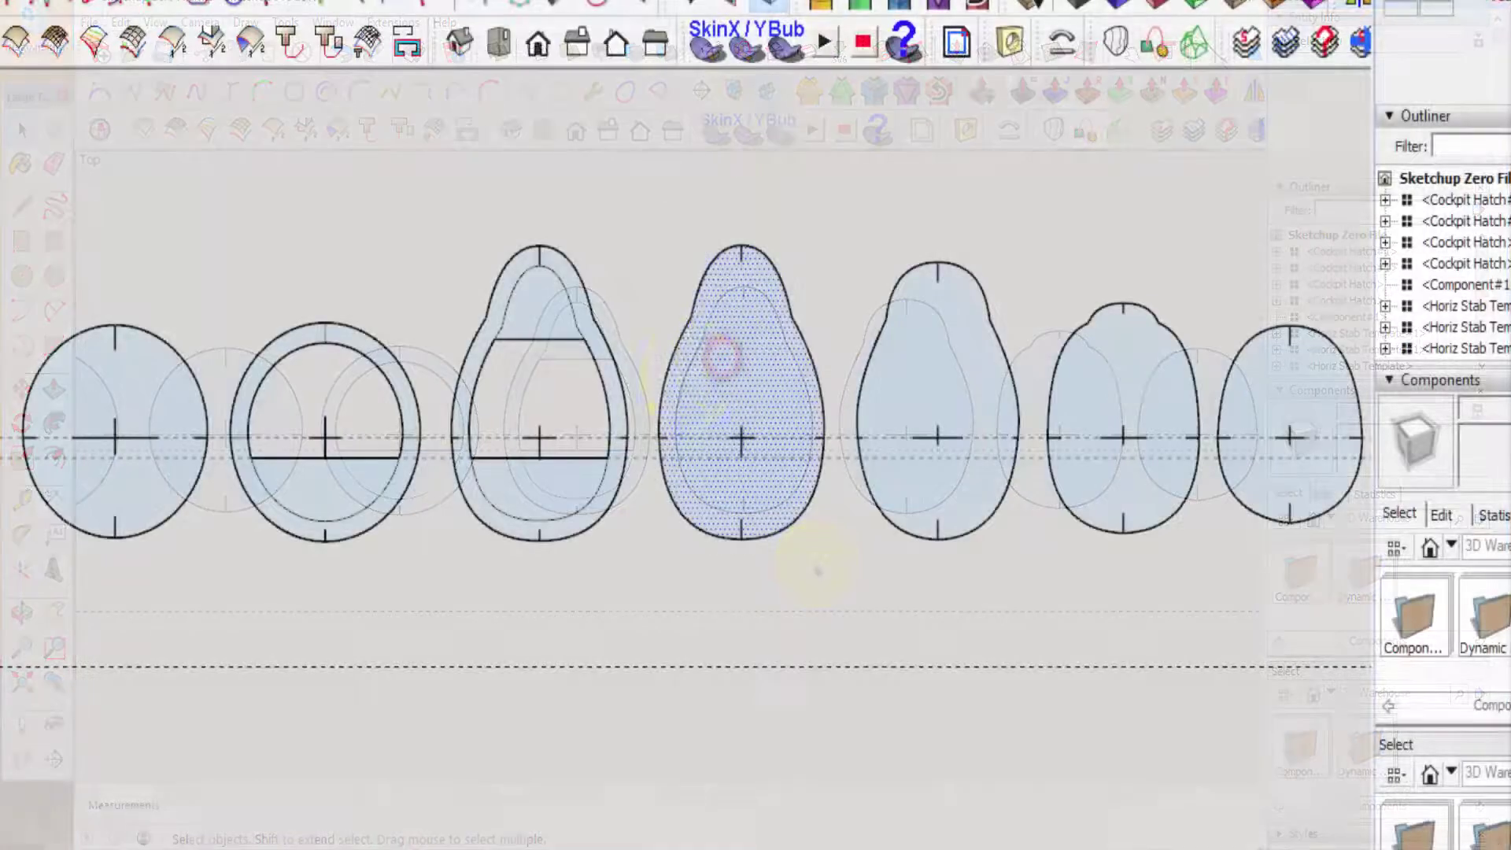
pyautogui.click(691, 361)
pyautogui.click(710, 376)
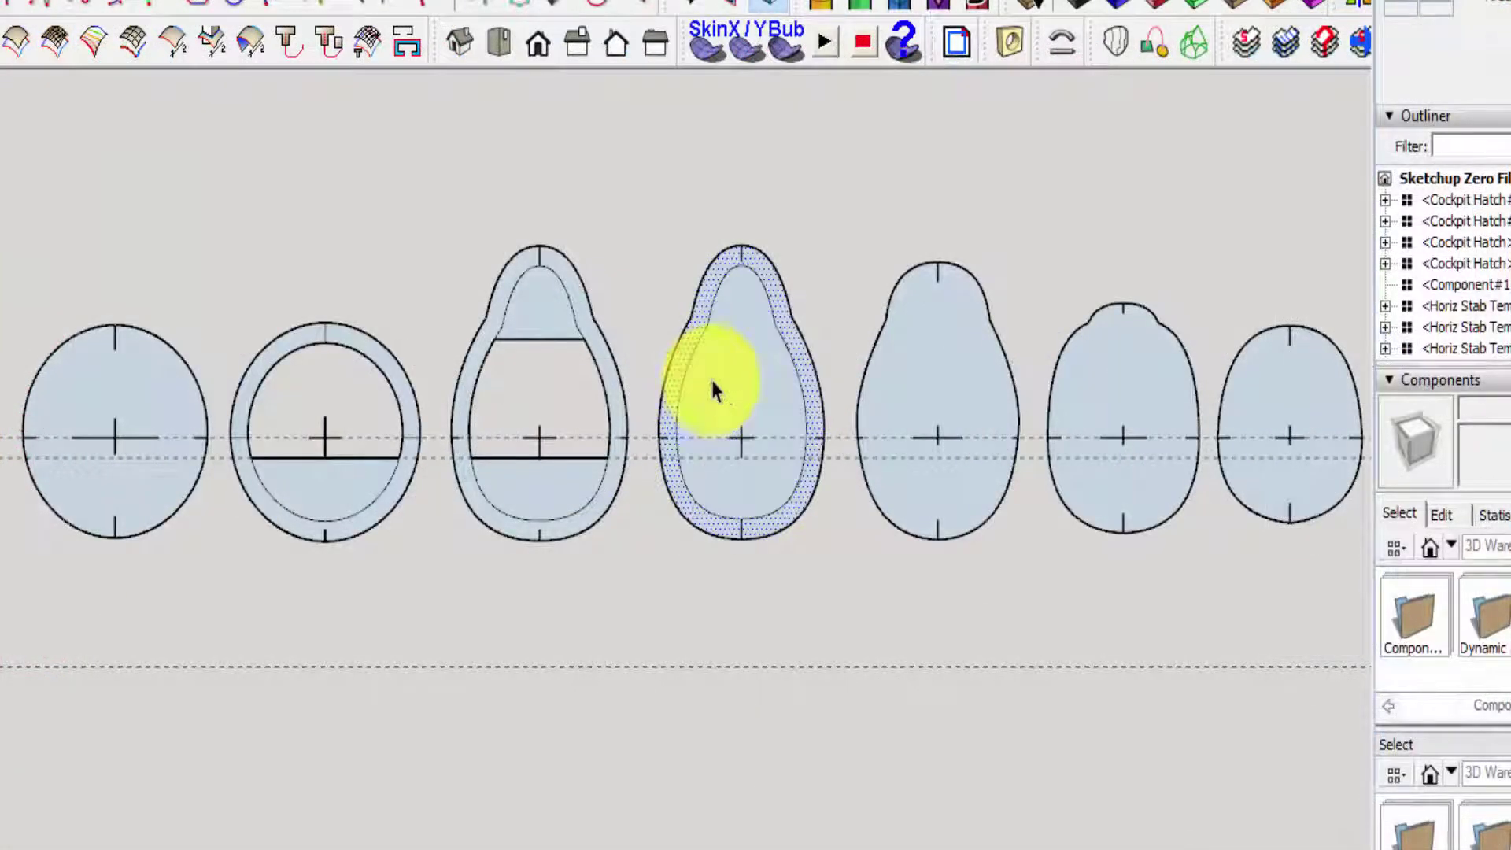
pyautogui.click(728, 375)
pyautogui.press('Delete')
# - Draw two crossbars across this former's opening and delete the inner face between them
pyautogui.press('l')
pyautogui.scroll(3, 617, 327)
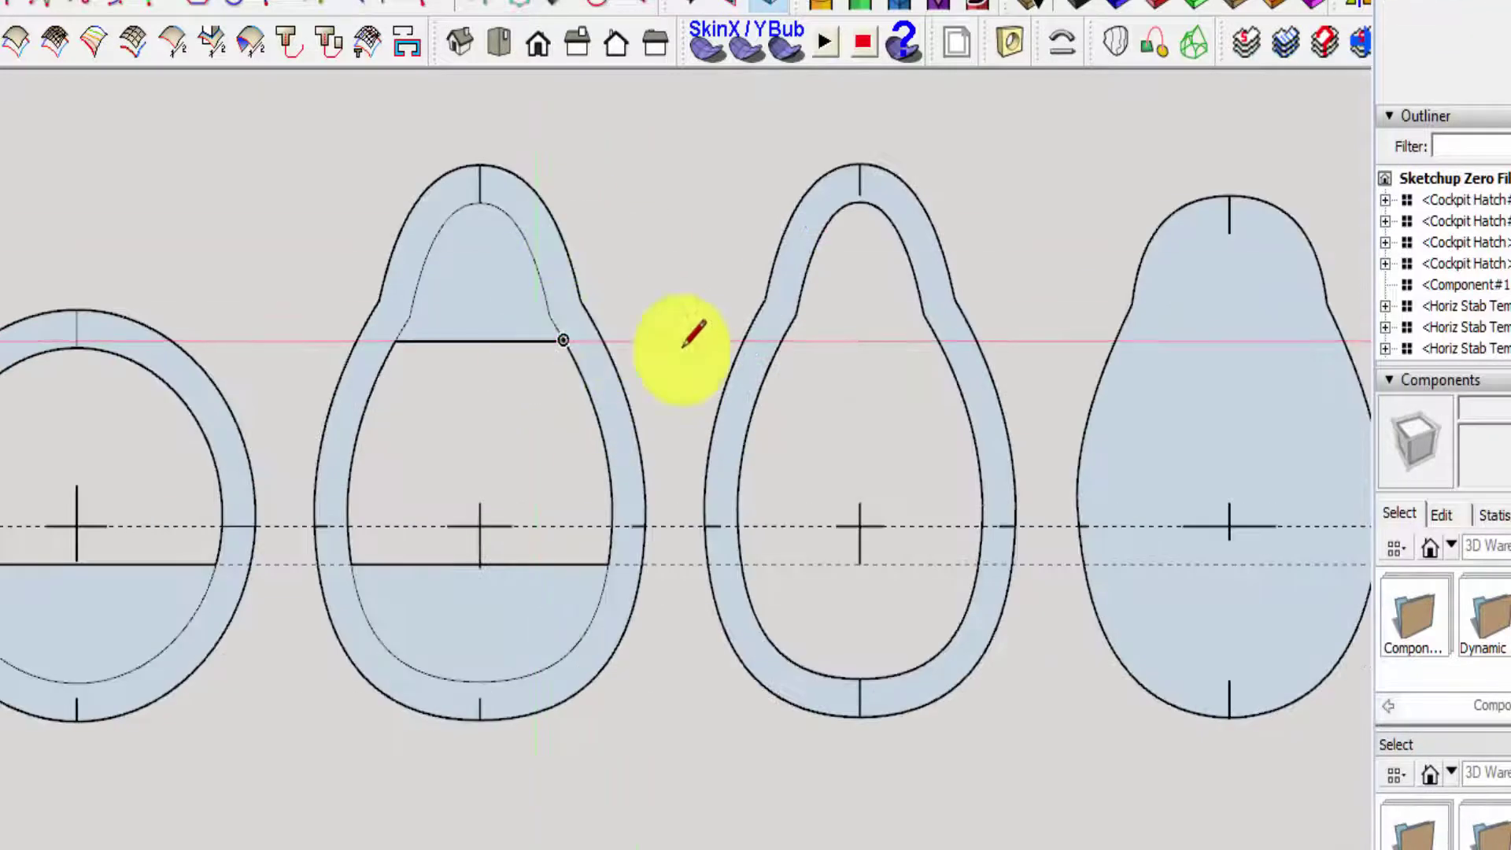
pyautogui.click(781, 344)
pyautogui.click(931, 337)
pyautogui.scroll(3, 793, 616)
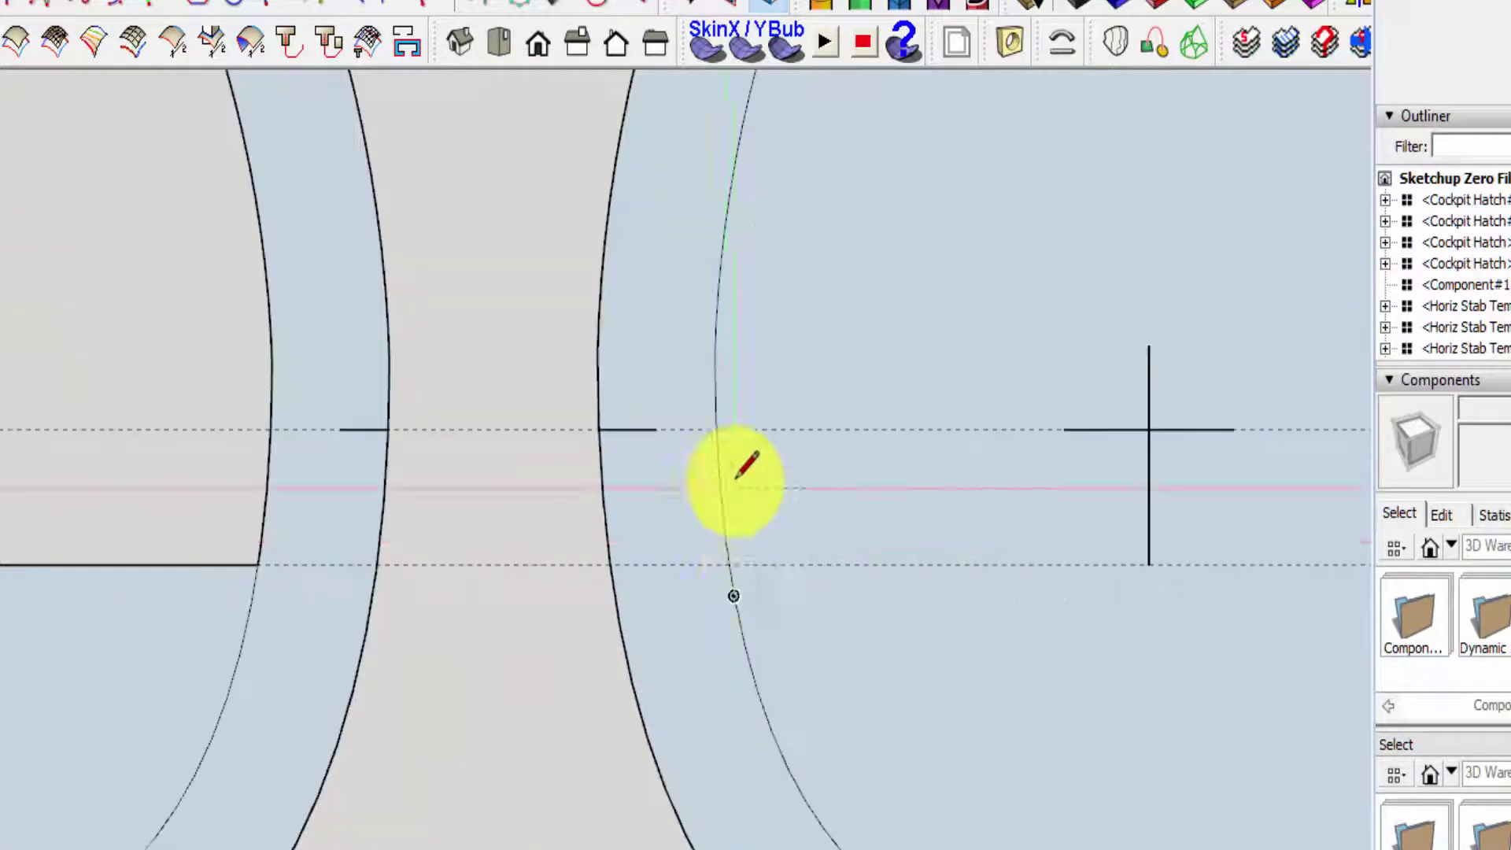
pyautogui.click(731, 560)
pyautogui.keyDown('shift'); pyautogui.moveTo(537, 511); pyautogui.dragTo(261, 500, button='middle'); pyautogui.keyUp('shift')
pyautogui.scroll(3, 955, 542)
pyautogui.click(951, 543)
pyautogui.scroll(-4, 951, 543)
pyautogui.press('space')
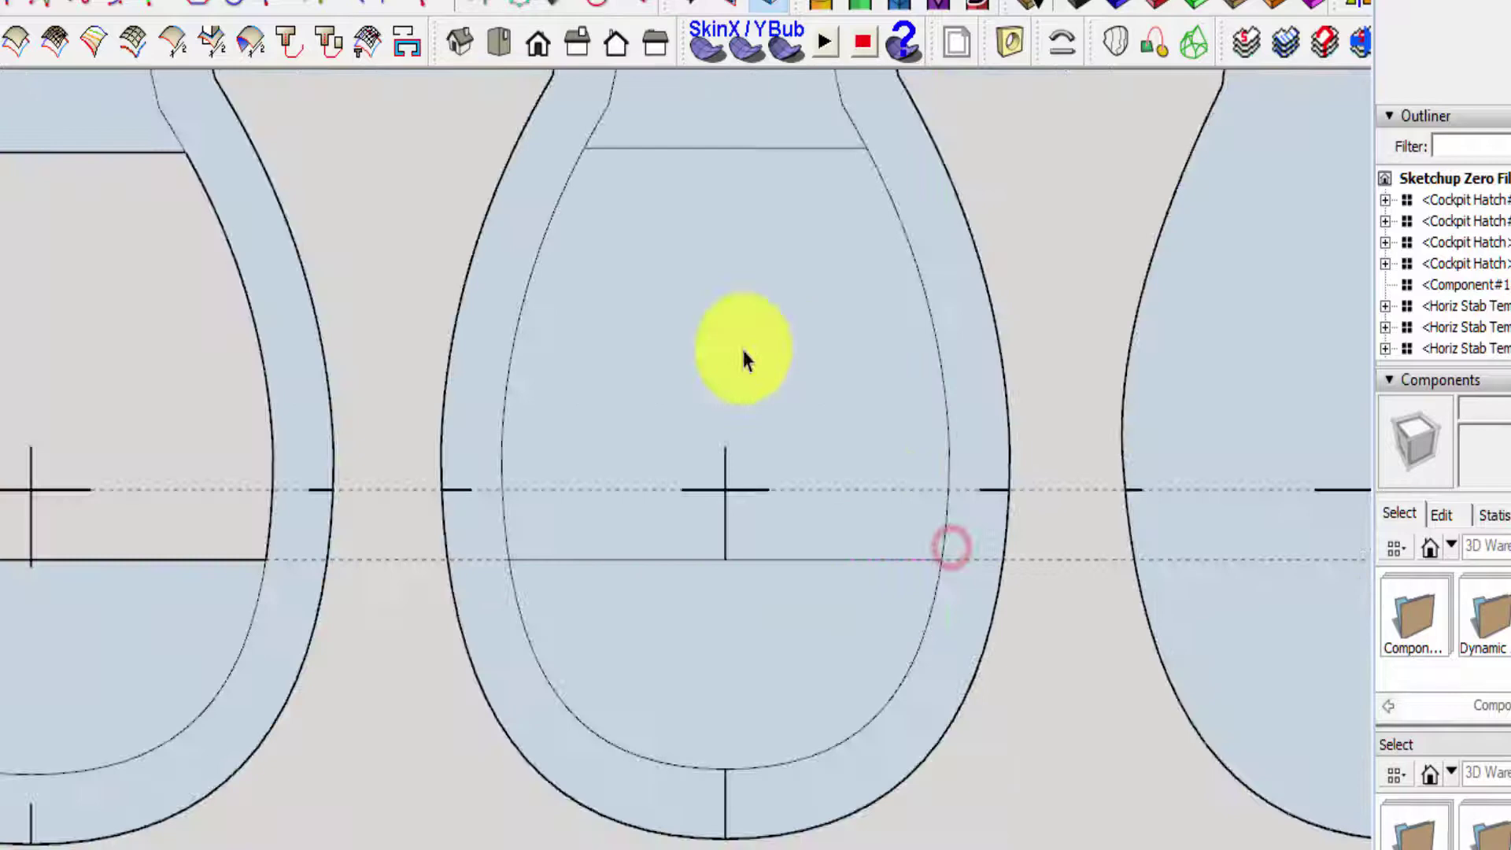
pyautogui.click(740, 348)
pyautogui.press('Delete')
pyautogui.scroll(-5, 485, 391)
pyautogui.scroll(2, 865, 393)
# - Hollow the second egg former into a 10 mm rim by offsetting and removing its centre
pyautogui.click(791, 443)
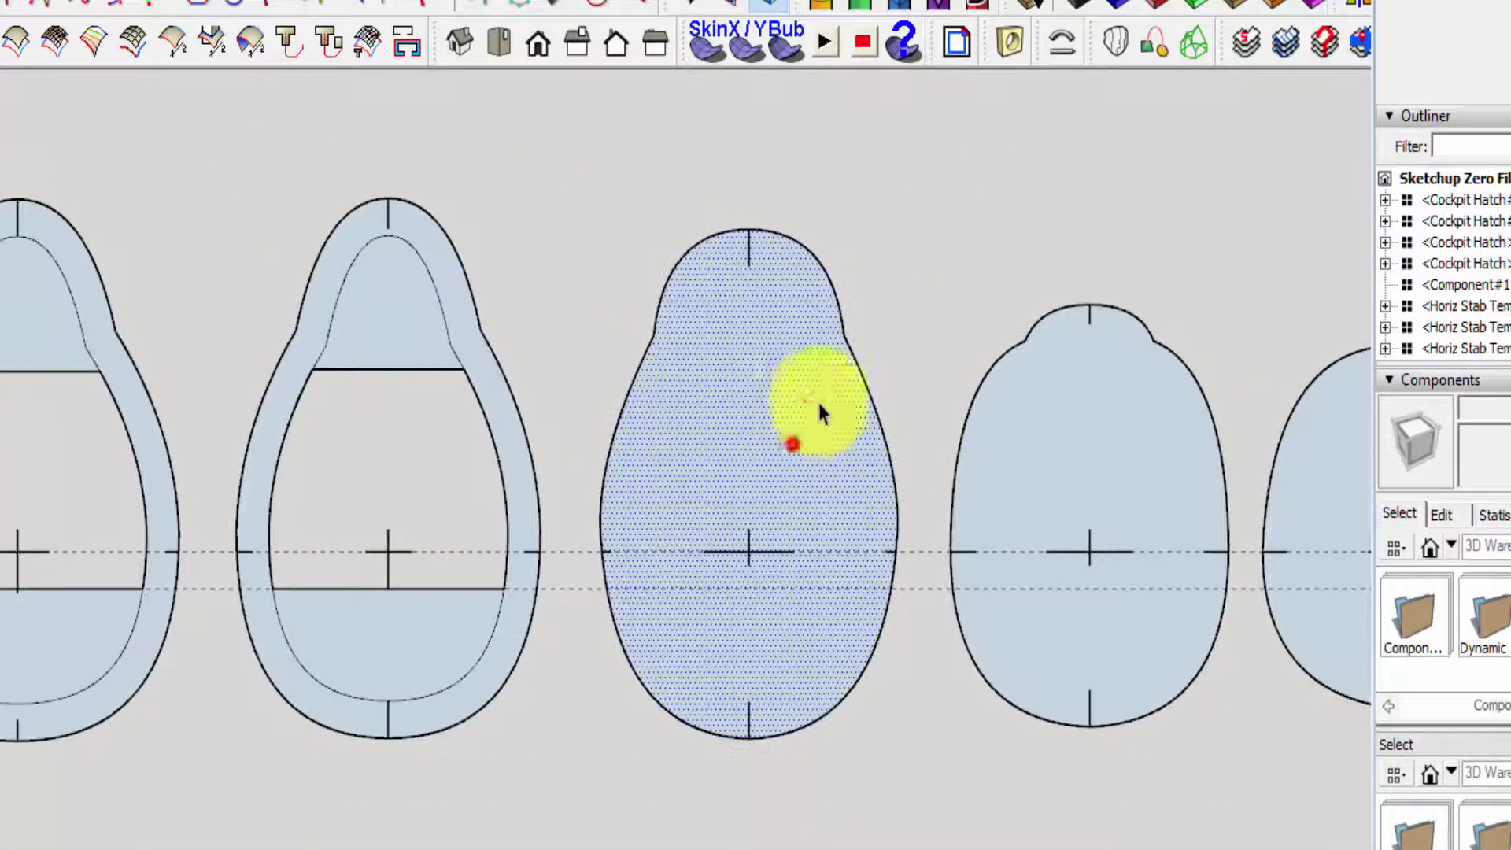
pyautogui.click(646, 421)
pyautogui.click(668, 421)
pyautogui.press('space')
pyautogui.click(749, 456)
pyautogui.press('Delete')
# - Draw upper and lower crossbars across the second former's ring
pyautogui.press('l')
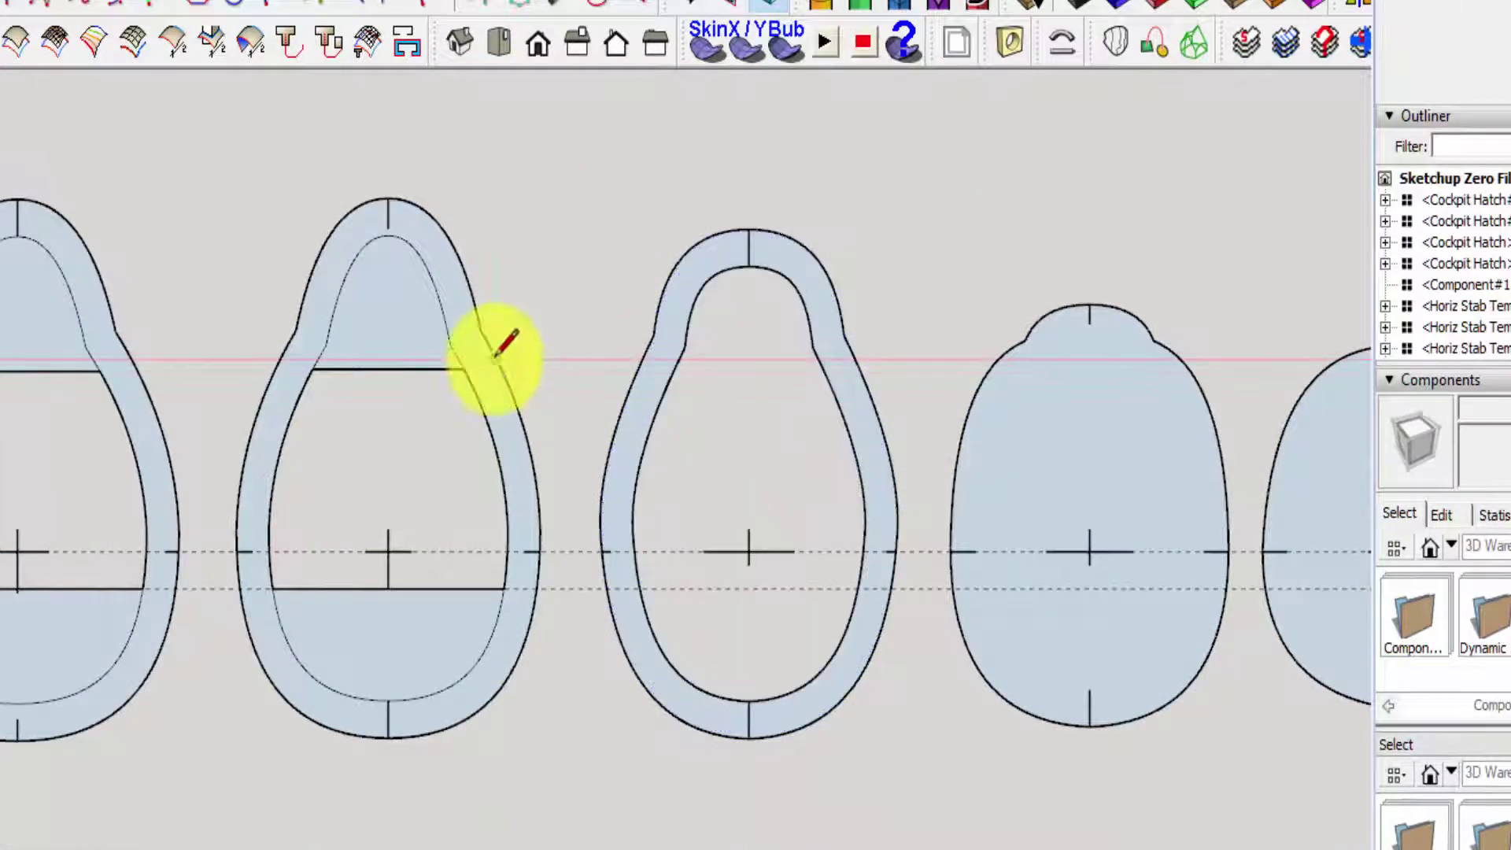
pyautogui.scroll(2, 675, 364)
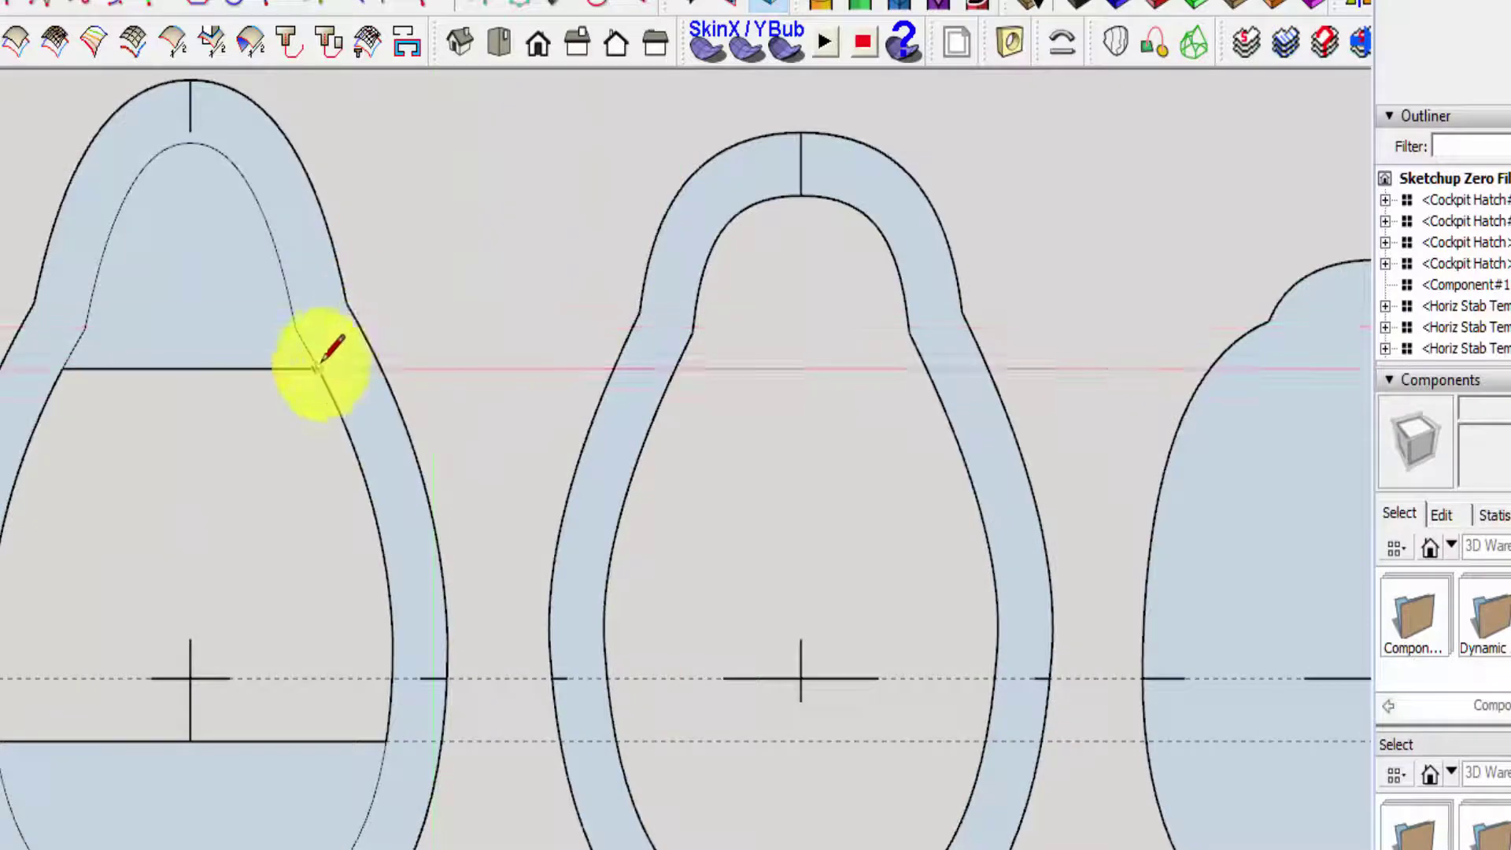
pyautogui.click(676, 363)
pyautogui.click(918, 361)
pyautogui.scroll(-3, 819, 617)
pyautogui.scroll(6, 725, 506)
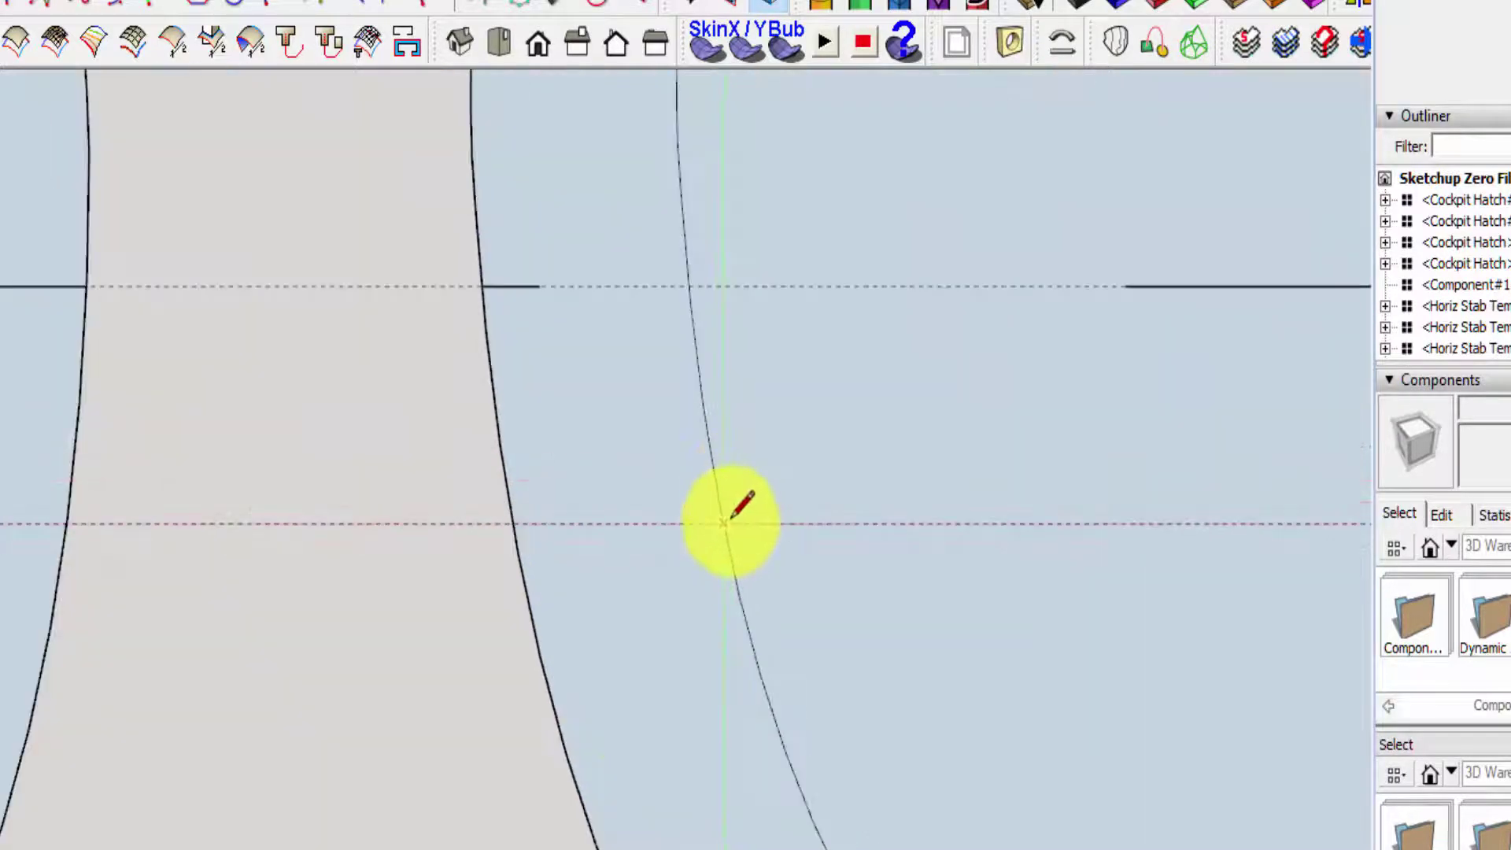
pyautogui.click(725, 522)
pyautogui.scroll(-5, 725, 521)
pyautogui.scroll(5, 1190, 523)
pyautogui.click(1192, 525)
pyautogui.scroll(-3, 809, 327)
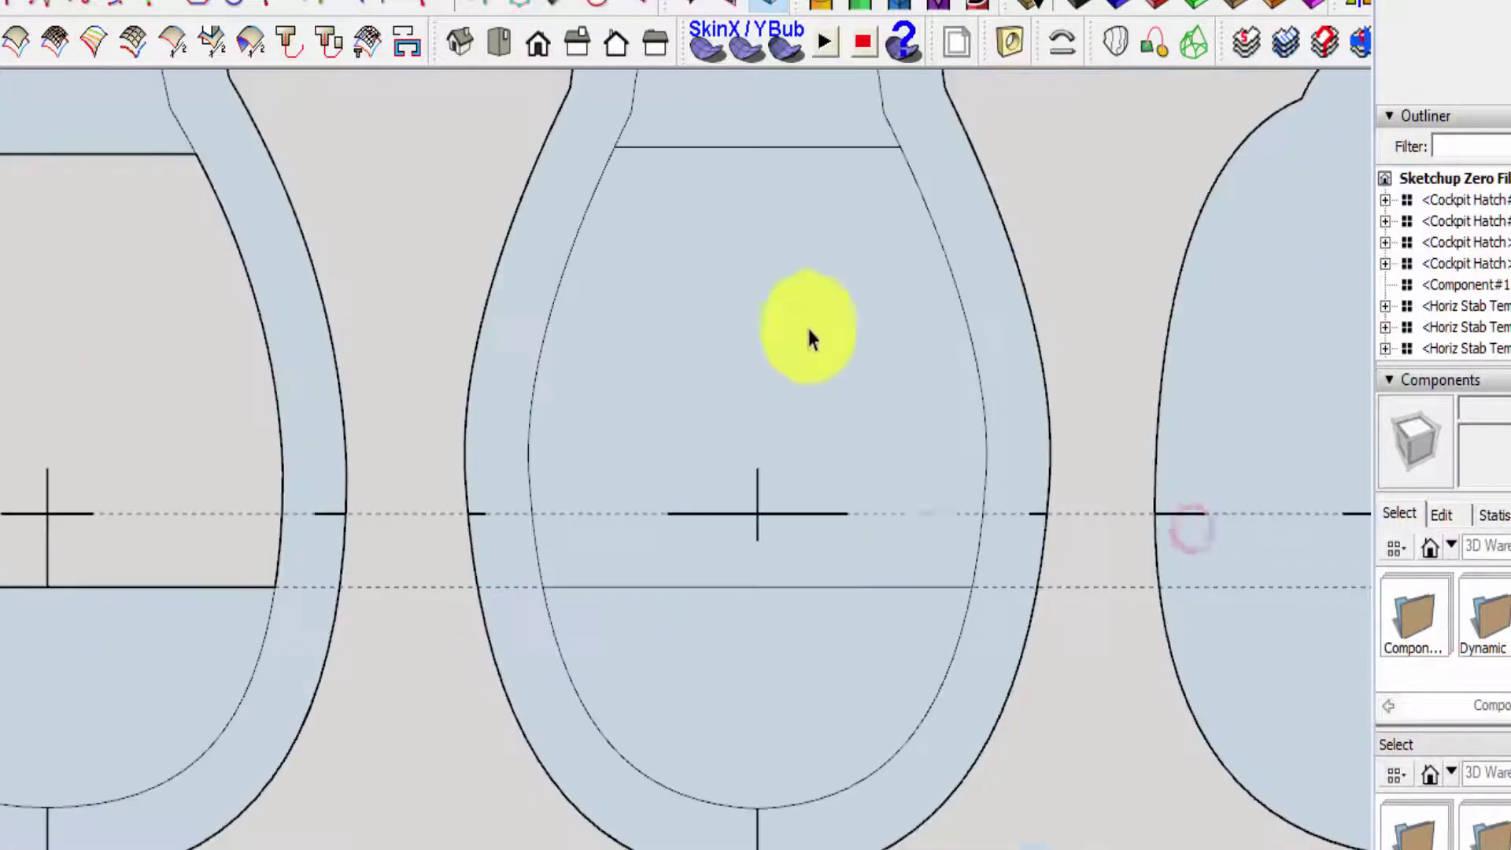
pyautogui.scroll(-2, 365, 688)
pyautogui.scroll(2, 737, 417)
pyautogui.press('space')
# - Hollow the bumped-top former into a 10 mm rim with an inward offset
pyautogui.click(737, 417)
pyautogui.press('f')
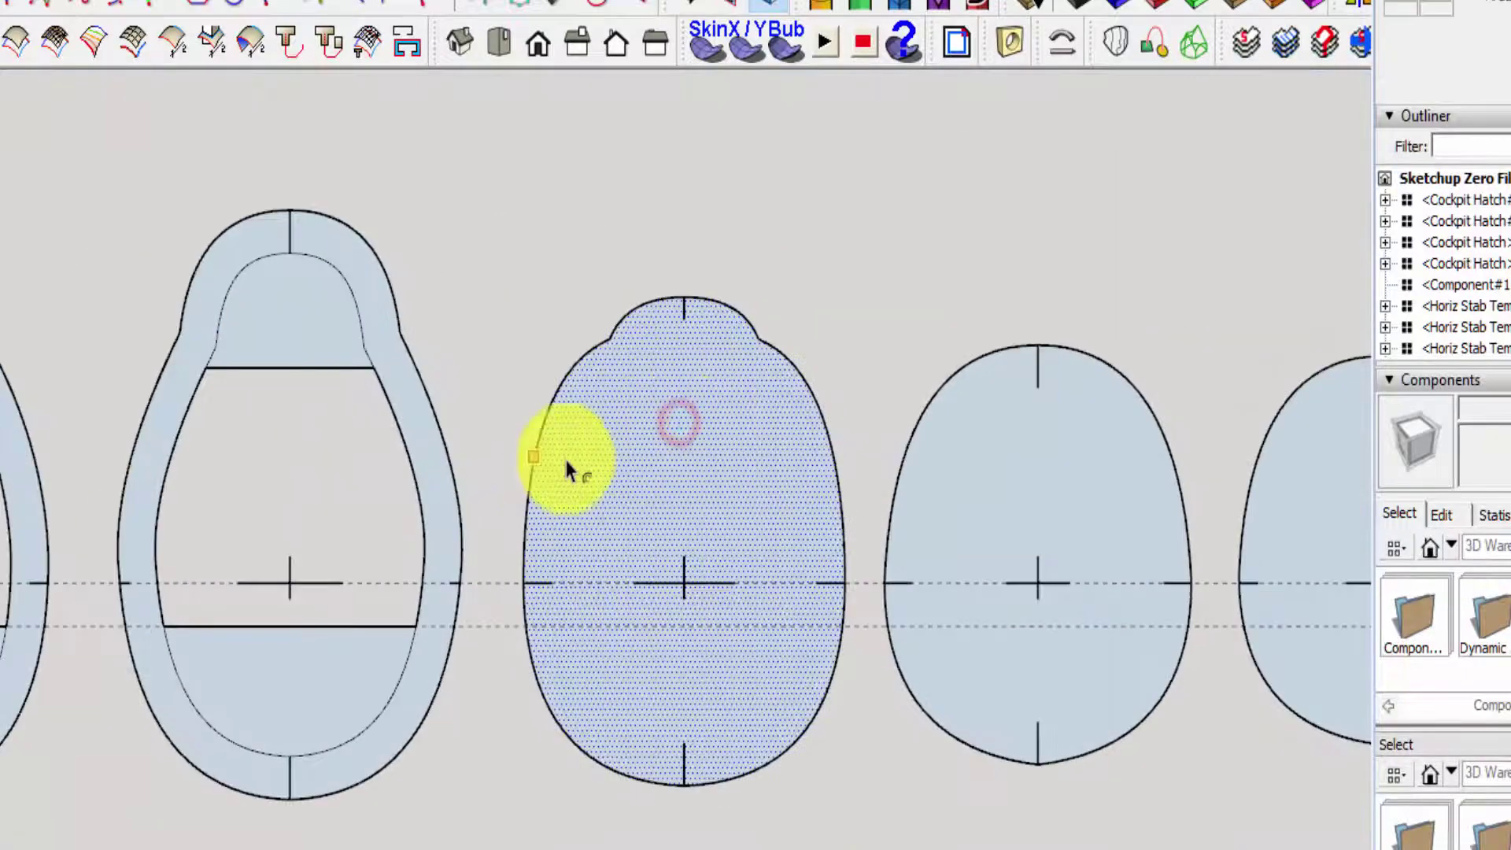
pyautogui.click(573, 391)
pyautogui.click(612, 417)
pyautogui.press('space')
pyautogui.click(673, 468)
# - Add two crossbars across the bumped-top former and remove the leftover inner face
pyautogui.press('l')
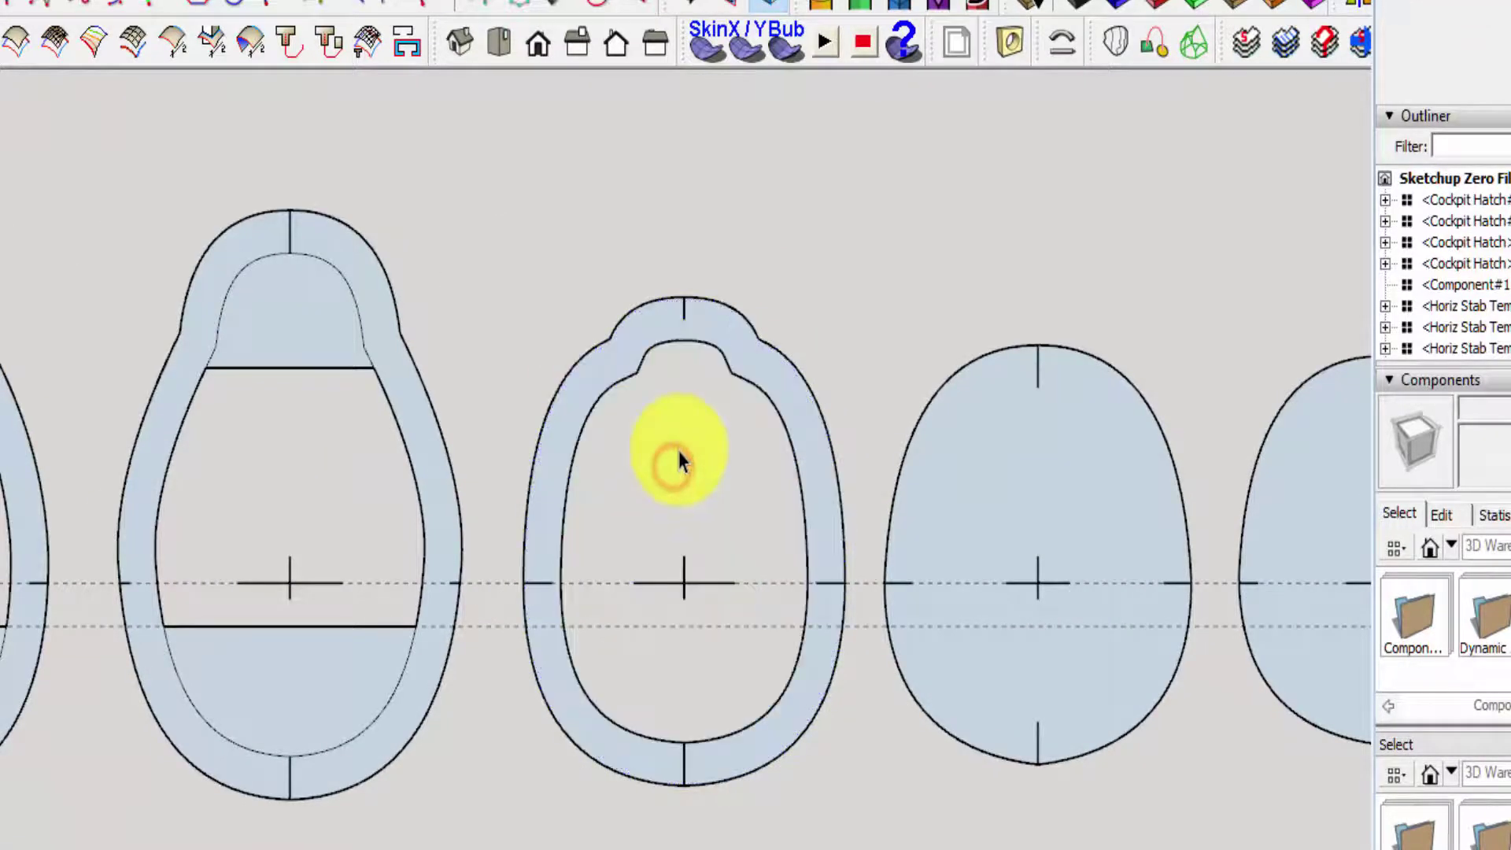
pyautogui.scroll(3, 691, 422)
pyautogui.click(546, 294)
pyautogui.scroll(-2, 836, 303)
pyautogui.click(836, 303)
pyautogui.scroll(3, 674, 606)
pyautogui.click(533, 590)
pyautogui.scroll(4, 1188, 594)
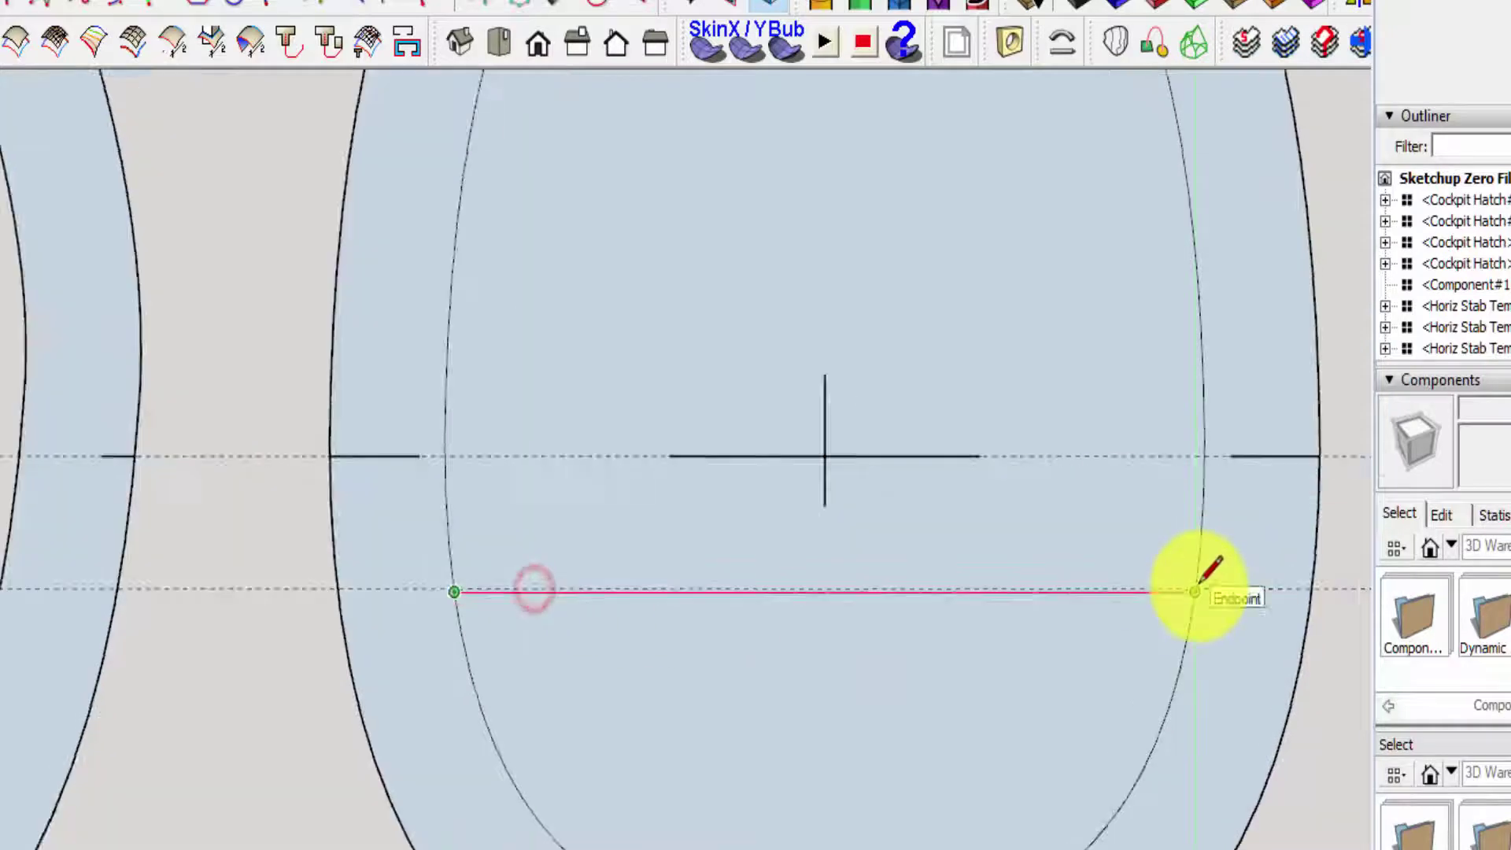
pyautogui.click(1188, 598)
pyautogui.scroll(-3, 1188, 598)
pyautogui.scroll(-3, 854, 547)
pyautogui.press('space')
pyautogui.click(757, 410)
pyautogui.click(783, 380)
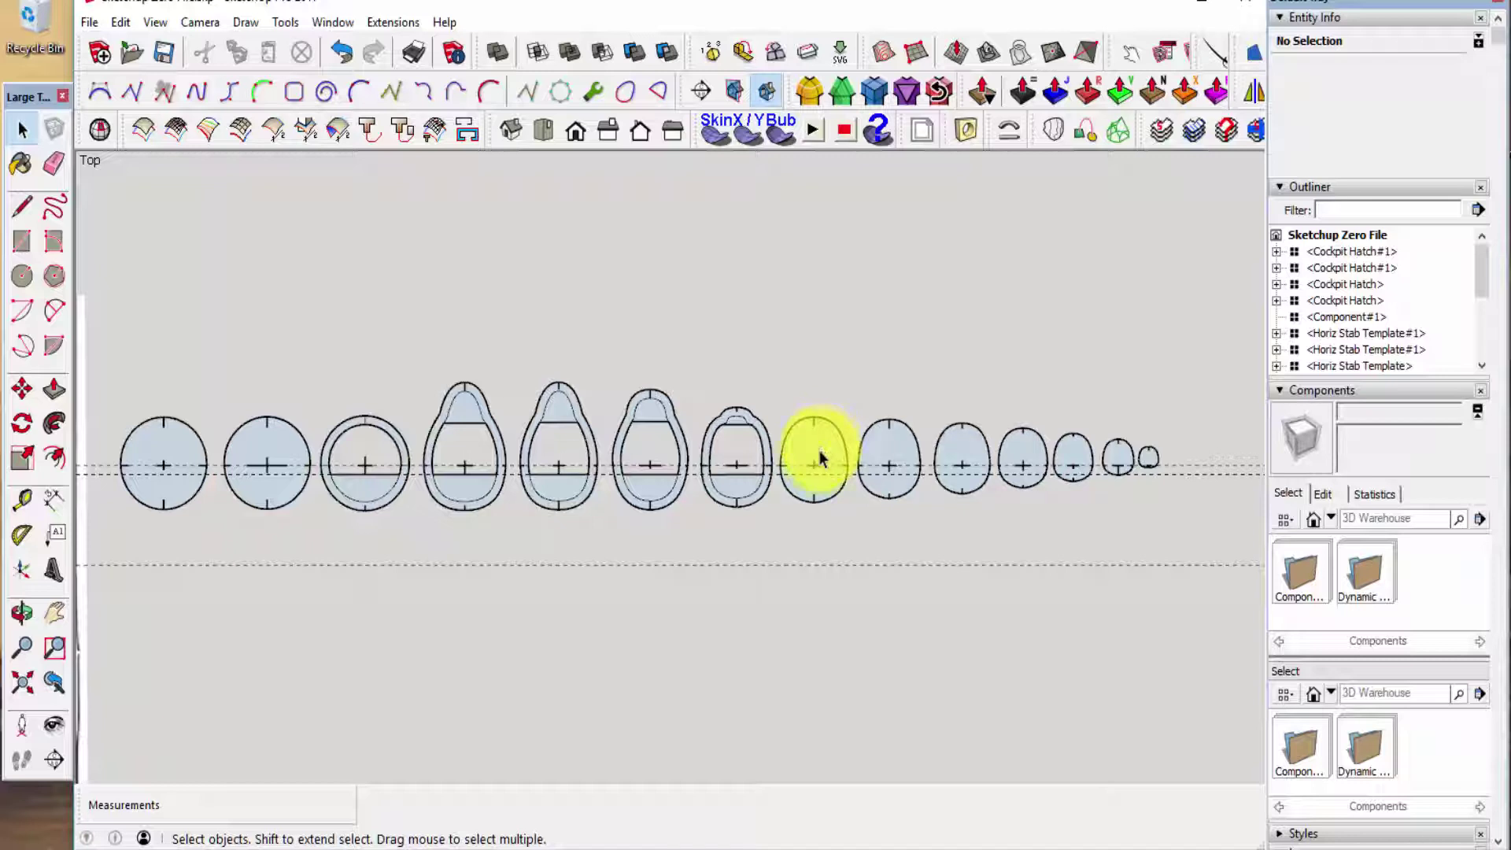
pyautogui.scroll(5, 810, 478)
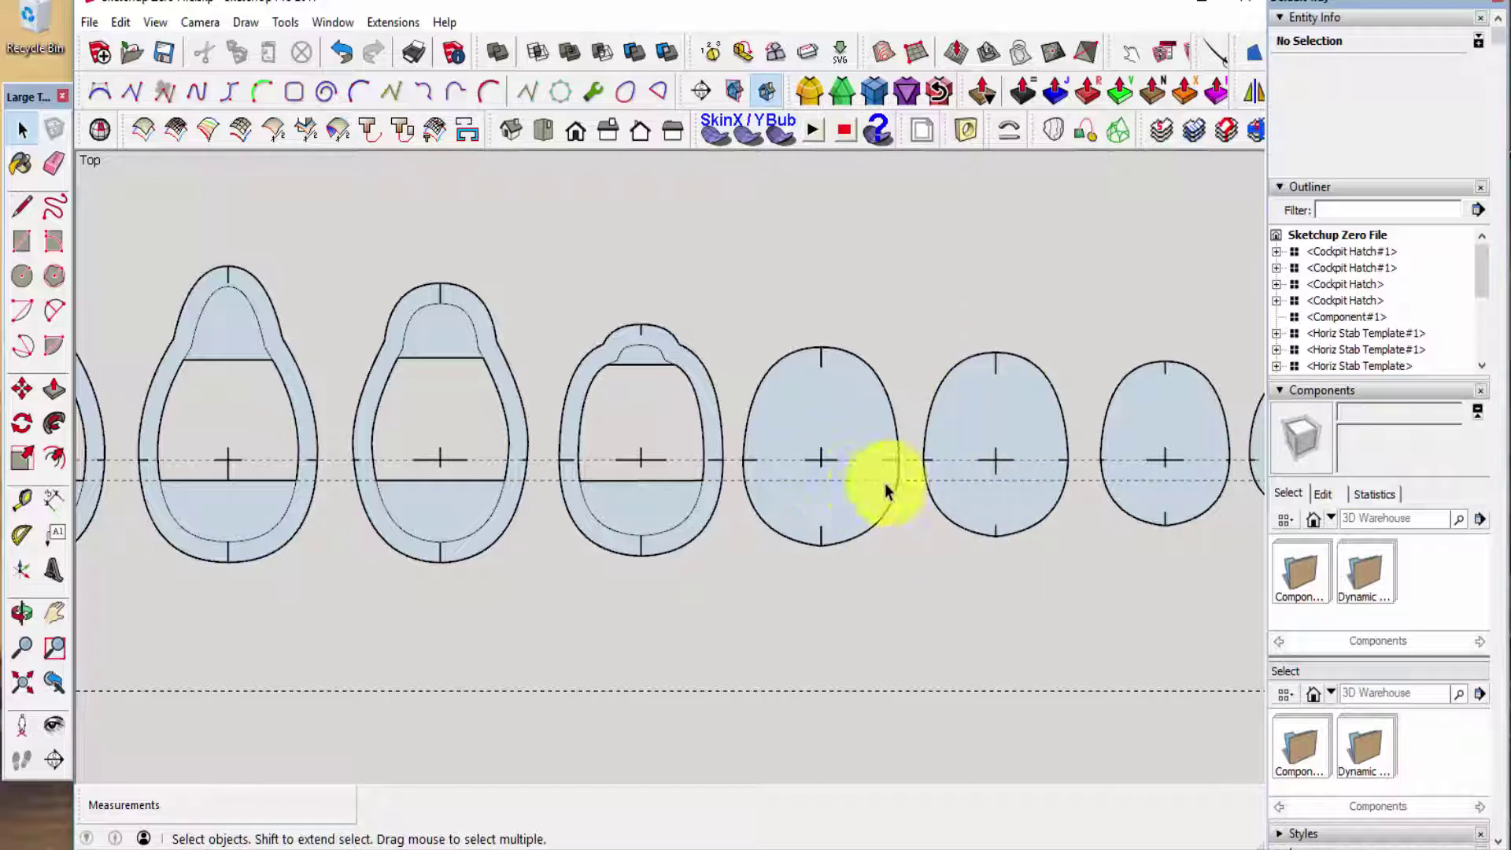
pyautogui.scroll(-2, 554, 447)
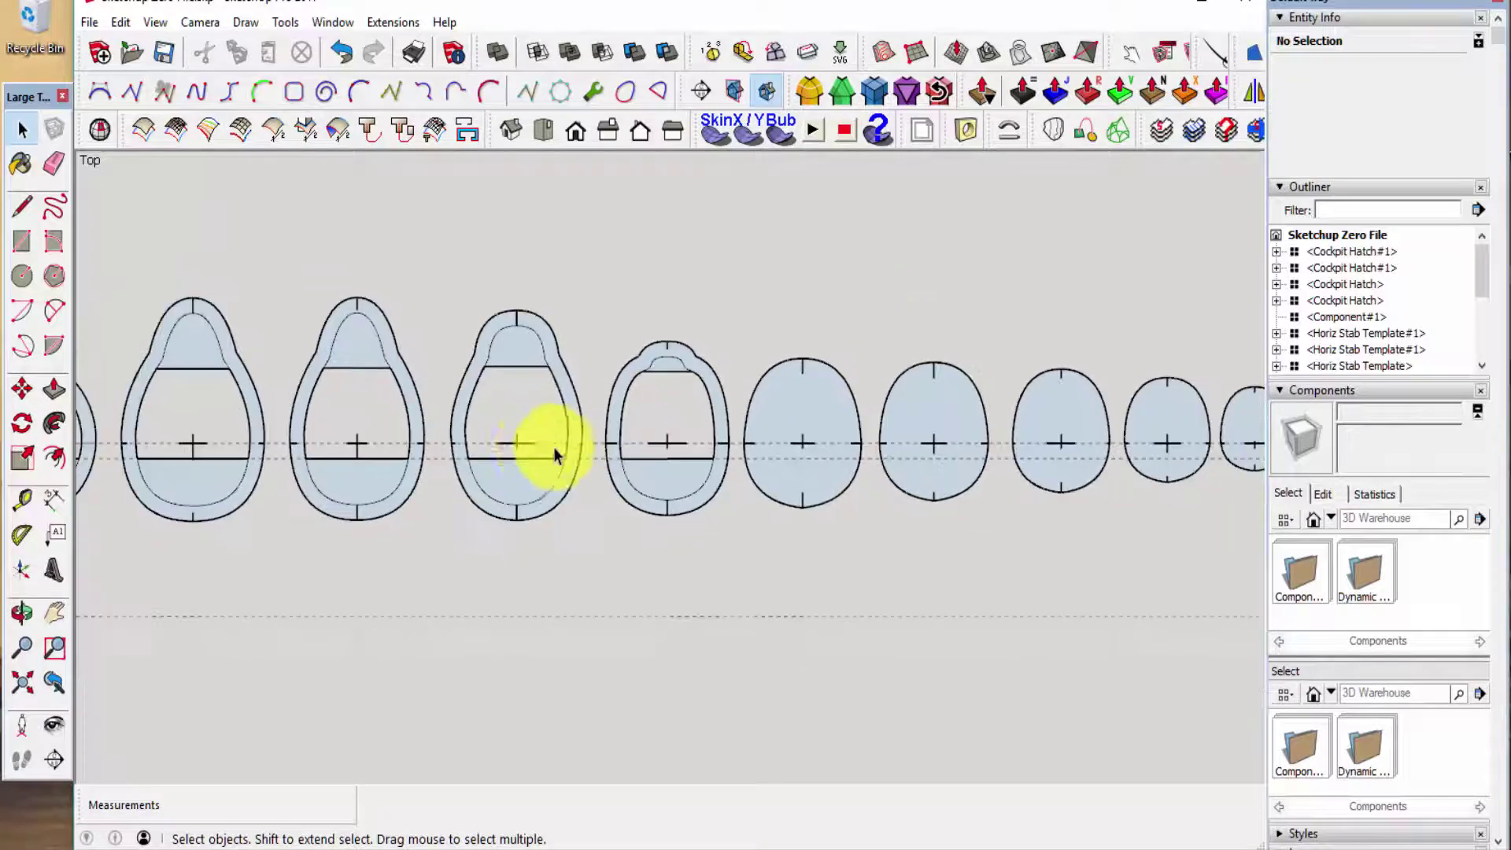
pyautogui.scroll(-2, 354, 450)
pyautogui.scroll(-2, 281, 583)
pyautogui.scroll(-1, 284, 584)
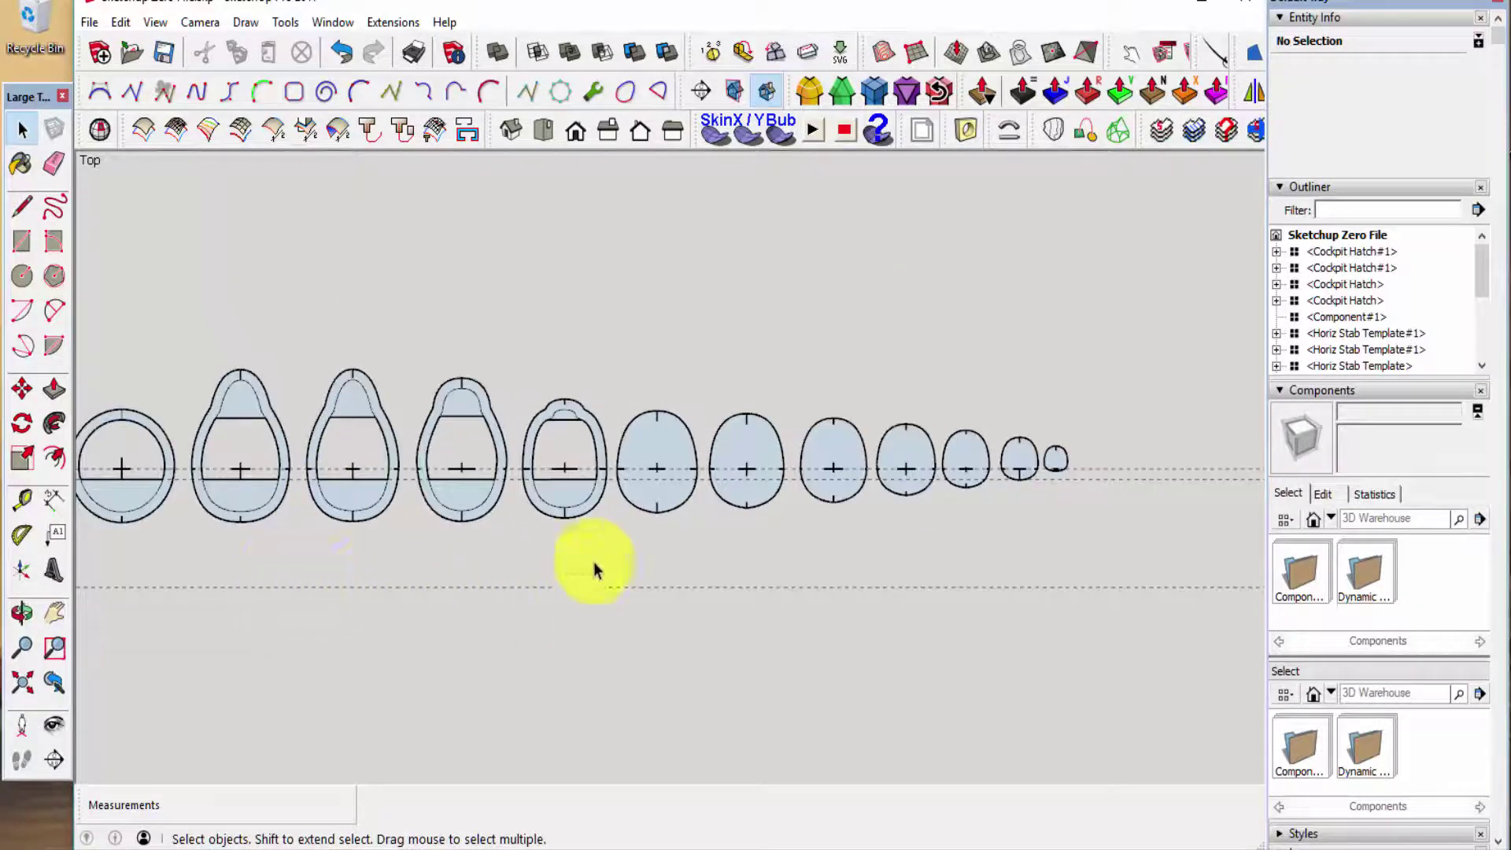
pyautogui.scroll(1, 660, 509)
# - Offset the fifth former's outline inward by 10 mm and delete the inner face, leaving a rim
pyautogui.scroll(1, 661, 511)
pyautogui.click(645, 435)
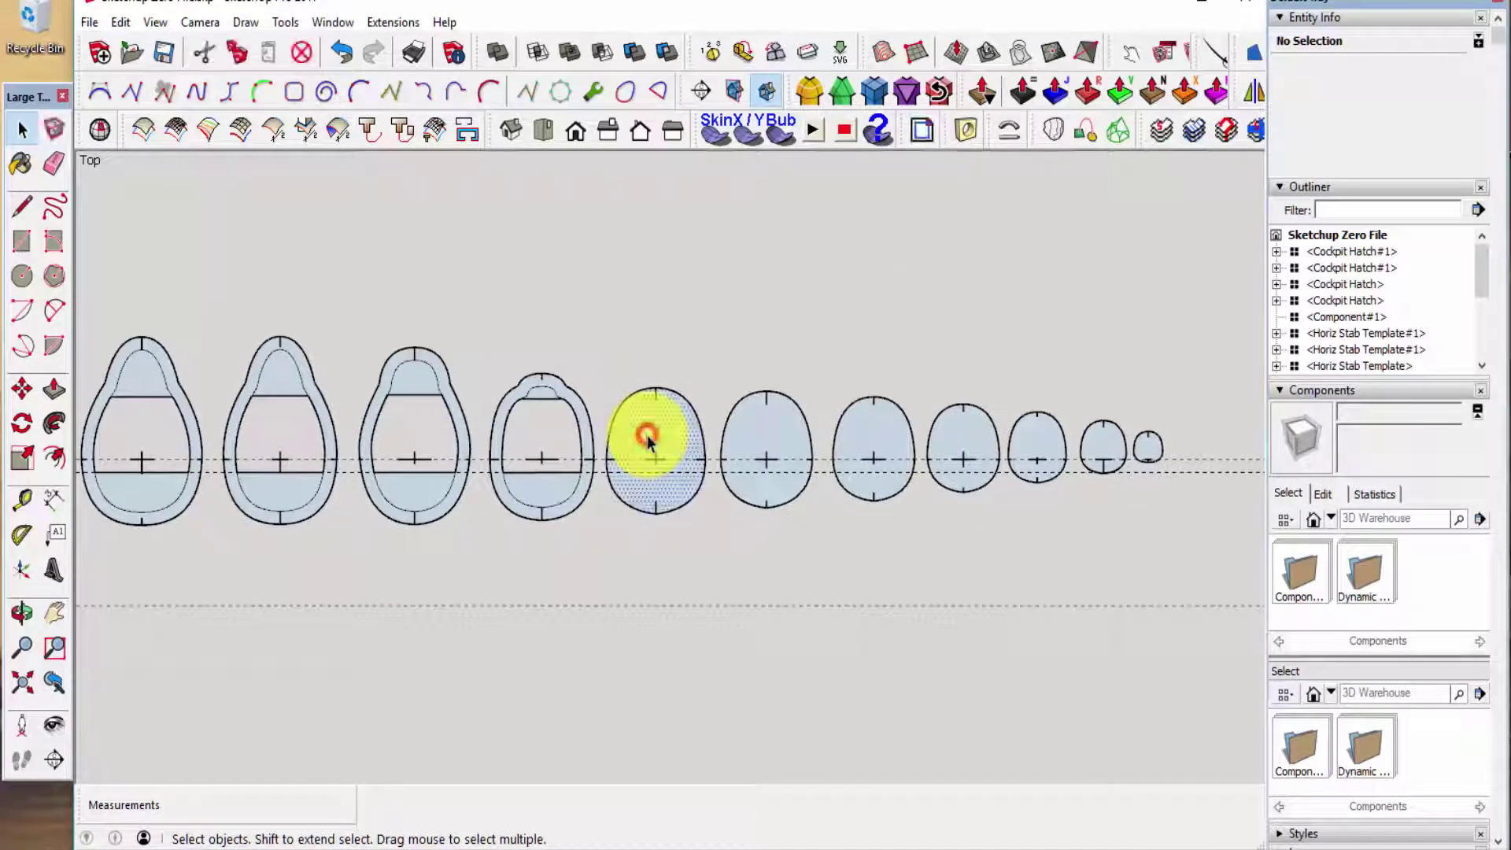
pyautogui.click(47, 497)
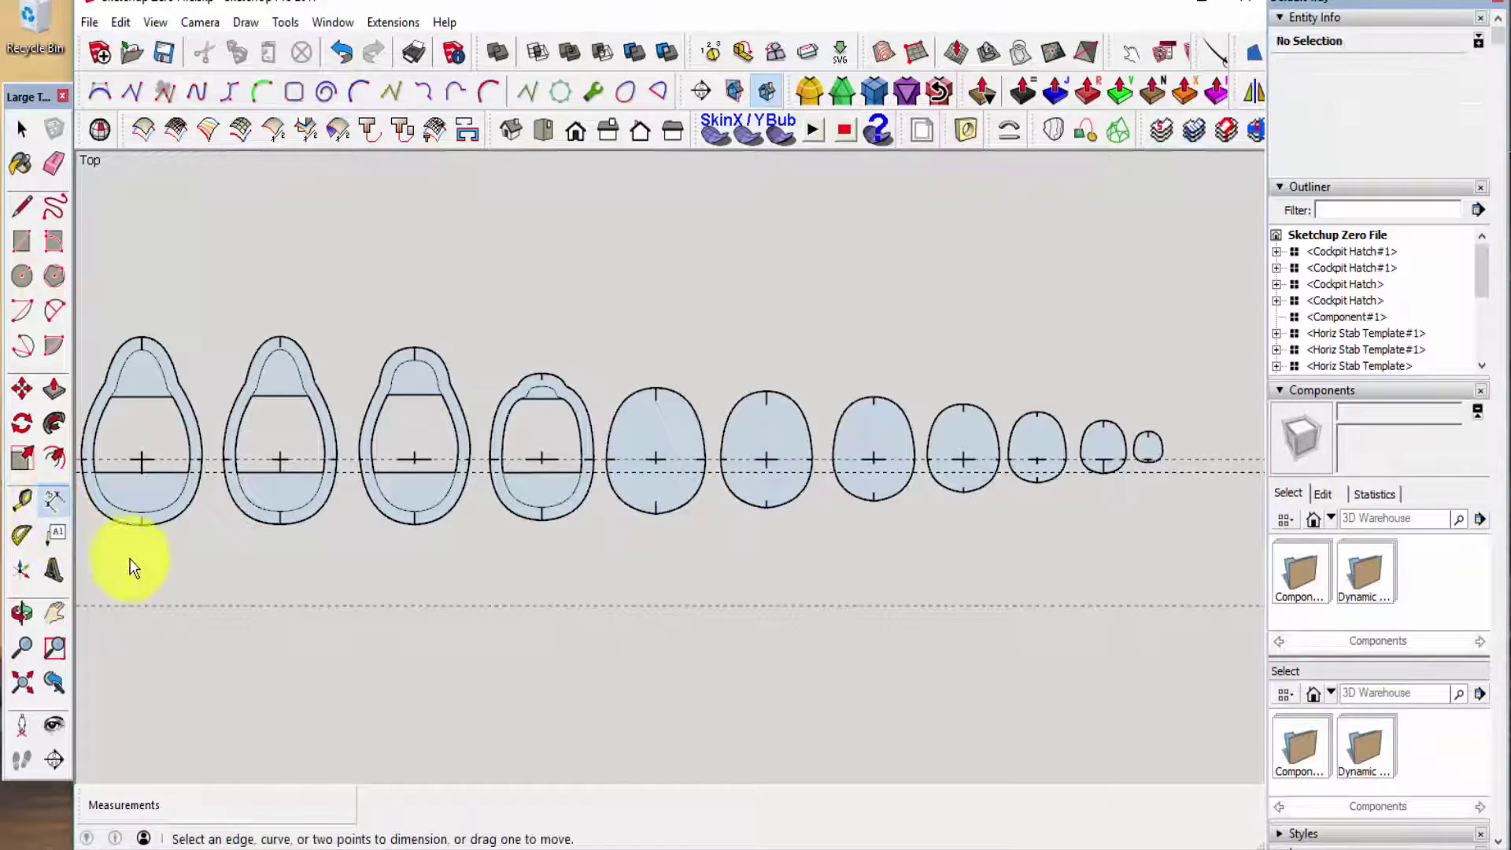
pyautogui.click(52, 456)
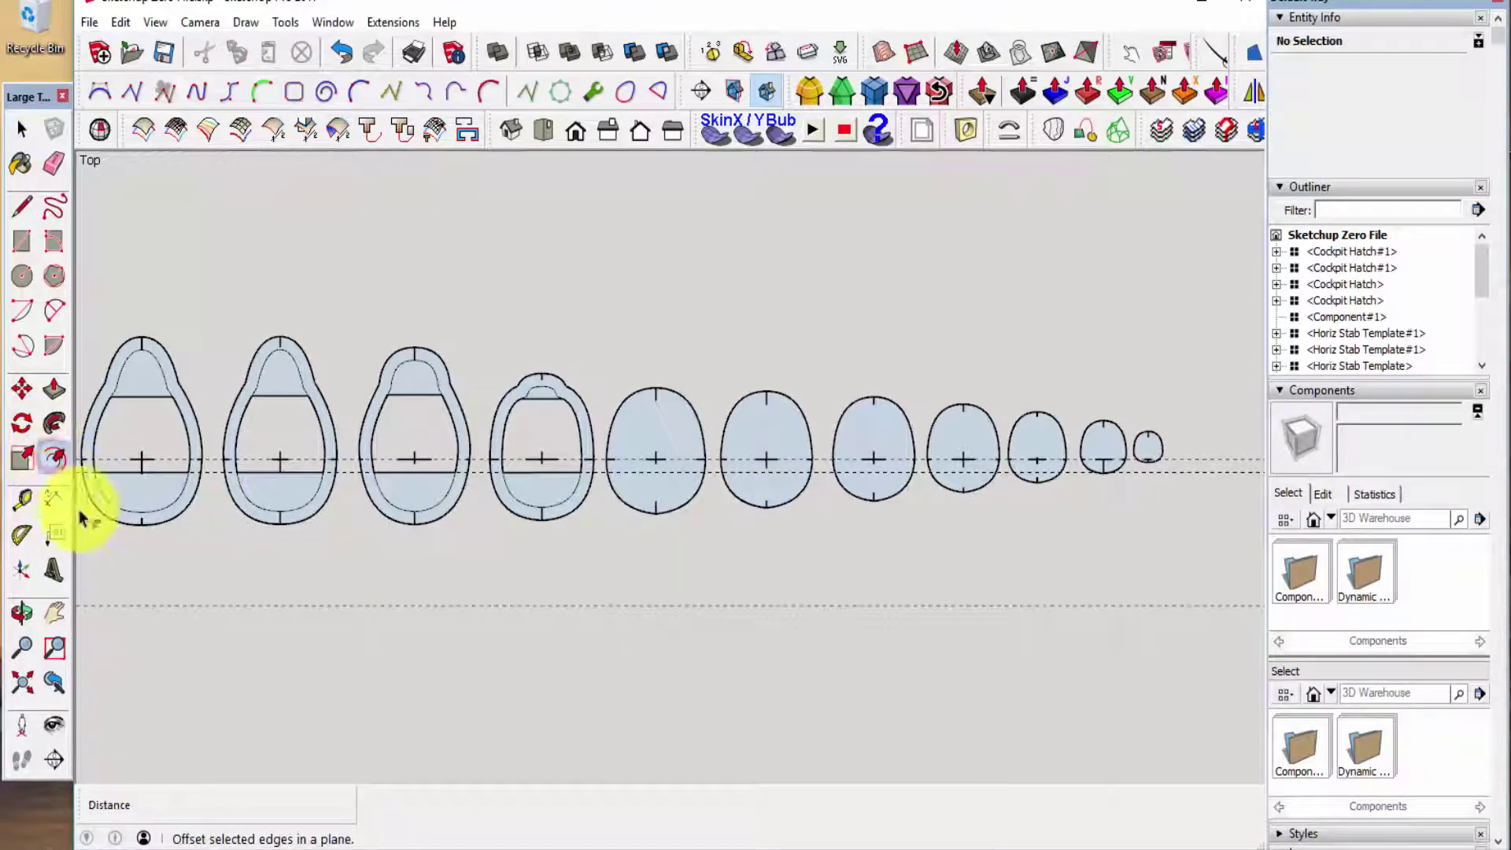
pyautogui.press('space')
pyautogui.click(640, 406)
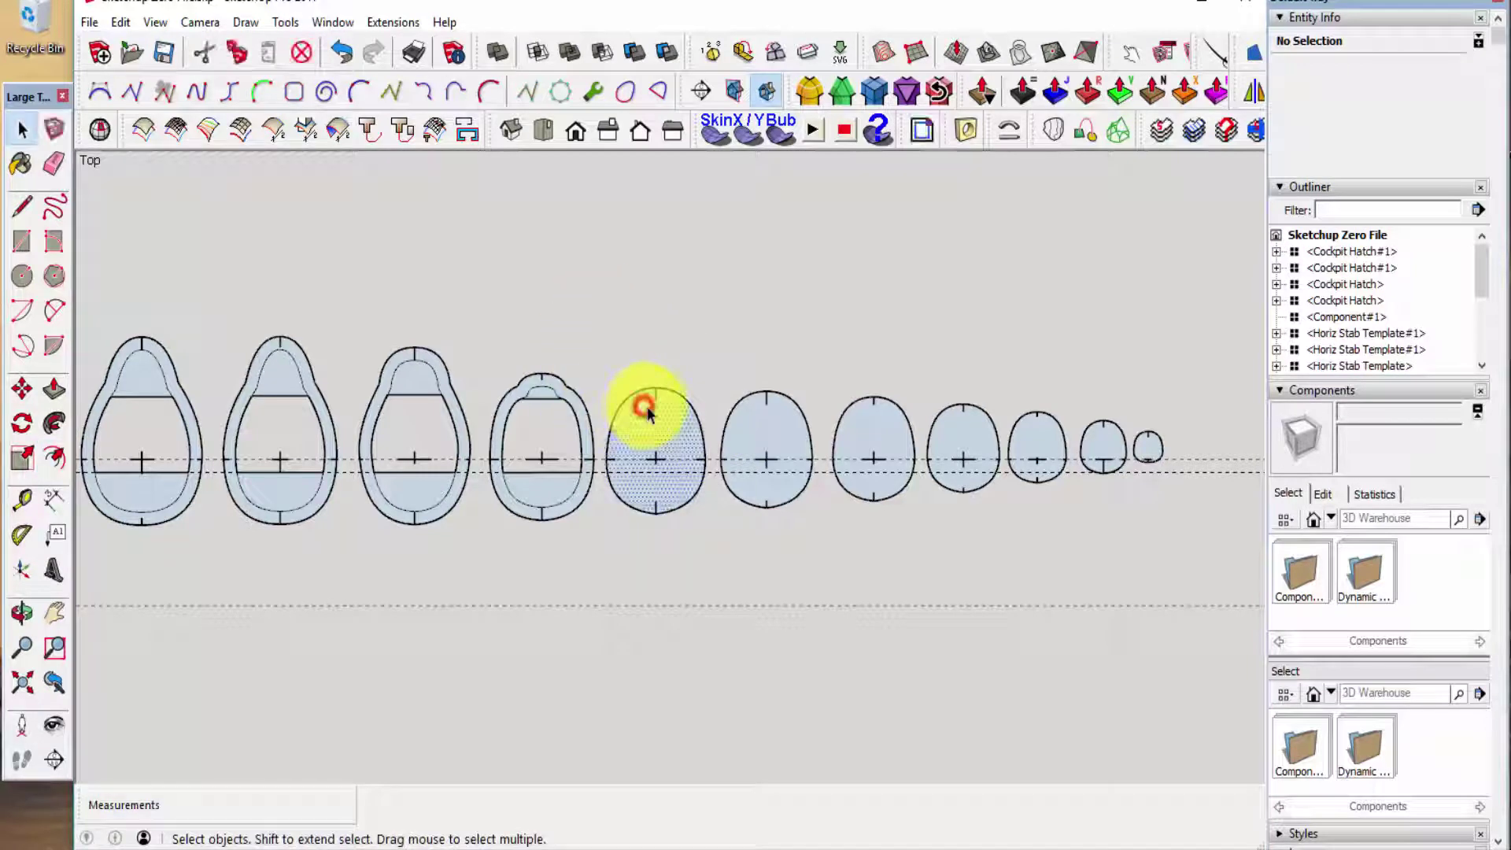
pyautogui.click(54, 456)
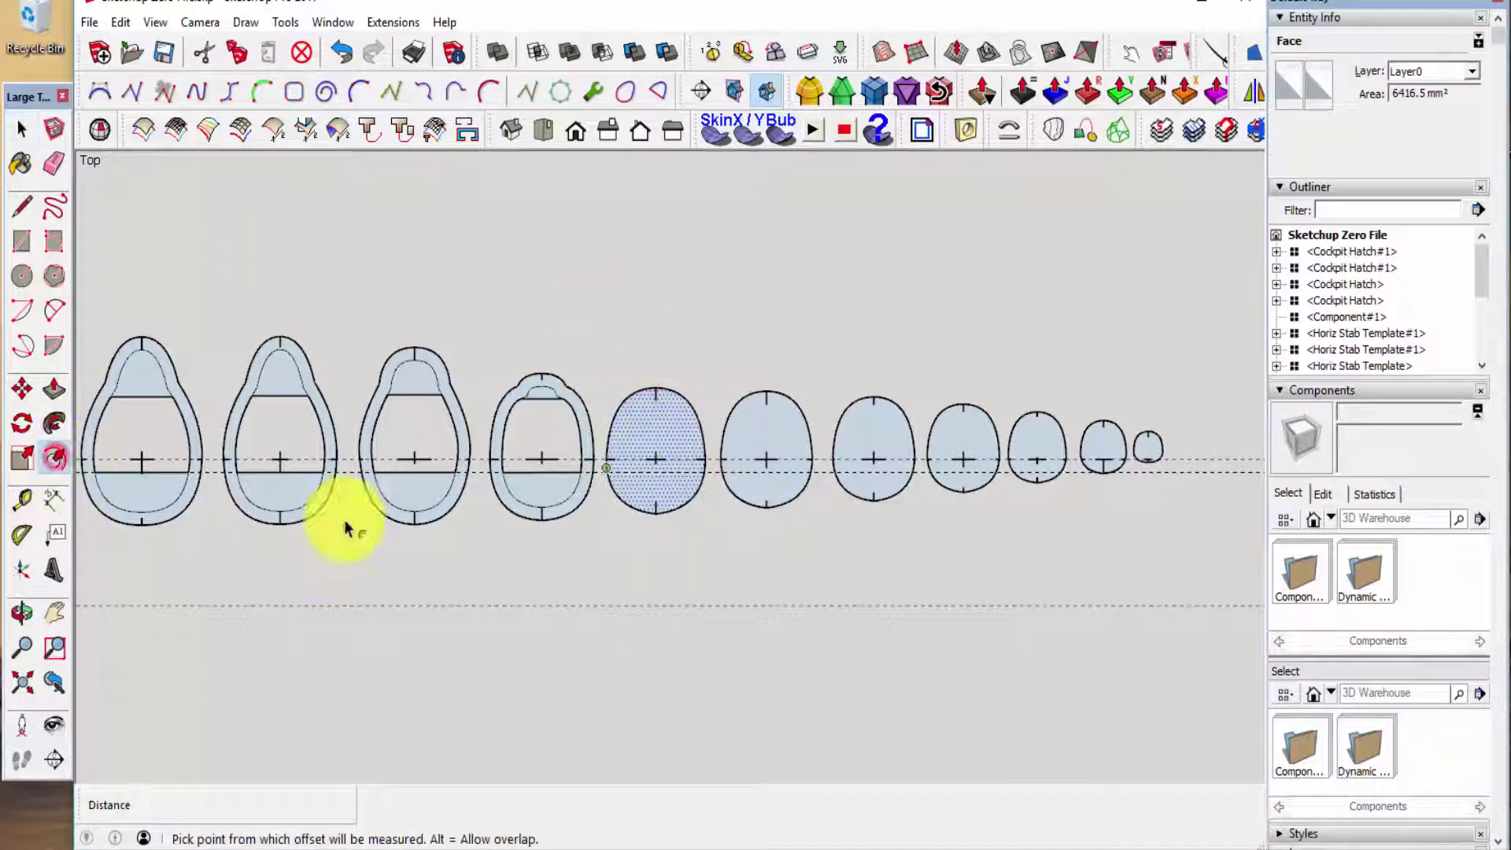
pyautogui.click(624, 412)
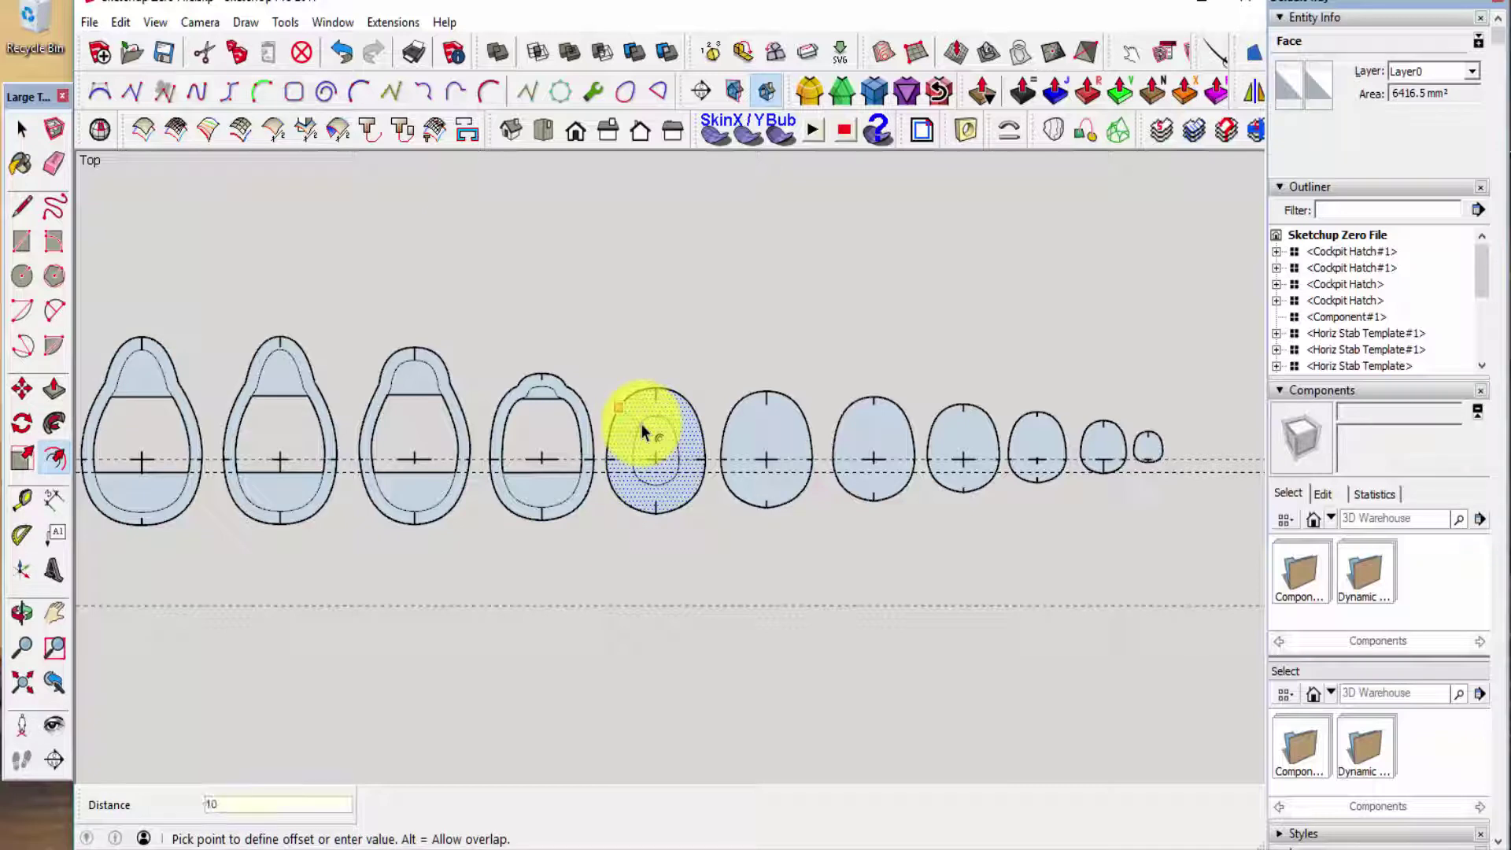
pyautogui.write('10')
pyautogui.press('Return')
pyautogui.press('space')
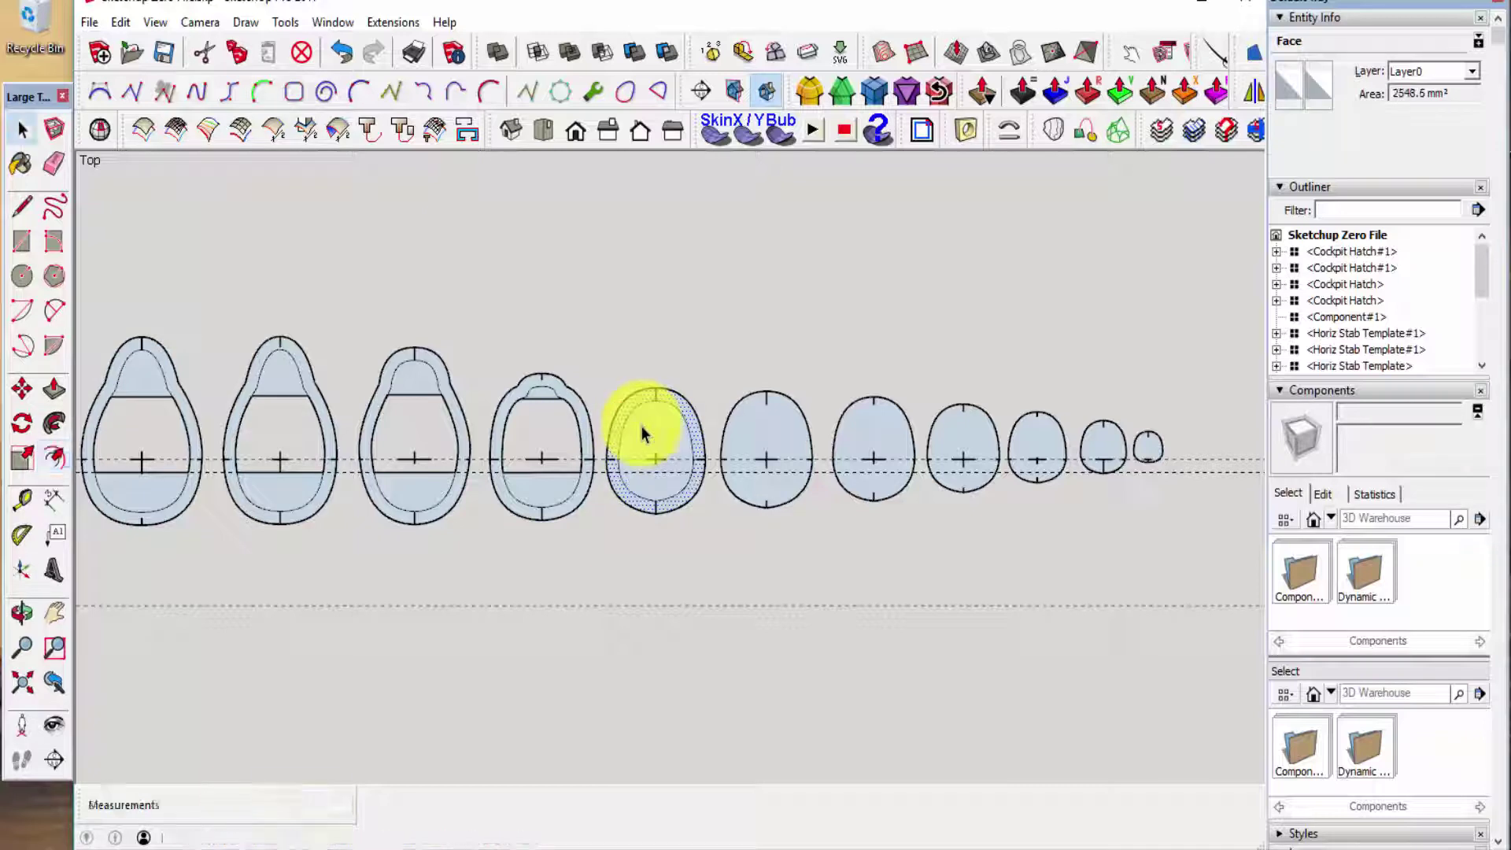
pyautogui.click(643, 427)
pyautogui.press('Delete')
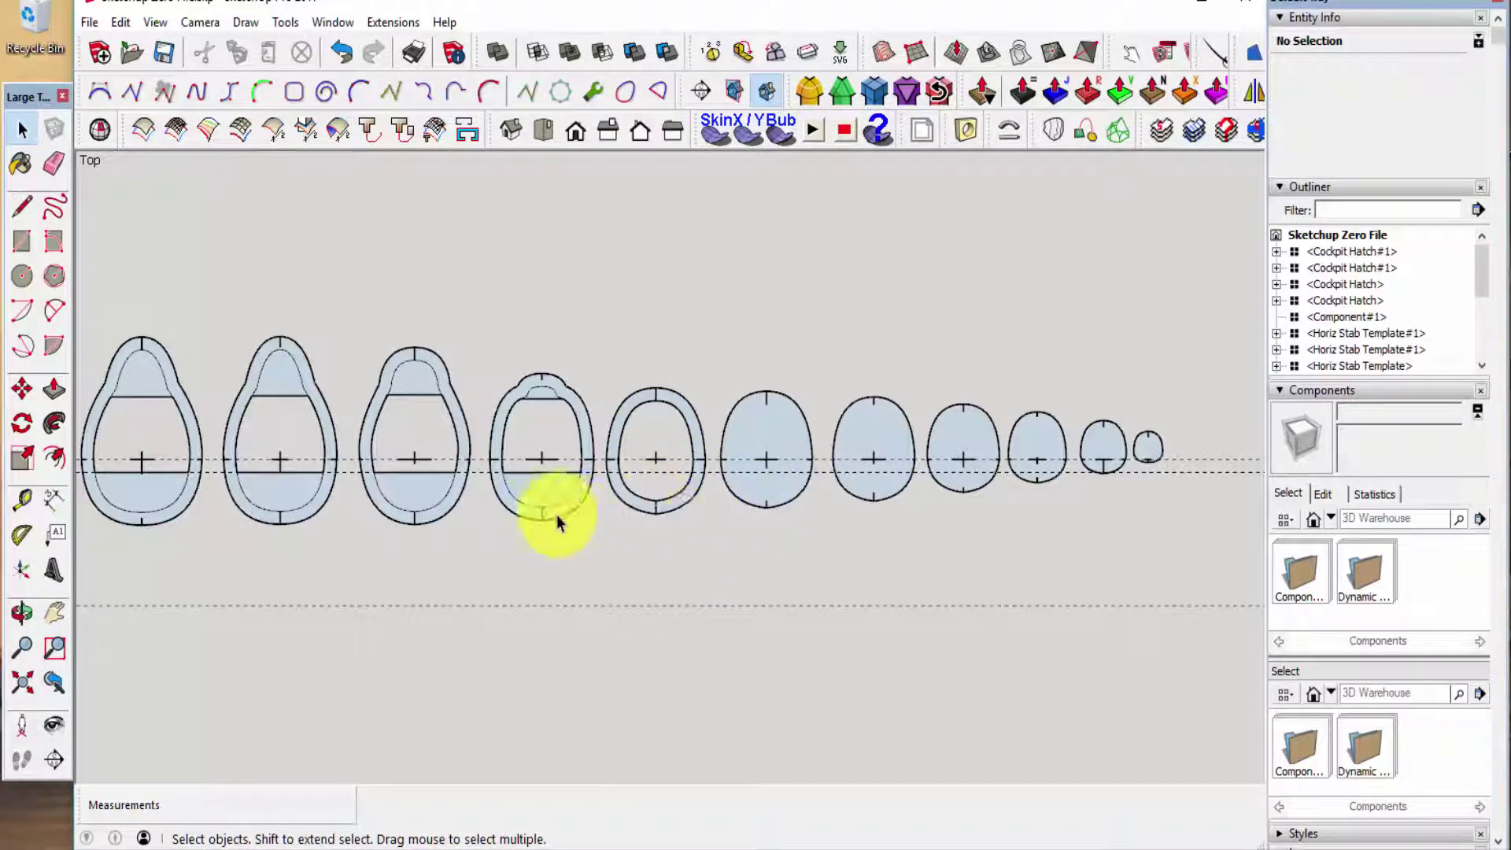
pyautogui.scroll(3, 628, 492)
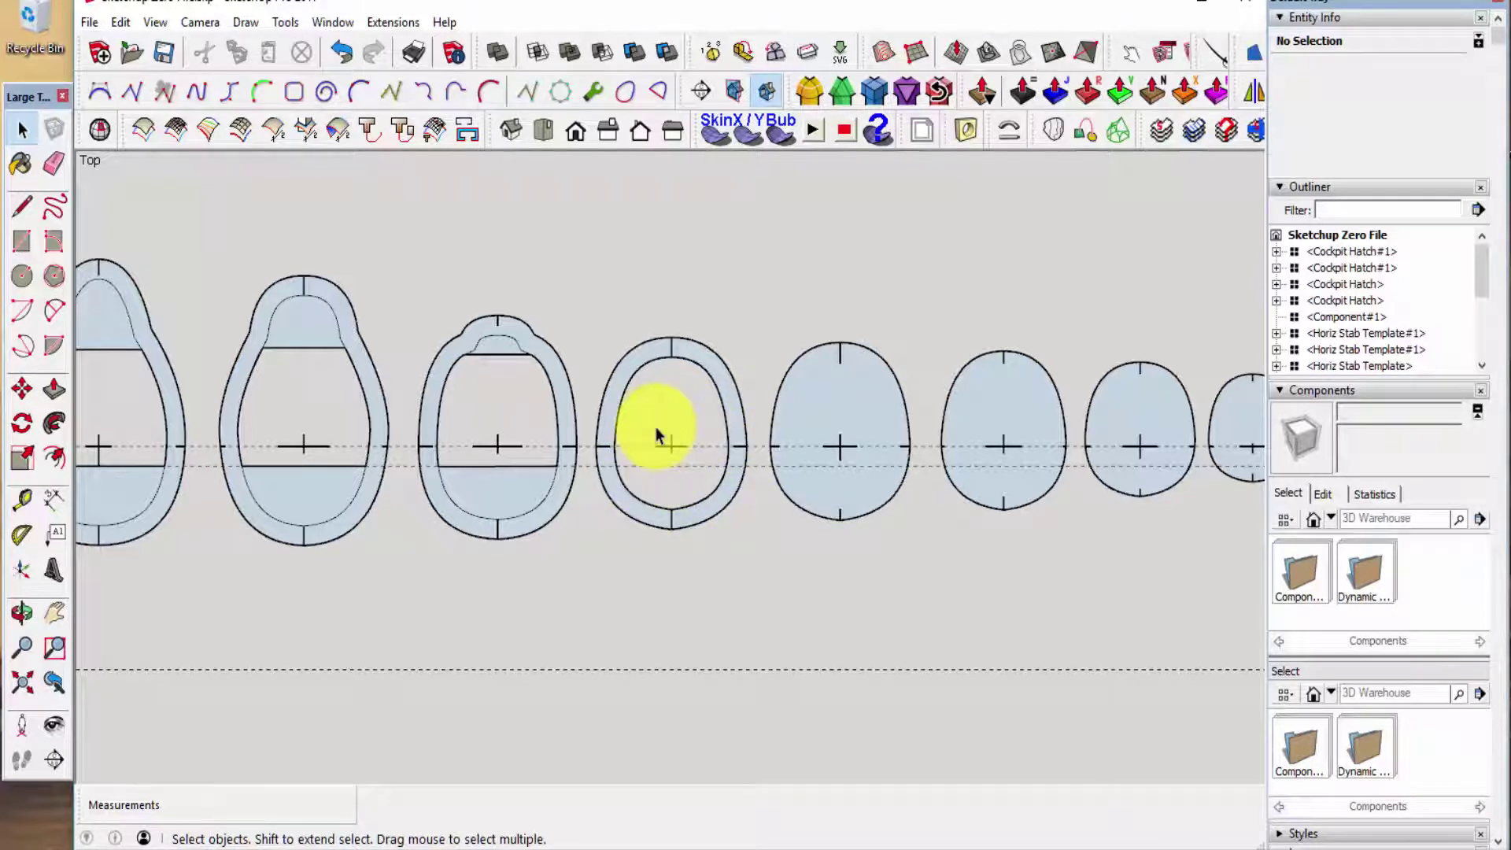
pyautogui.scroll(-1, 757, 598)
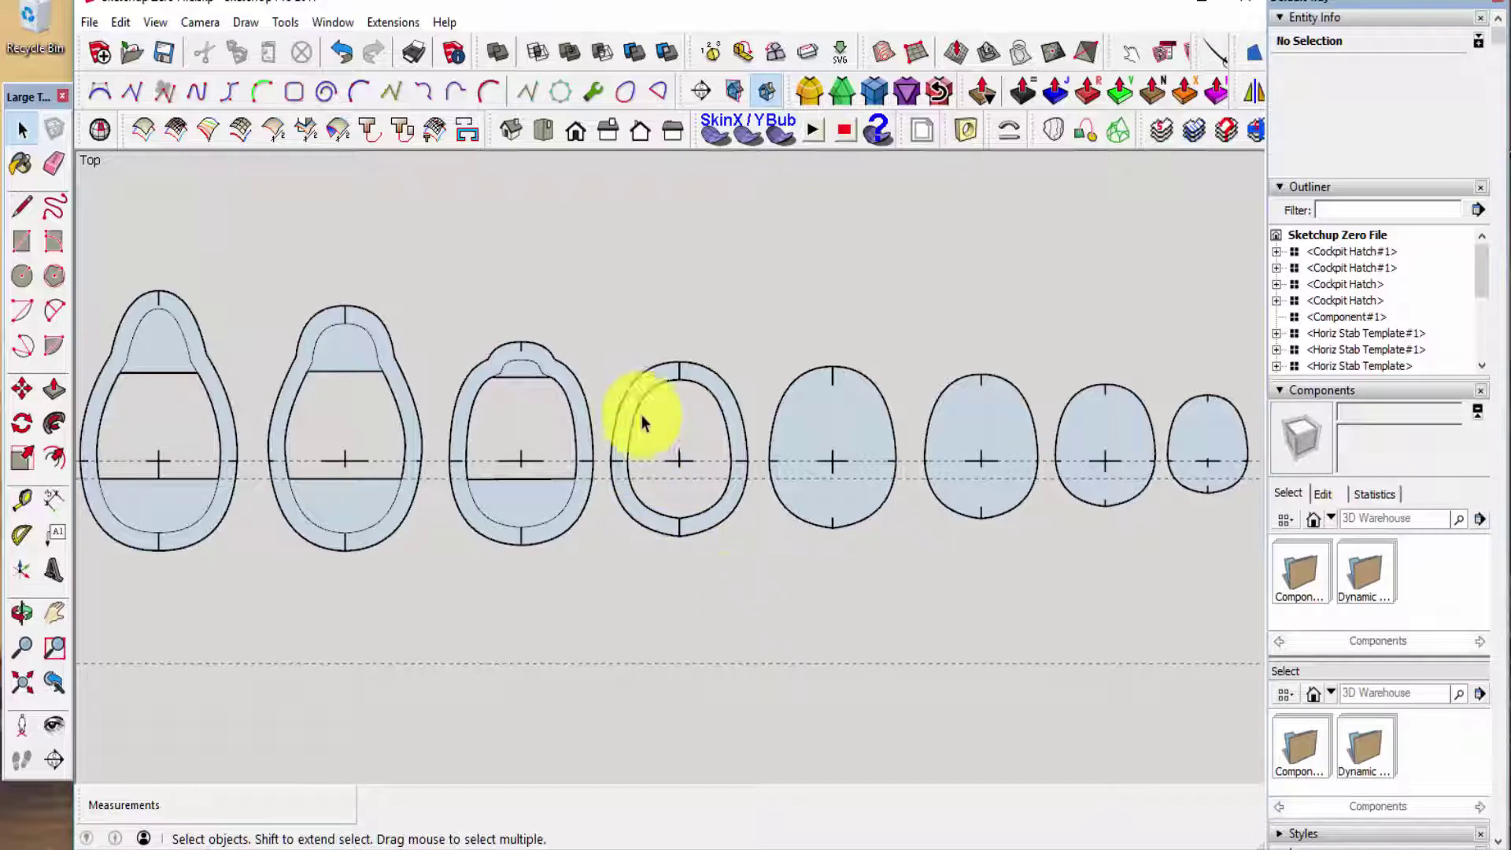
pyautogui.scroll(1, 653, 444)
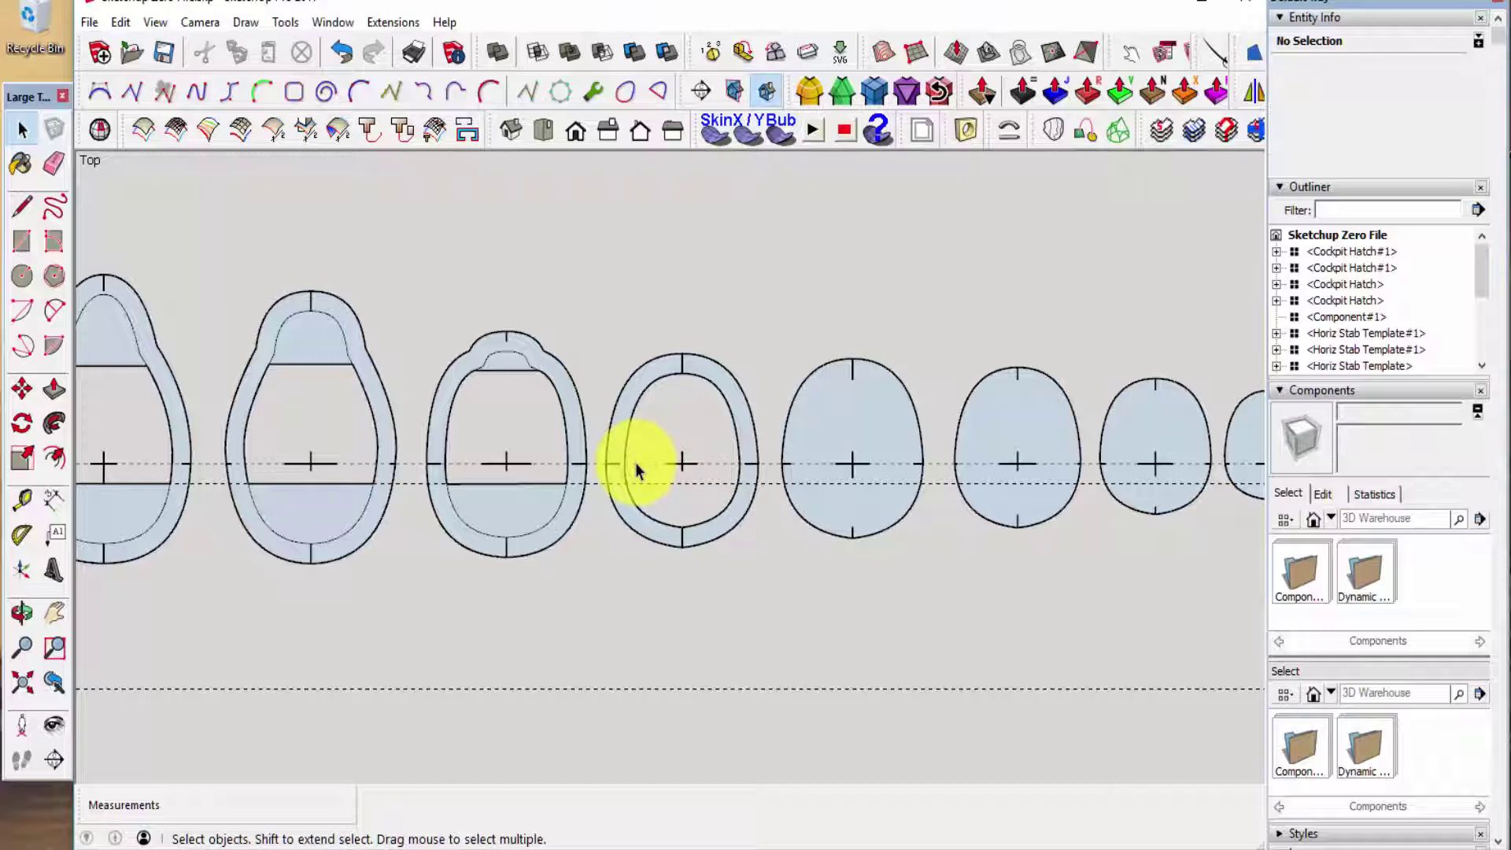
# - Place a Tape Measure guide 6 mm above the centre guide across the fifth former
pyautogui.press('t')
pyautogui.scroll(3, 658, 406)
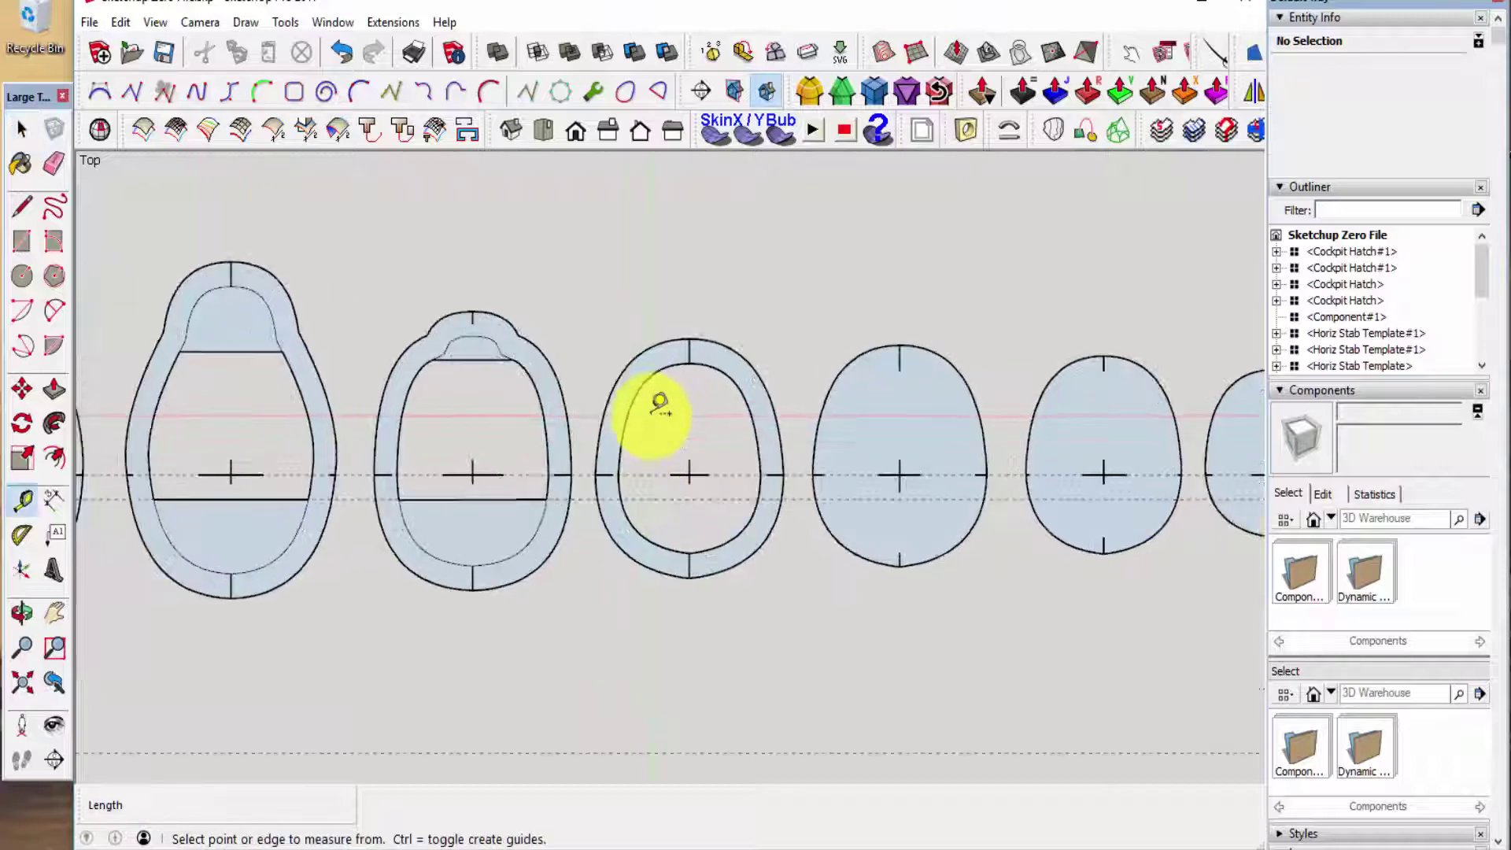
pyautogui.click(648, 480)
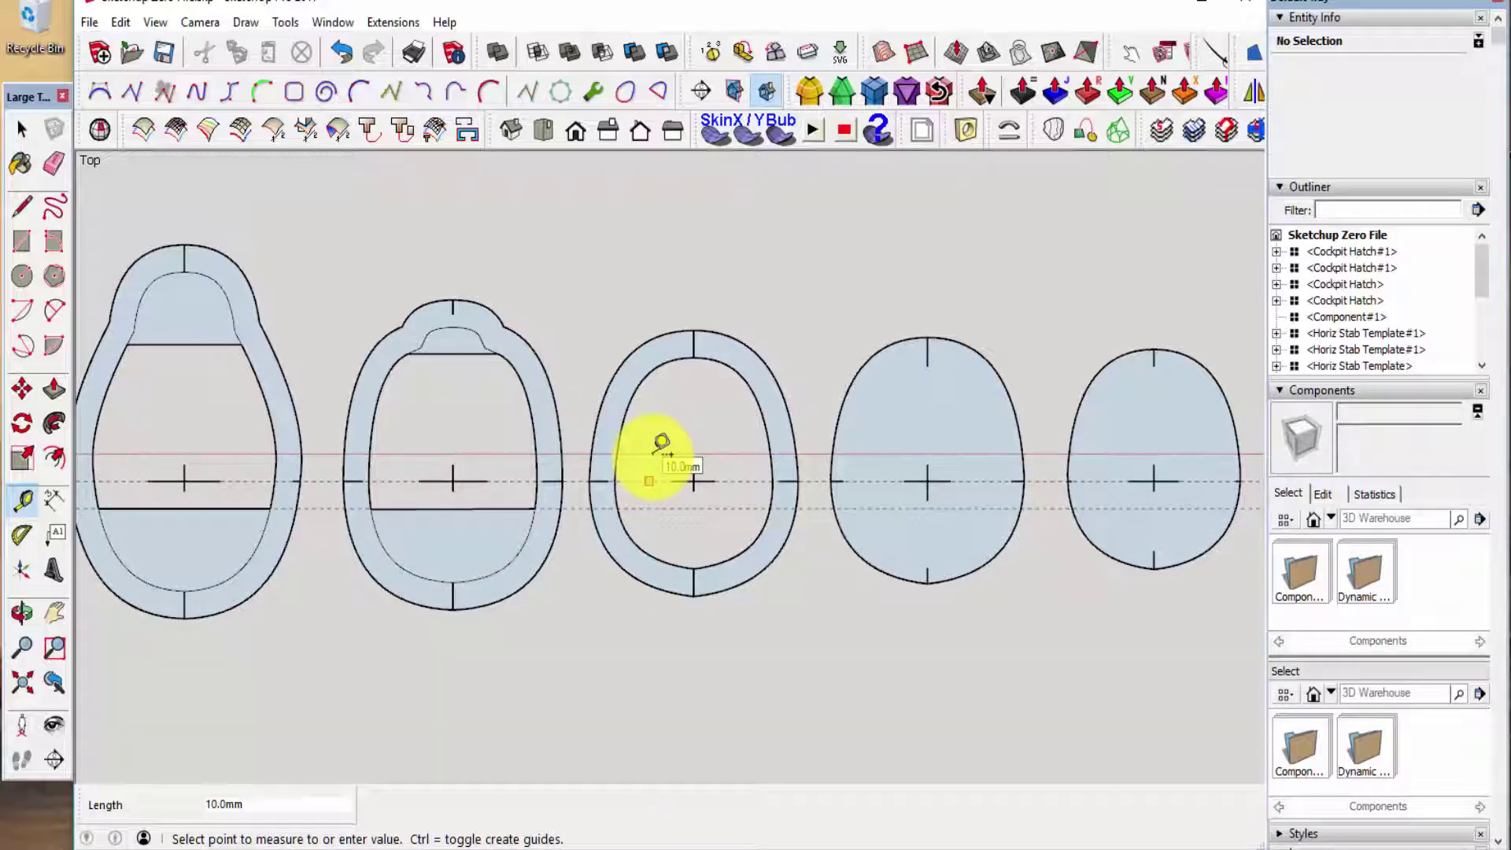
pyautogui.press('Return')
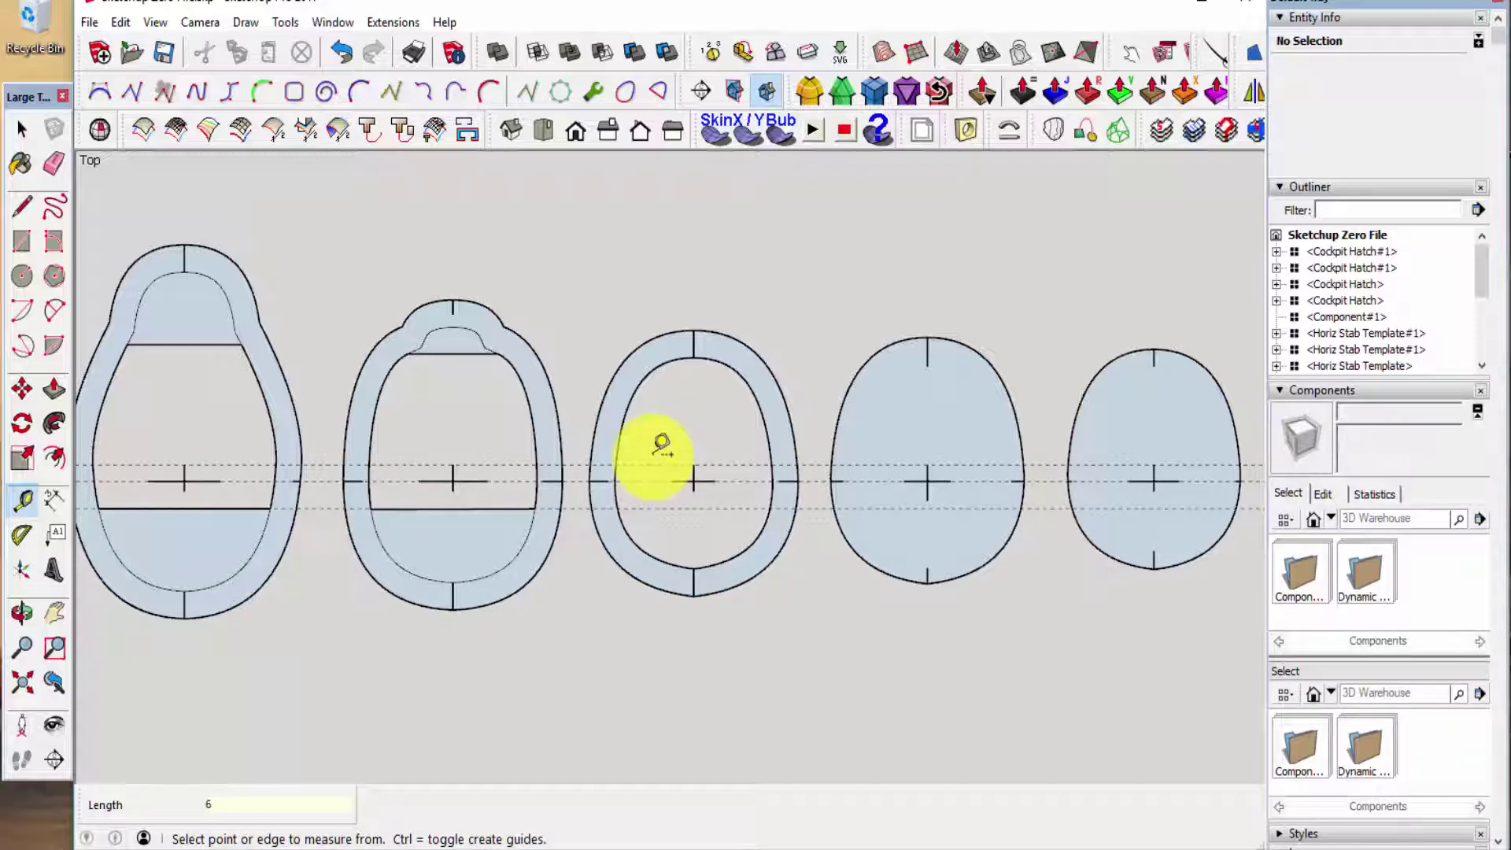
pyautogui.press('space')
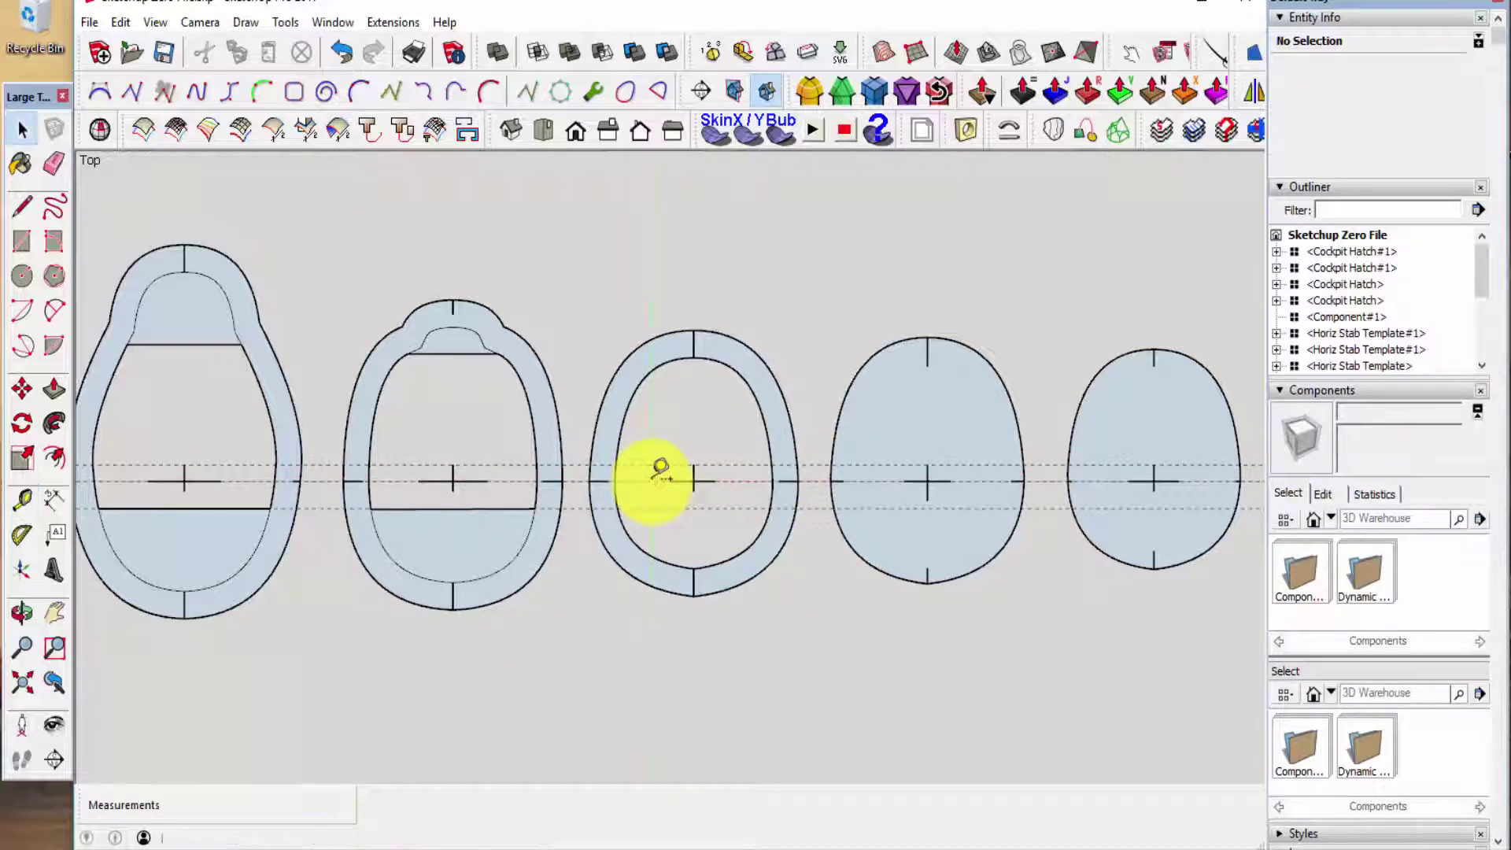
pyautogui.scroll(2, 651, 482)
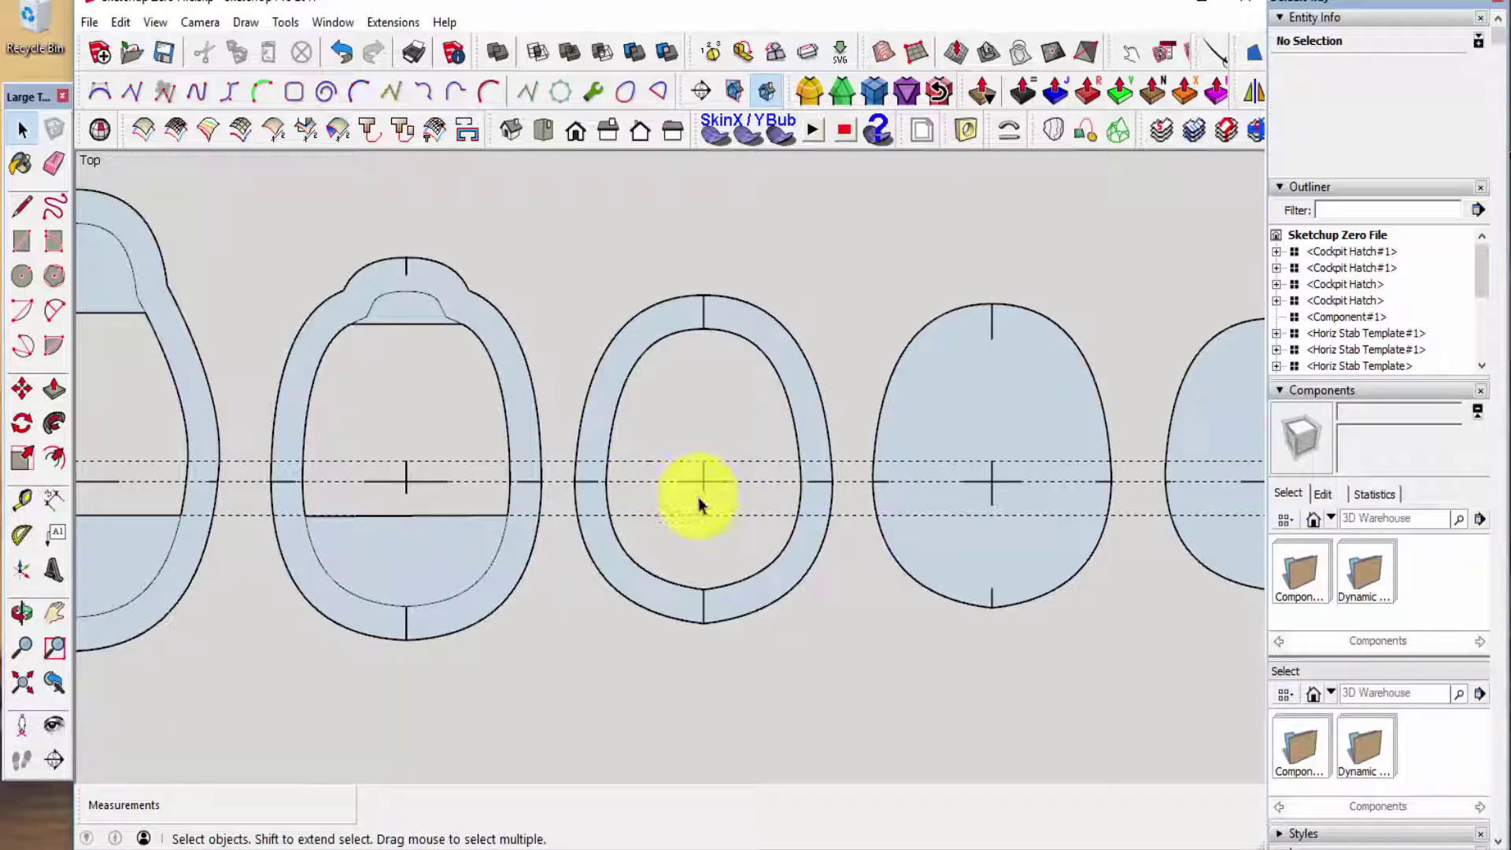
# - Draw the first crossbar edge along a guide line to the ring's inner rim
pyautogui.press('l')
pyautogui.scroll(5, 633, 501)
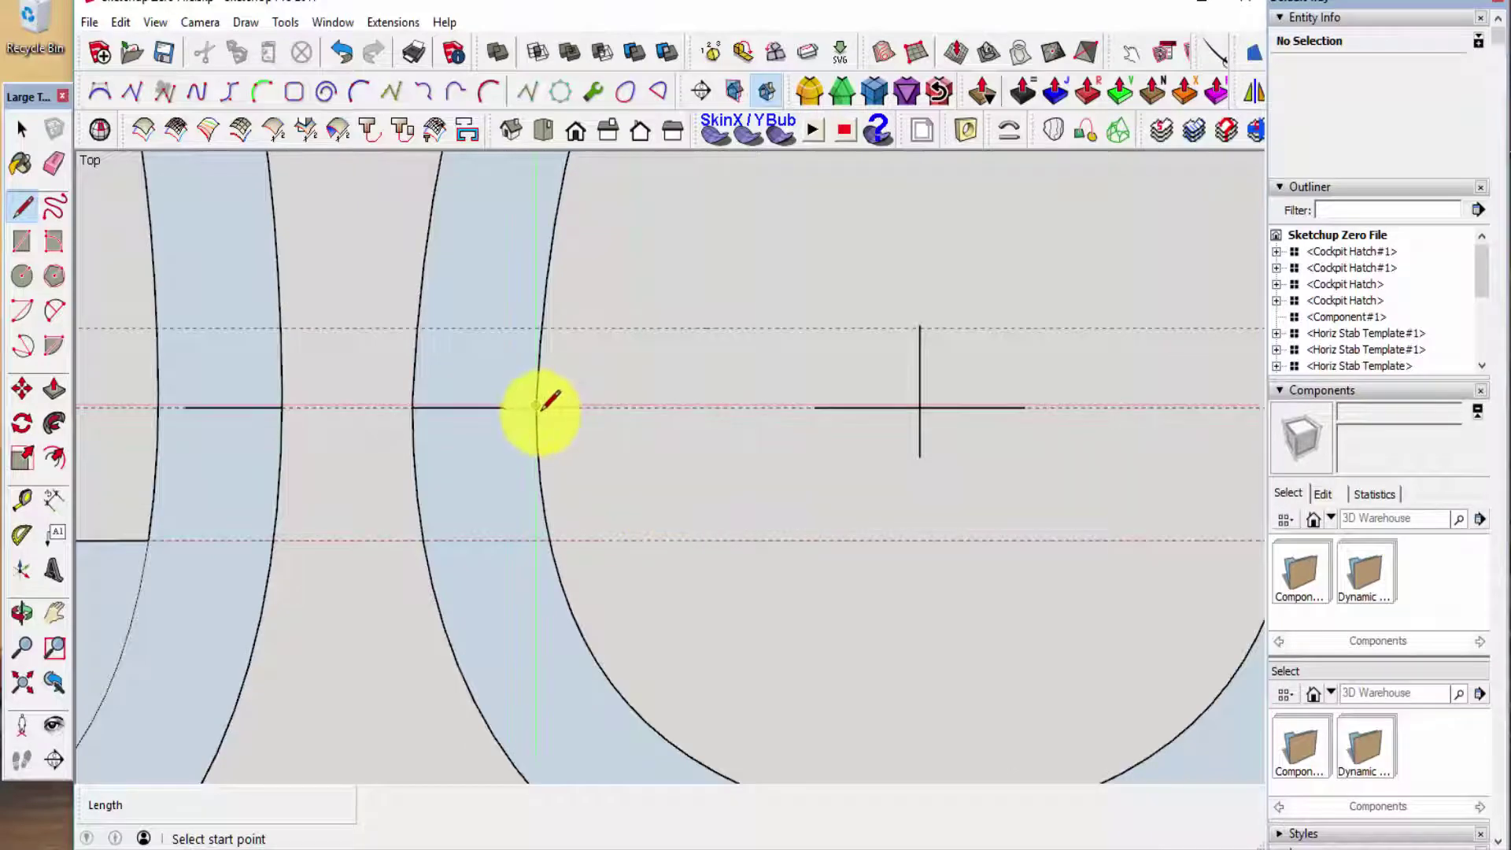
pyautogui.scroll(5, 538, 404)
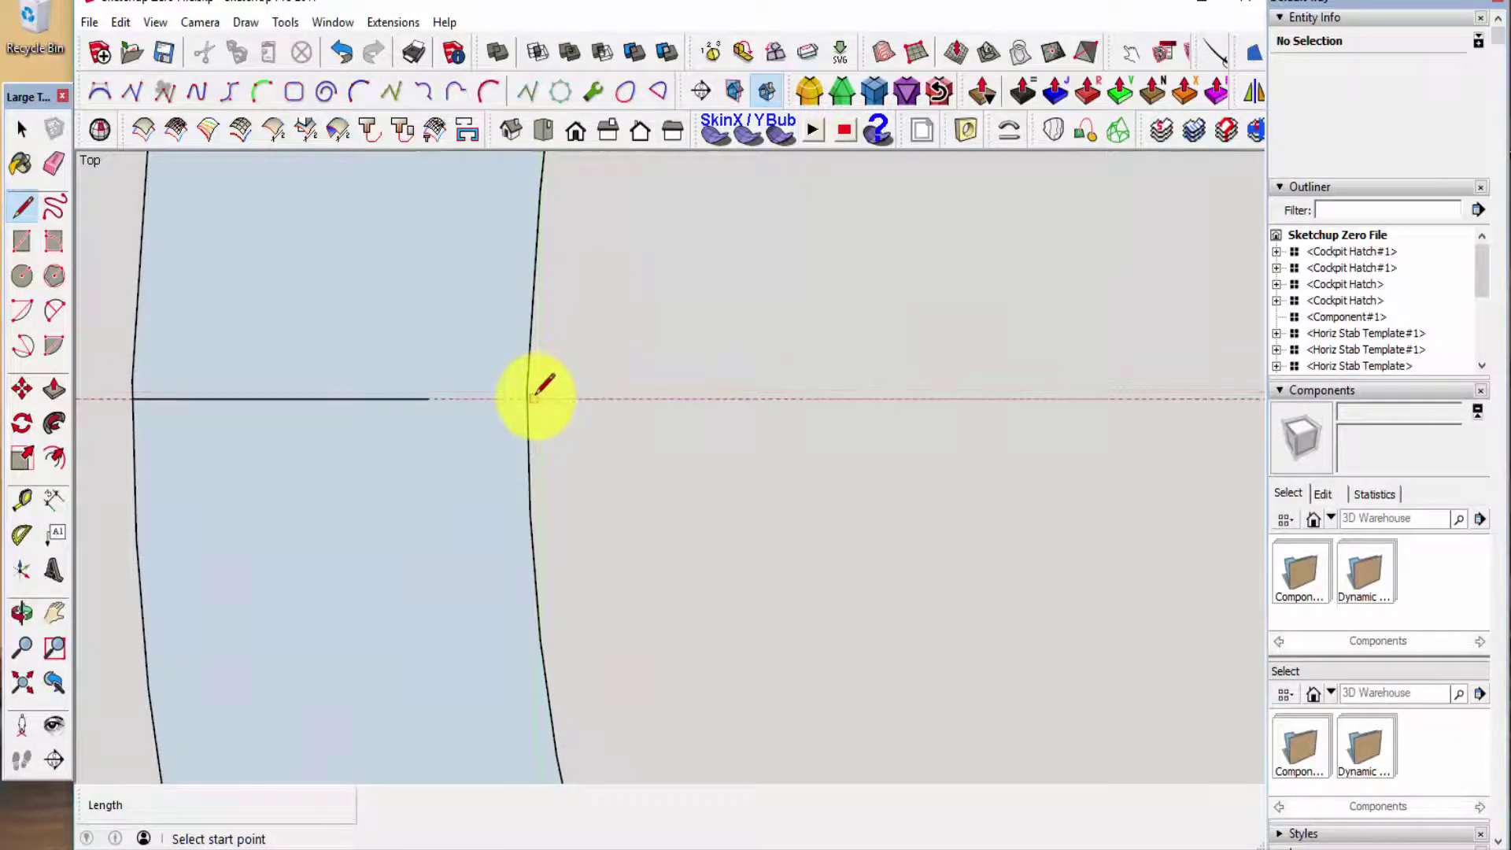
pyautogui.scroll(3, 538, 385)
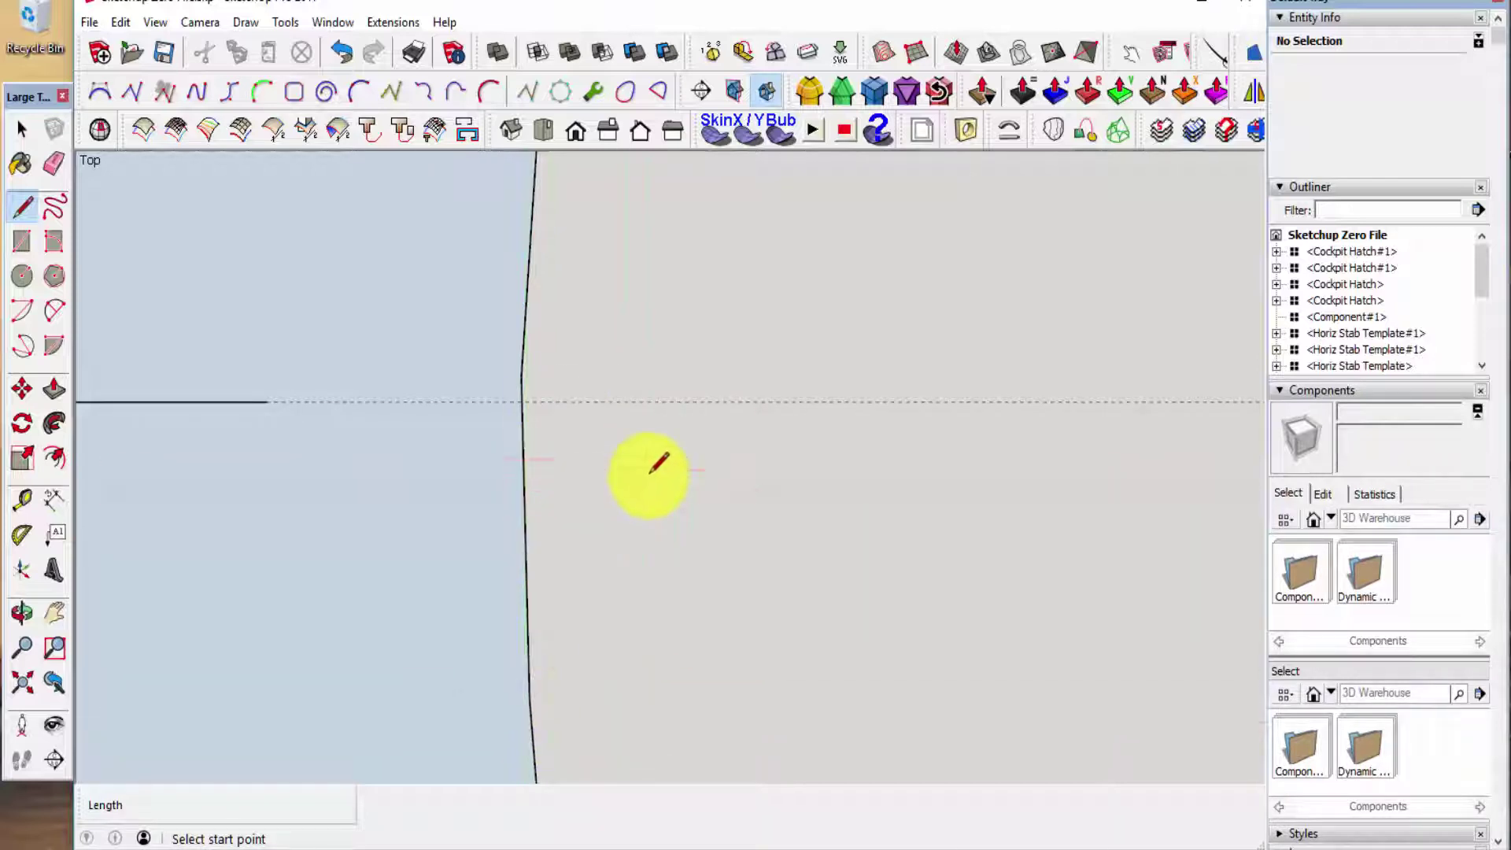
pyautogui.scroll(2, 571, 441)
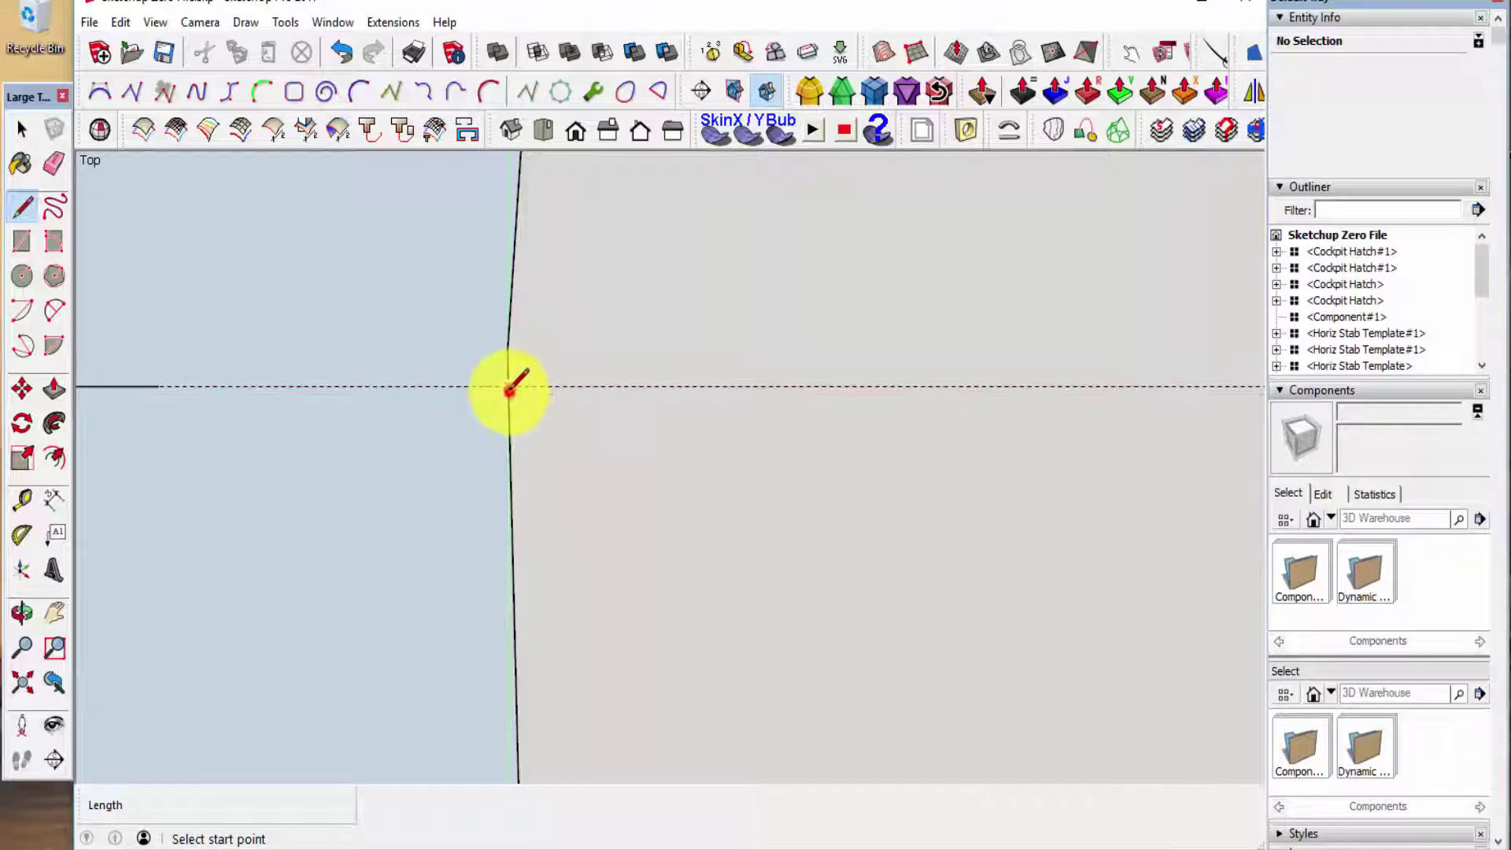
pyautogui.scroll(-5, 509, 387)
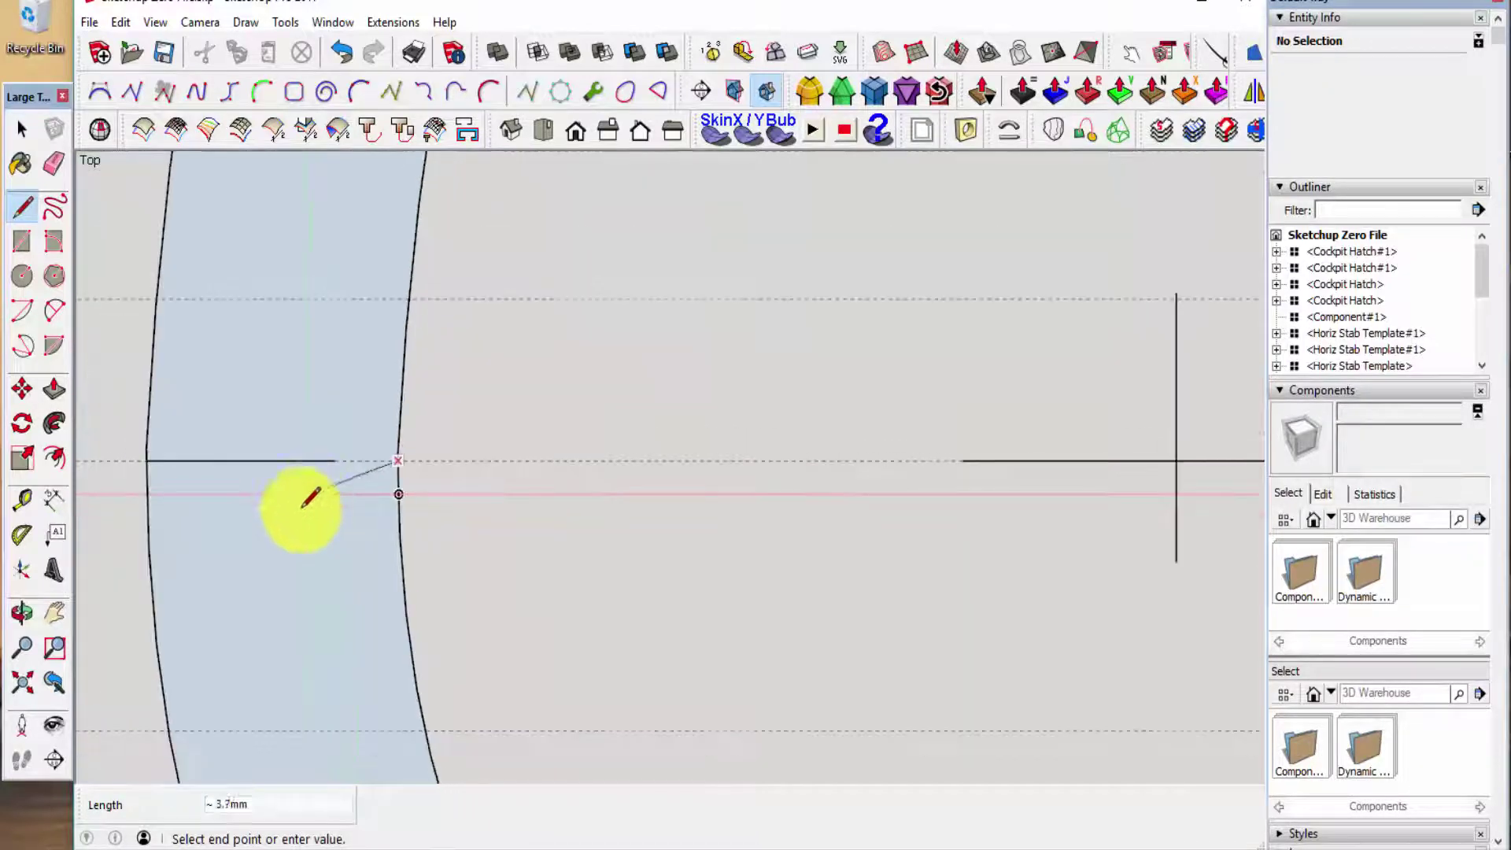
pyautogui.scroll(-3, 228, 497)
pyautogui.scroll(5, 843, 499)
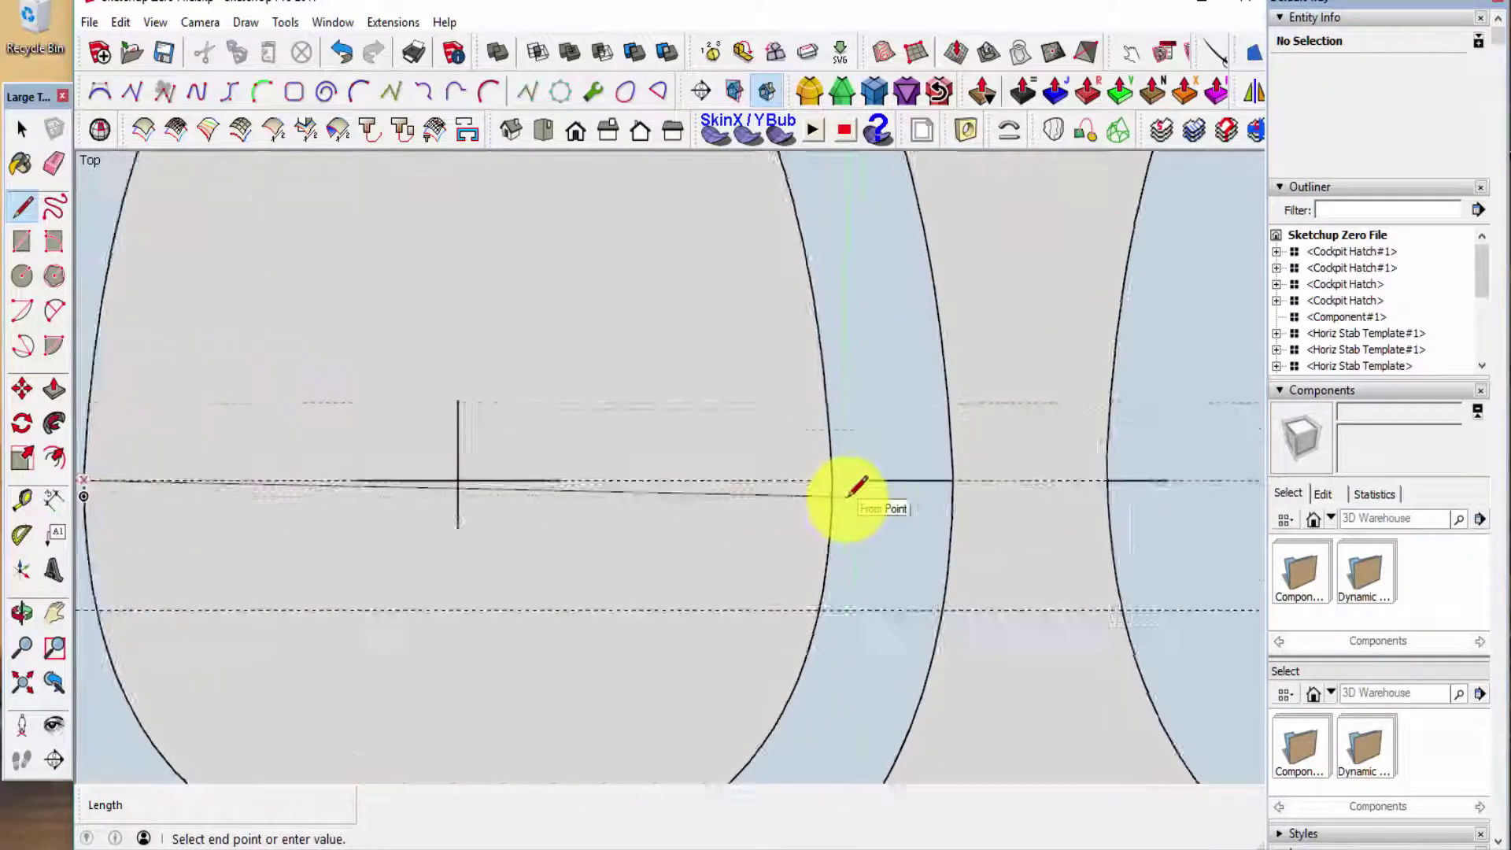
pyautogui.scroll(4, 857, 485)
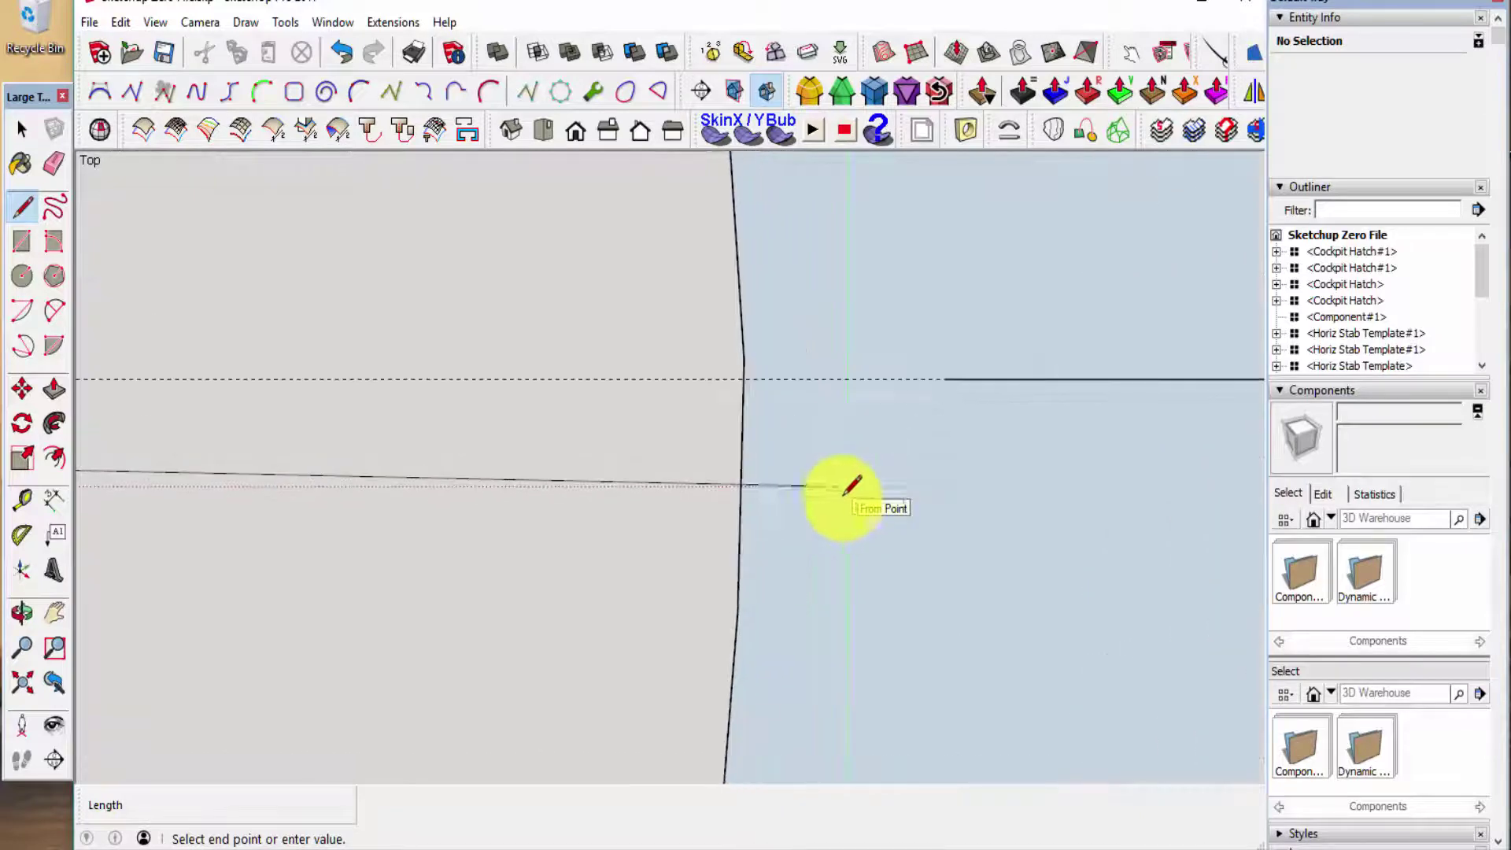
pyautogui.click(743, 379)
pyautogui.press('space')
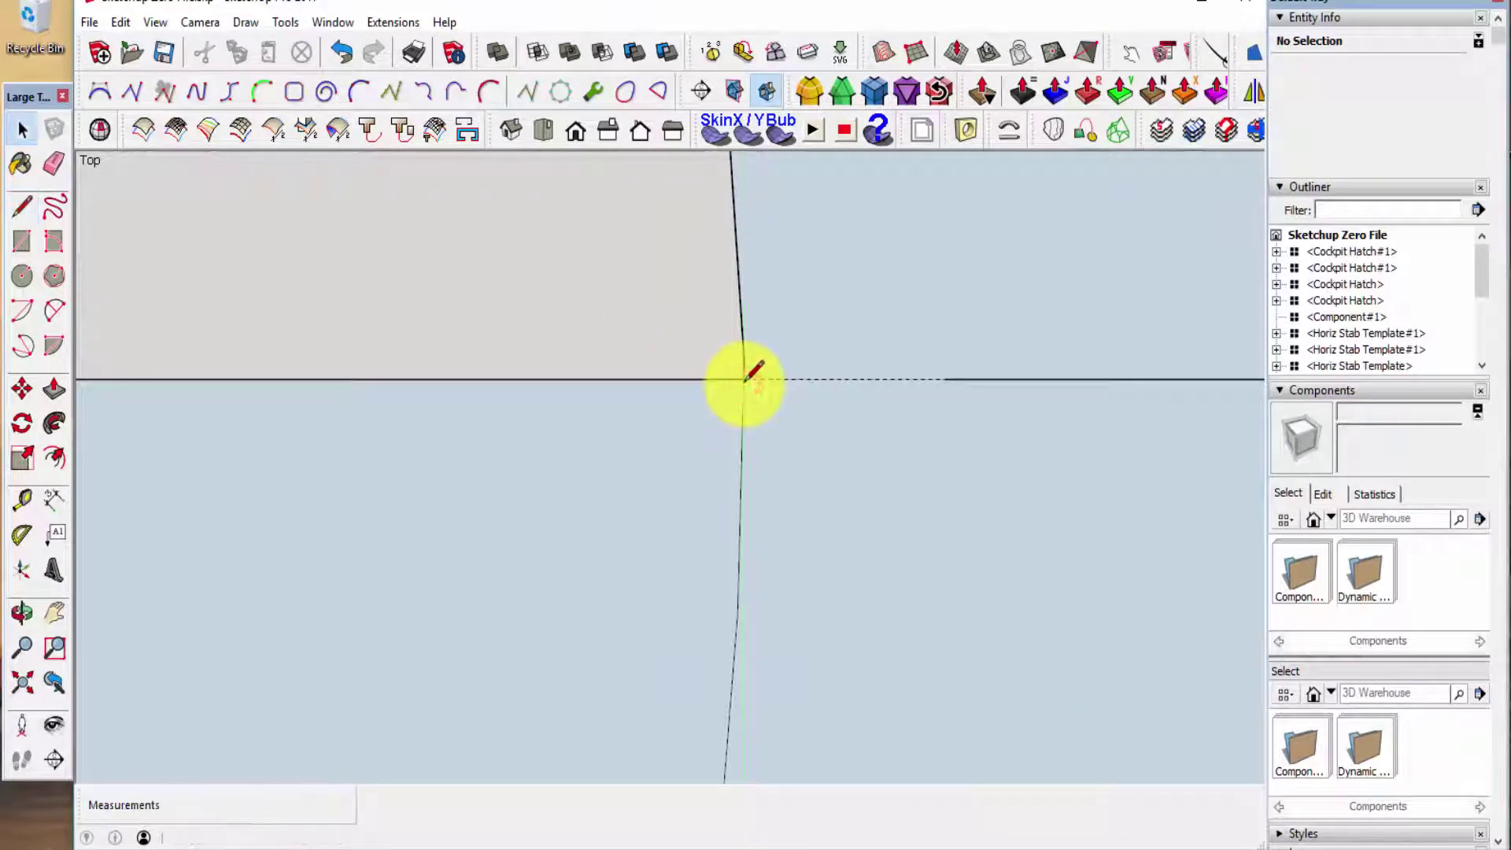
pyautogui.scroll(-5, 814, 445)
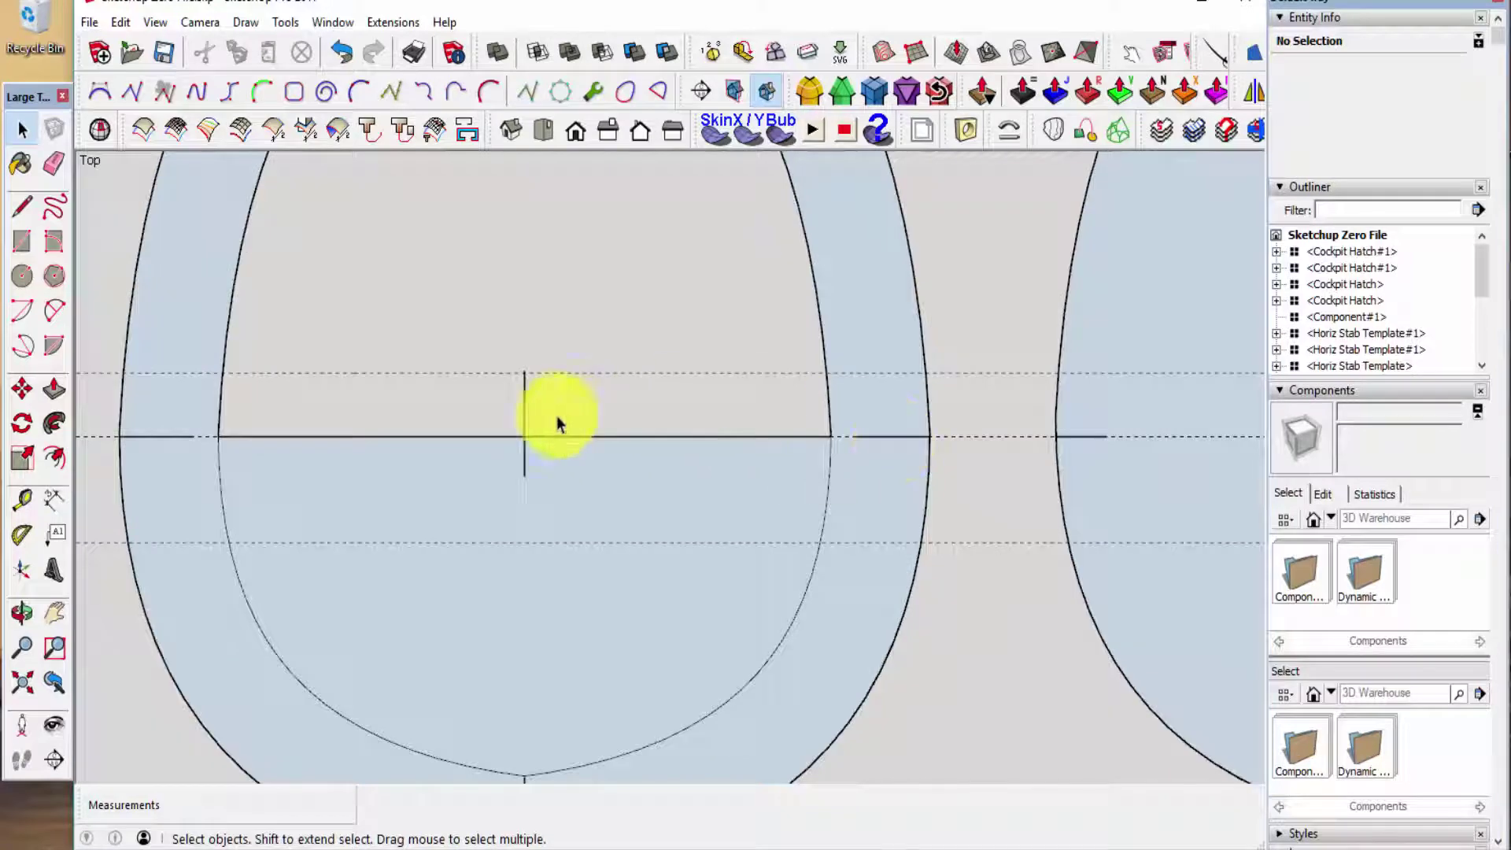
# - Draw the second crossbar edge across the ring between opposite inner rims
pyautogui.press('l')
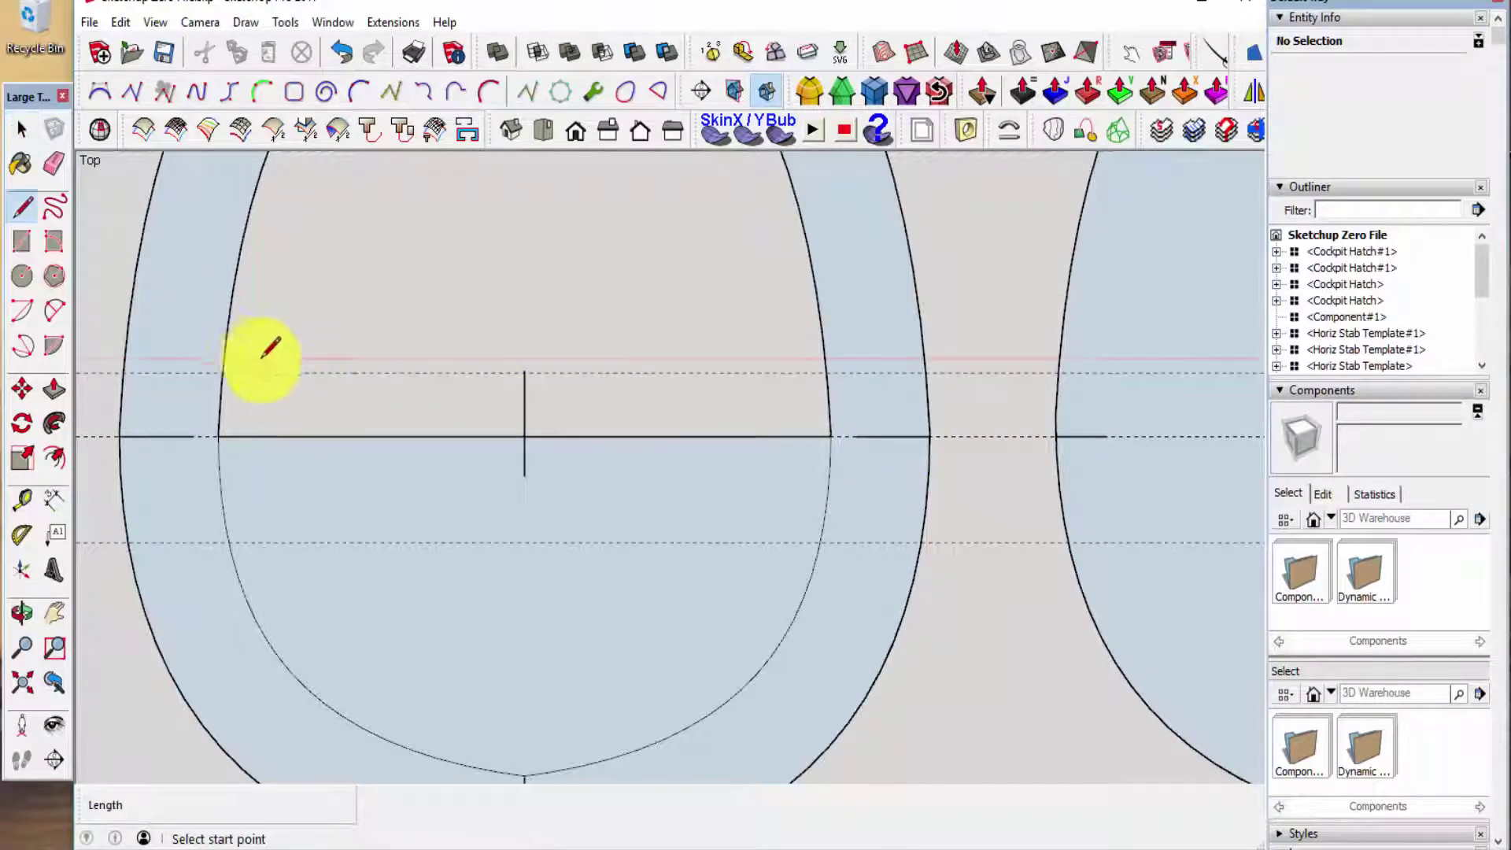
pyautogui.scroll(6, 252, 351)
pyautogui.scroll(4, 202, 364)
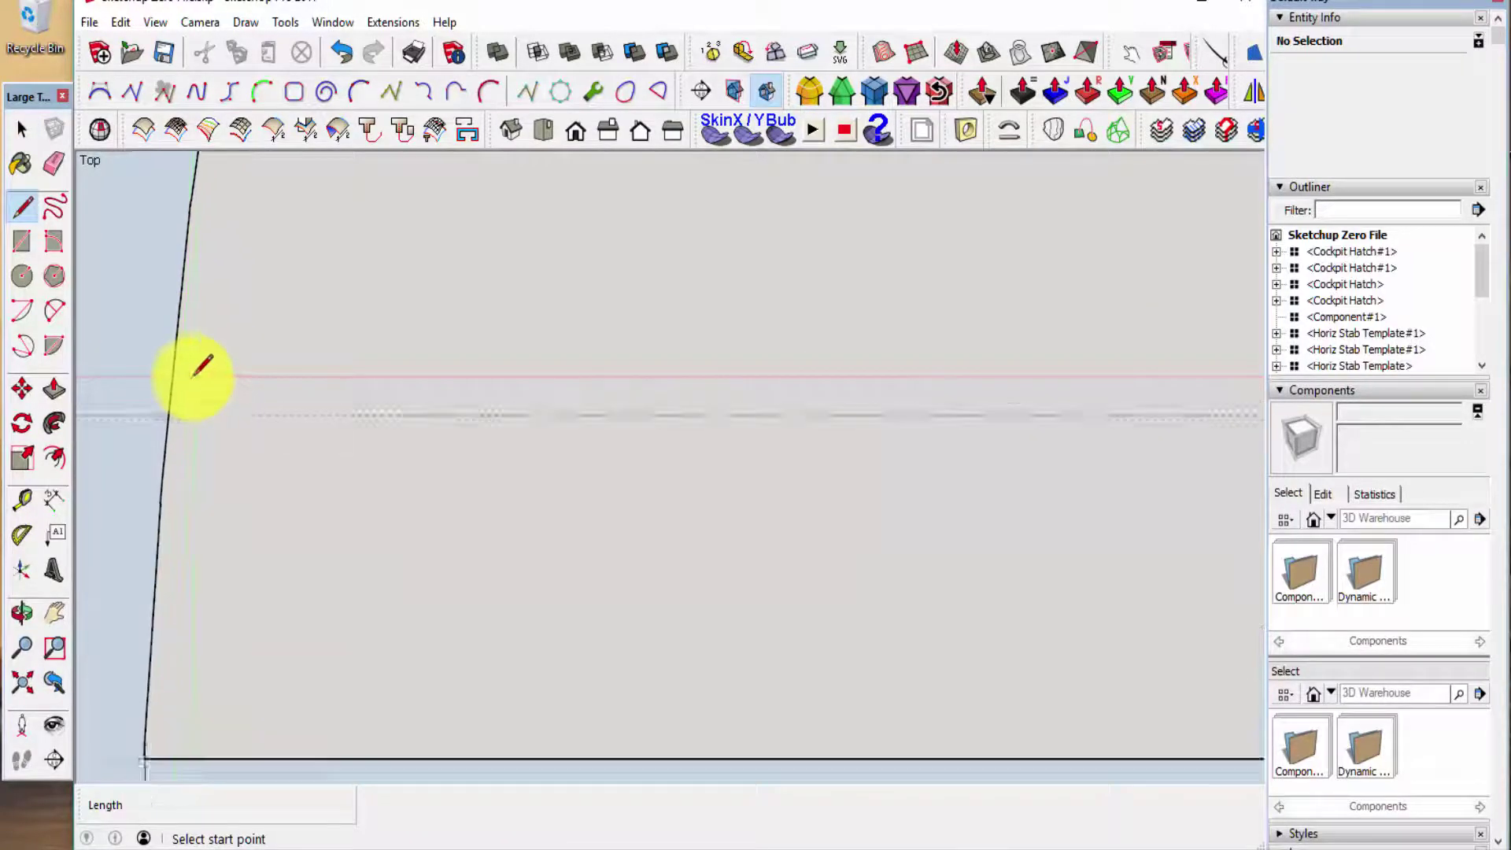
pyautogui.click(166, 422)
pyautogui.scroll(-6, 162, 437)
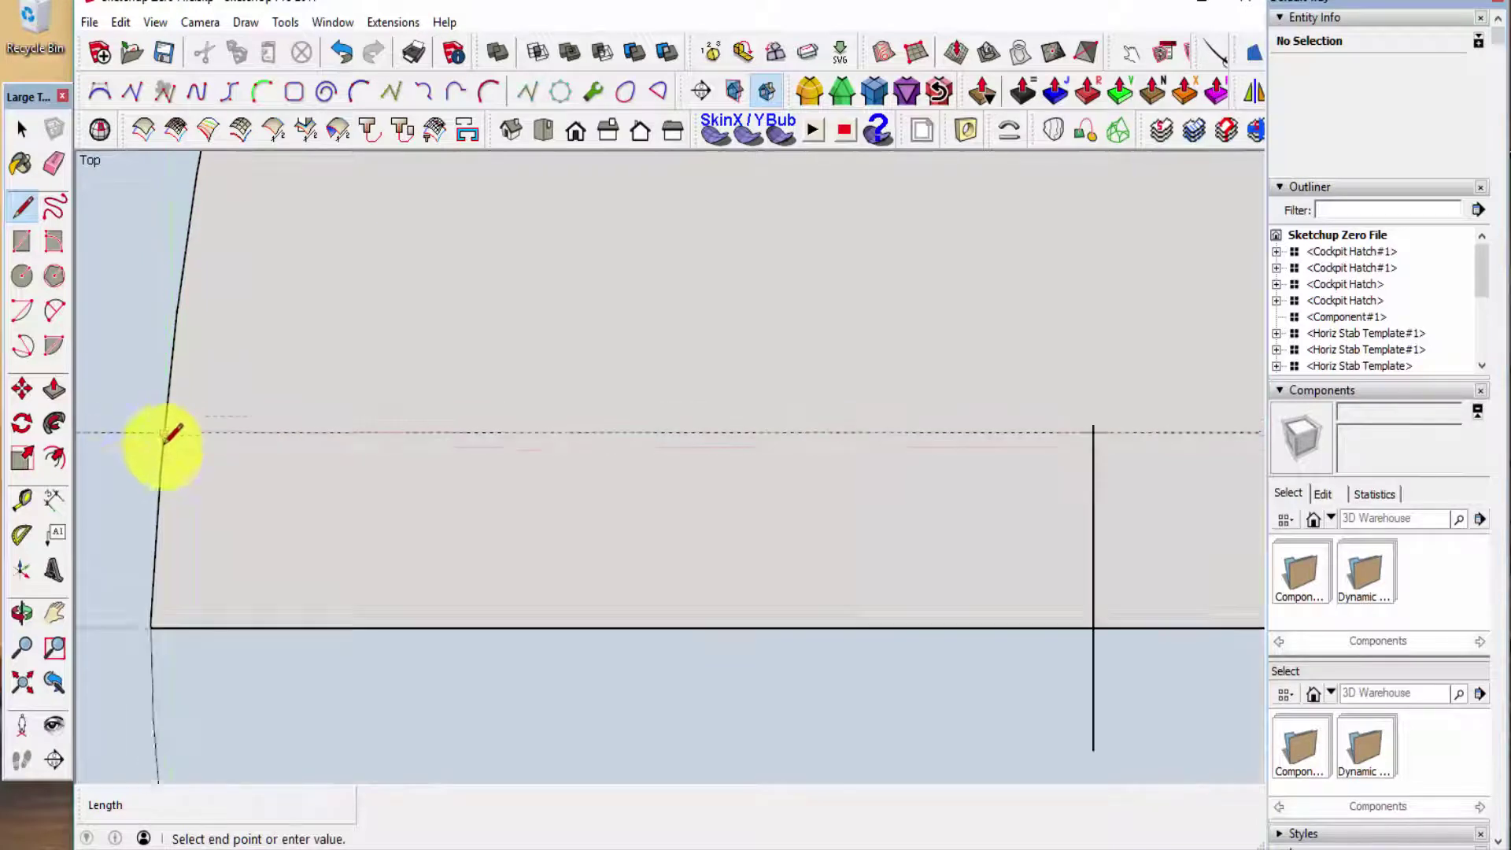
pyautogui.scroll(5, 1056, 492)
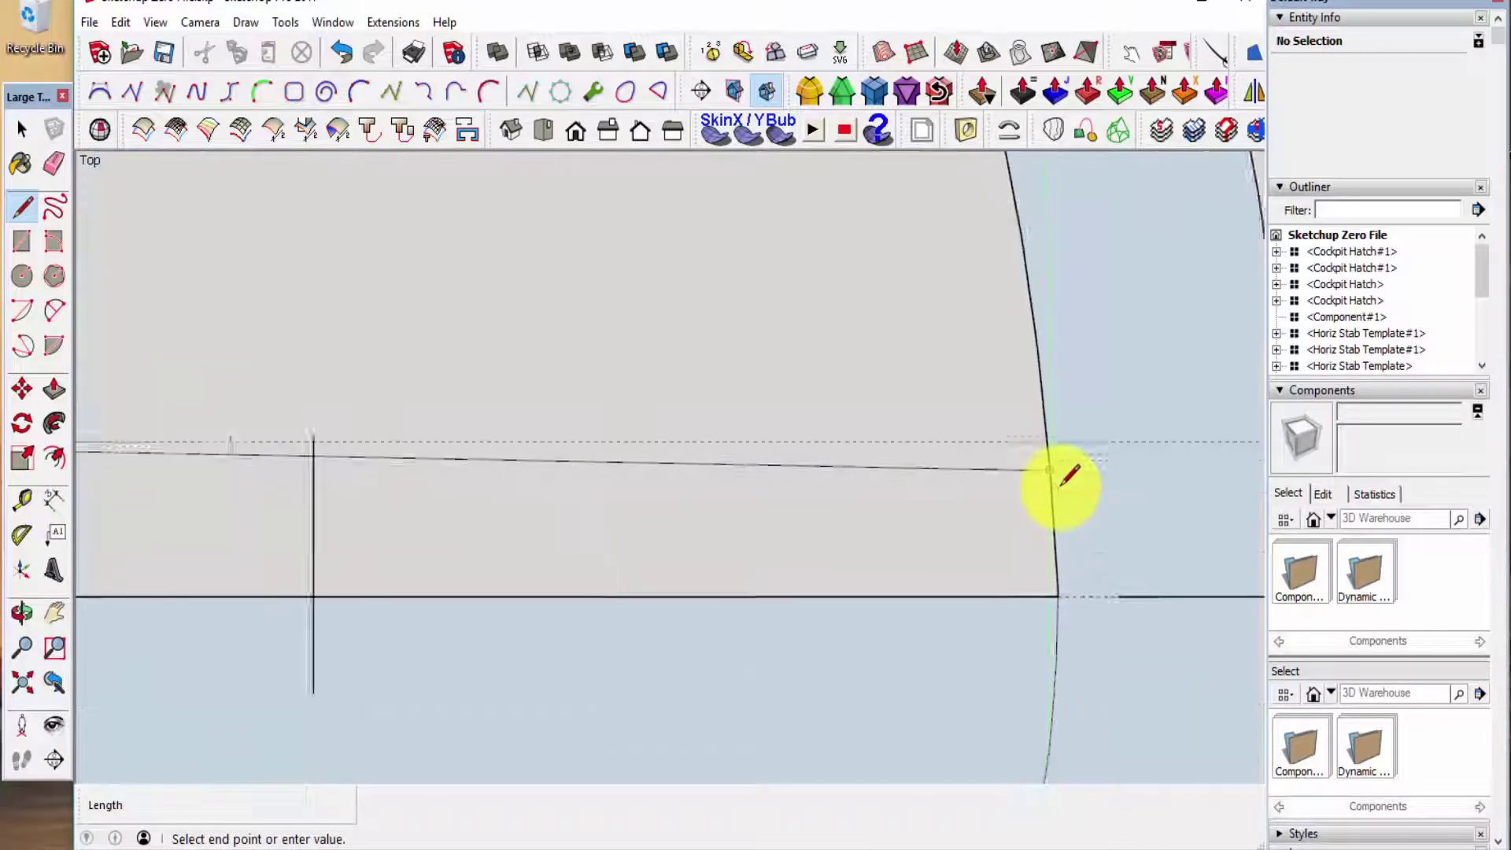
pyautogui.click(1044, 418)
pyautogui.press('space')
# - Delete the lower interior face of the ring below the crossbar
pyautogui.scroll(-5, 978, 464)
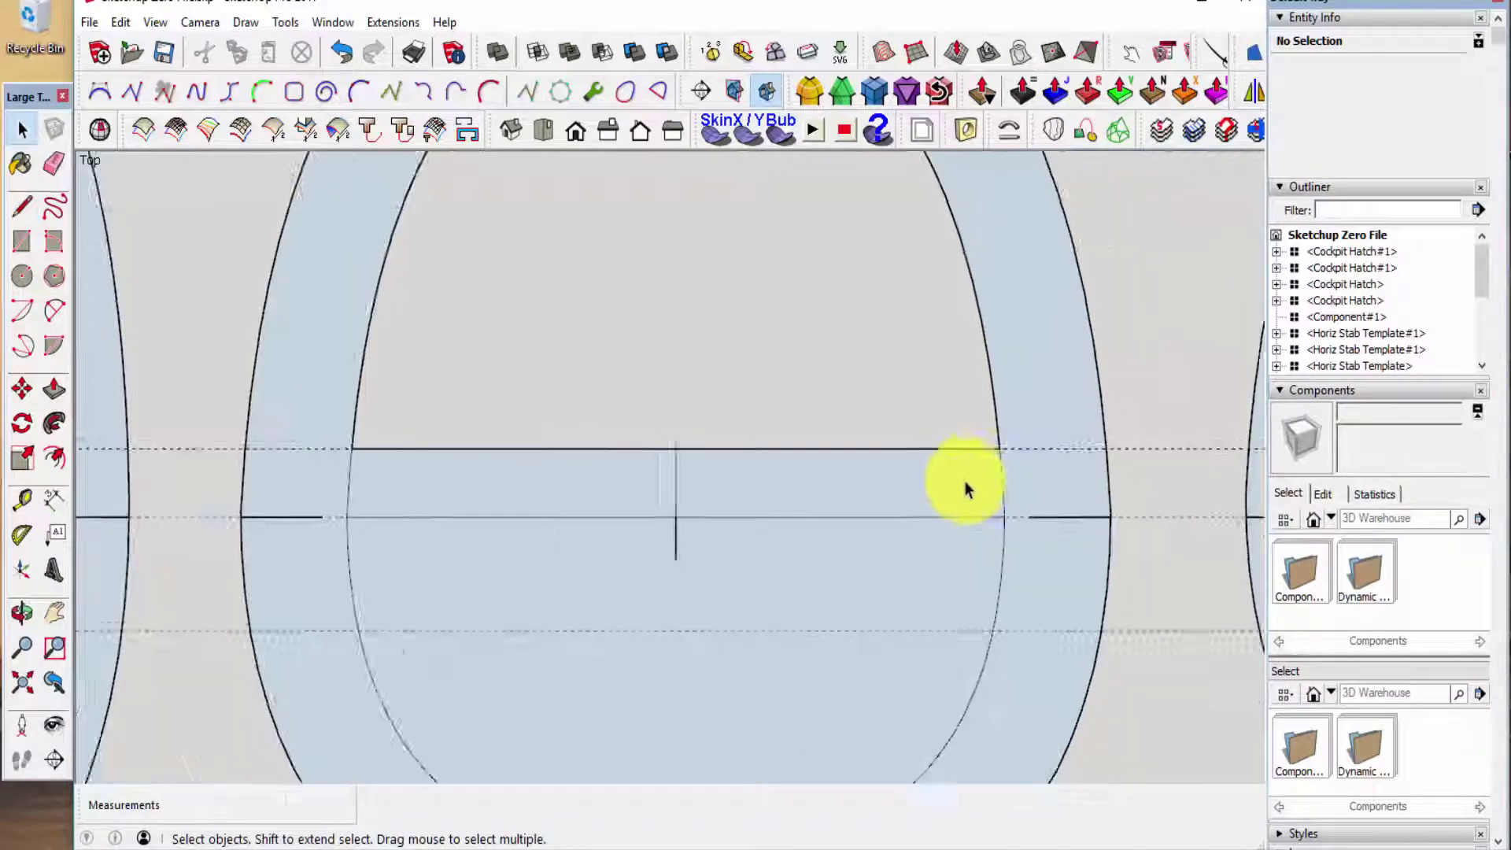
pyautogui.scroll(-3, 966, 486)
pyautogui.click(619, 582)
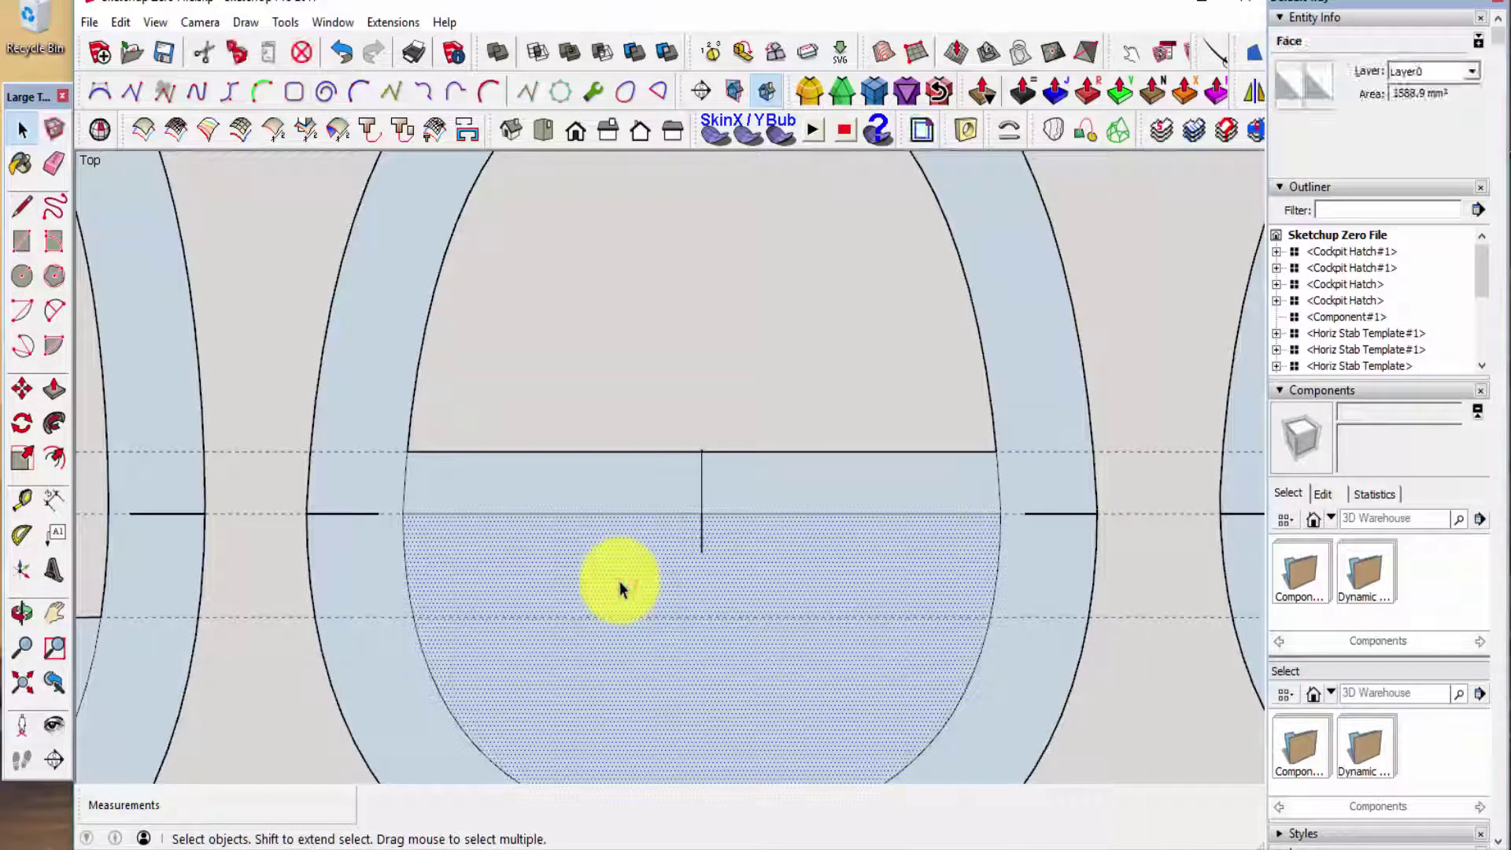
pyautogui.press('Delete')
pyautogui.scroll(-1, 571, 545)
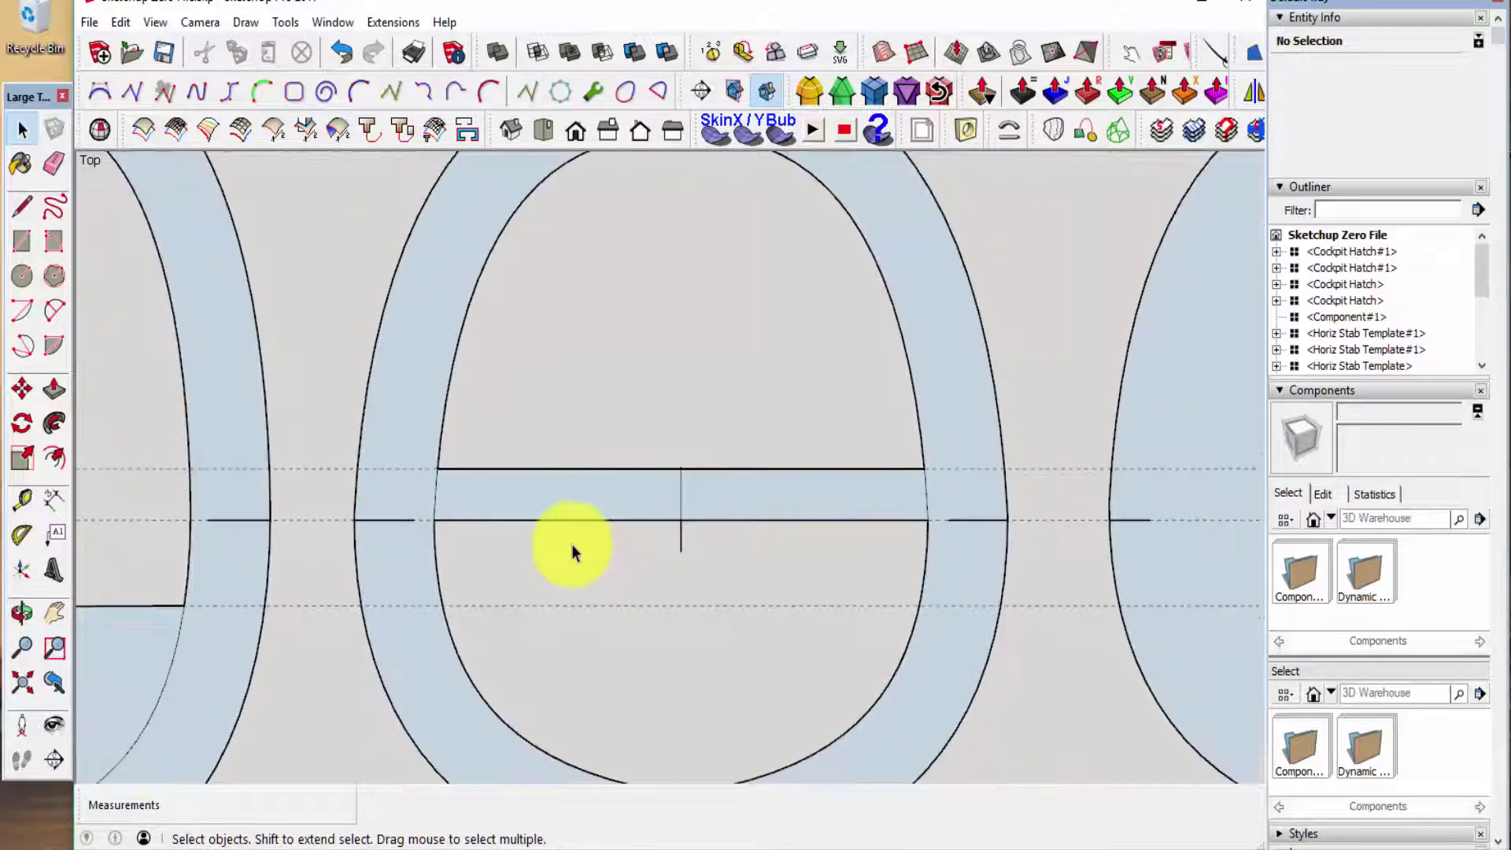
pyautogui.scroll(-4, 375, 631)
pyautogui.scroll(-3, 465, 472)
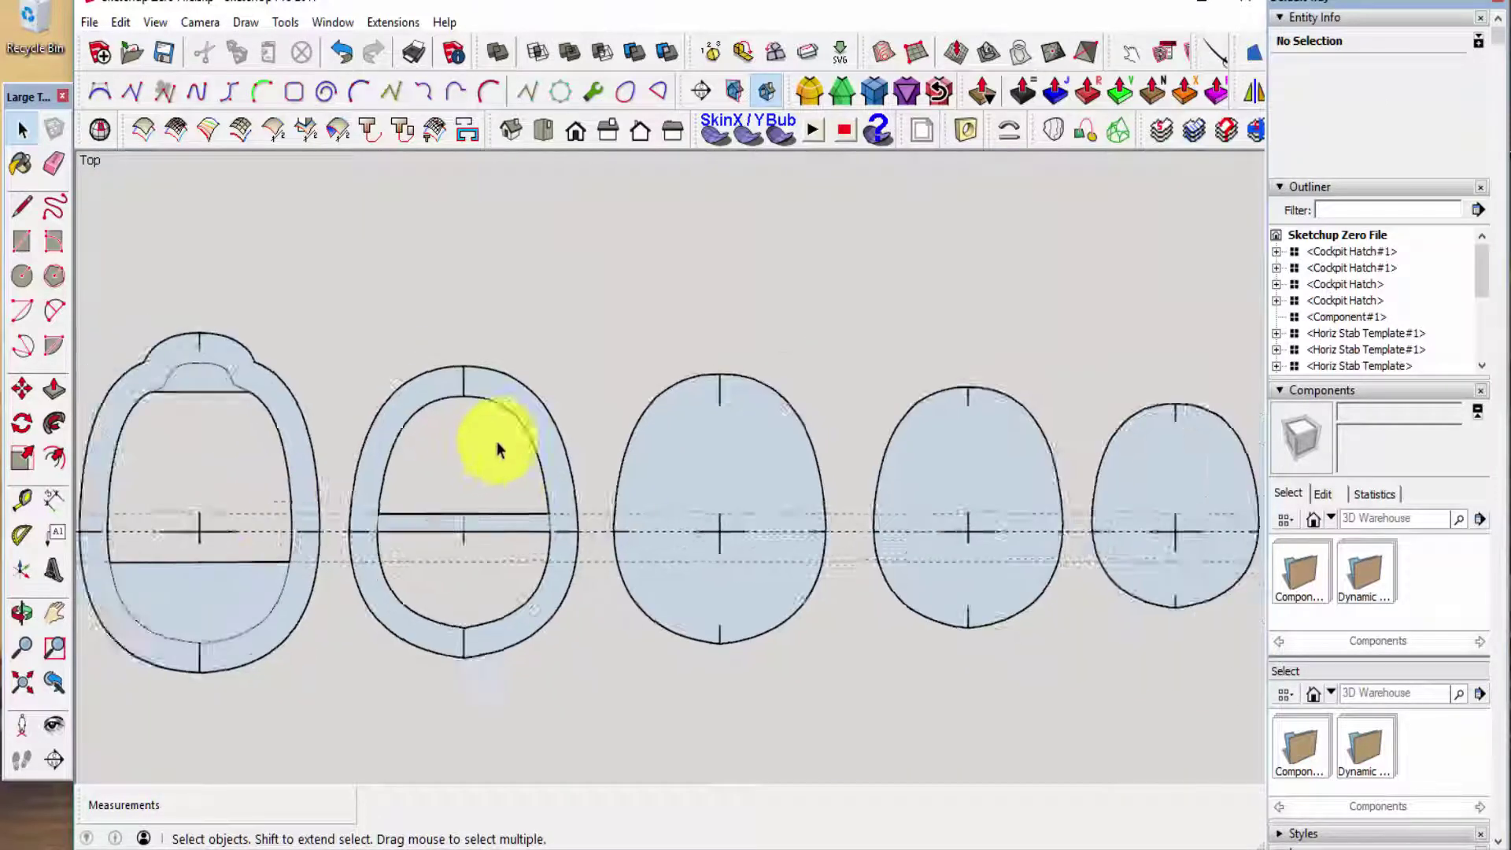
pyautogui.scroll(-2, 231, 457)
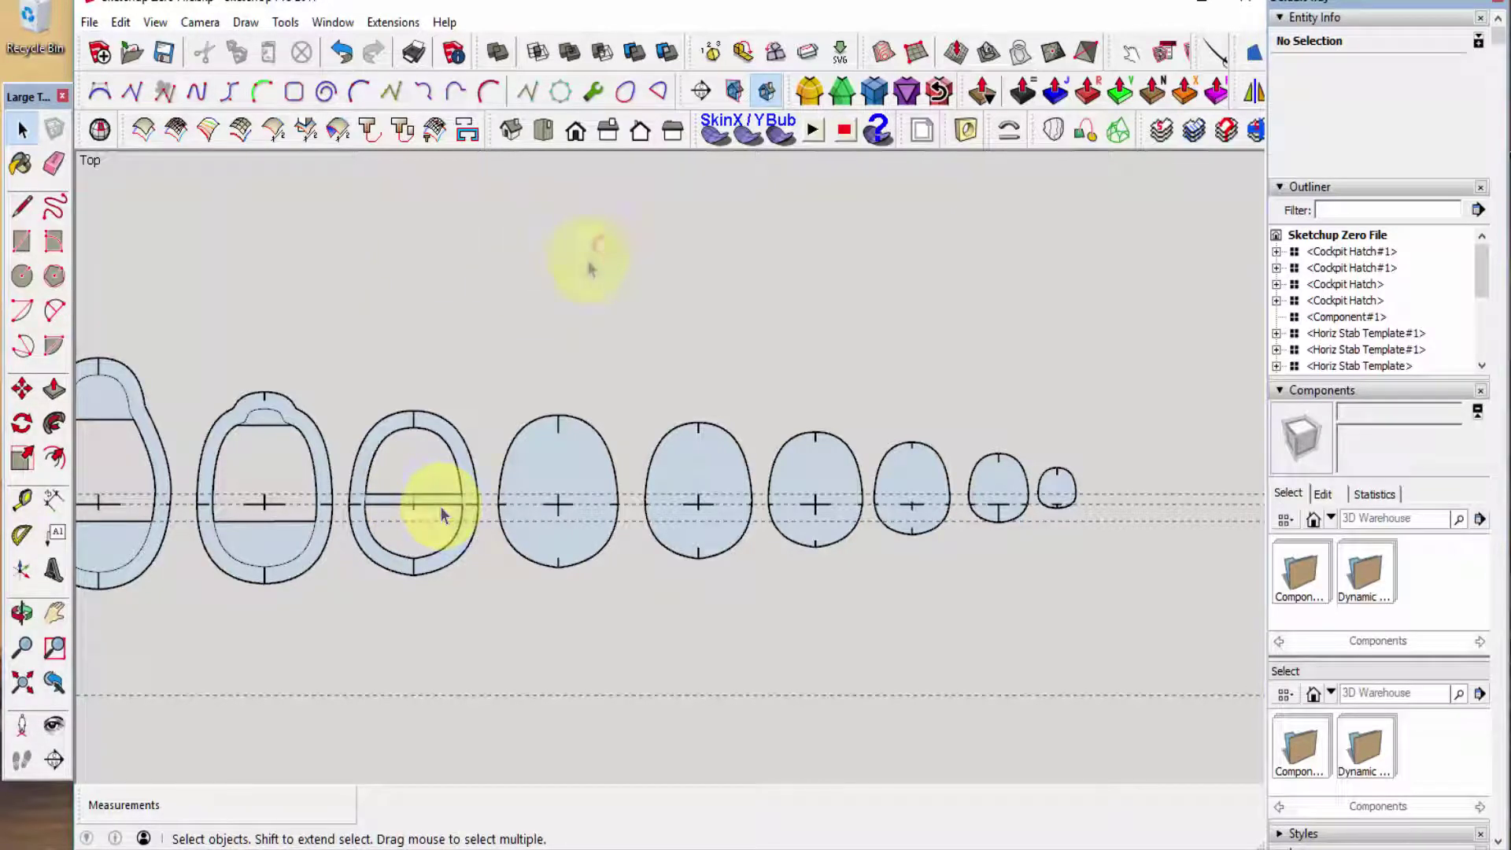
# - Offset three more former faces, up to the sixth, 10 mm inward to form inner rims
pyautogui.click(526, 462)
pyautogui.click(56, 458)
pyautogui.click(508, 438)
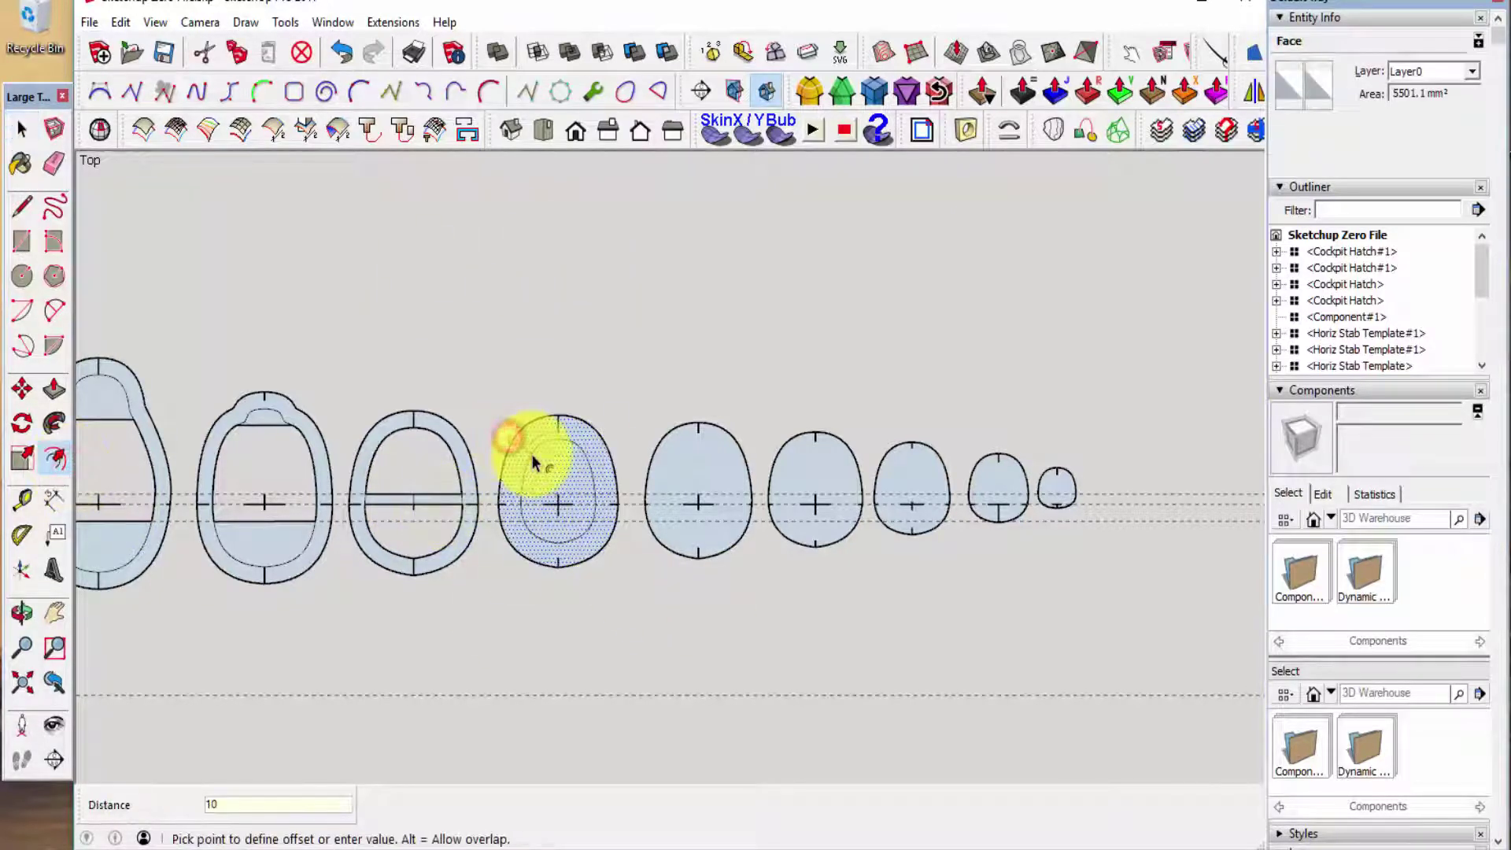
pyautogui.click(531, 450)
pyautogui.press('space')
pyautogui.click(700, 470)
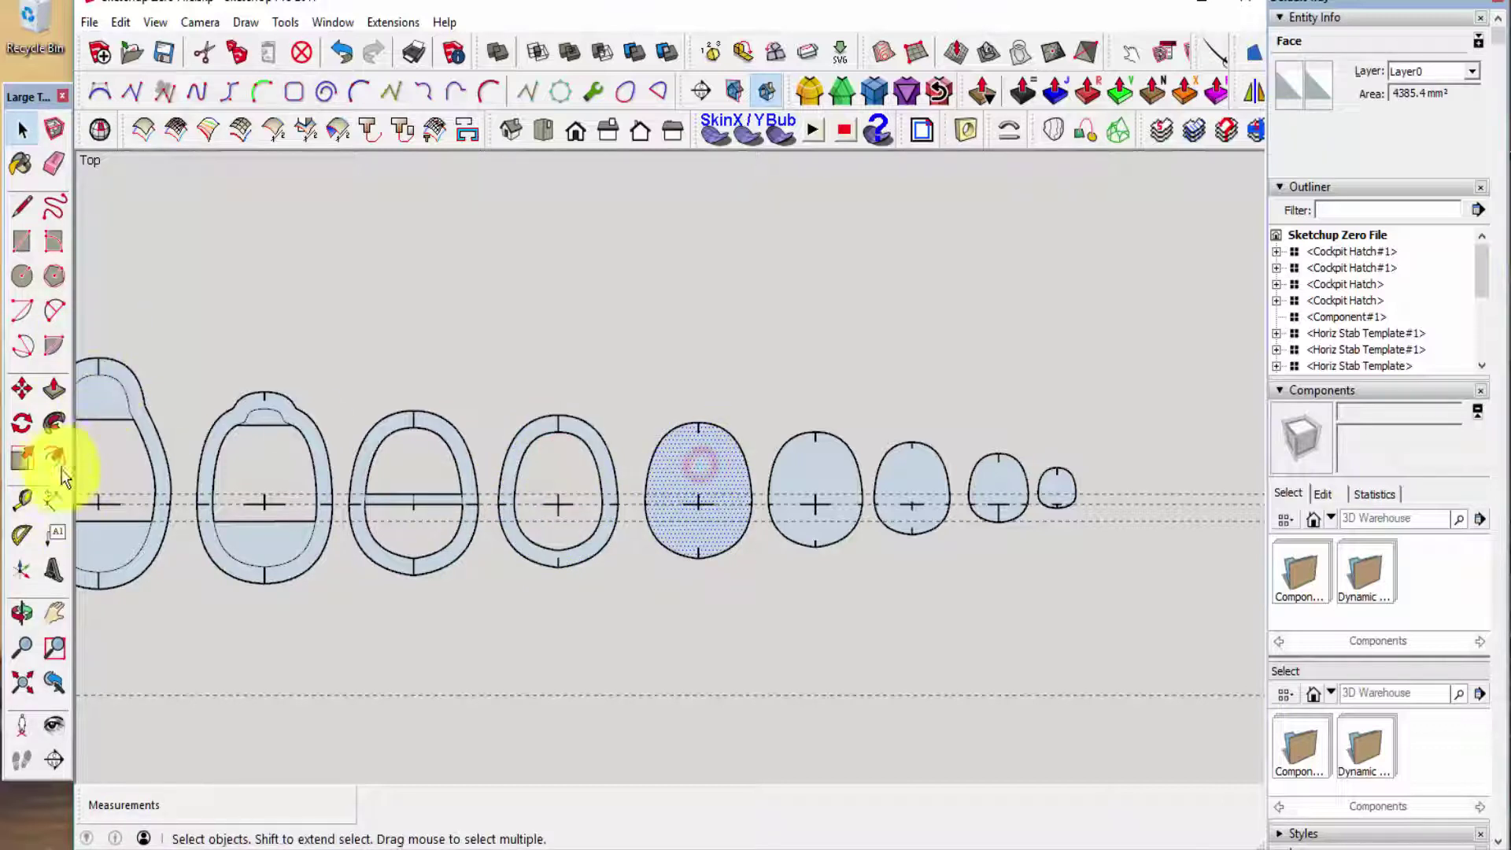
pyautogui.click(55, 459)
pyautogui.click(677, 453)
pyautogui.click(663, 461)
pyautogui.press('space')
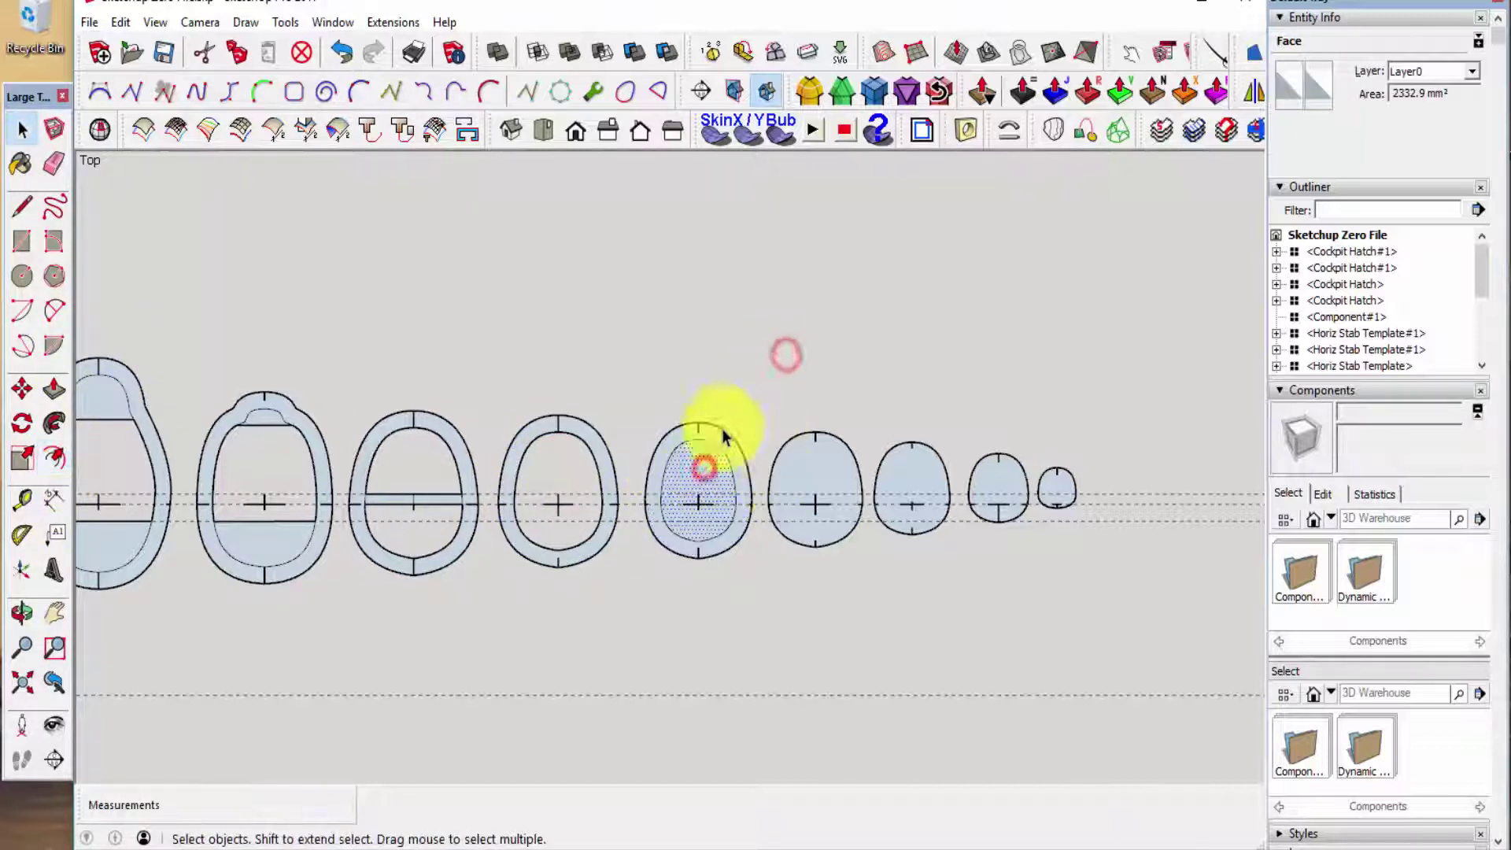
pyautogui.click(787, 473)
pyautogui.click(55, 459)
pyautogui.click(784, 449)
pyautogui.click(787, 456)
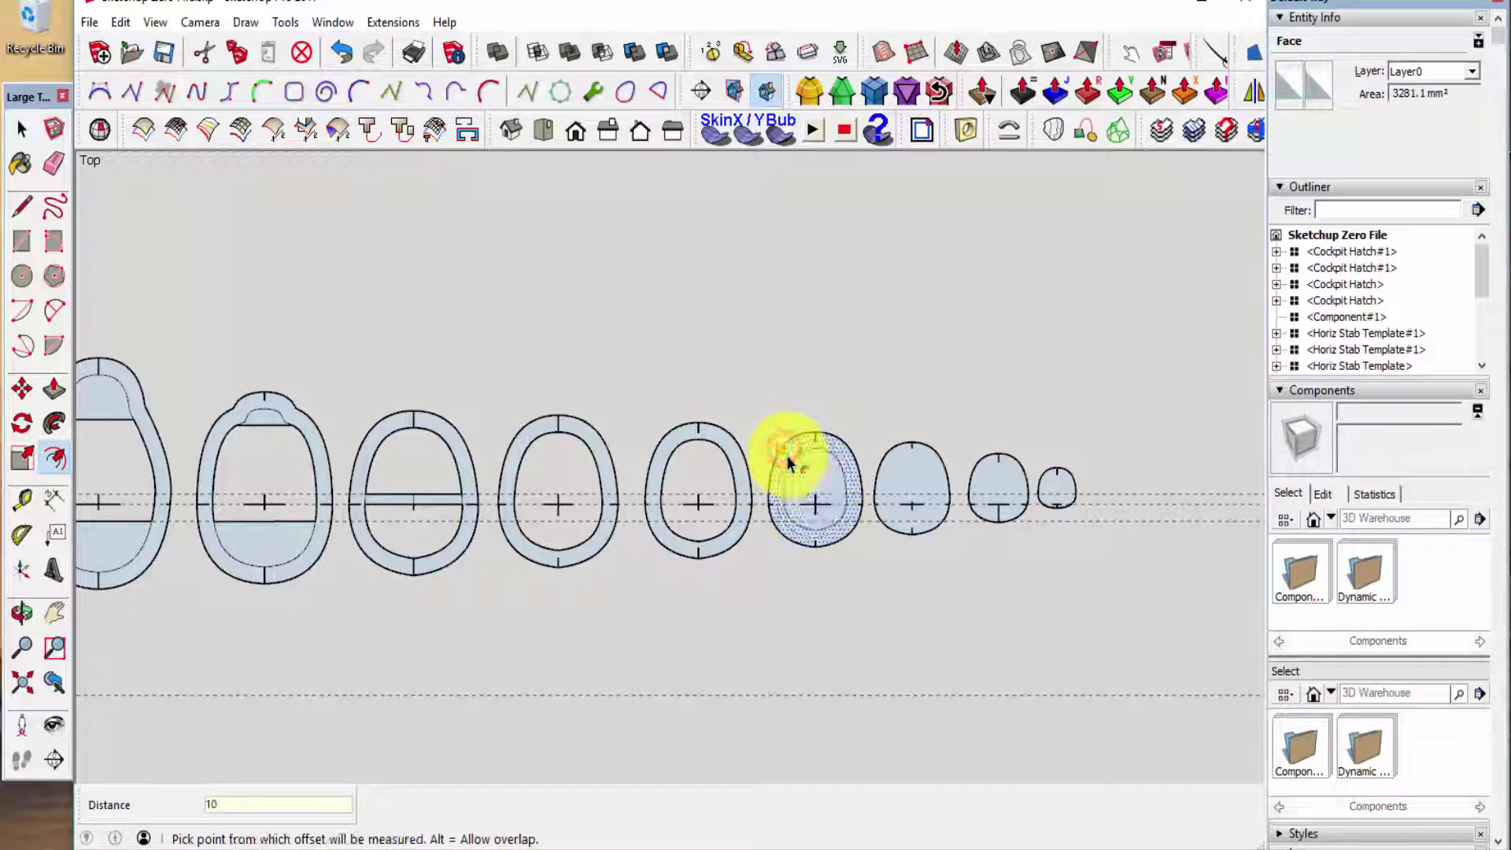
pyautogui.press('space')
# - Give the seventh and eighth formers their 10 mm inner rims
pyautogui.click(809, 472)
pyautogui.click(904, 476)
pyautogui.click(55, 459)
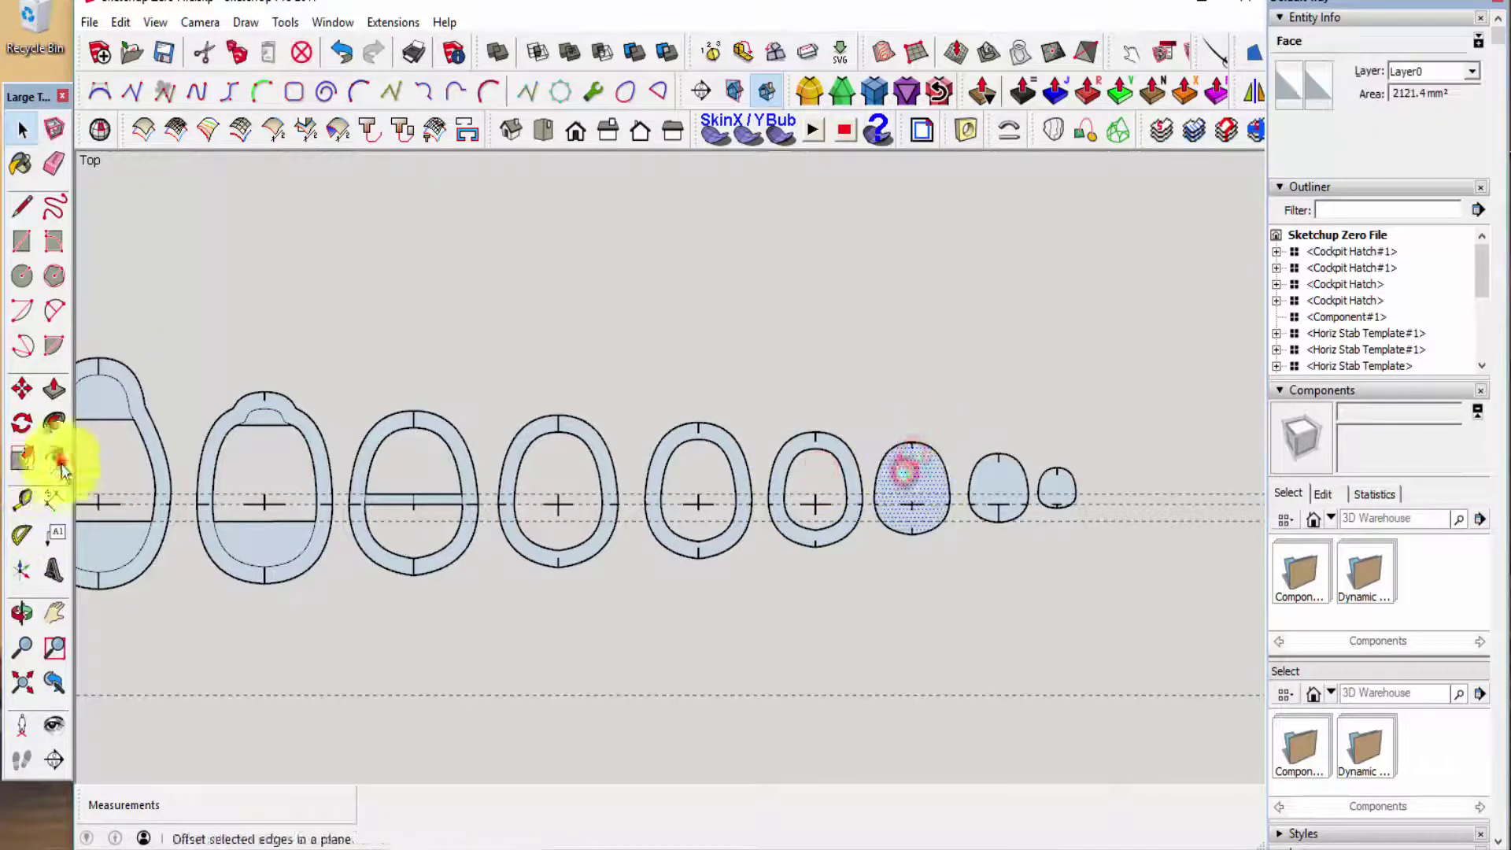
pyautogui.click(890, 466)
pyautogui.click(889, 467)
pyautogui.press('space')
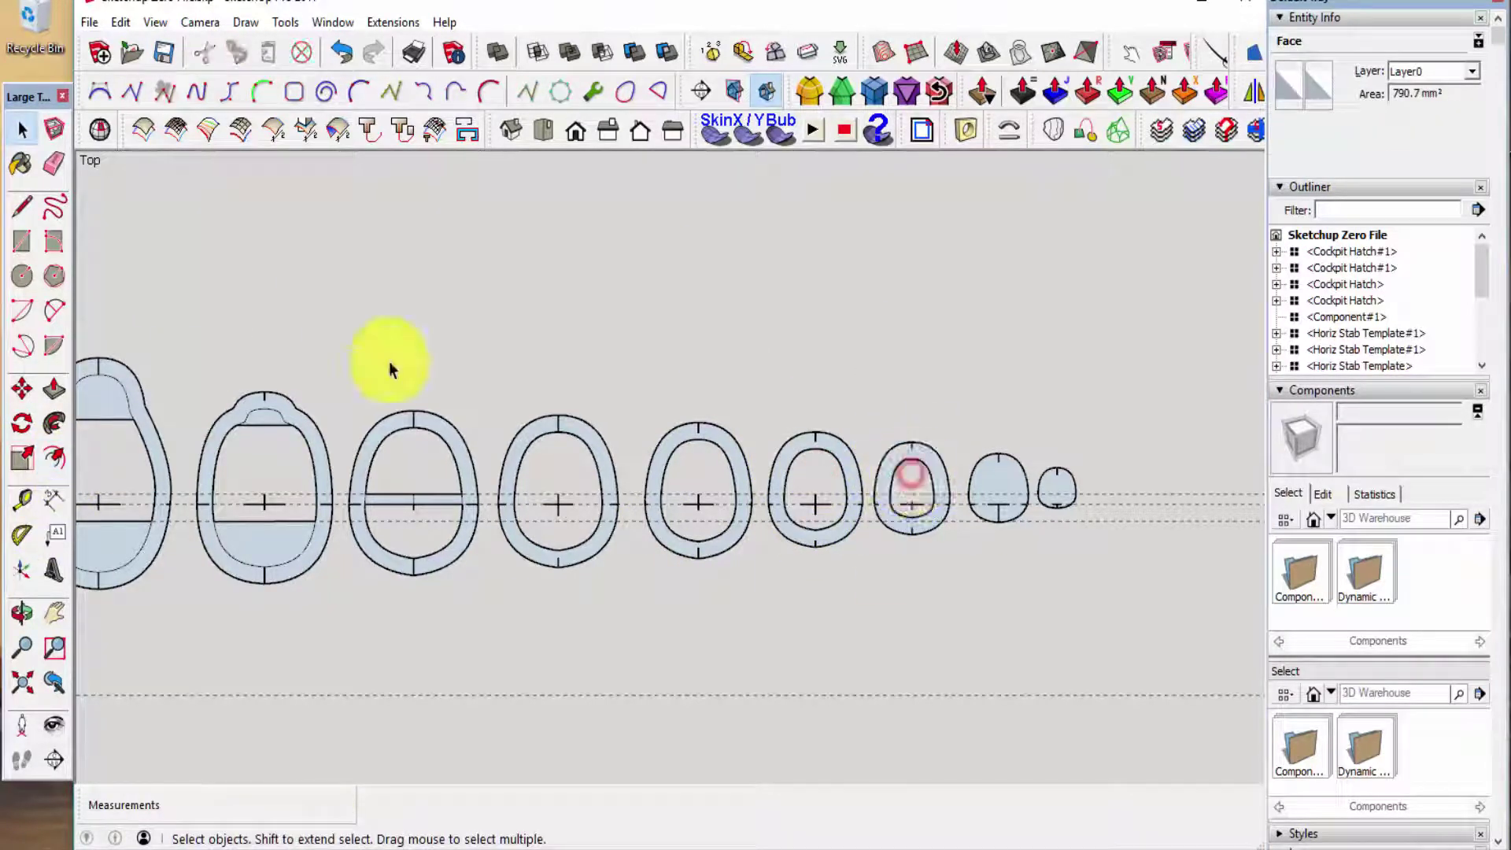
pyautogui.click(989, 472)
pyautogui.click(54, 459)
pyautogui.click(974, 476)
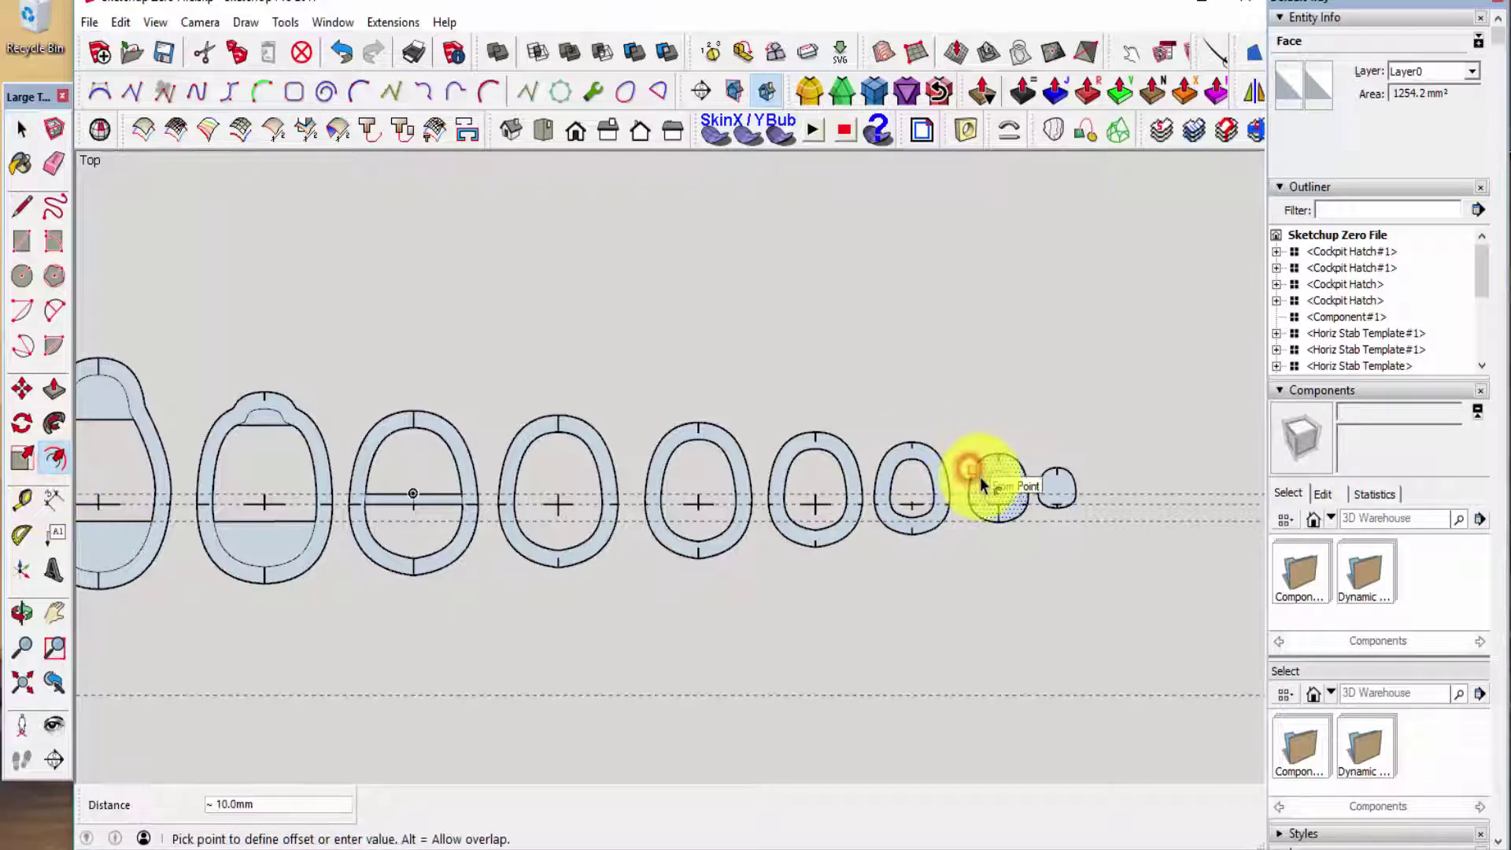
pyautogui.click(986, 481)
pyautogui.press('space')
pyautogui.click(996, 481)
# - Draw two straight crossbar lines across the formers between opposite profile edges
pyautogui.scroll(5, 512, 506)
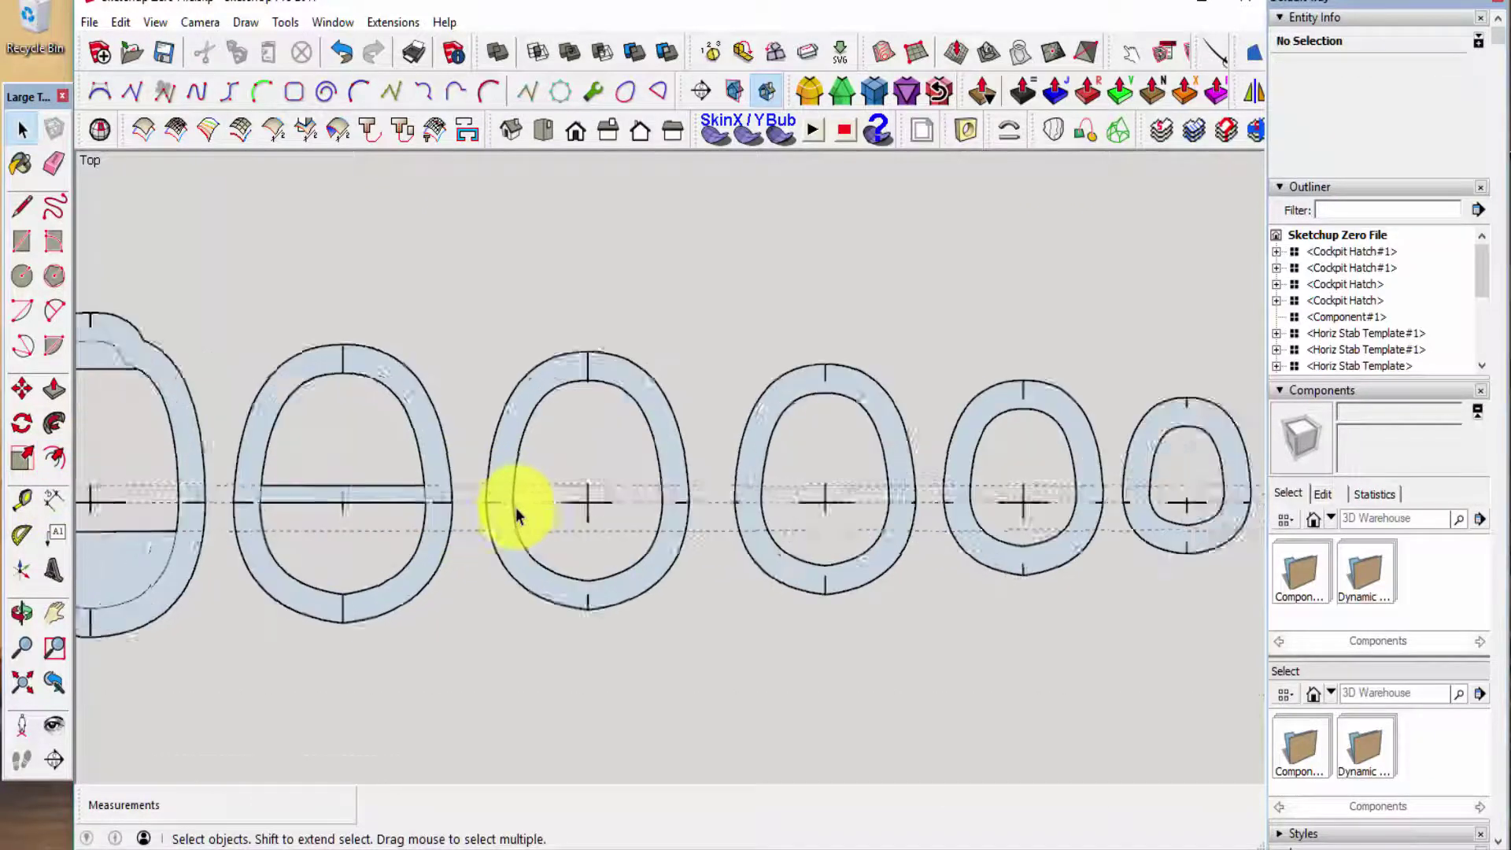
pyautogui.press('l')
pyautogui.click(512, 455)
pyautogui.scroll(-5, 512, 455)
pyautogui.scroll(10, 850, 465)
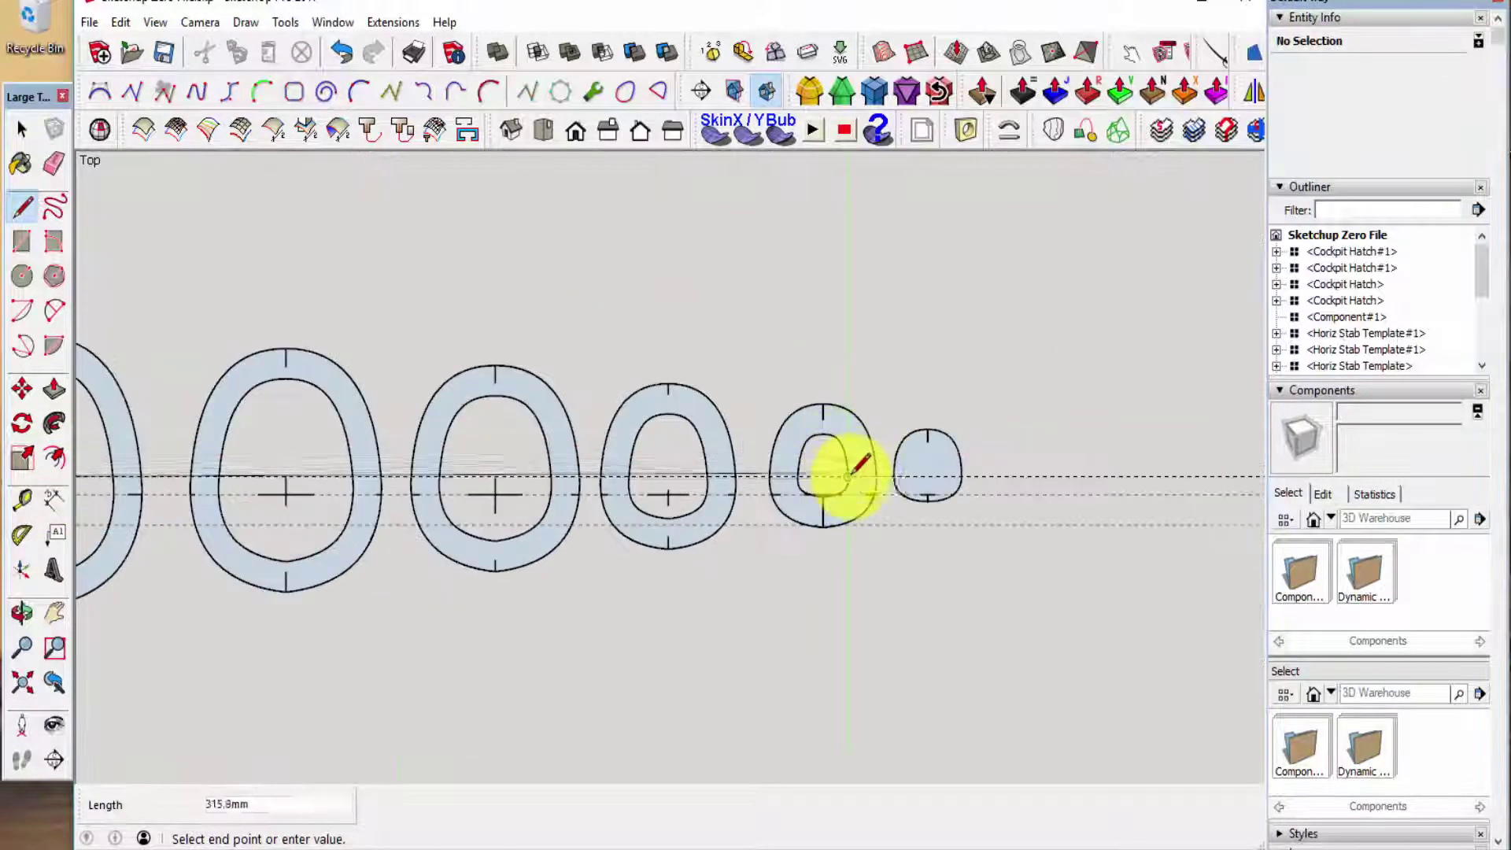
pyautogui.click(850, 465)
pyautogui.press('space')
pyautogui.scroll(-6, 993, 457)
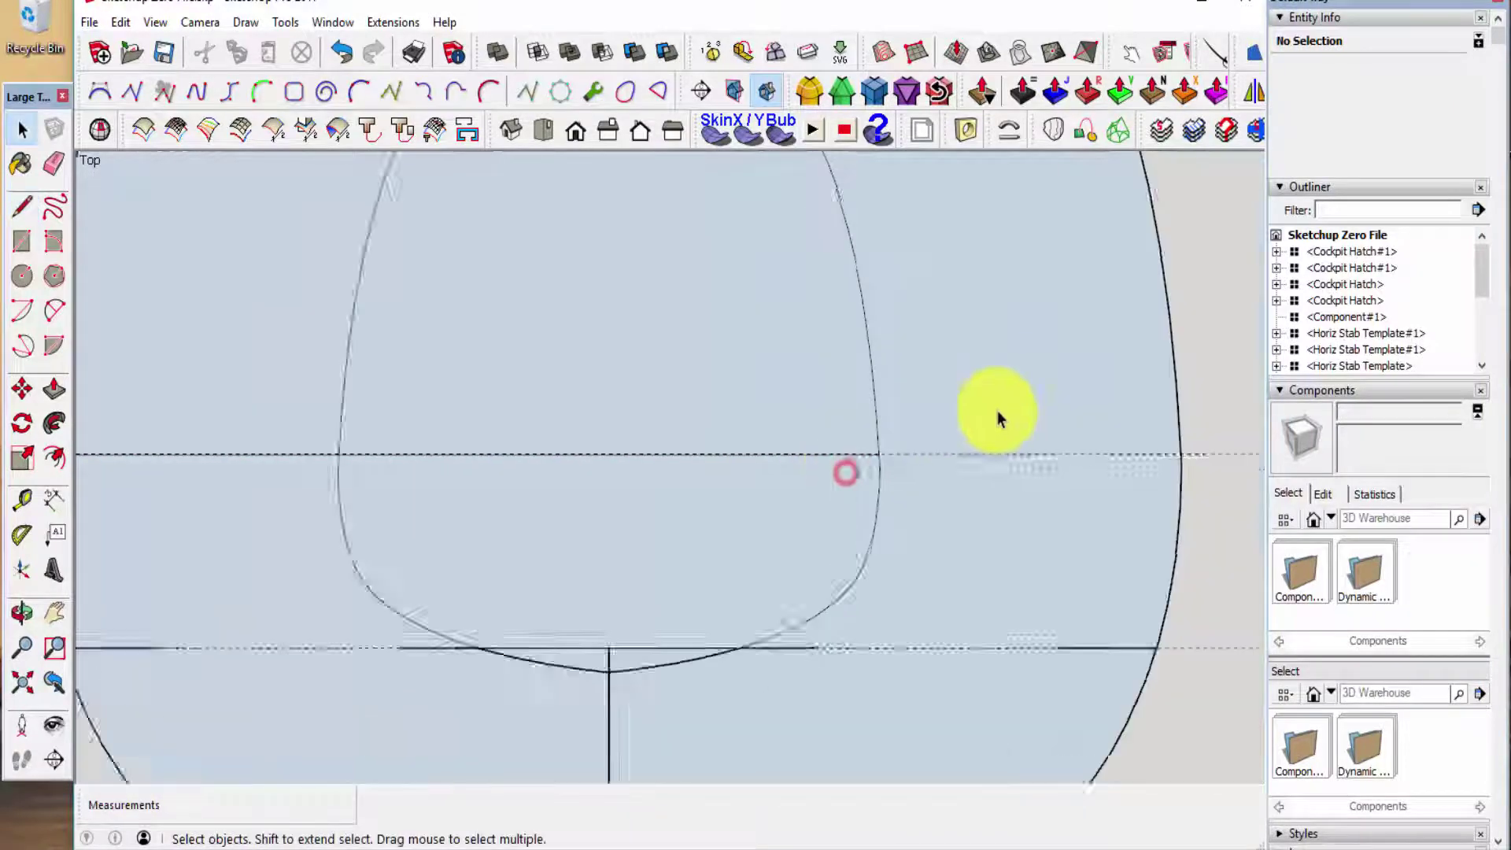
pyautogui.scroll(8, 409, 487)
pyautogui.press('l')
pyautogui.scroll(-4, 370, 393)
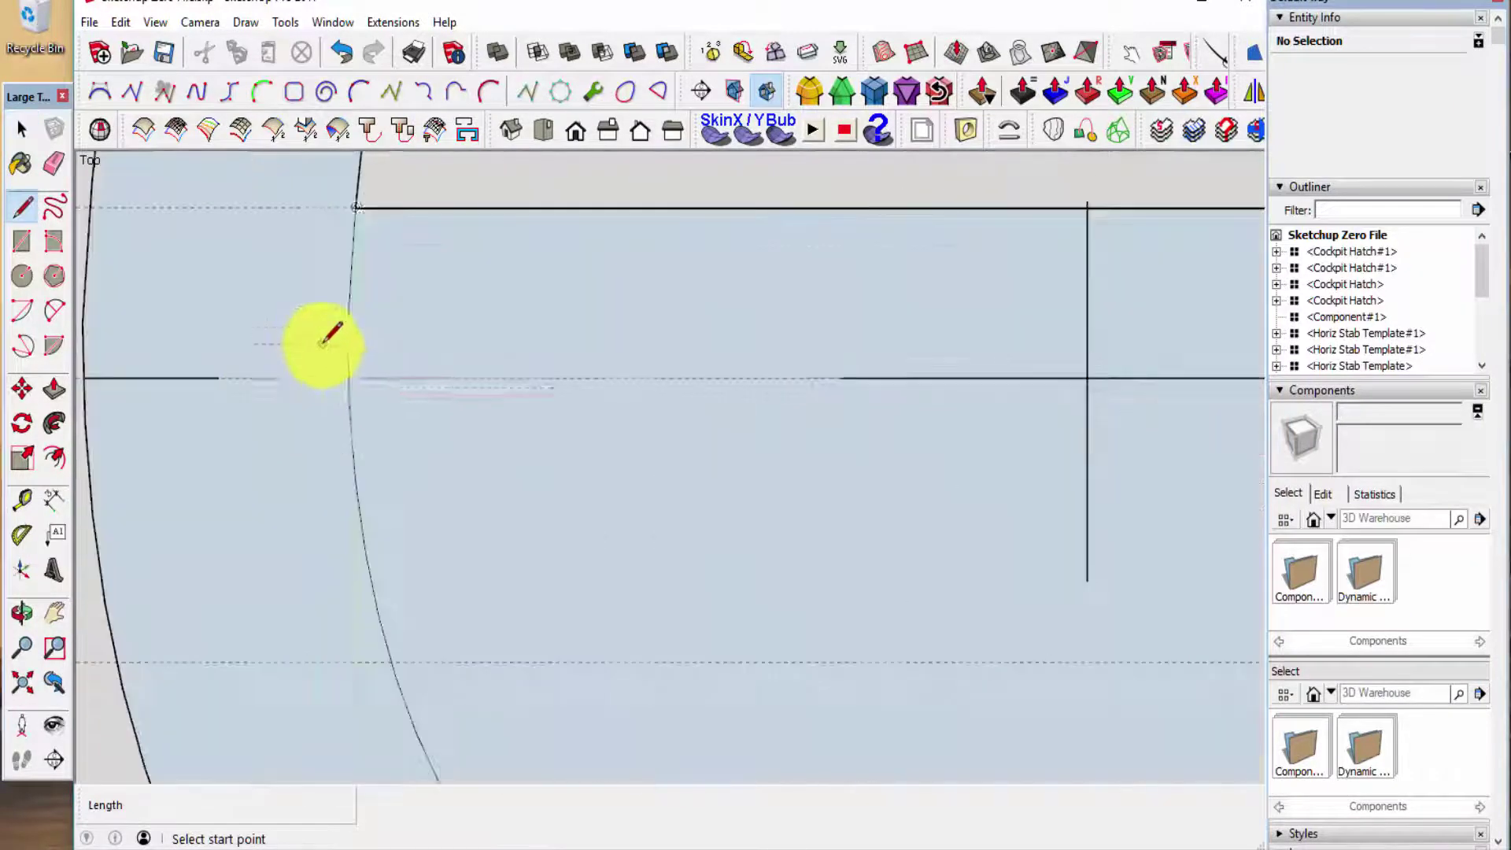
pyautogui.scroll(6, 360, 330)
pyautogui.click(354, 346)
pyautogui.scroll(-8, 346, 409)
pyautogui.scroll(4, 955, 432)
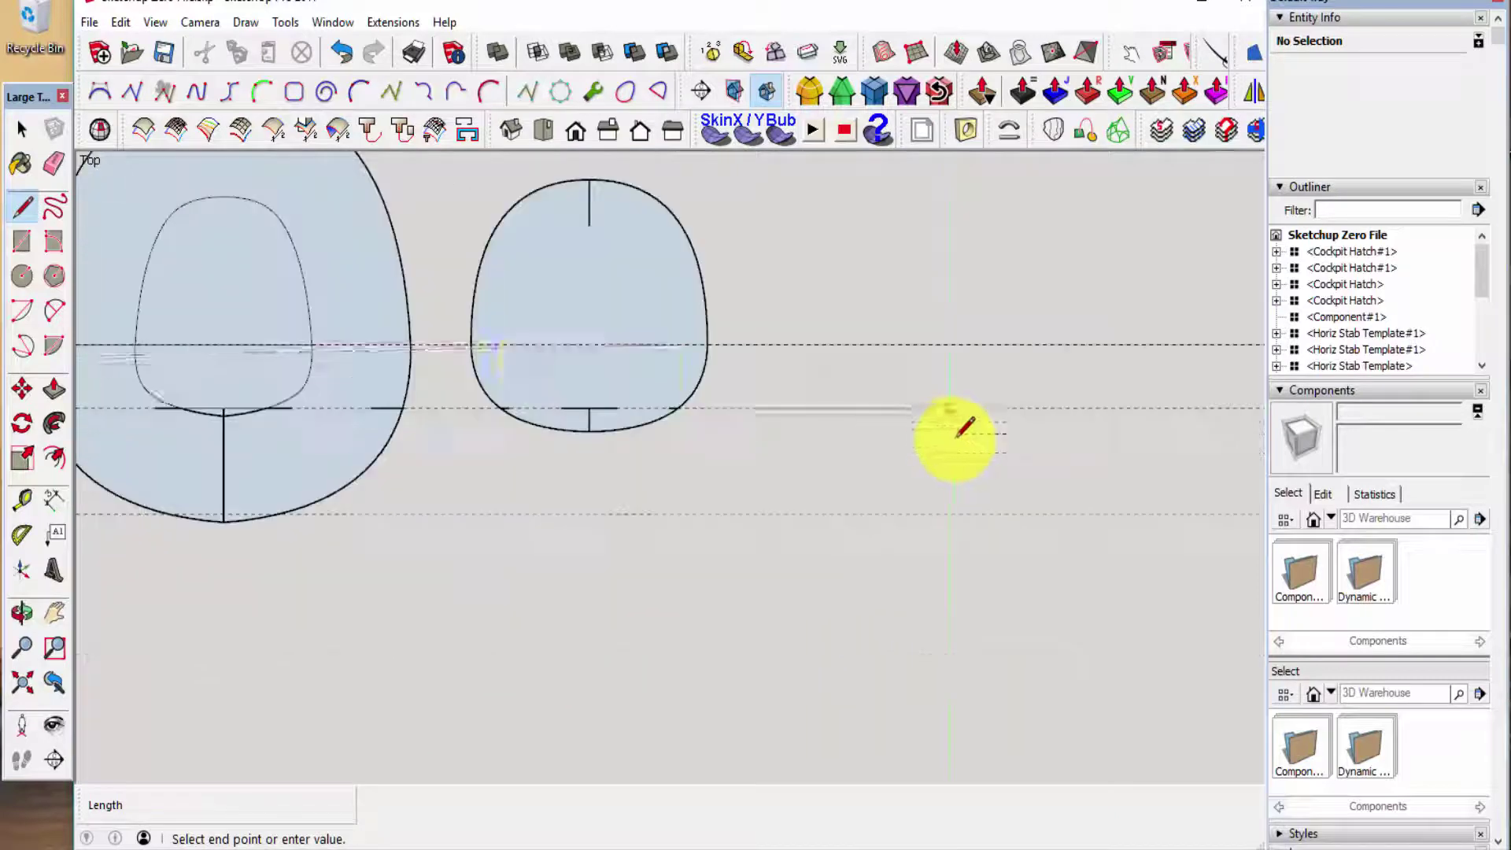
pyautogui.scroll(5, 708, 425)
pyautogui.click(725, 443)
pyautogui.press('space')
pyautogui.scroll(-10, 971, 440)
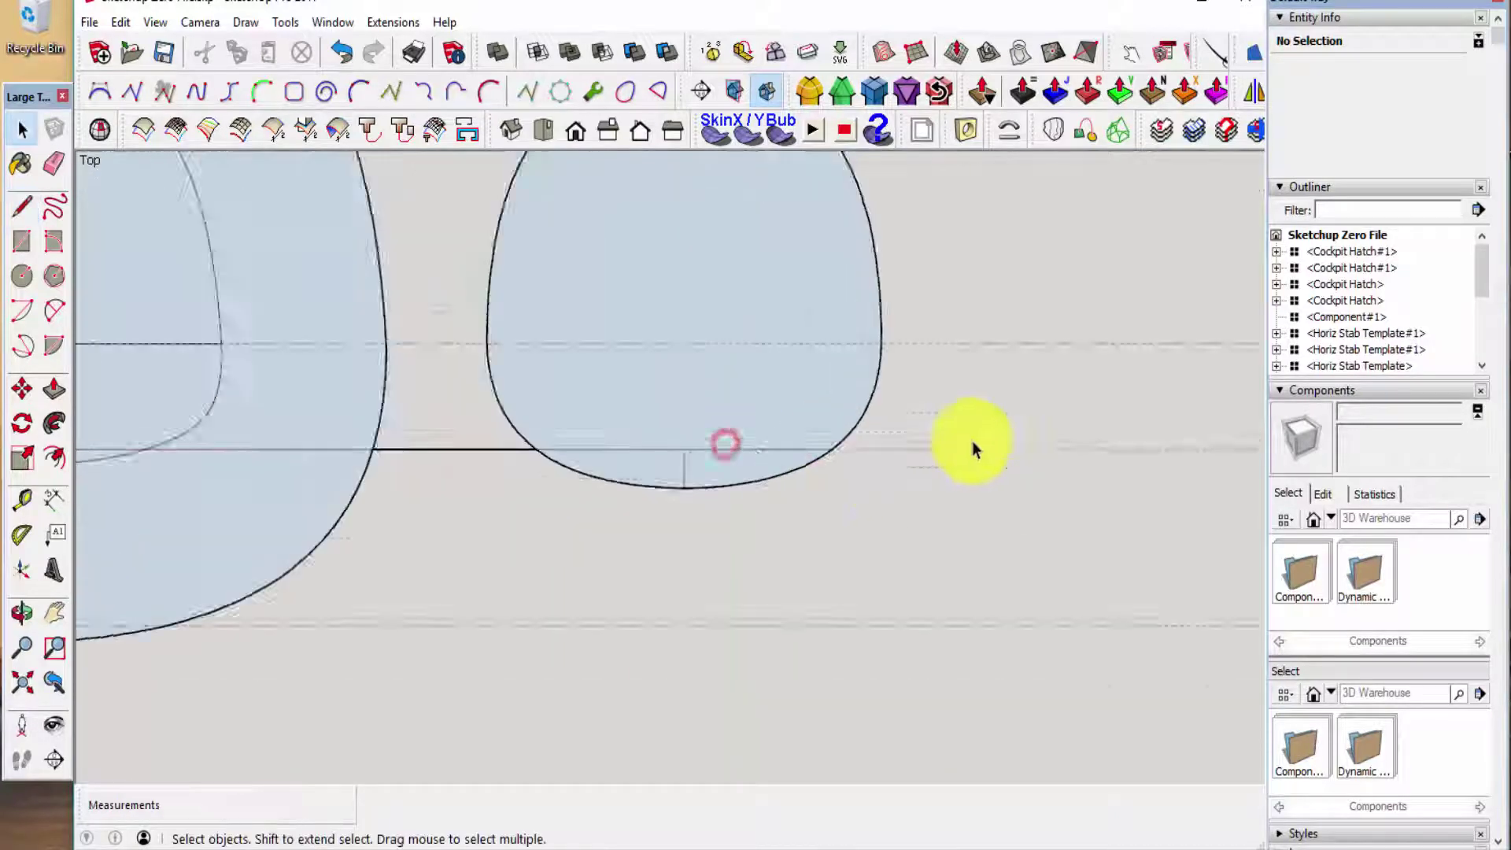
pyautogui.scroll(3, 573, 432)
# - Erase the stray horizontal centre line running through the right-hand formers
pyautogui.press('e')
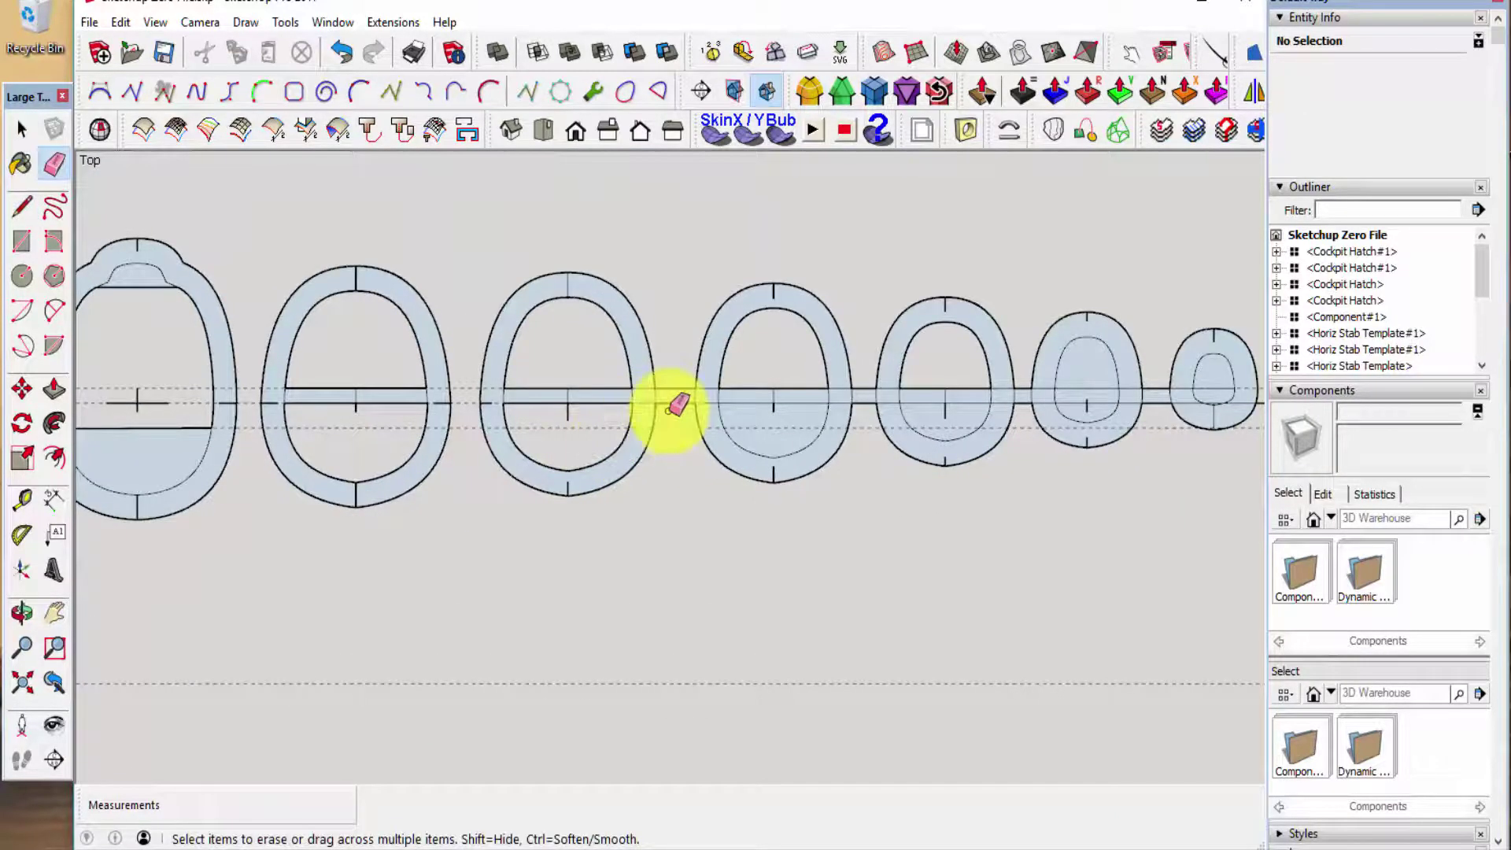
pyautogui.scroll(-1, 684, 394)
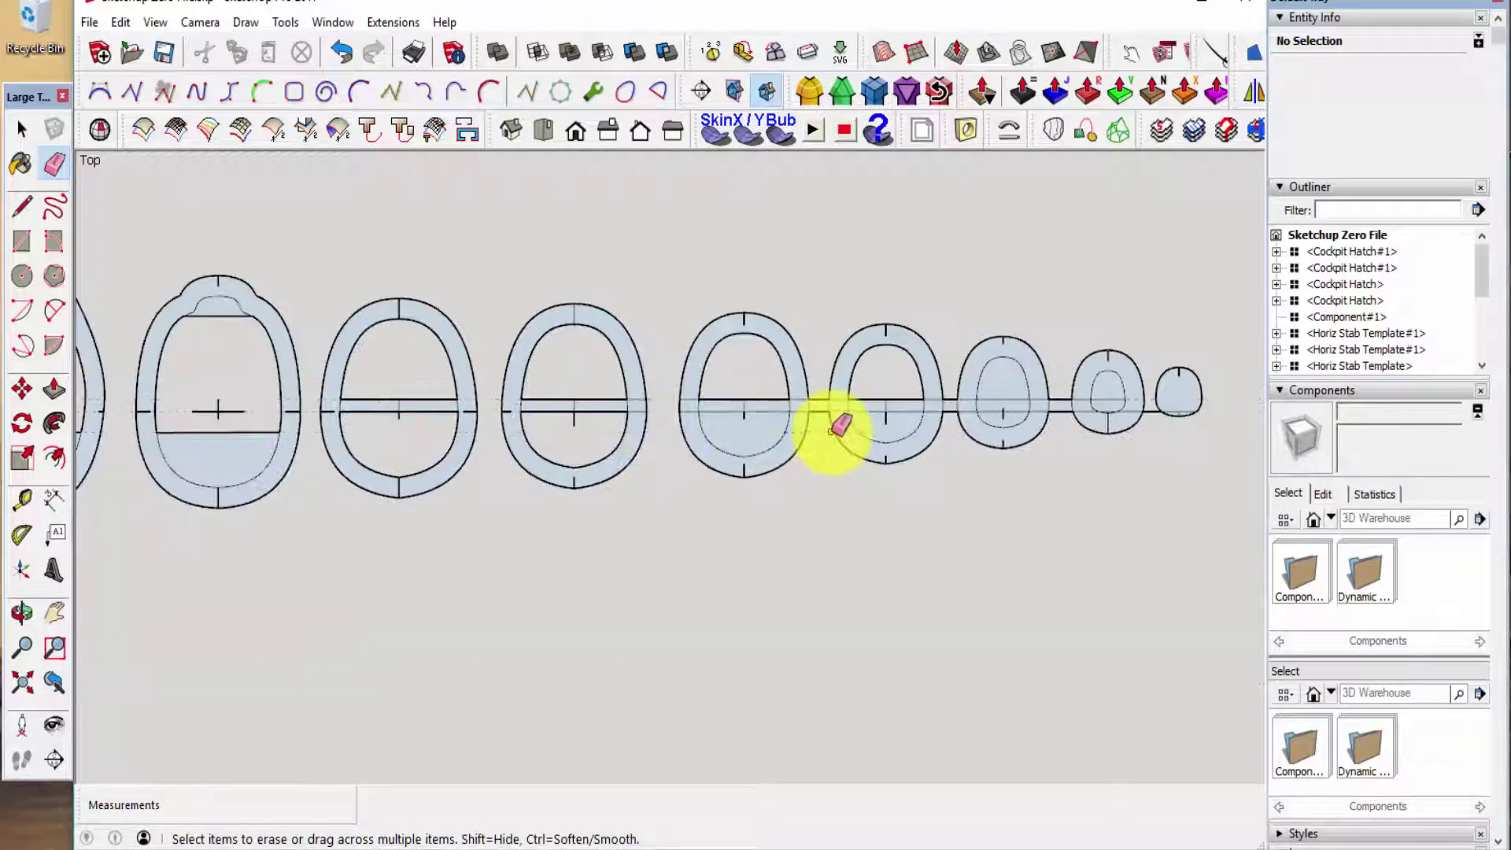
pyautogui.moveTo(833, 430)
pyautogui.mouseDown()
pyautogui.moveTo(956, 424)
pyautogui.moveTo(949, 397)
pyautogui.moveTo(1051, 422)
pyautogui.moveTo(1064, 386)
pyautogui.moveTo(1106, 441)
pyautogui.moveTo(1160, 408)
pyautogui.mouseUp()
pyautogui.press('space')
pyautogui.click(745, 446)
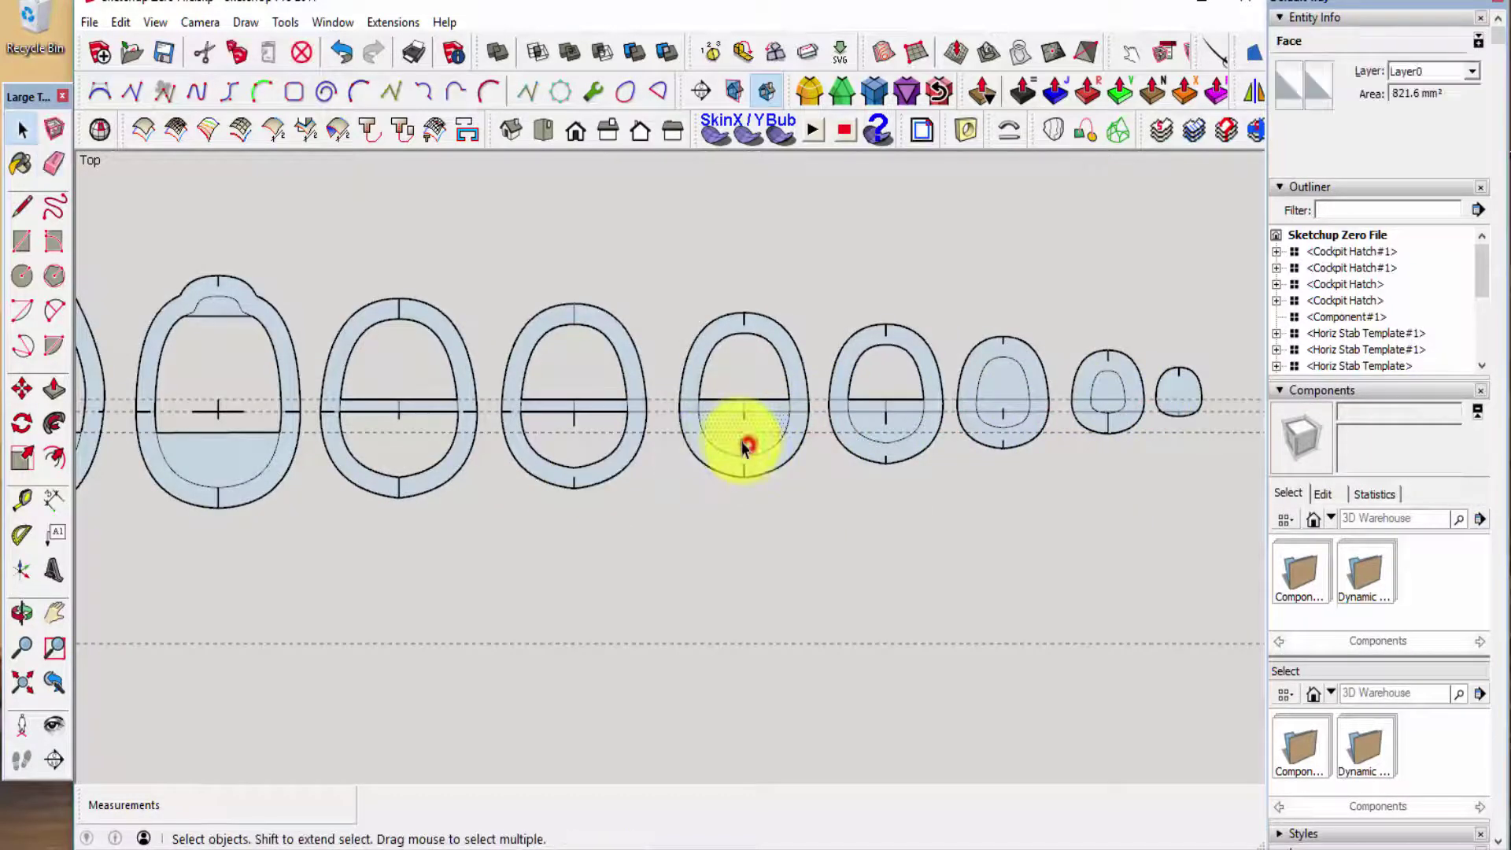
pyautogui.click(903, 418)
pyautogui.click(1005, 410)
pyautogui.click(1106, 396)
pyautogui.scroll(8, 1117, 417)
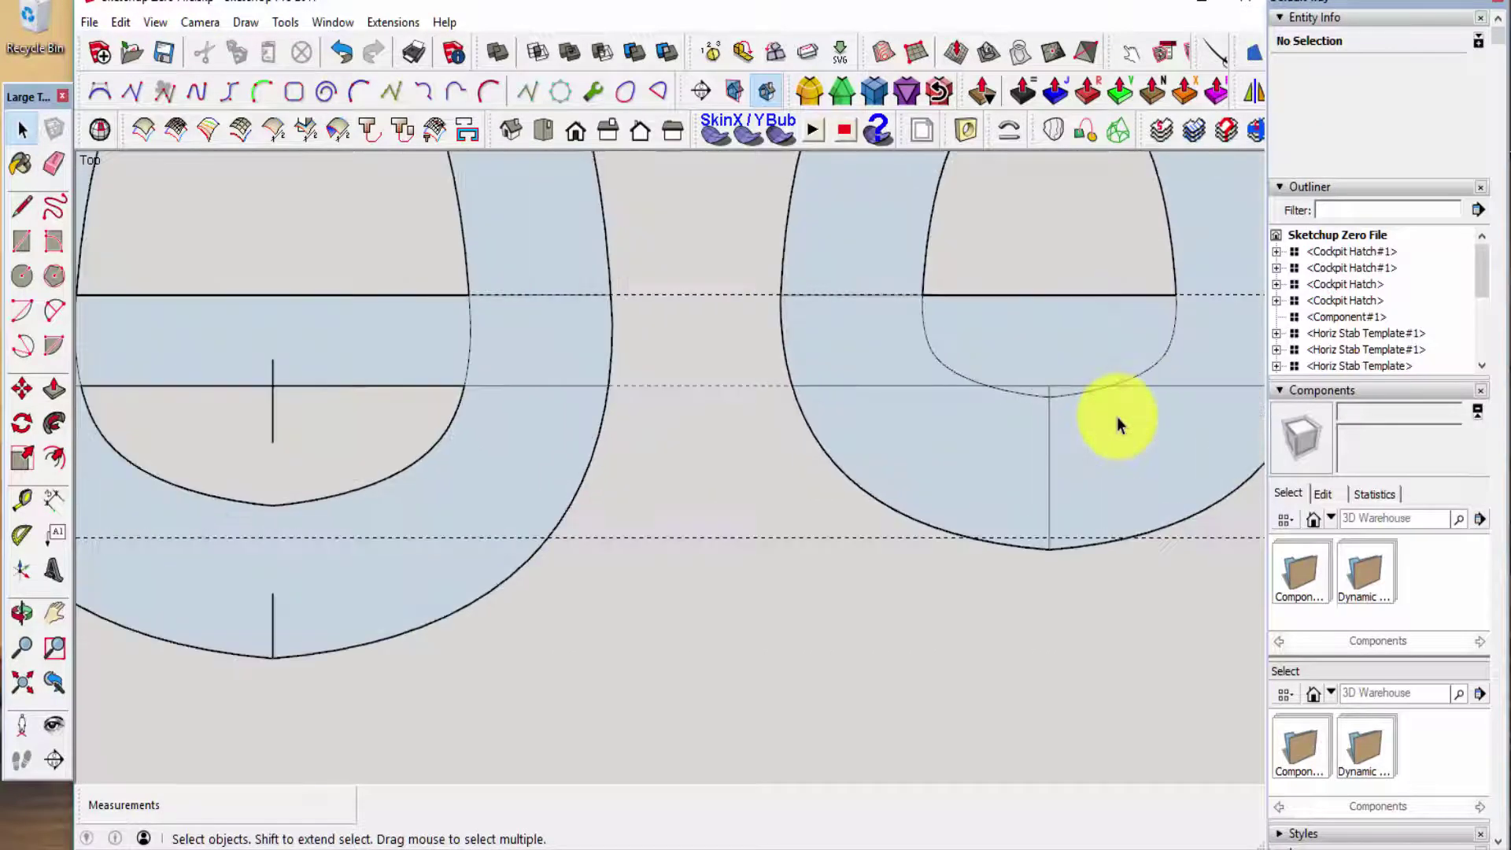
# - Zoom out over the formers and reference images, then zoom in on the Mitsubishi A6M5 plan sheet
pyautogui.scroll(-10, 948, 489)
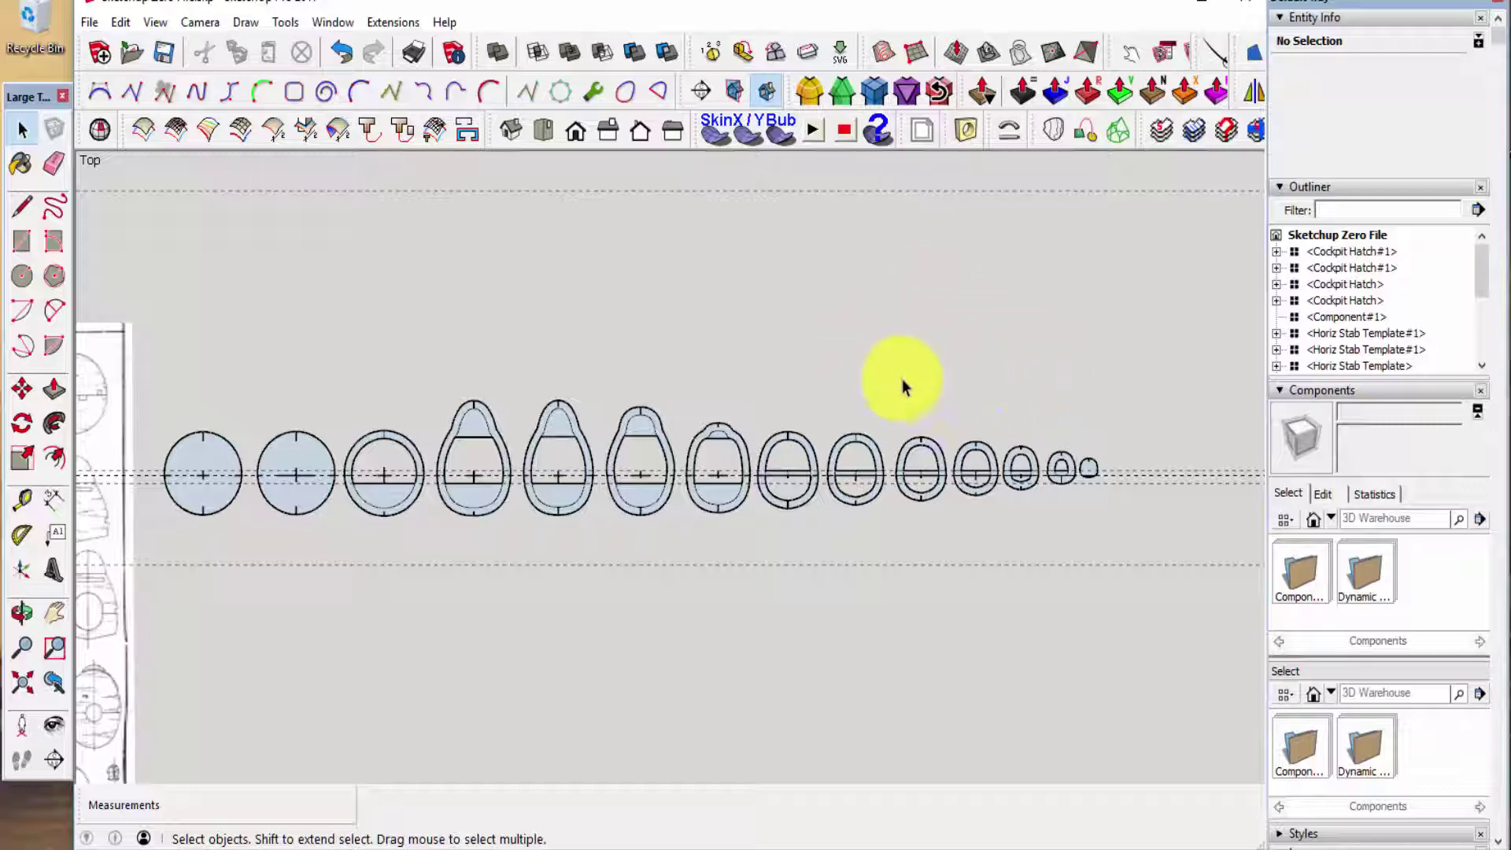
pyautogui.scroll(-2, 983, 386)
pyautogui.scroll(-4, 1144, 470)
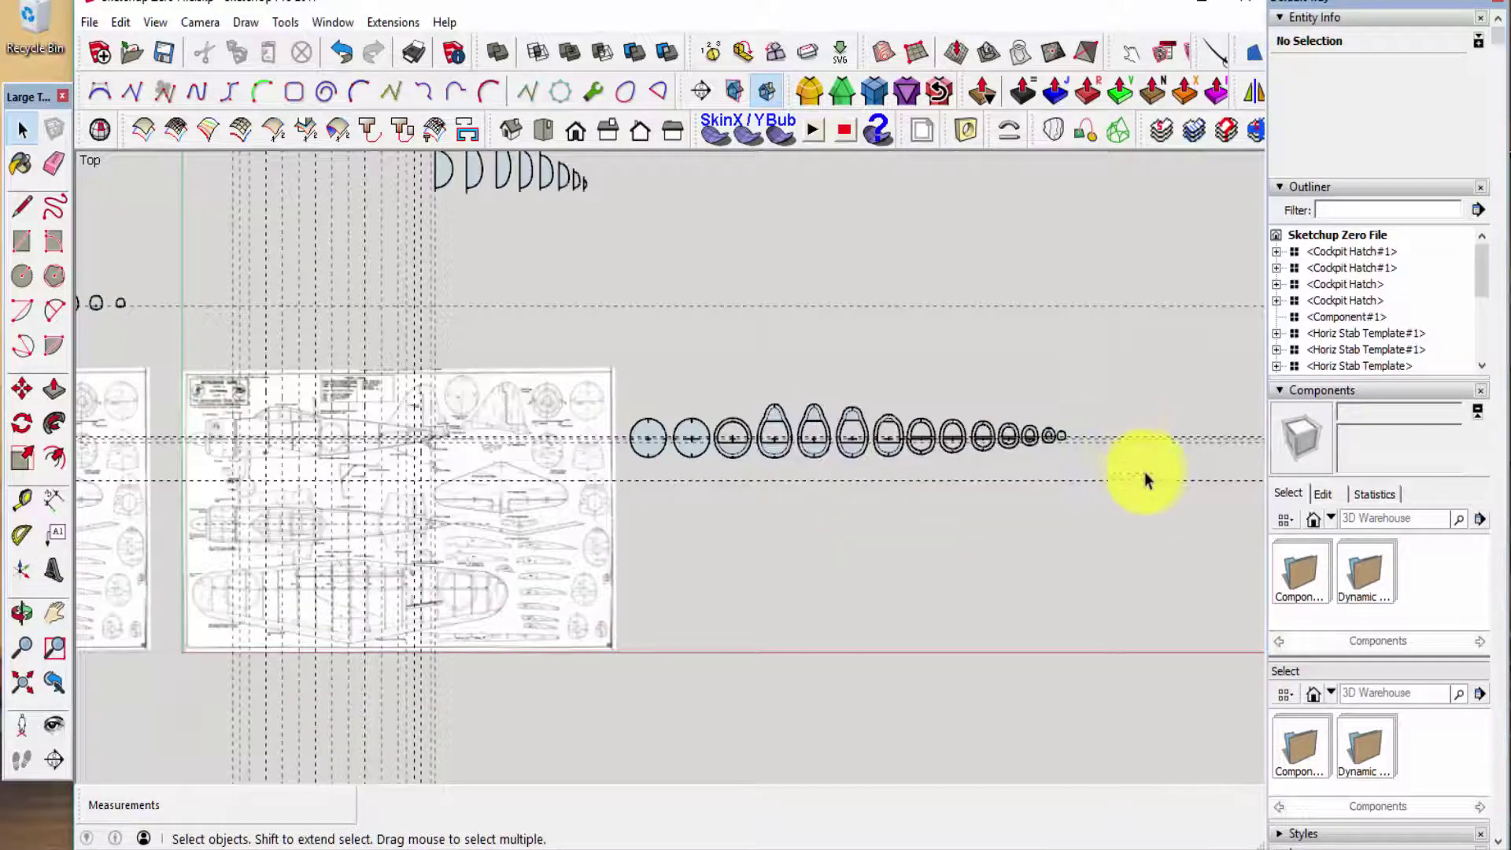
pyautogui.scroll(3, 379, 441)
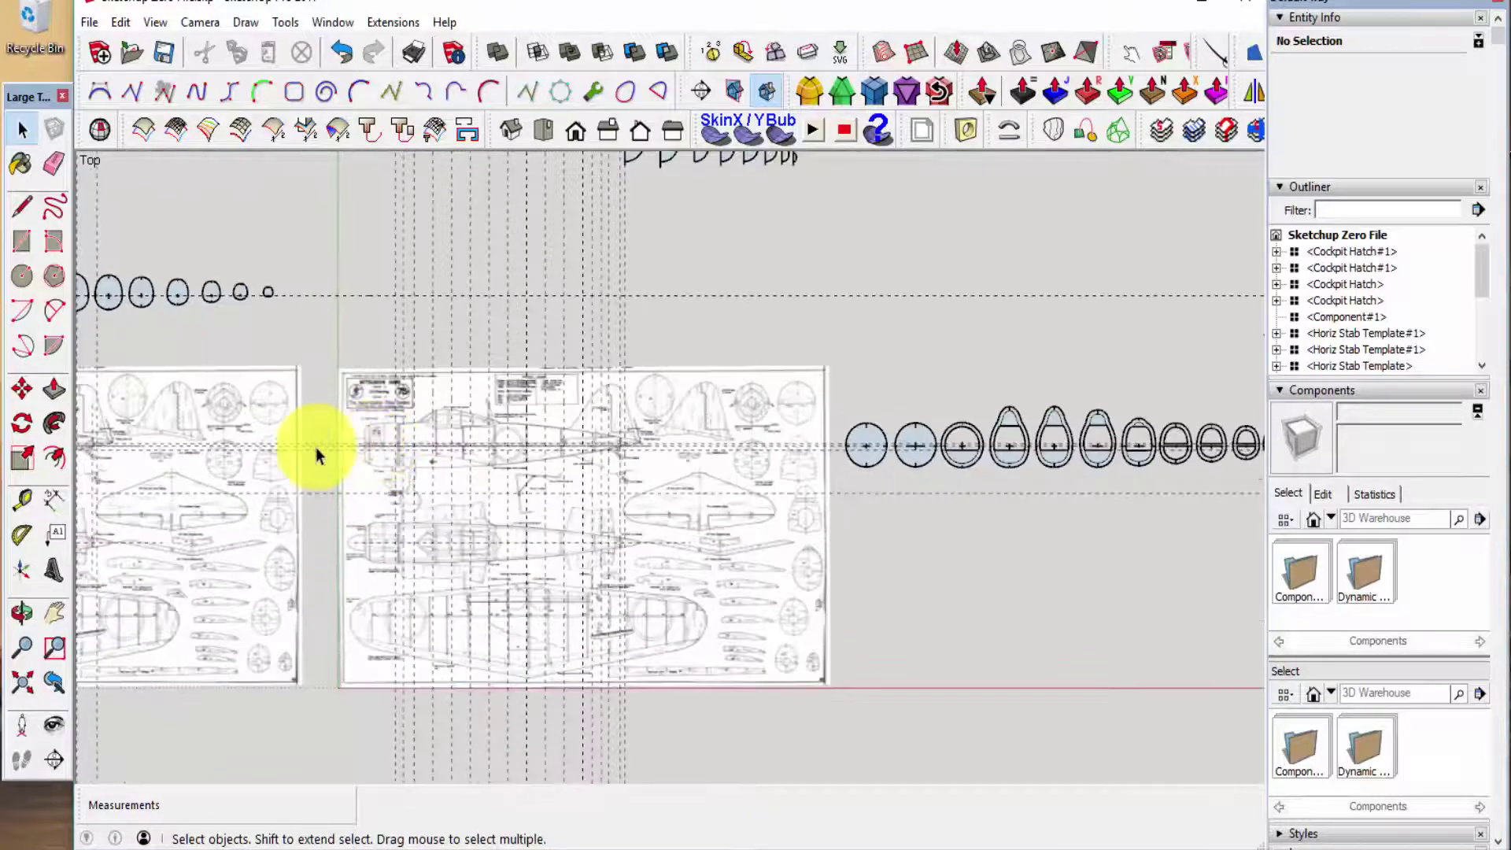
pyautogui.scroll(3, 315, 447)
pyautogui.scroll(2, 408, 418)
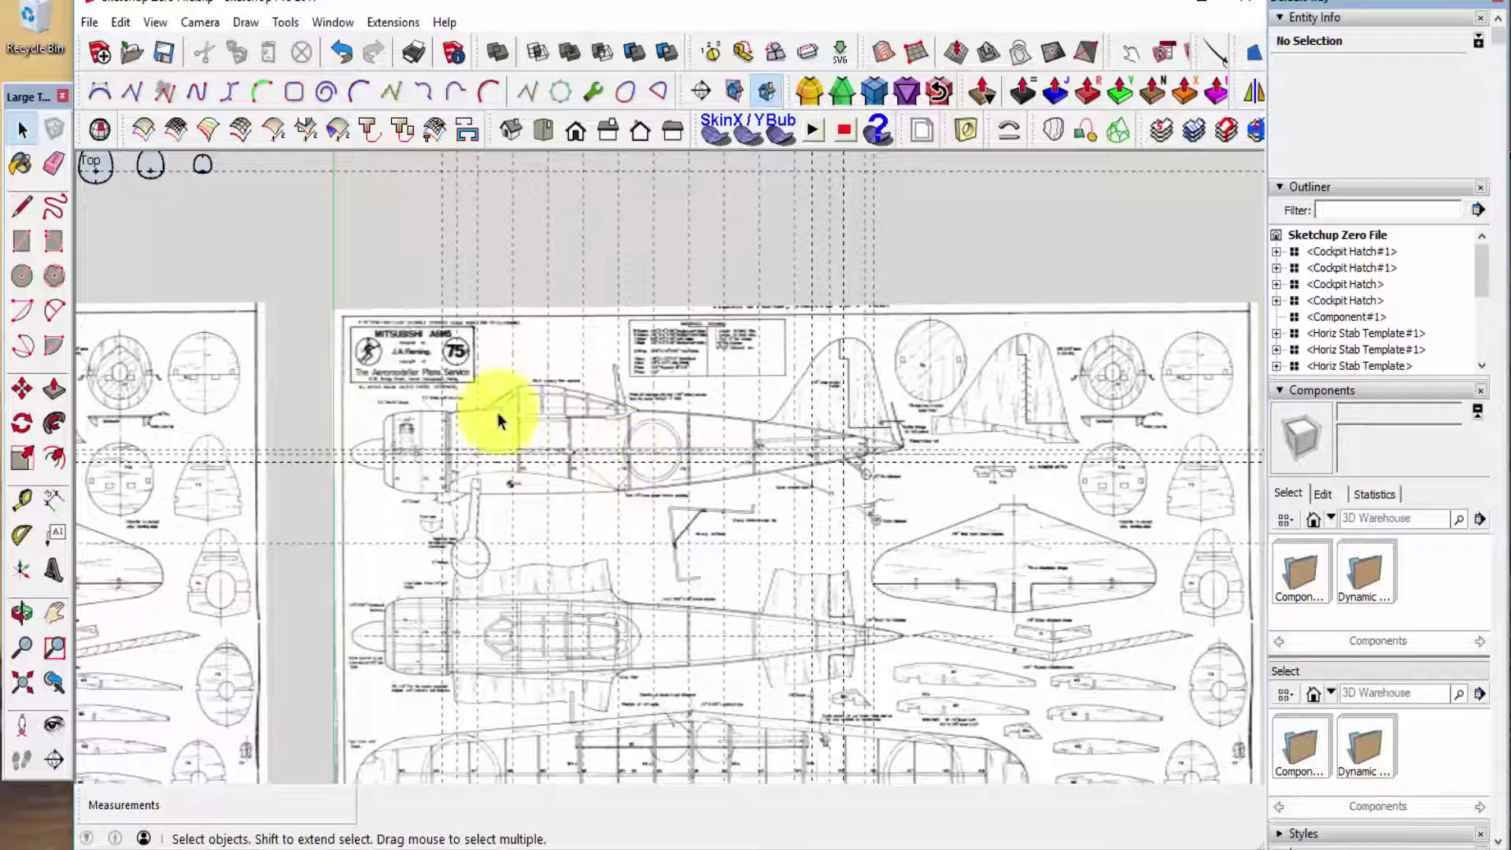
pyautogui.scroll(4, 464, 428)
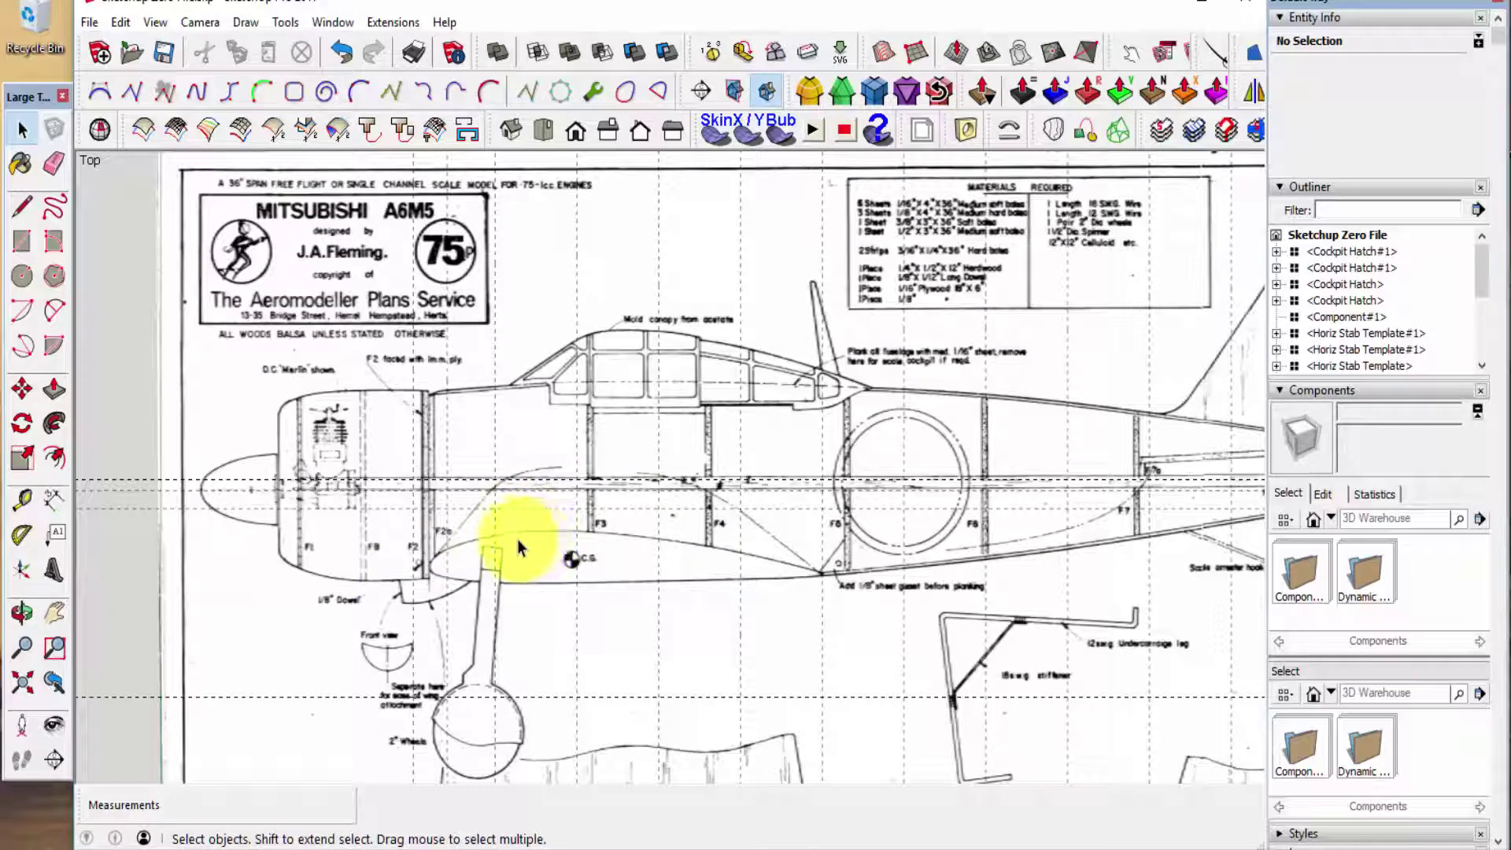
pyautogui.scroll(-5, 454, 565)
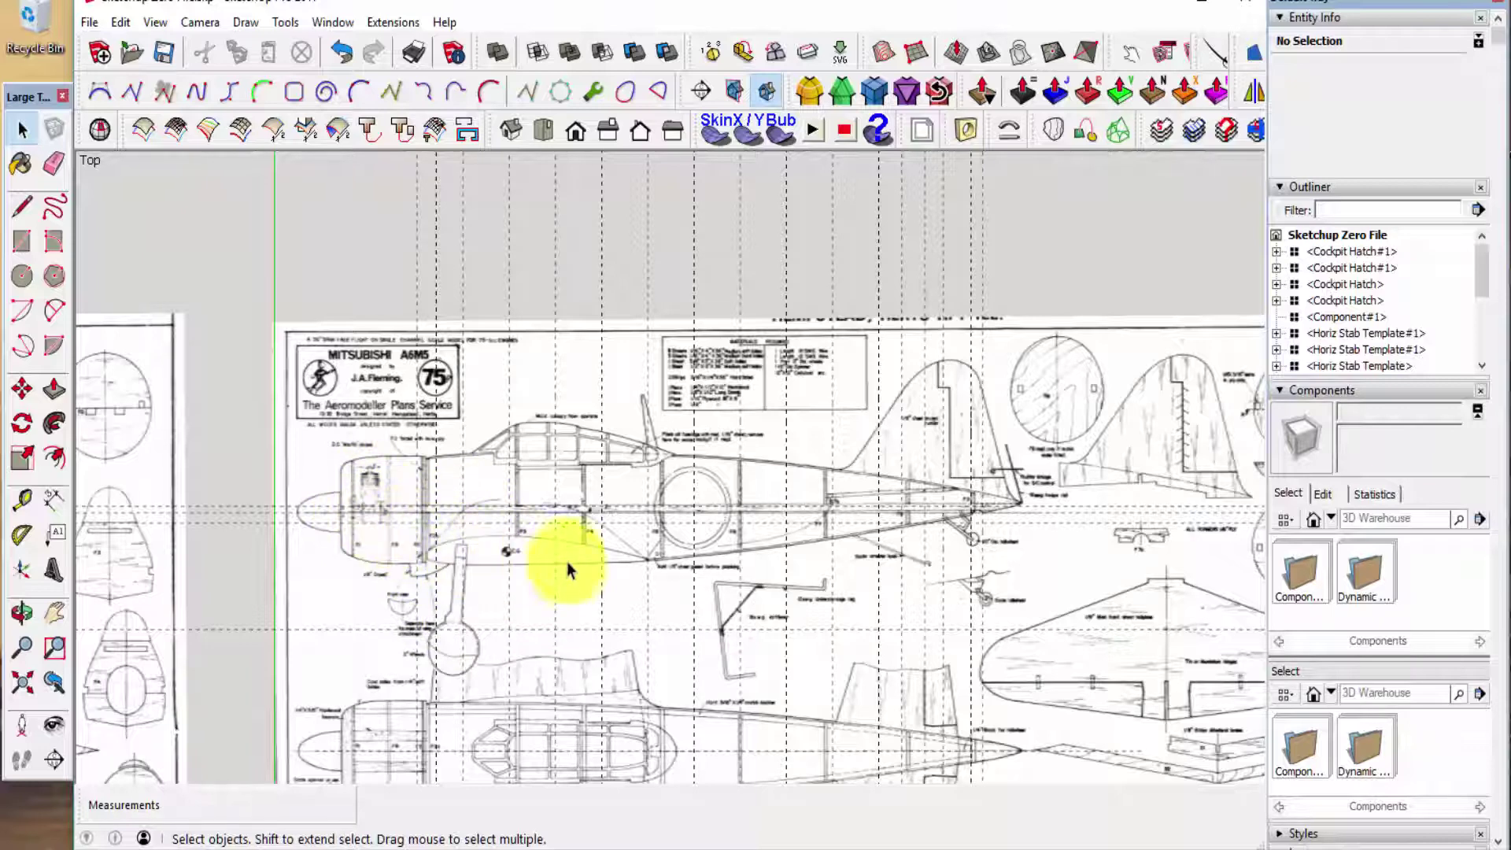
pyautogui.scroll(3, 620, 554)
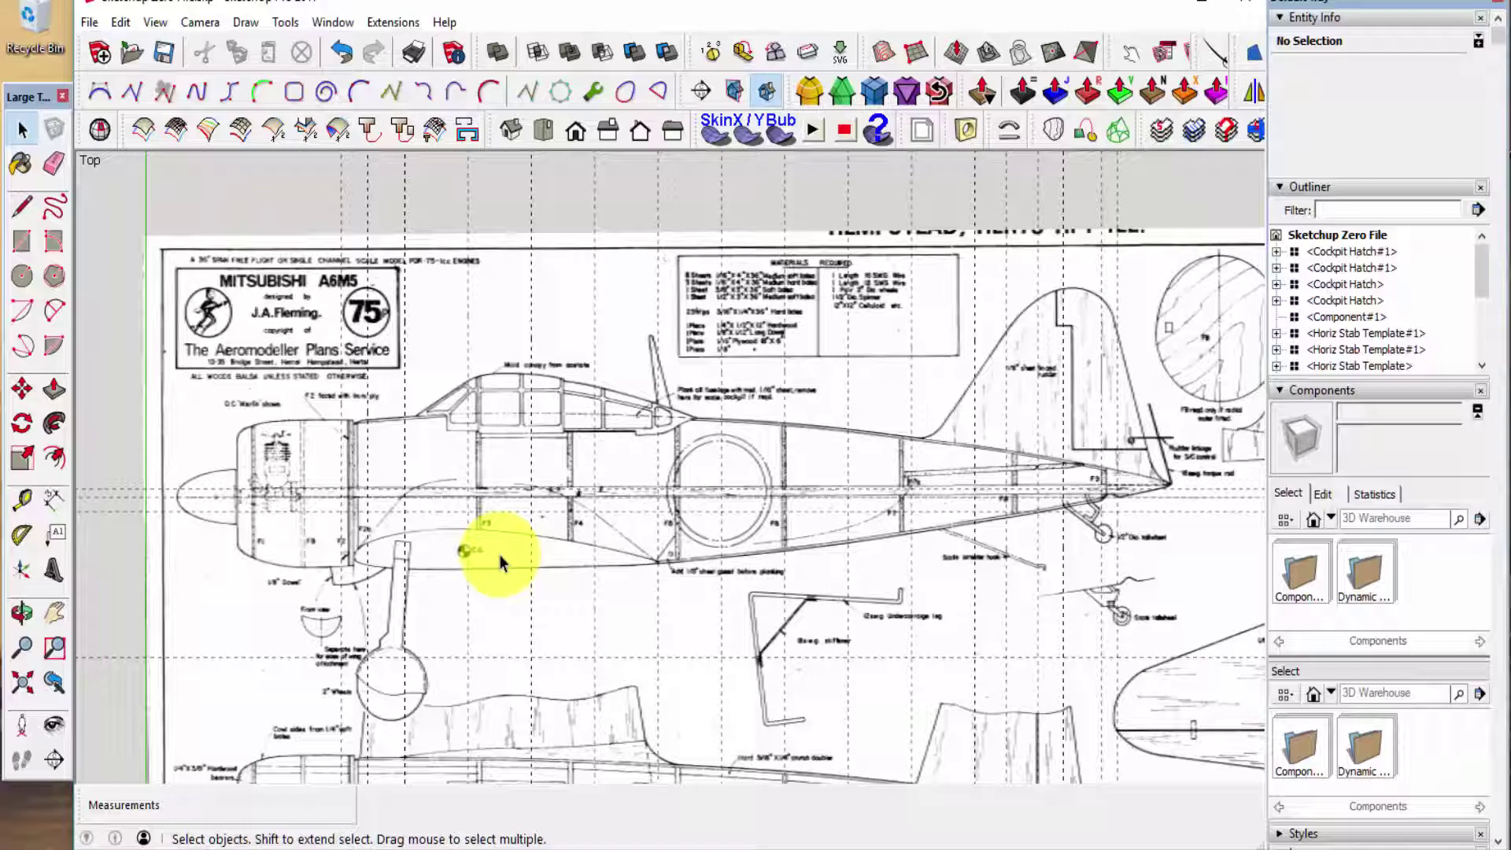
pyautogui.scroll(-2, 328, 496)
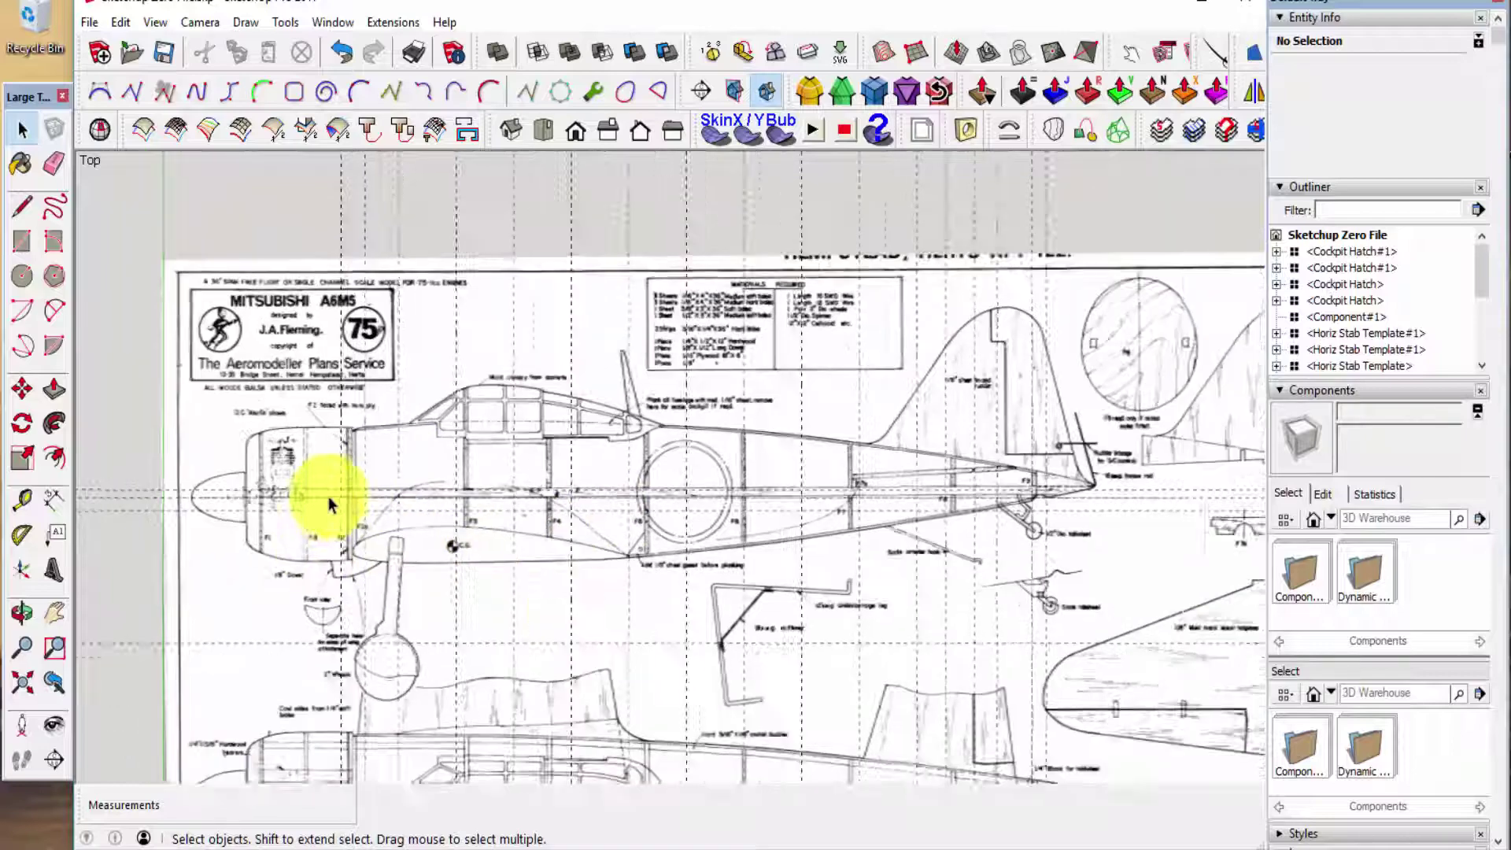
pyautogui.scroll(3, 908, 456)
pyautogui.scroll(3, 908, 457)
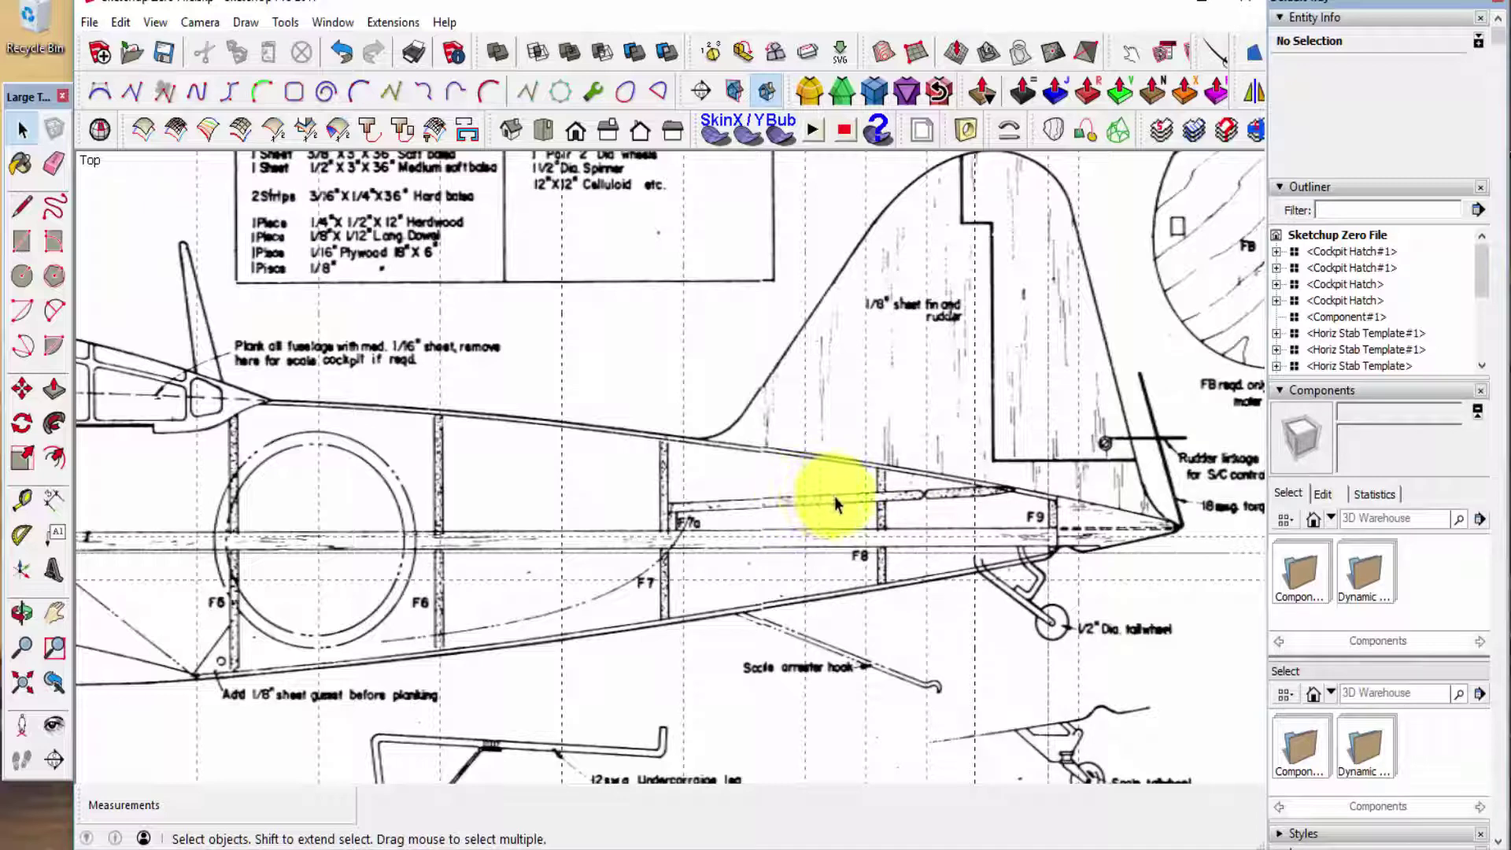
pyautogui.scroll(-5, 856, 507)
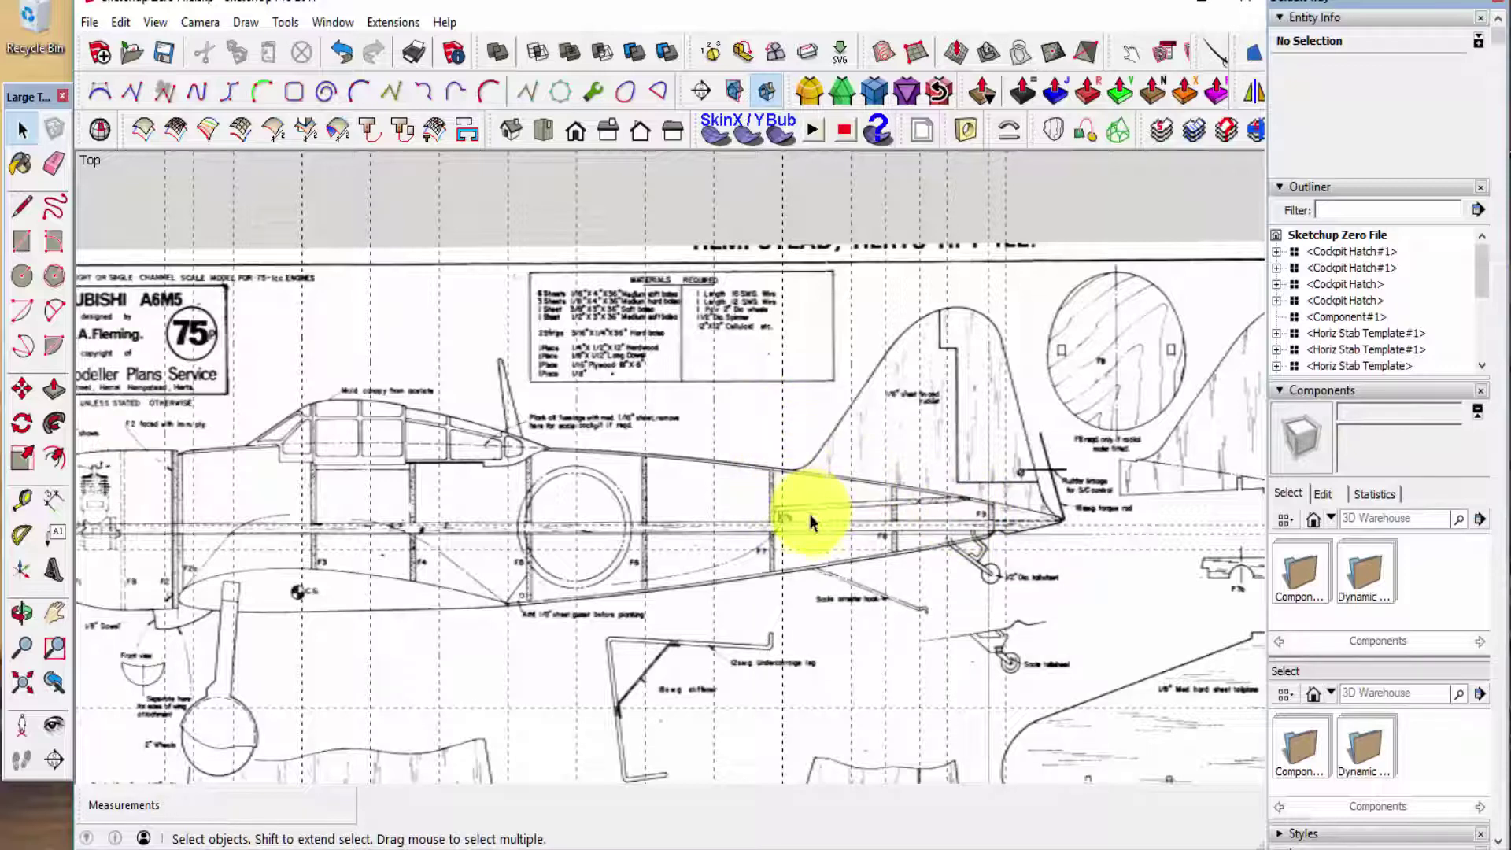
pyautogui.scroll(-3, 1062, 511)
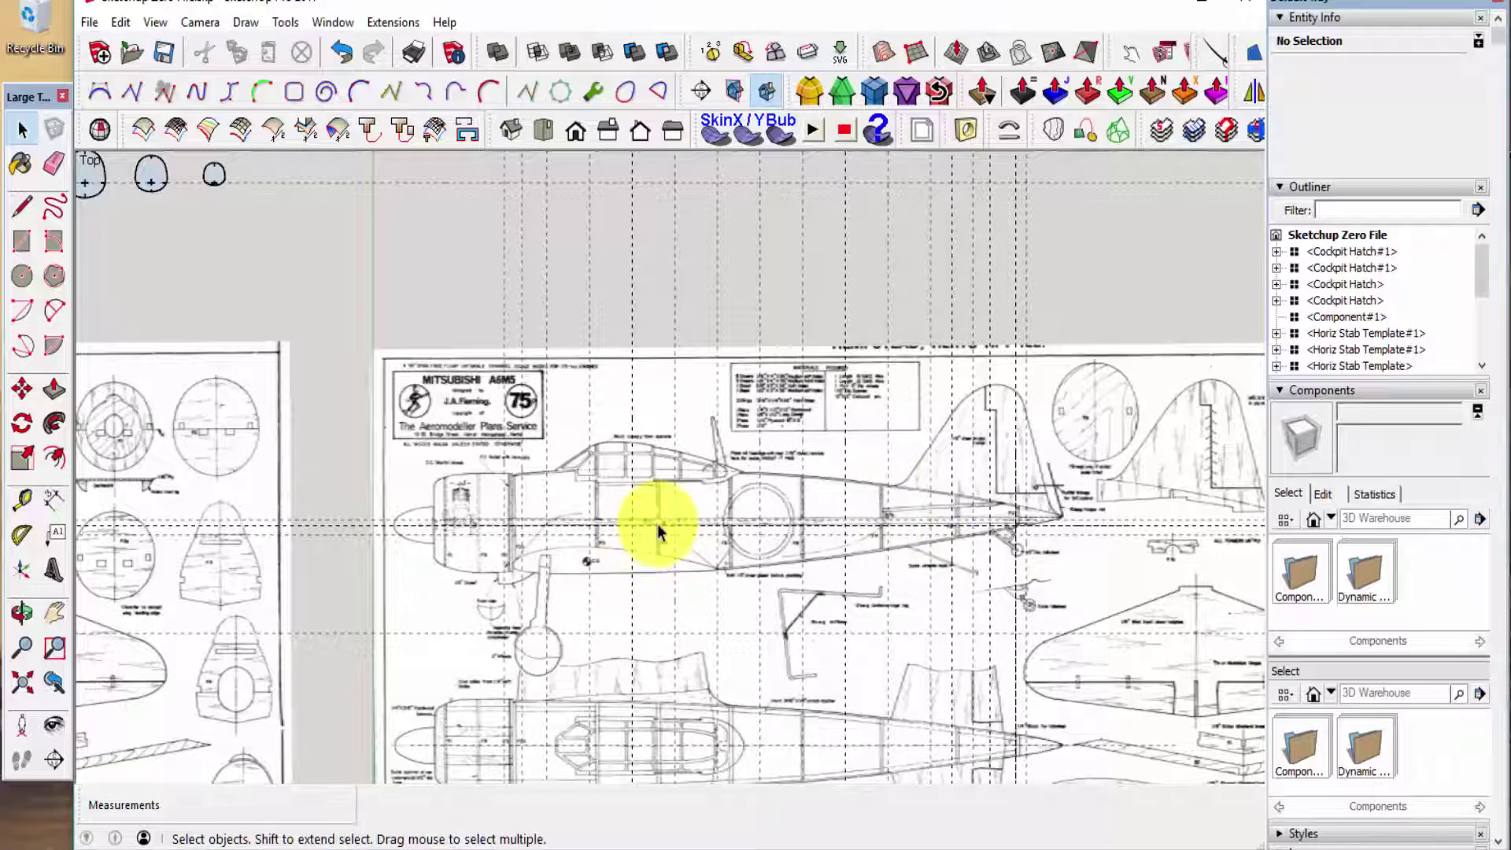
# - Zoom out until both plan sheets, the former rows and the half-profile set are visible
pyautogui.scroll(-5, 422, 371)
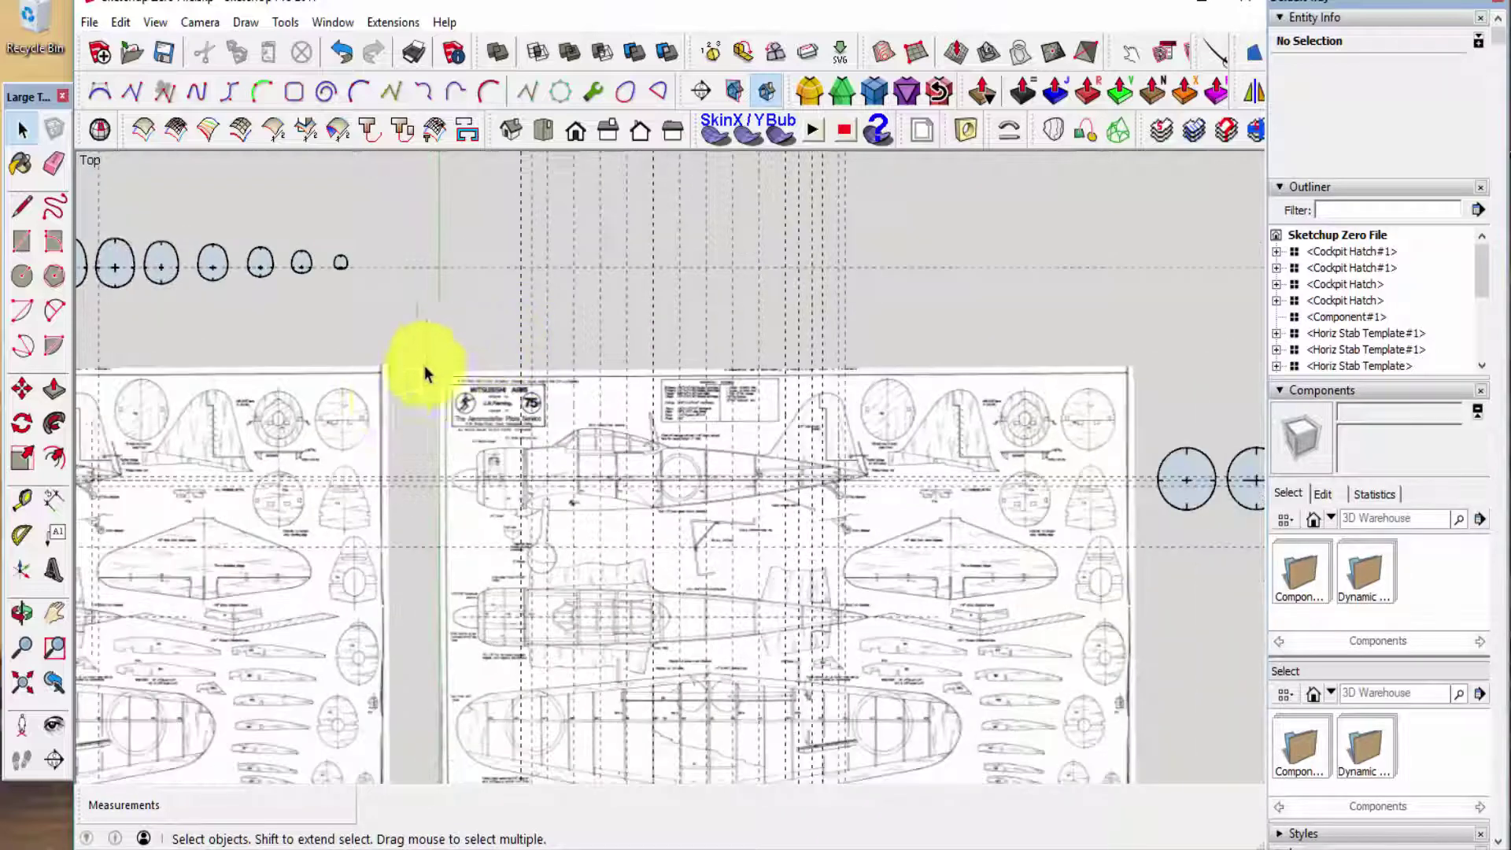
pyautogui.scroll(-5, 512, 482)
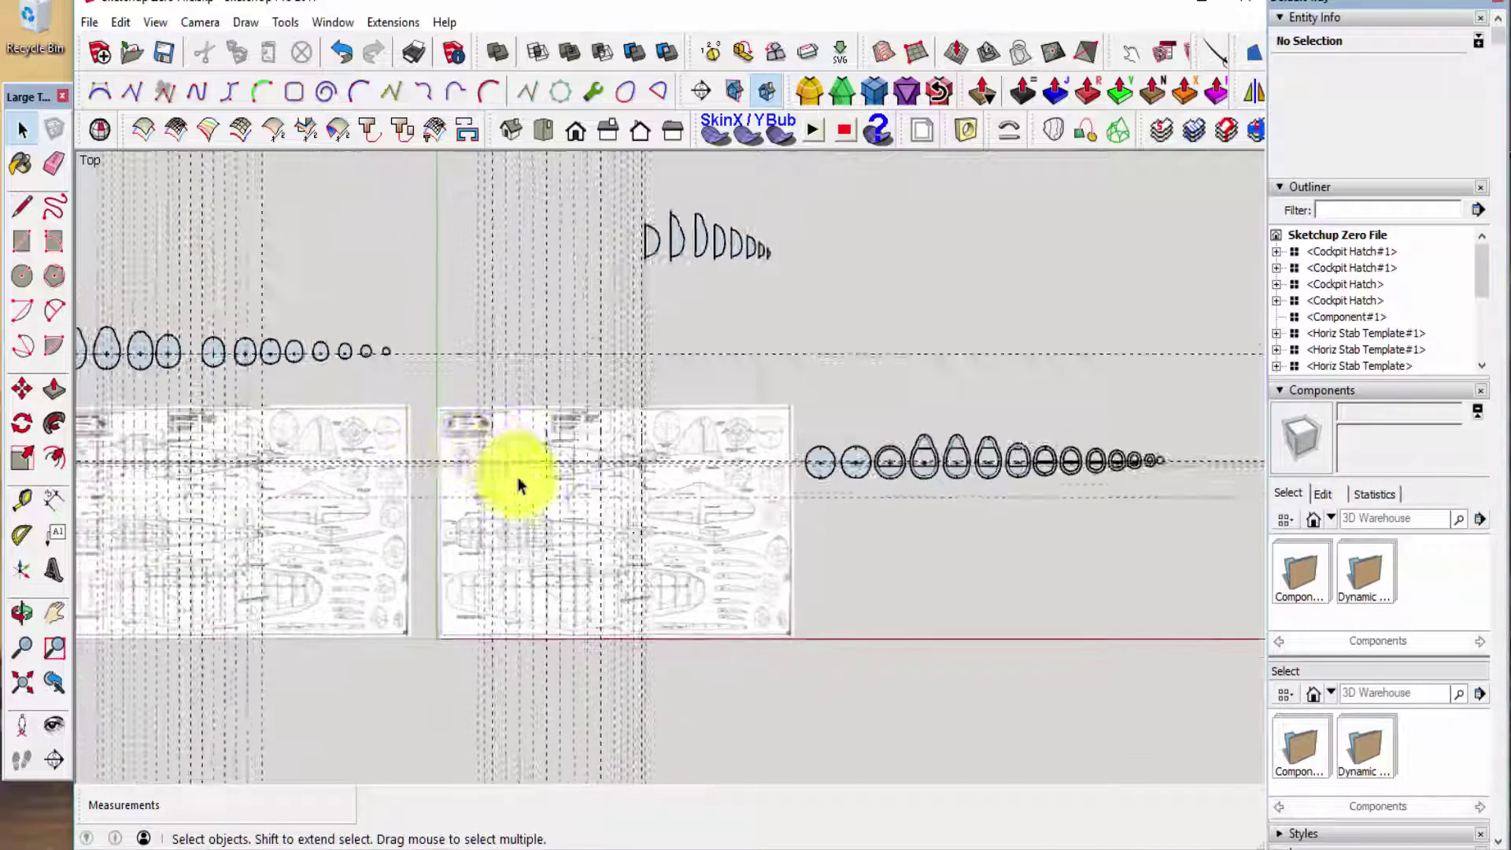